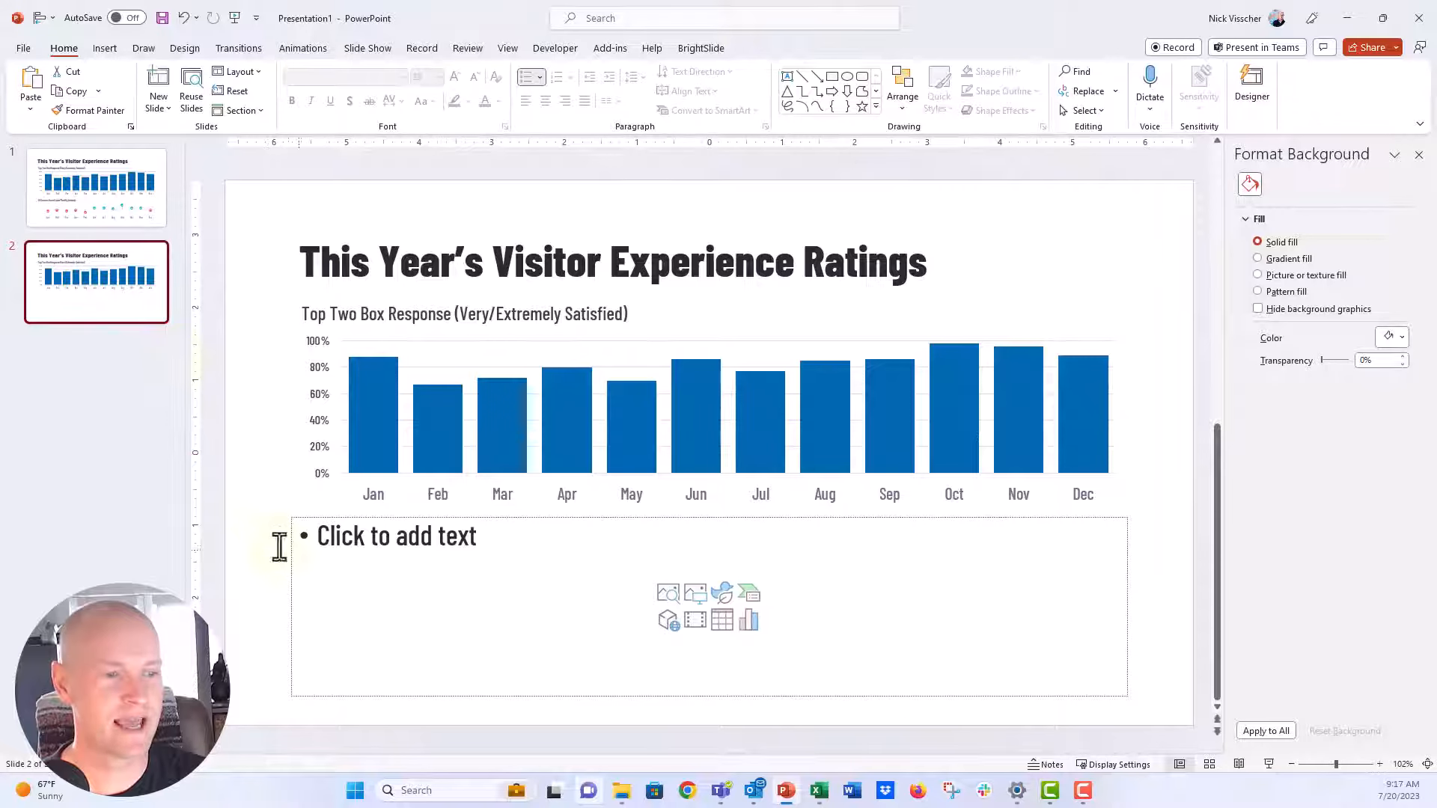
# Step: Switch to the Deviation Lollipop Chart workbook in Excel and copy the months and Change from Monthly Avg. table, C4:D16
pyautogui.click(288, 559)
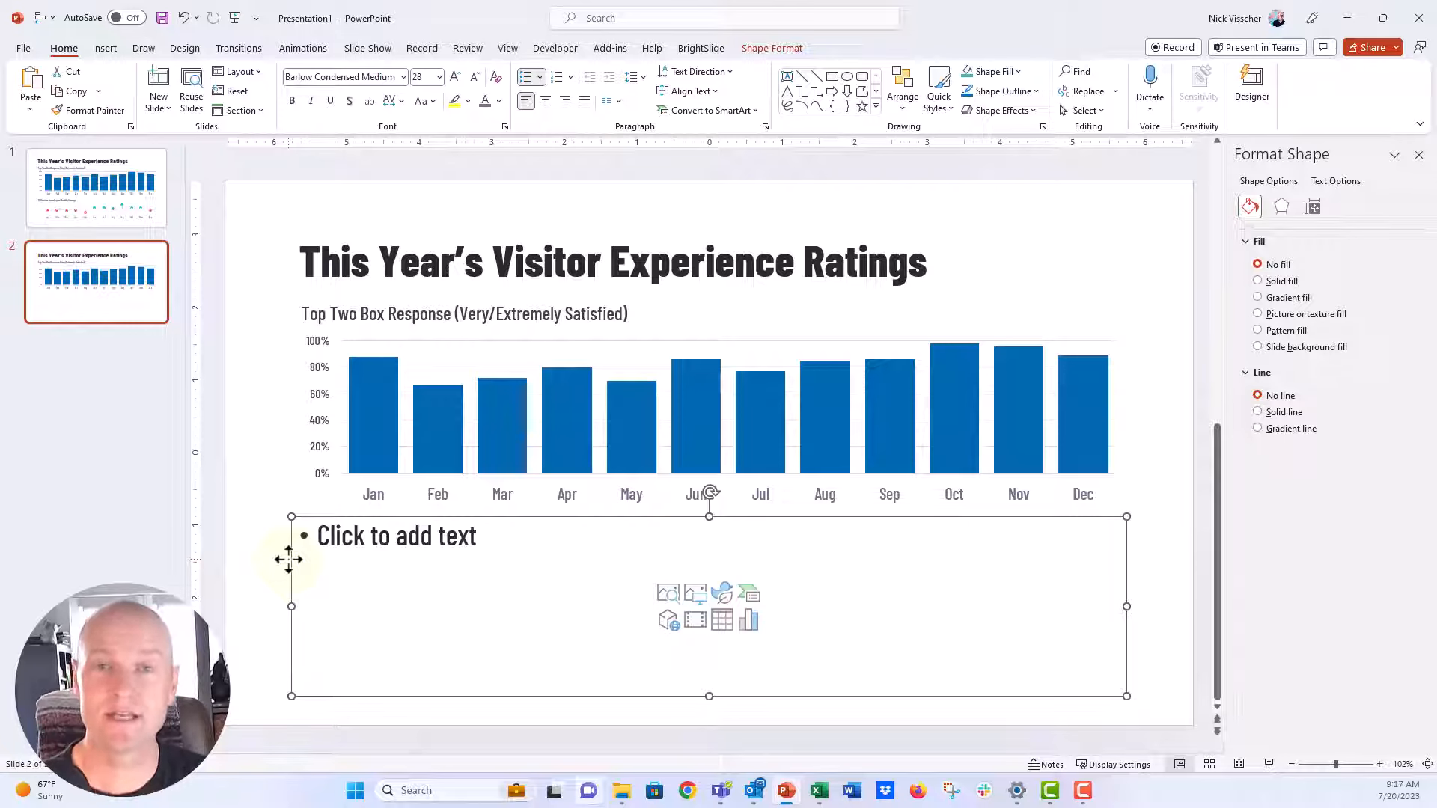
pyautogui.click(819, 792)
pyautogui.click(186, 289)
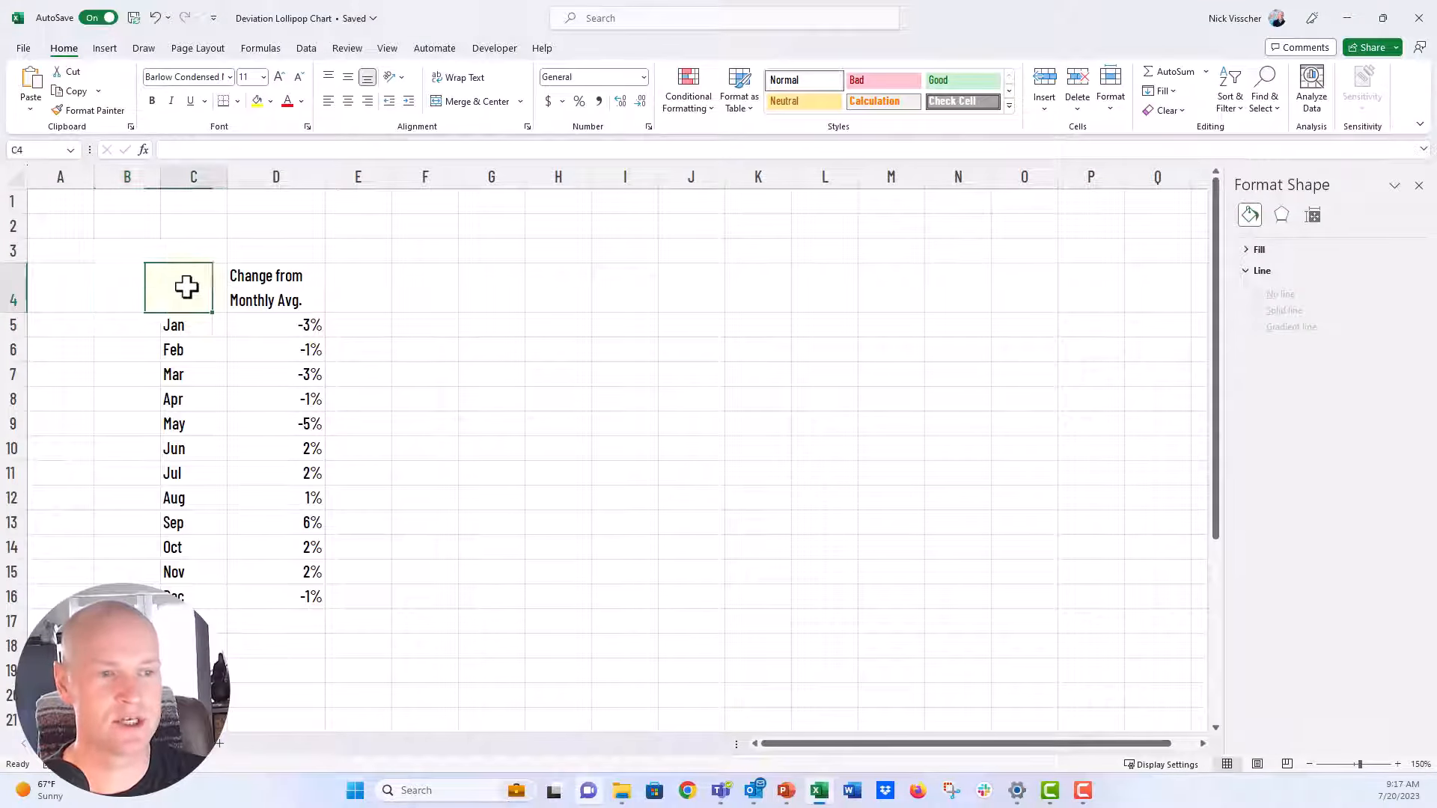
pyautogui.moveTo(198, 324); pyautogui.dragTo(192, 597)
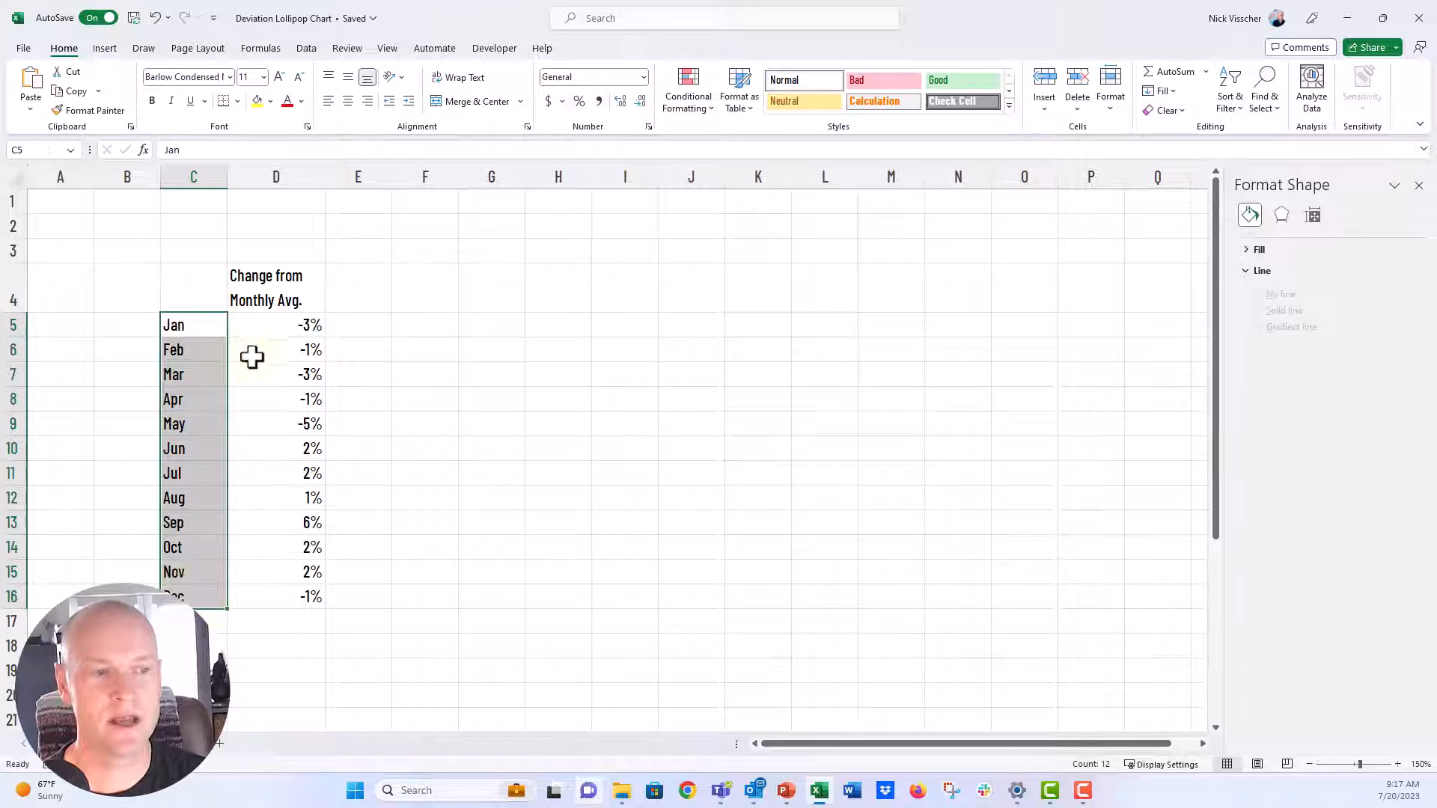
pyautogui.moveTo(262, 323); pyautogui.dragTo(267, 592)
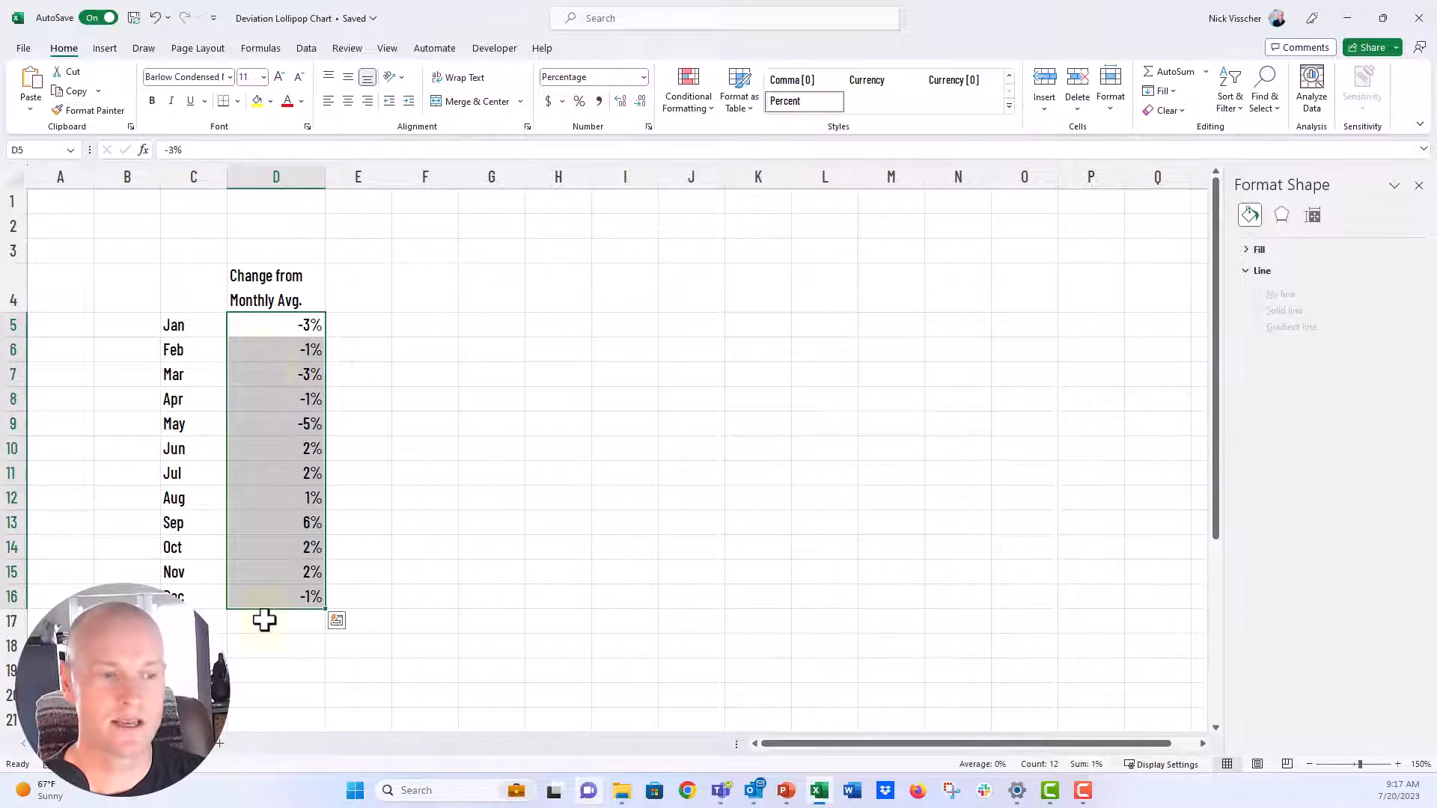
pyautogui.click(397, 574)
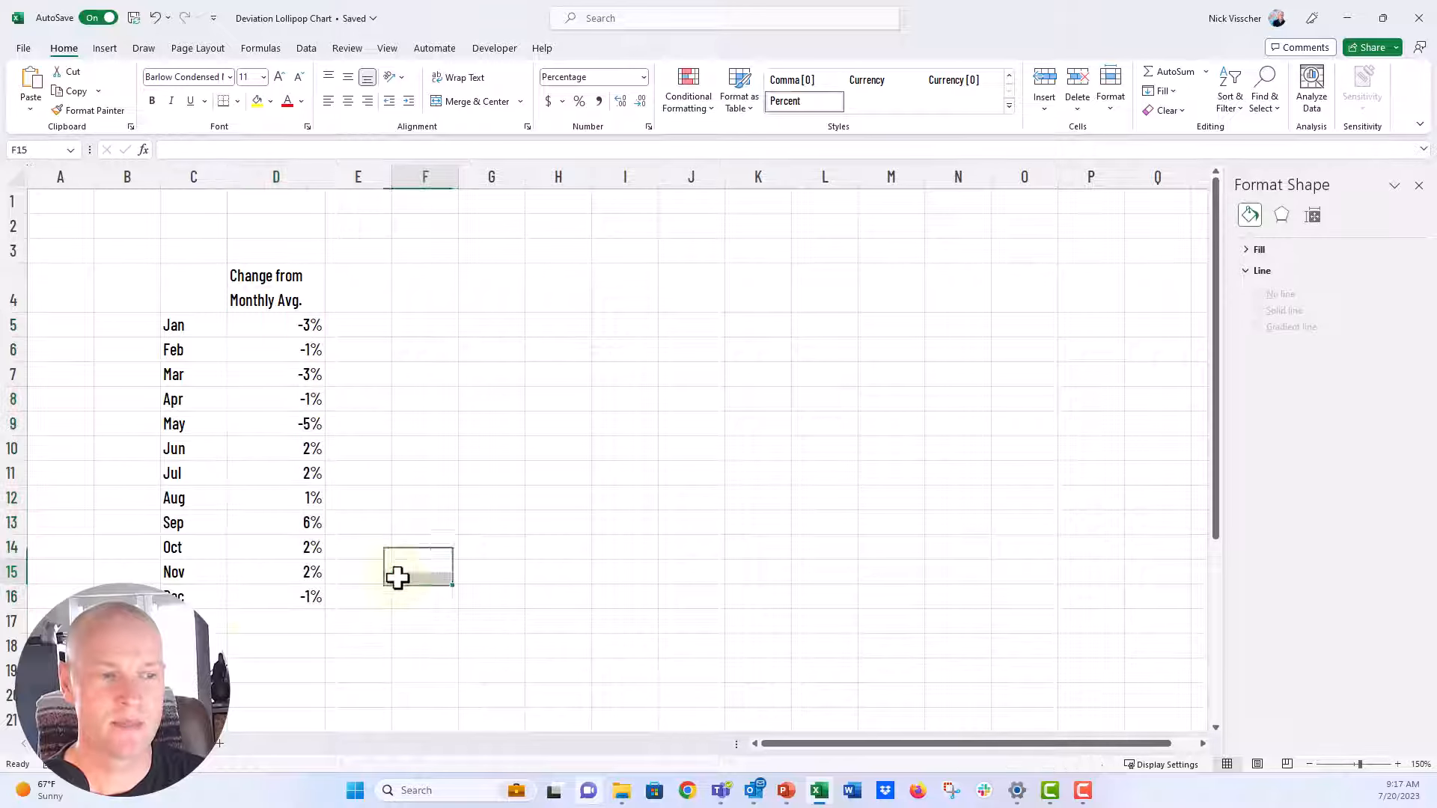
pyautogui.click(241, 452)
pyautogui.moveTo(241, 451); pyautogui.dragTo(246, 550)
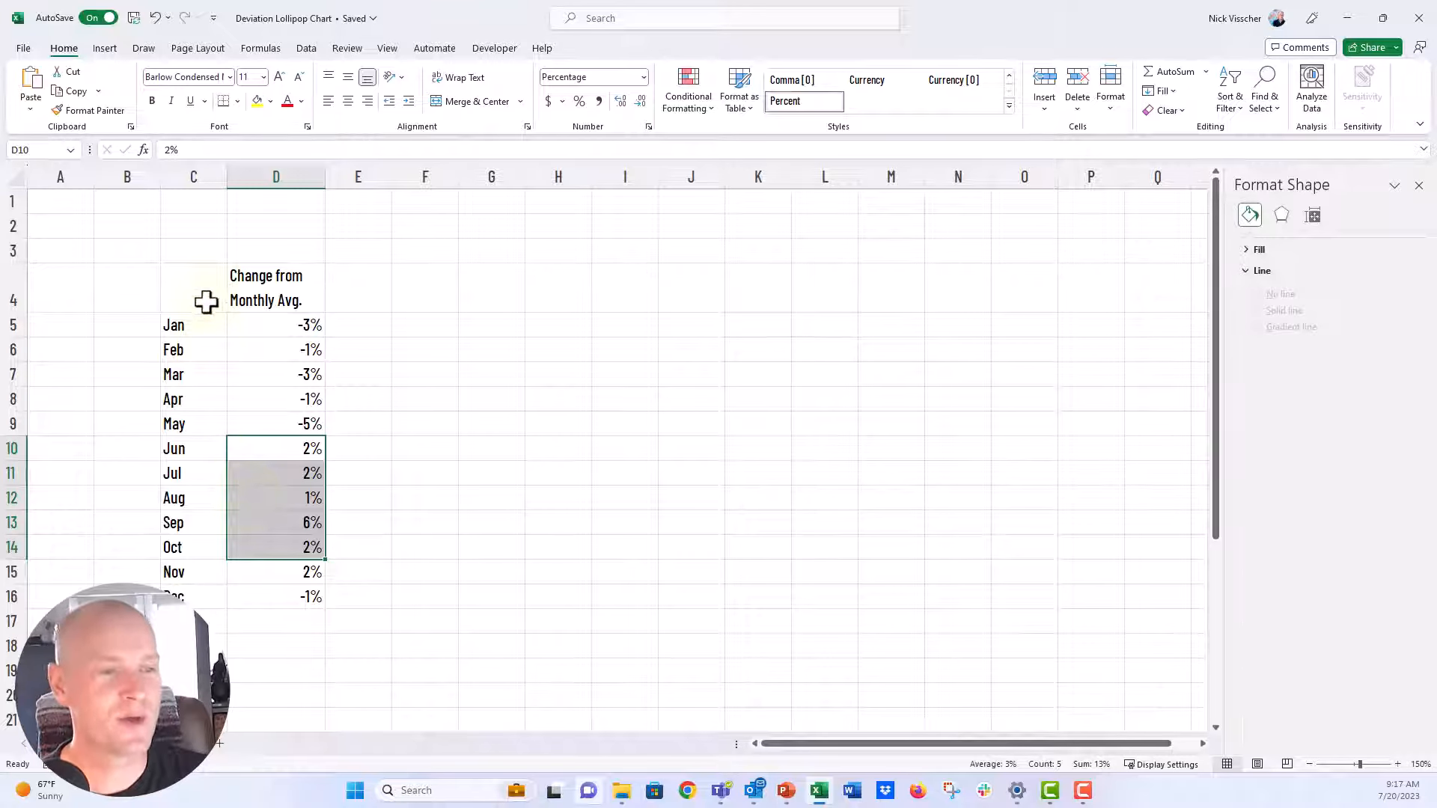
pyautogui.moveTo(206, 297); pyautogui.dragTo(284, 592)
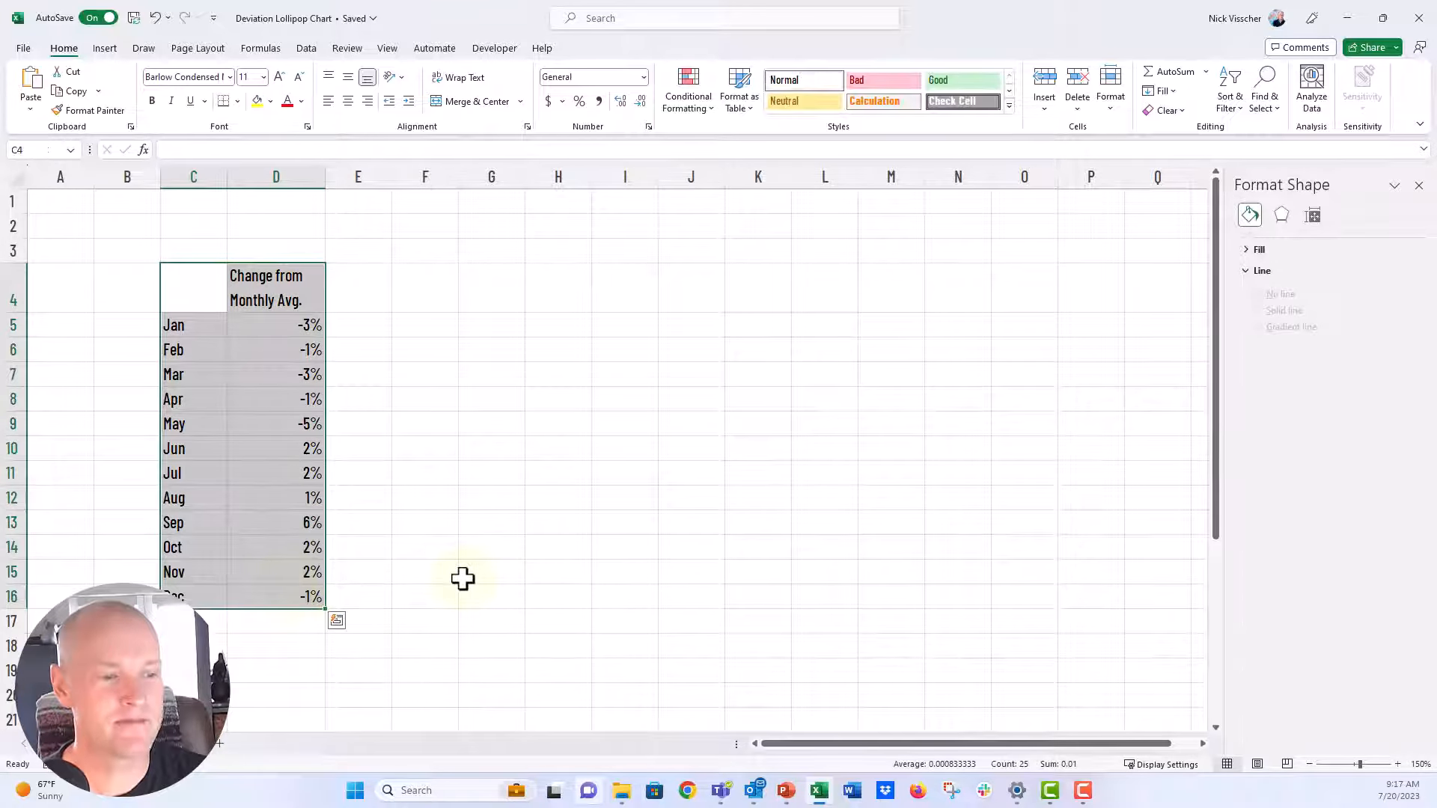
pyautogui.hotkey('ctrl', 'c')
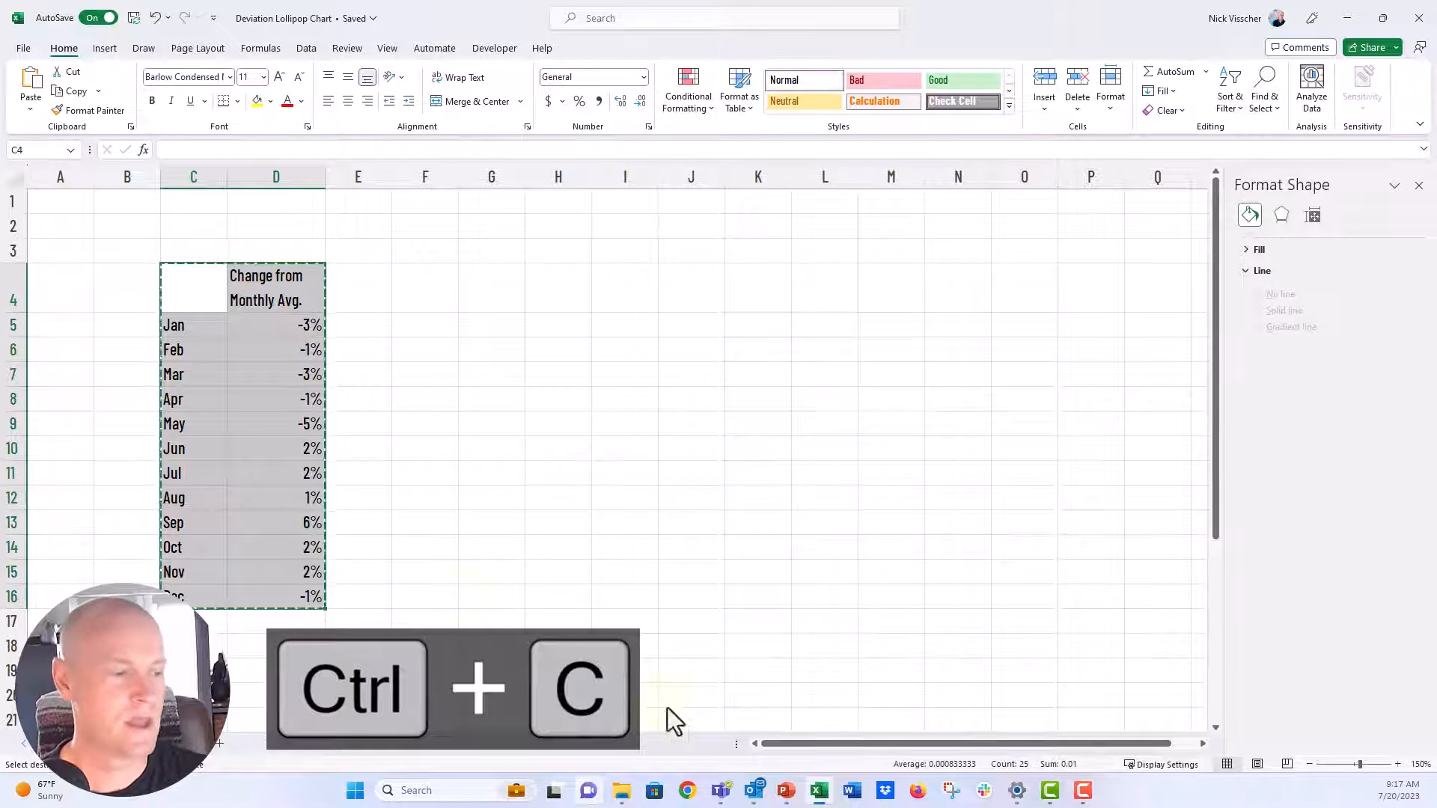
# Step: Switch back to PowerPoint and insert a Line with Markers chart in the empty content placeholder below the column chart
pyautogui.click(792, 793)
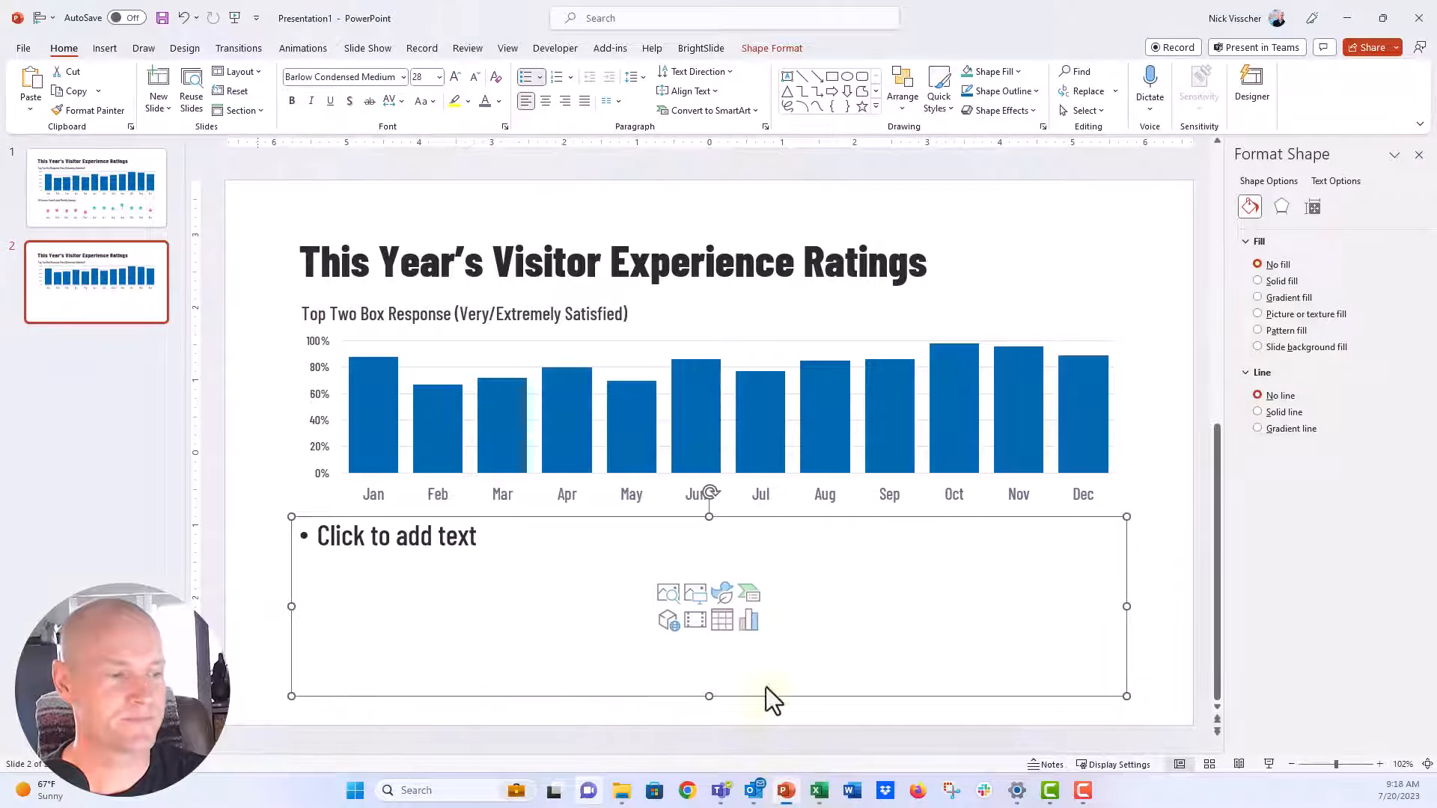
pyautogui.click(748, 626)
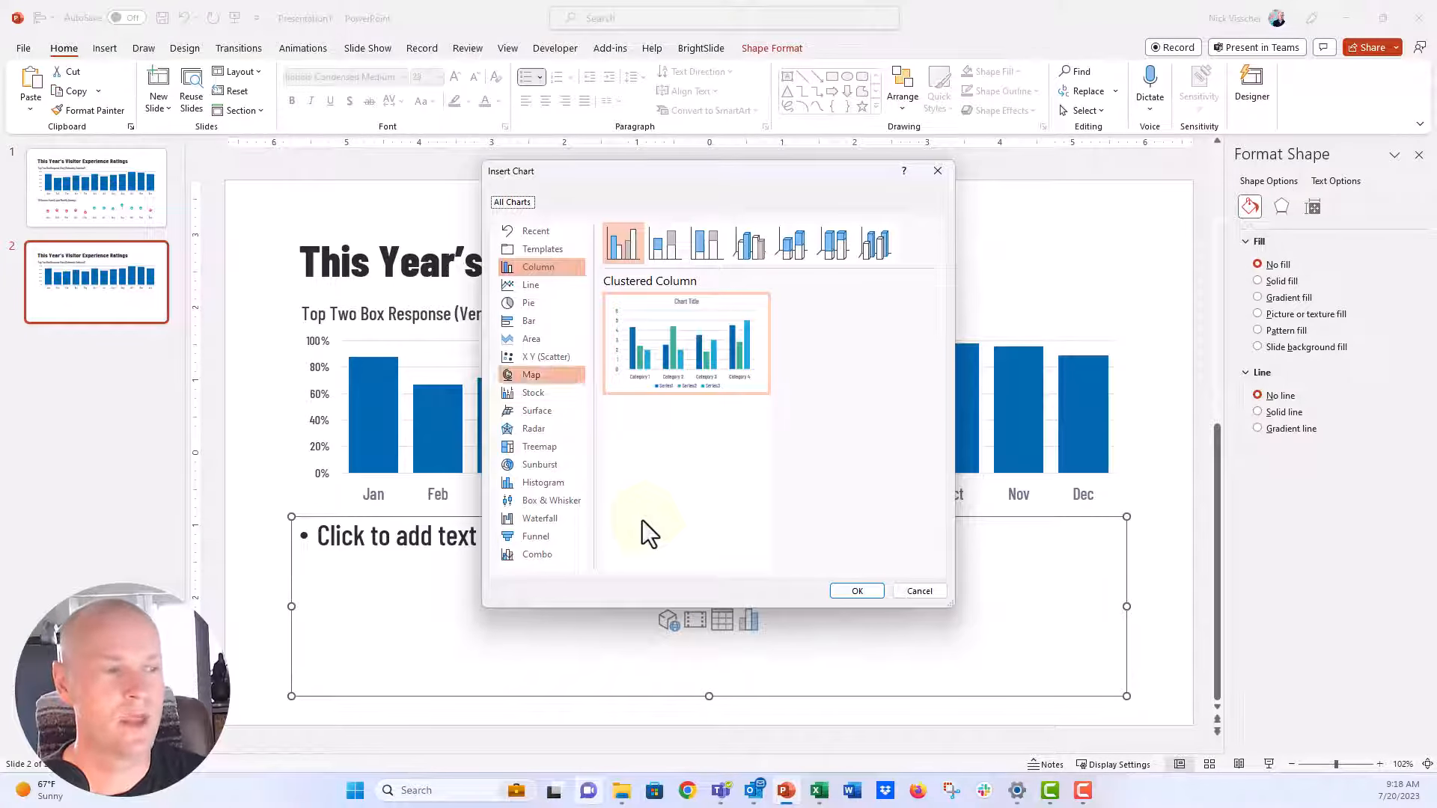
pyautogui.click(561, 292)
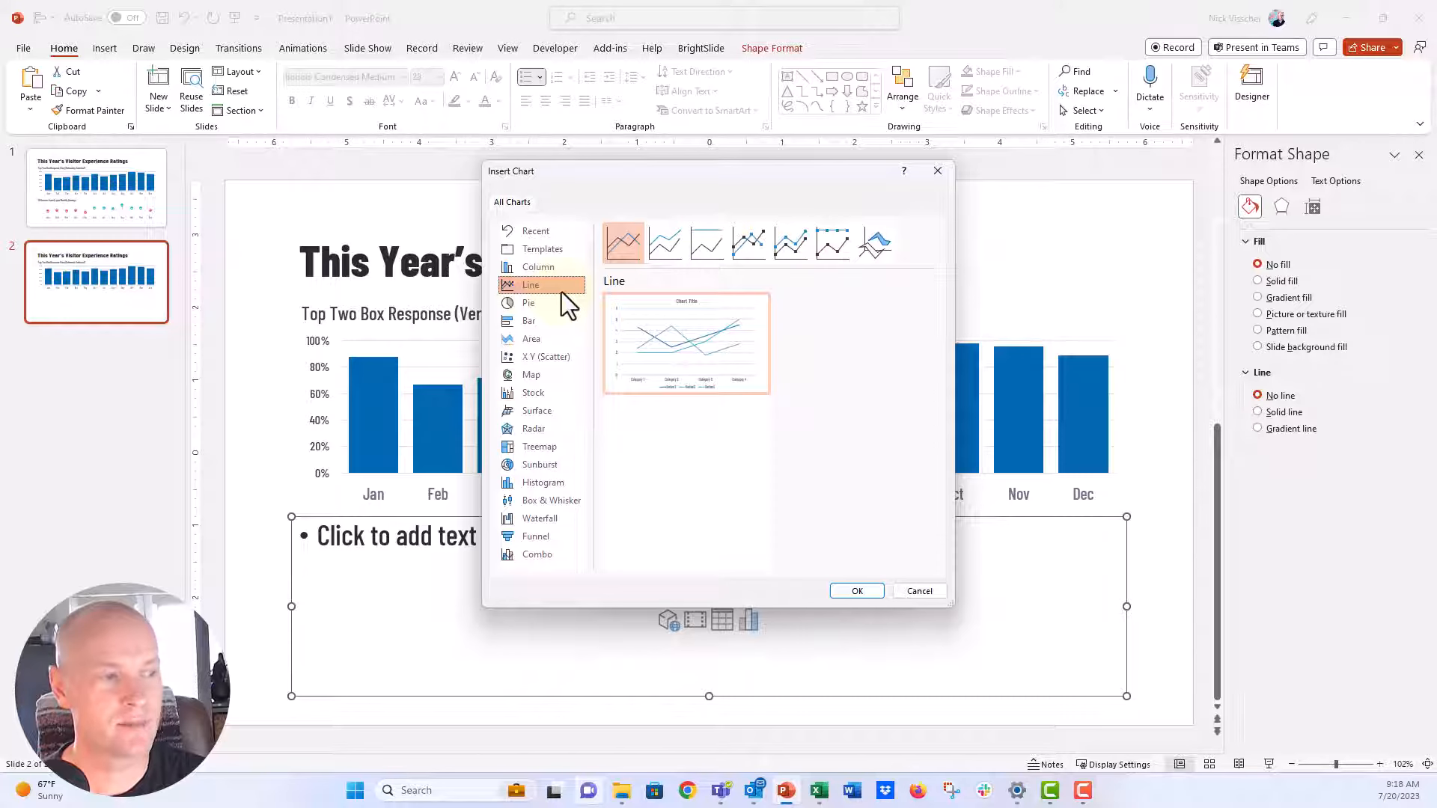
pyautogui.click(756, 250)
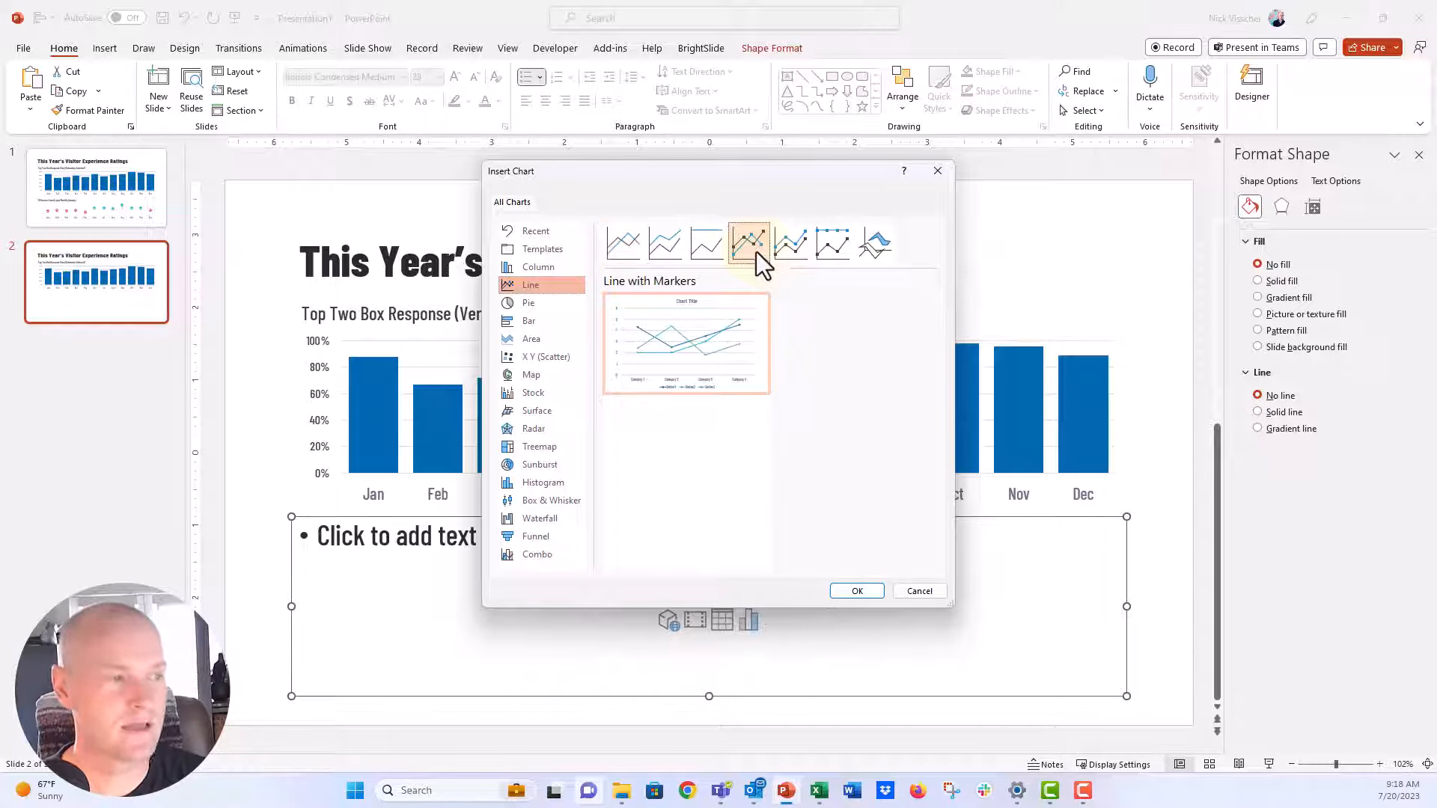
pyautogui.click(861, 591)
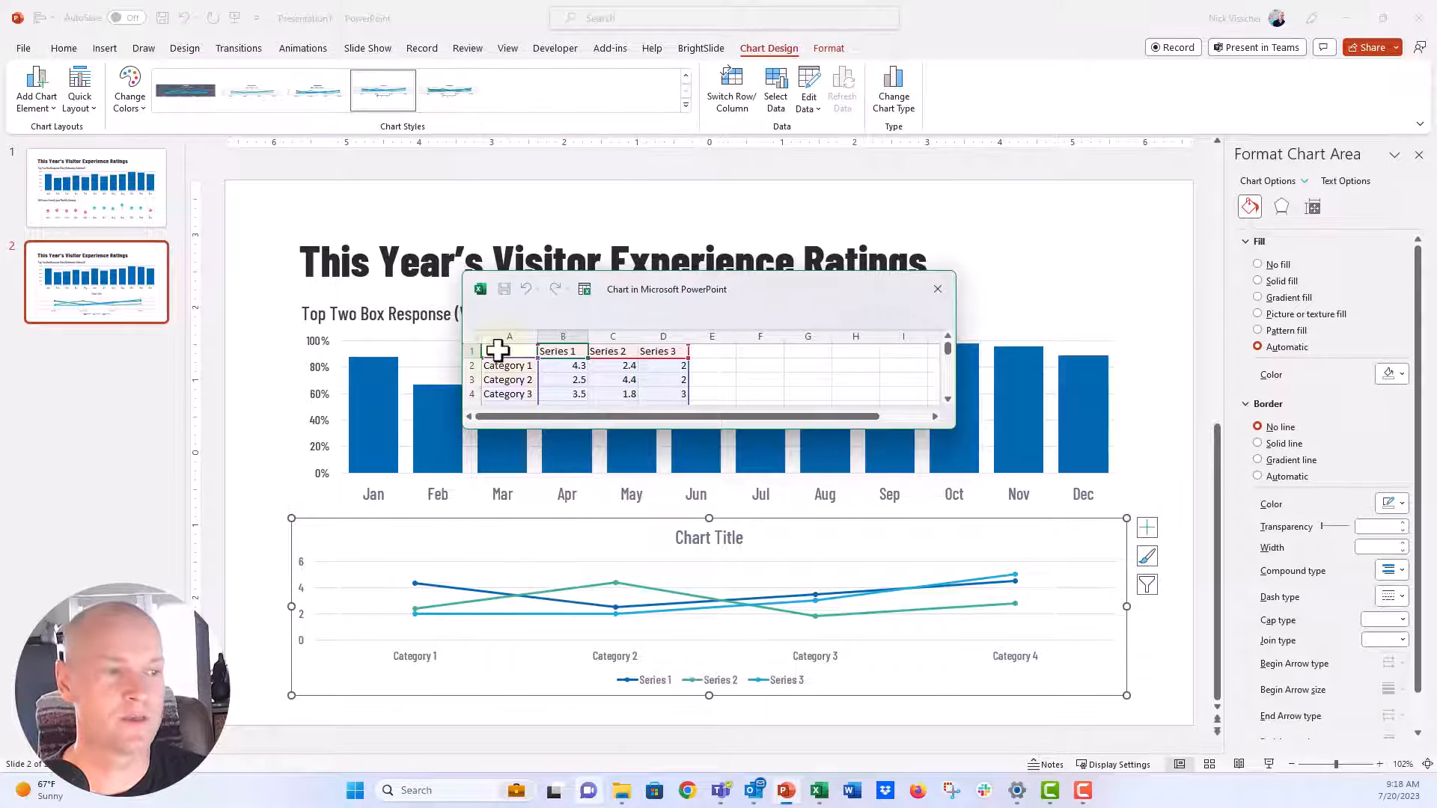
# Step: Enlarge the chart's data sheet window and paste the copied table starting at cell A1
pyautogui.click(499, 350)
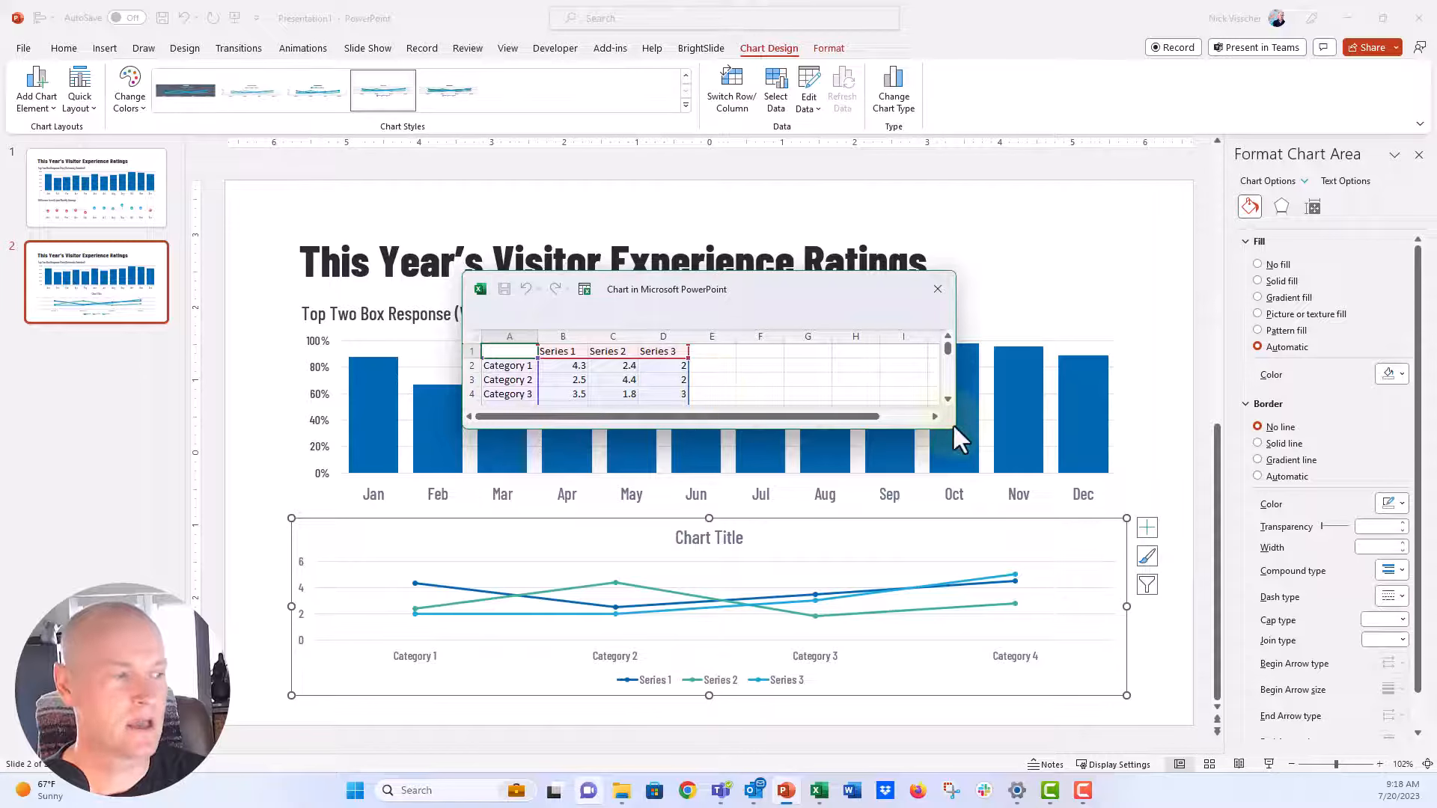
pyautogui.moveTo(954, 427); pyautogui.dragTo(970, 521)
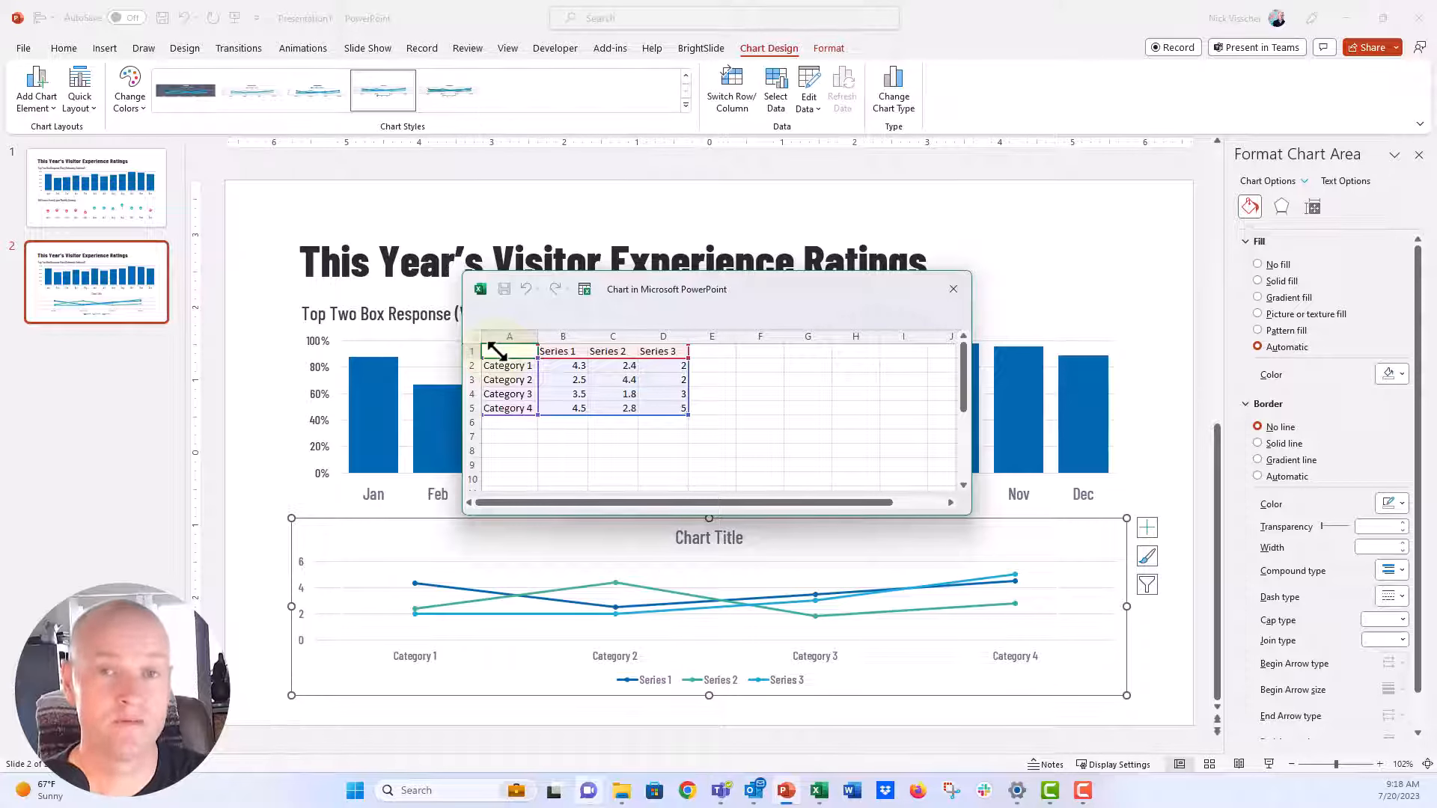
pyautogui.hotkey('ctrl', 'v')
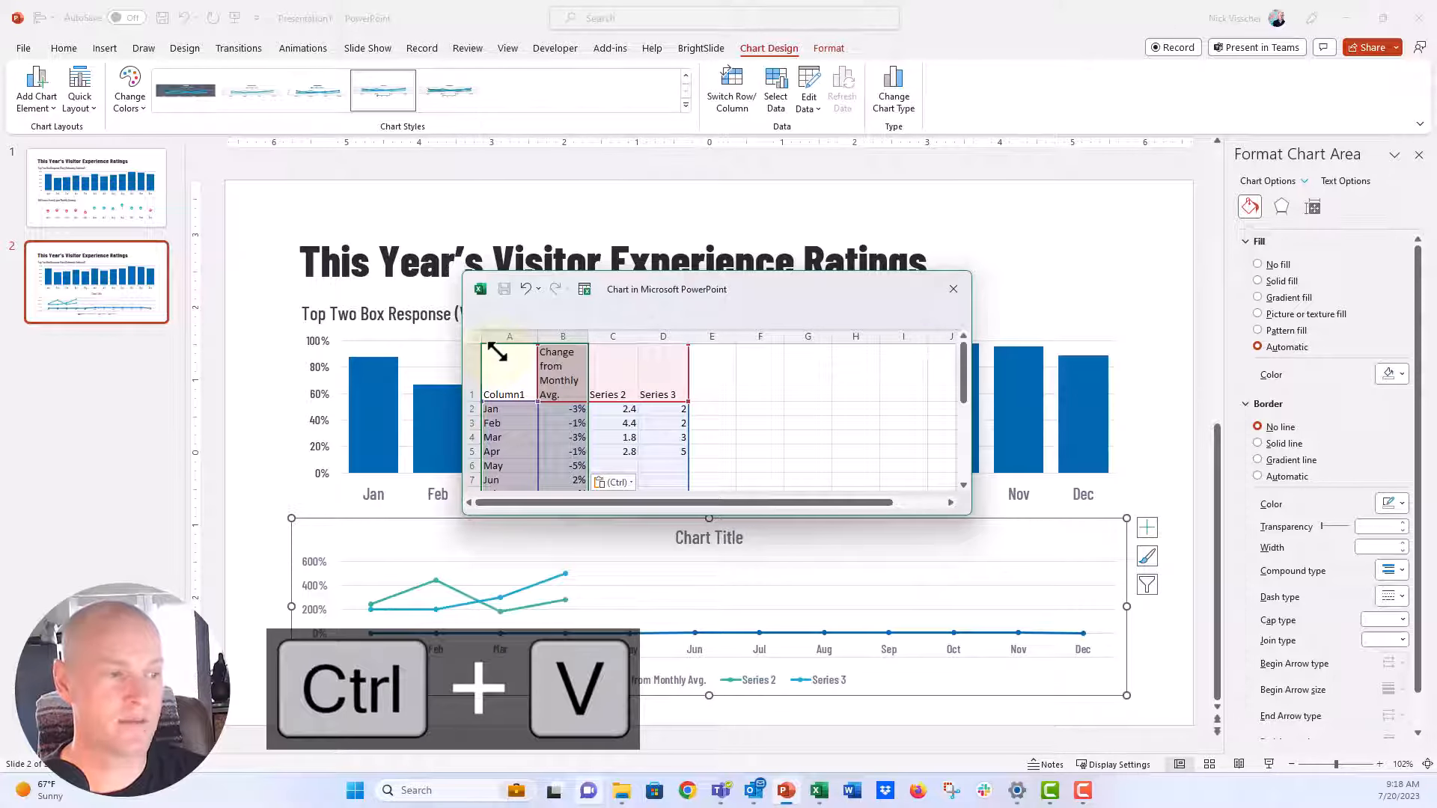
# Step: Delete the Series 2 and Series 3 columns from the chart data, then close the data sheet and minimize Excel
pyautogui.moveTo(612, 330); pyautogui.dragTo(664, 328)
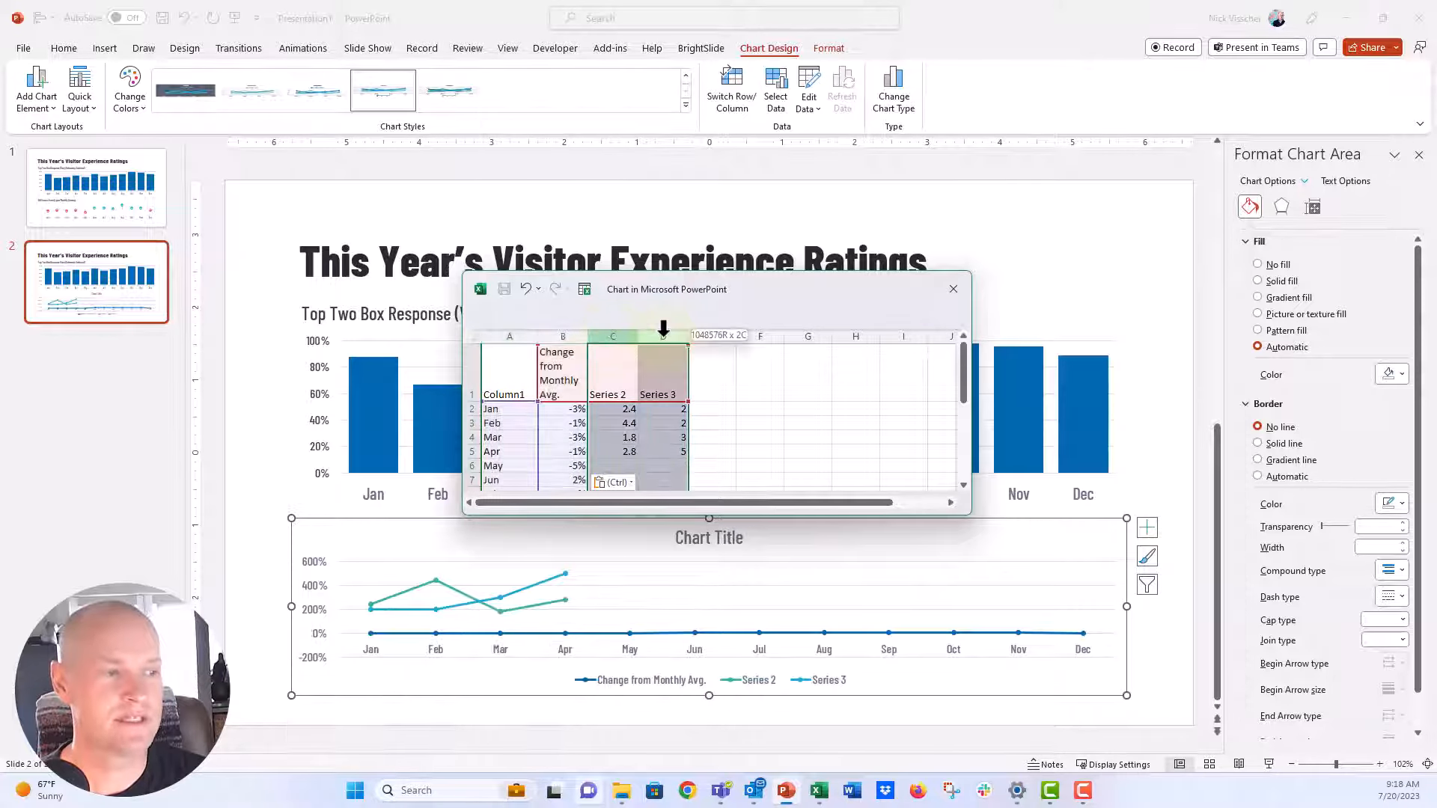
pyautogui.rightClick(664, 330)
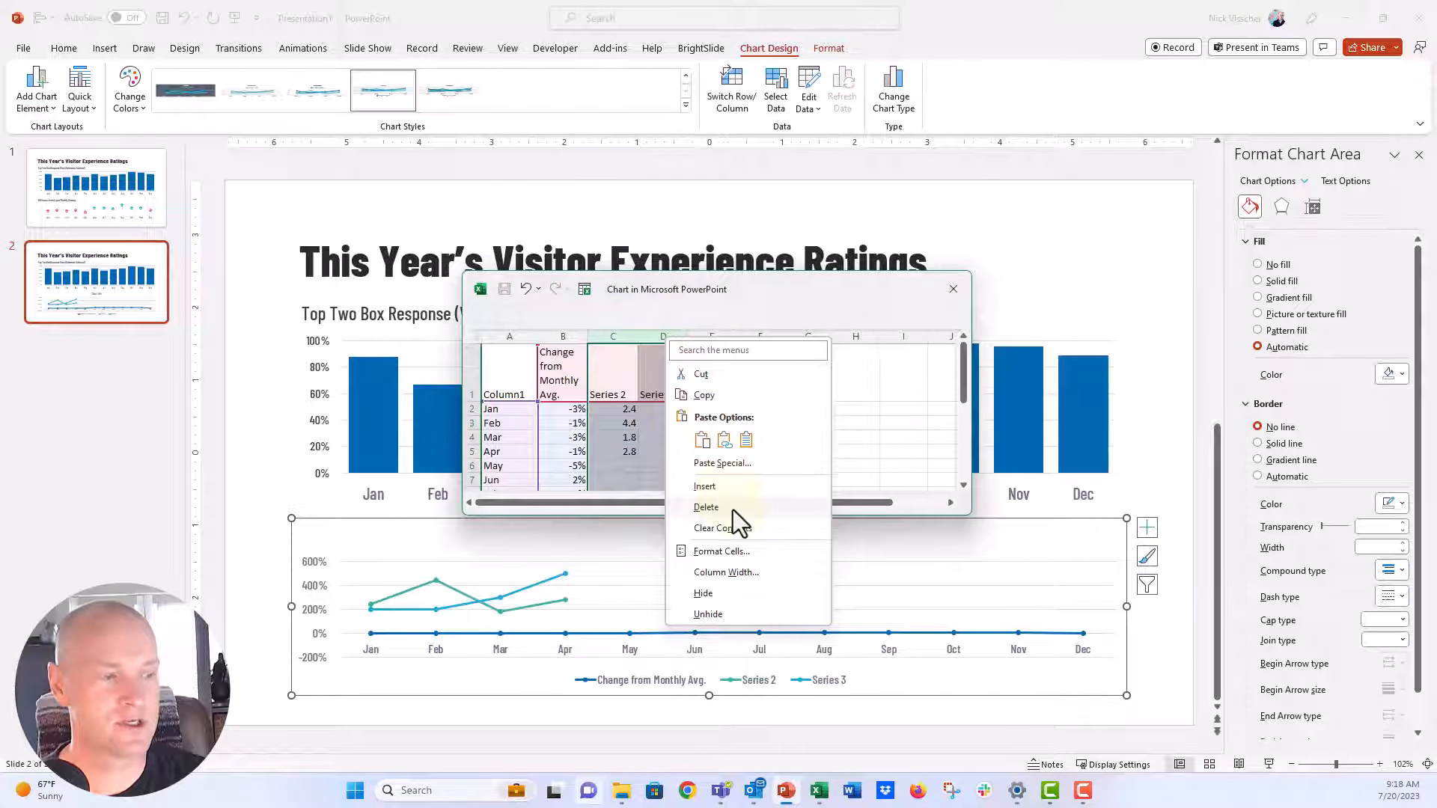
pyautogui.click(707, 508)
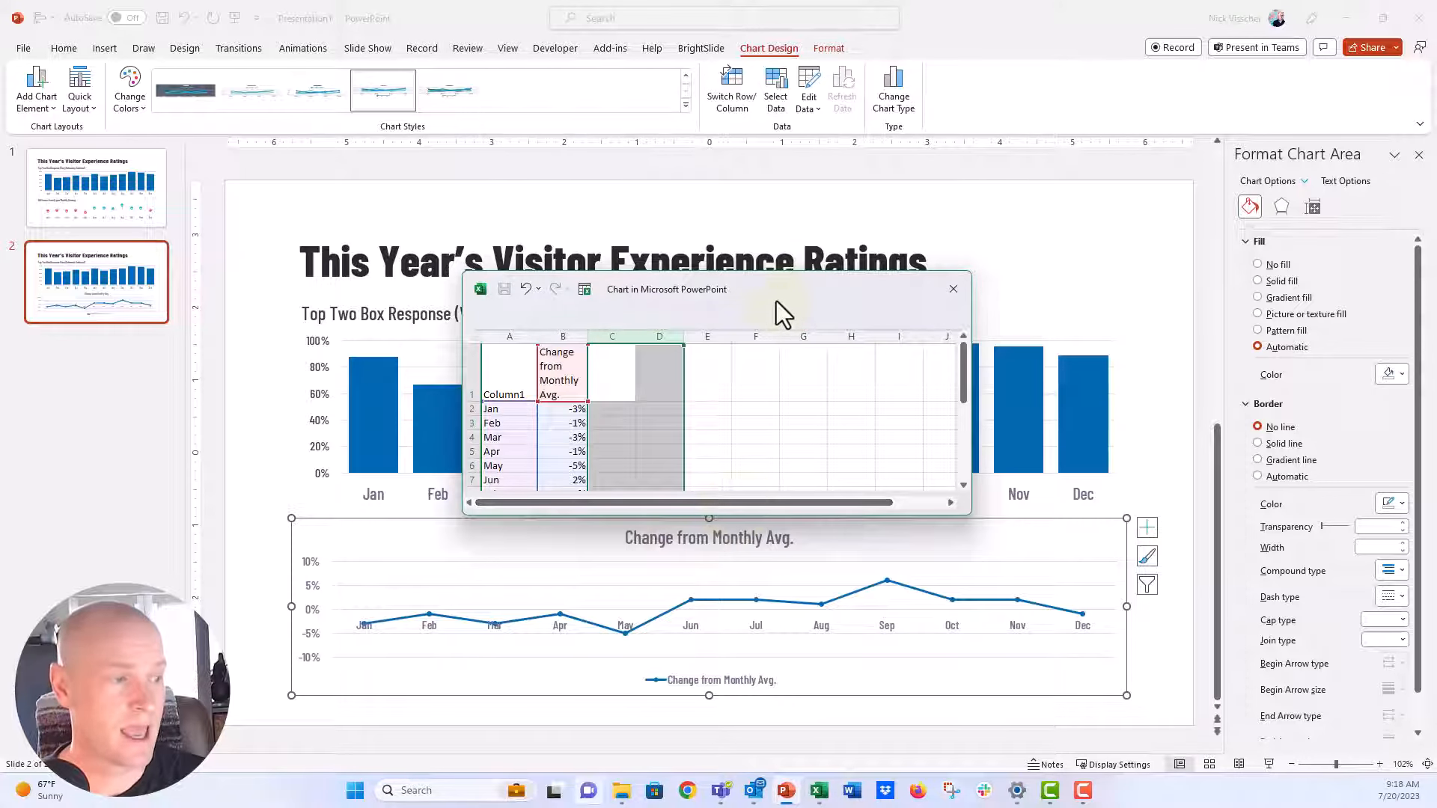
pyautogui.moveTo(775, 301); pyautogui.dragTo(730, 159)
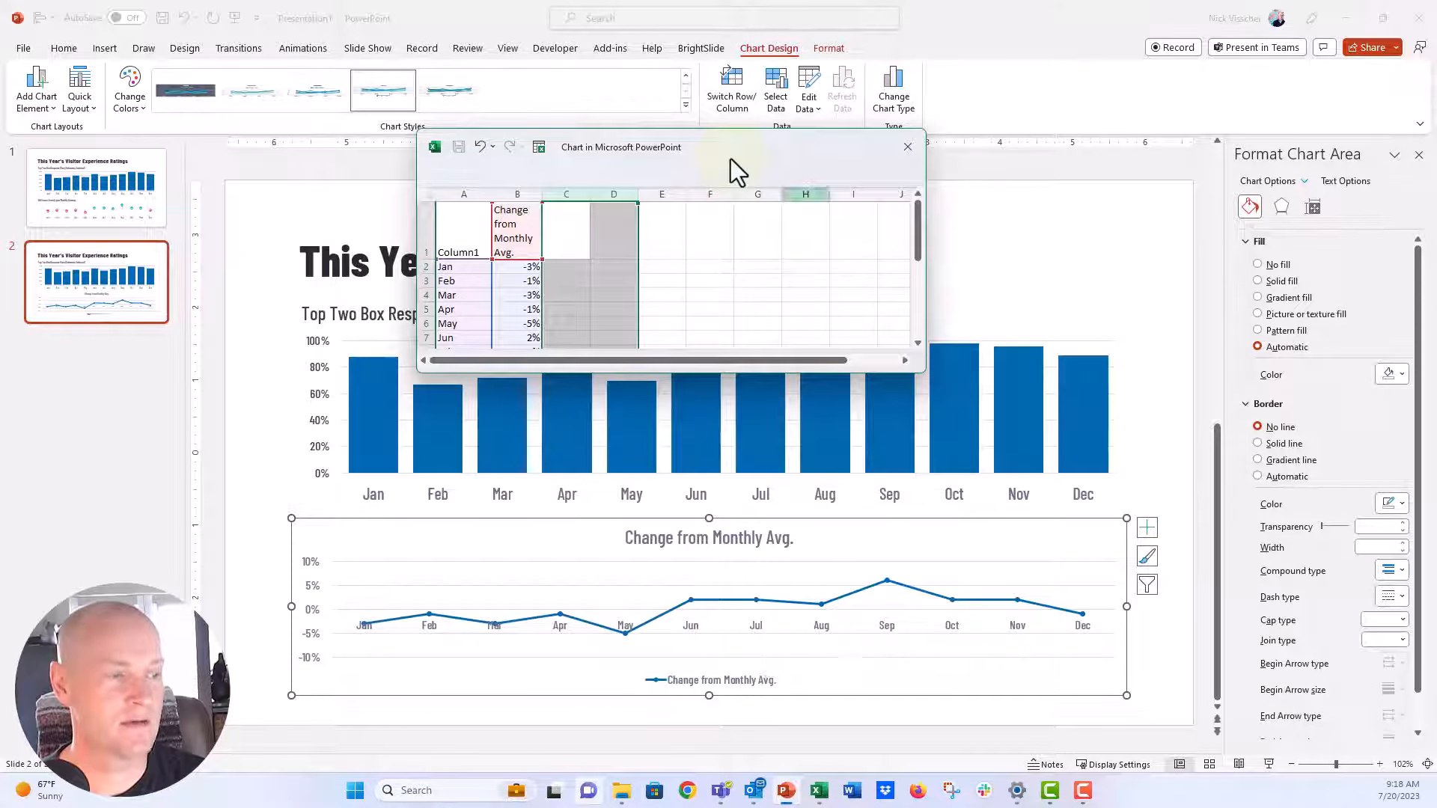
pyautogui.click(908, 147)
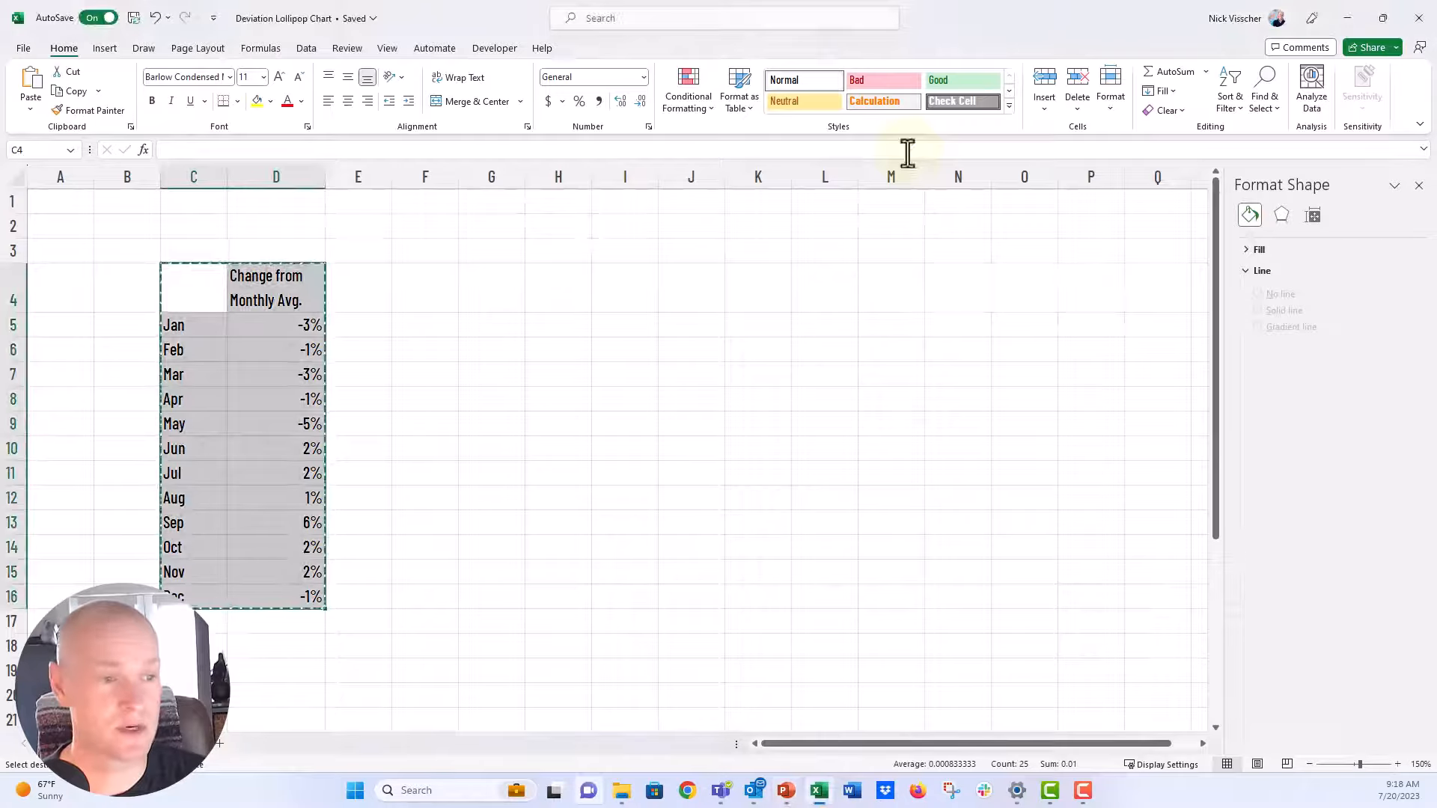
pyautogui.click(1345, 18)
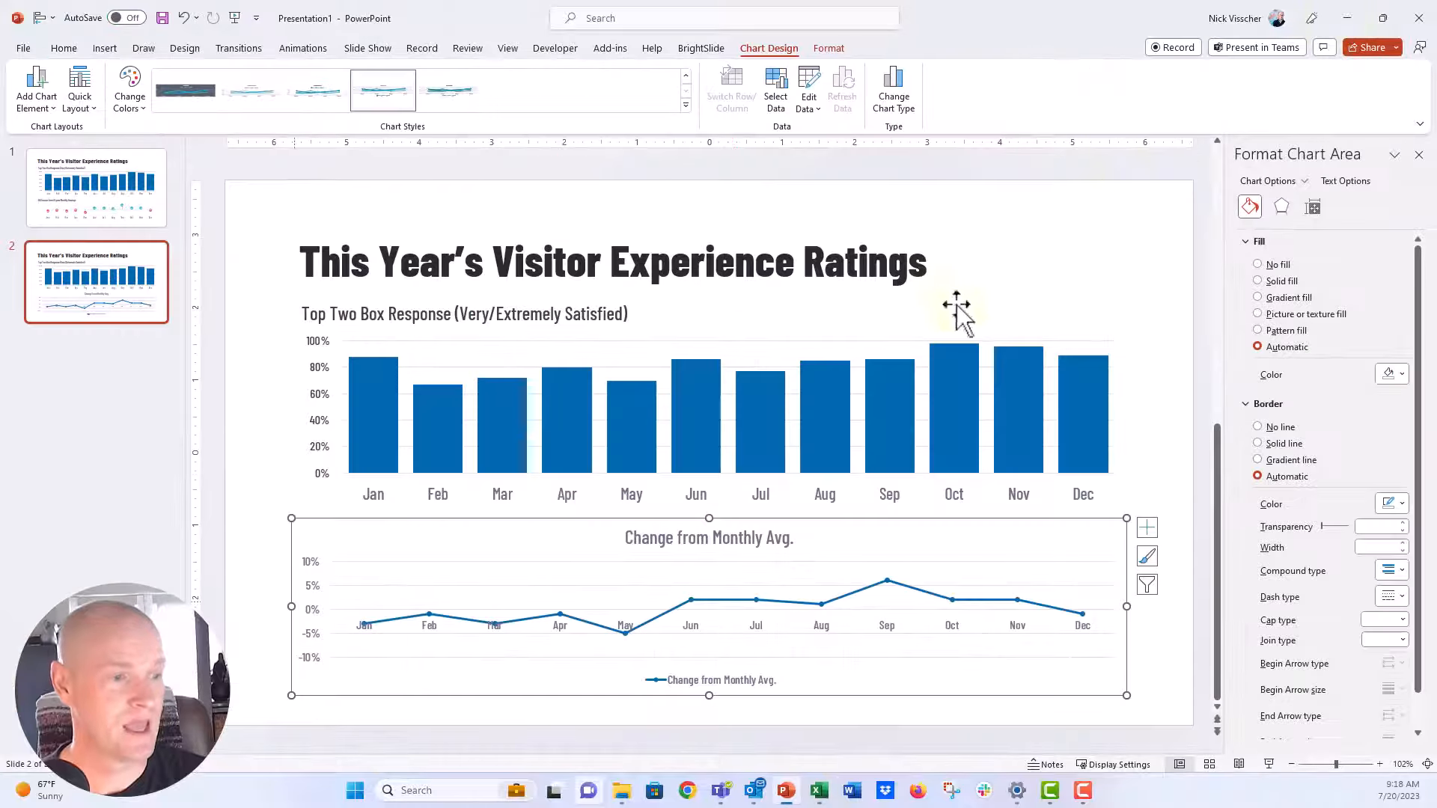
# Step: Move the line chart's title to the chart's upper-left corner and delete its legend
pyautogui.click(633, 543)
pyautogui.moveTo(635, 549); pyautogui.dragTo(313, 548)
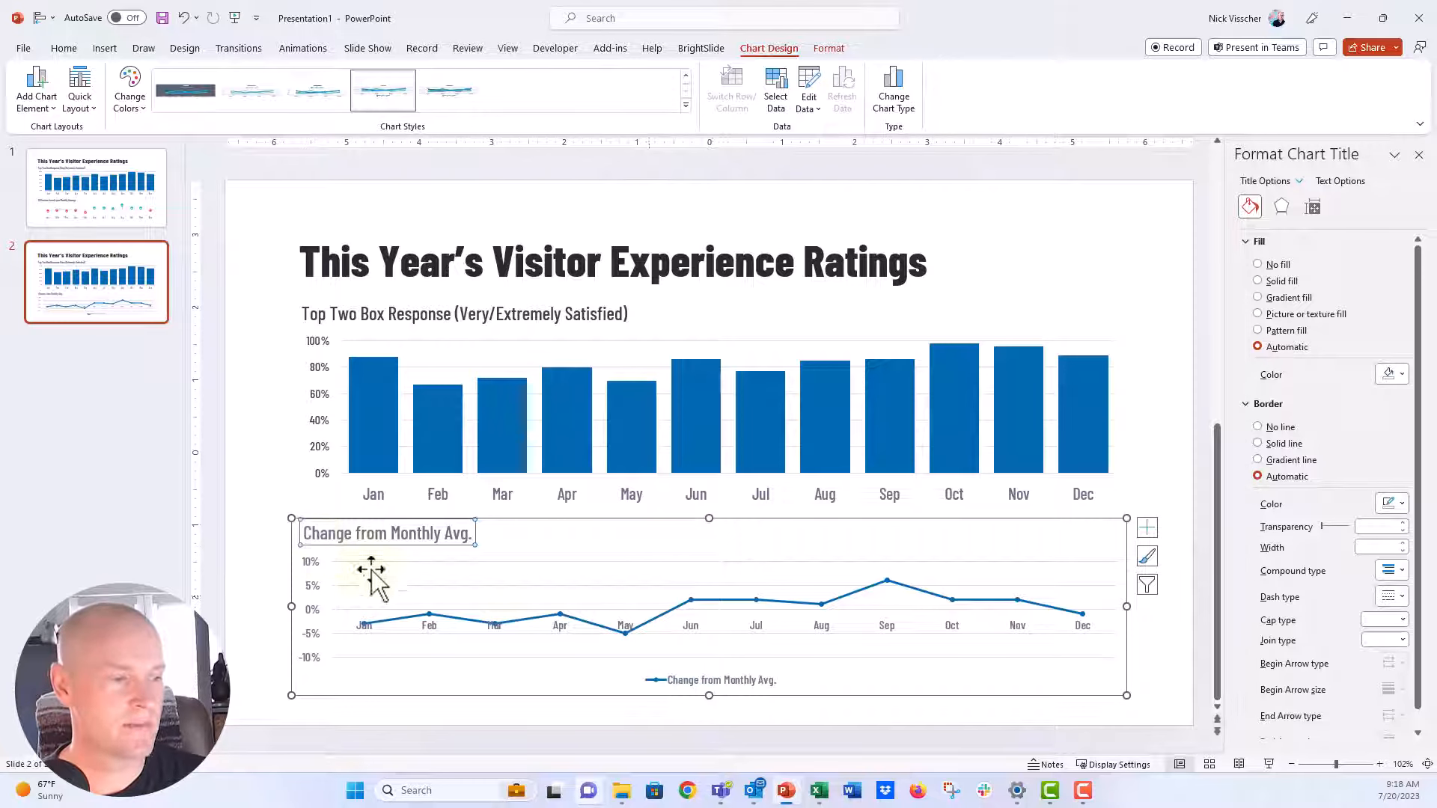
pyautogui.click(683, 683)
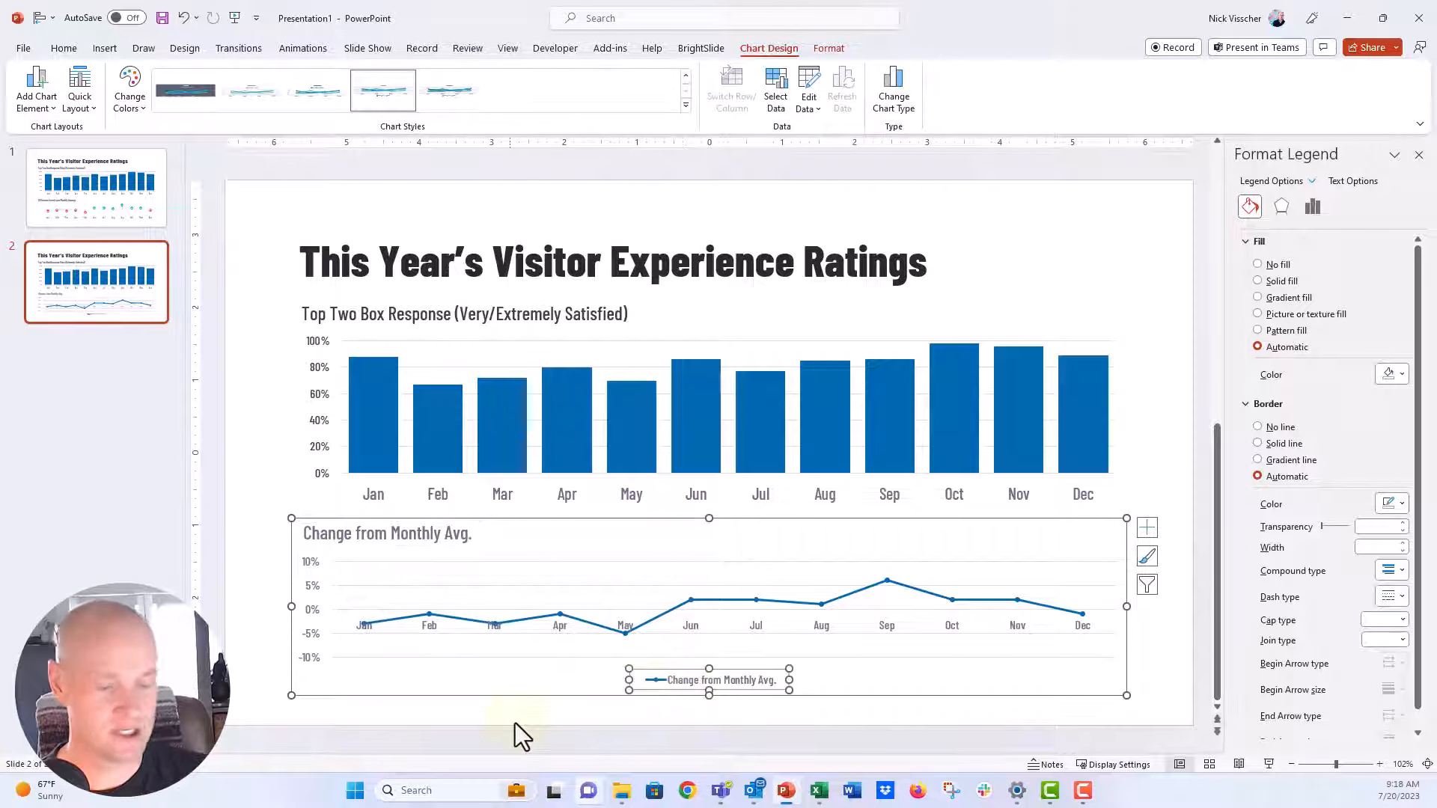
pyautogui.press('Delete')
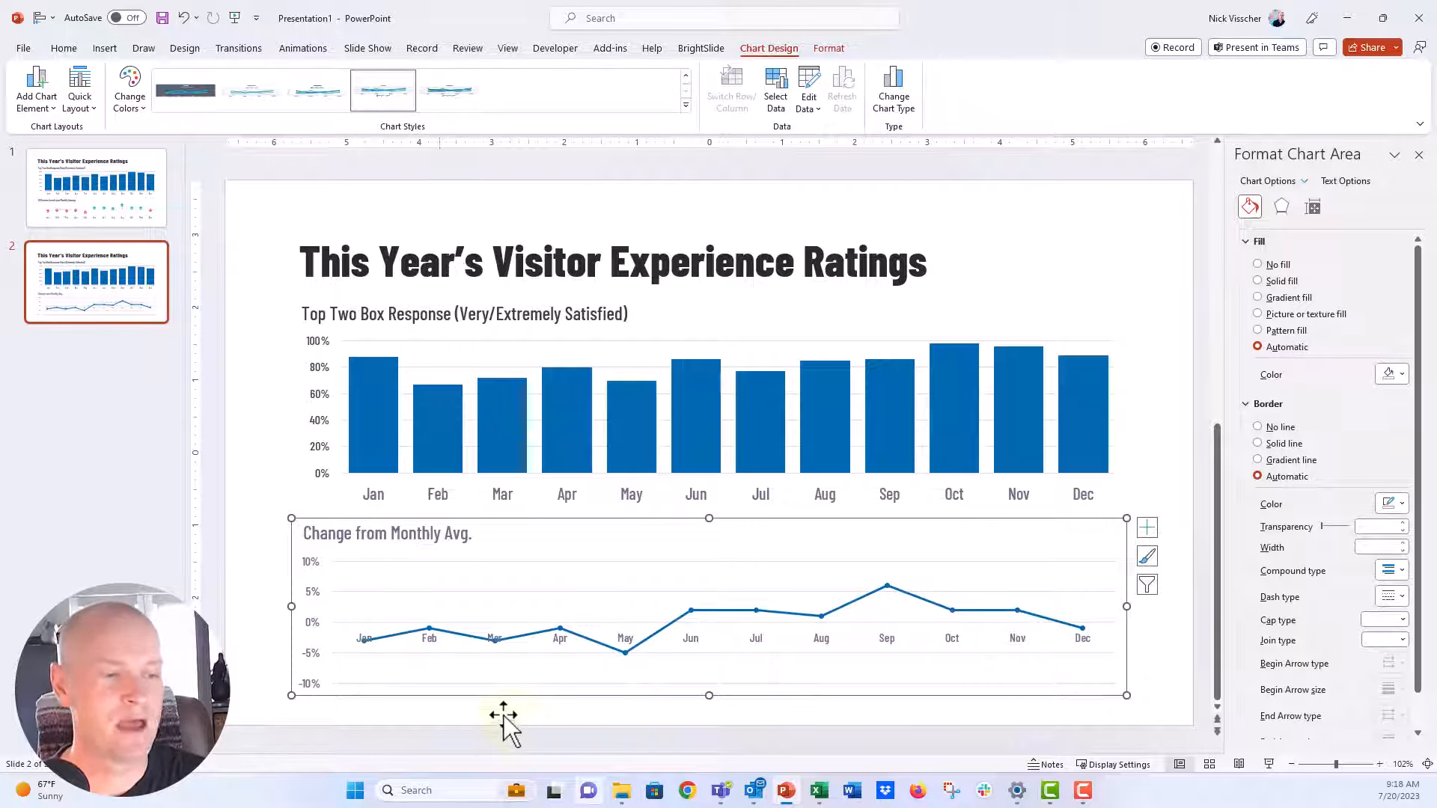
# Step: Set the label position of the line chart's month axis to Low
pyautogui.click(362, 636)
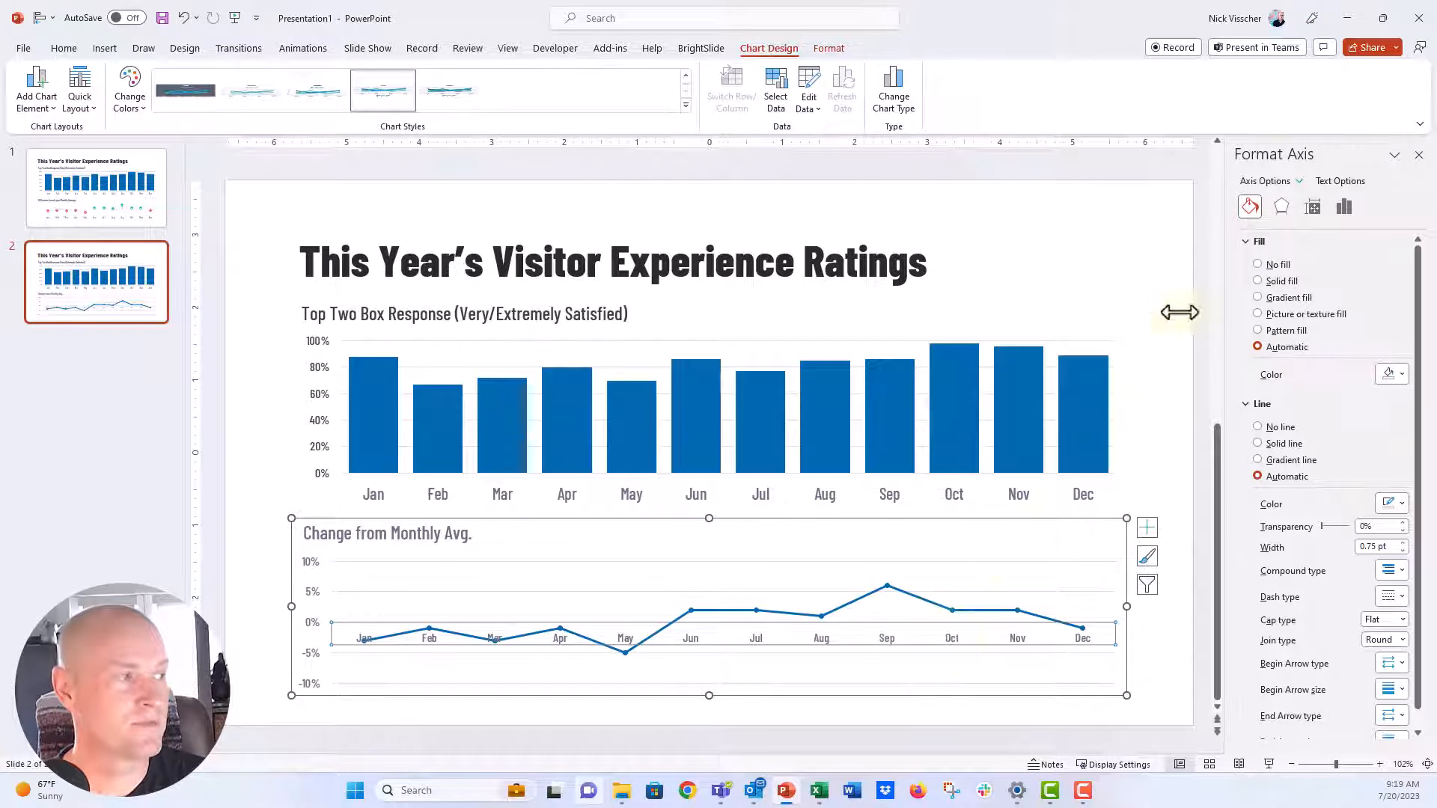
pyautogui.click(1346, 210)
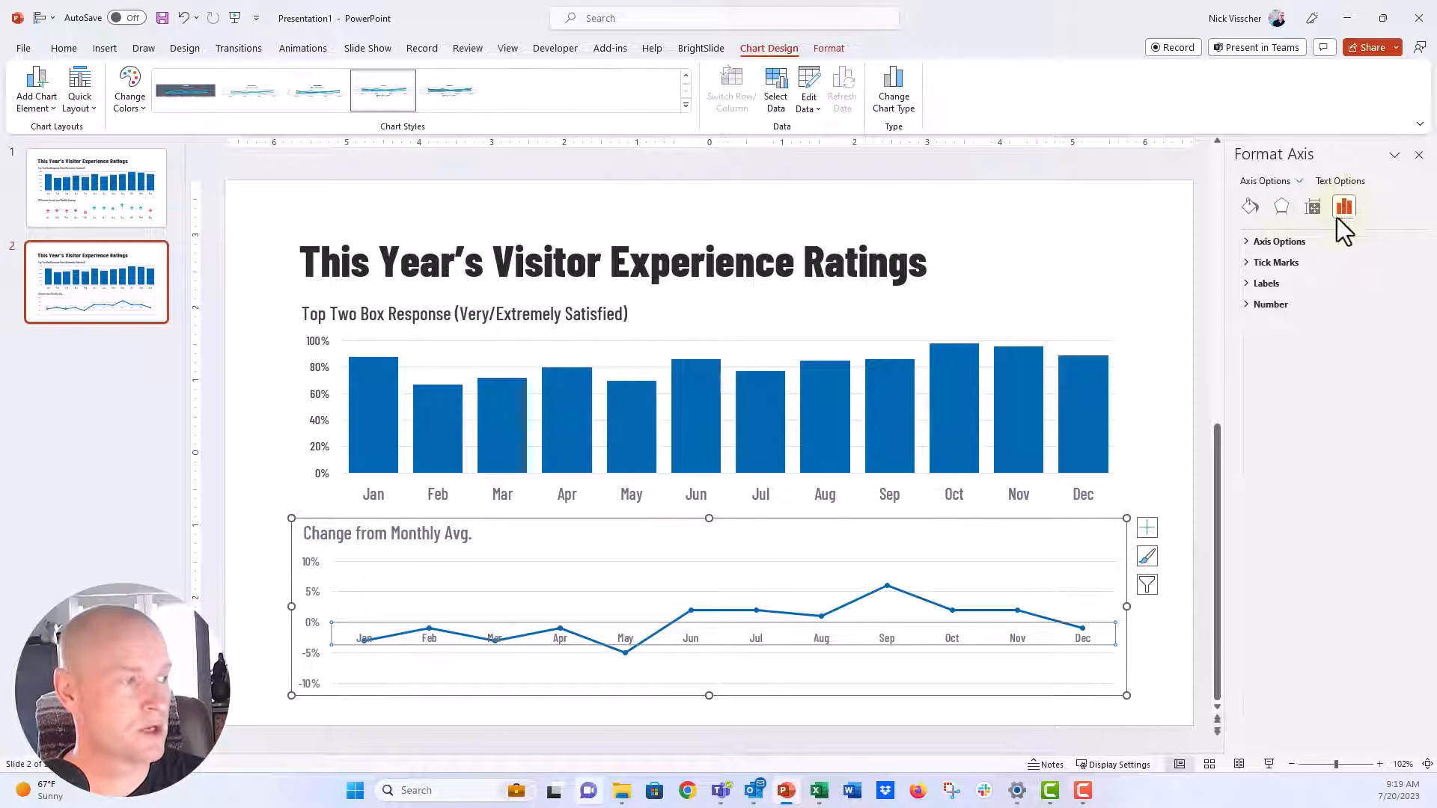
pyautogui.click(1246, 284)
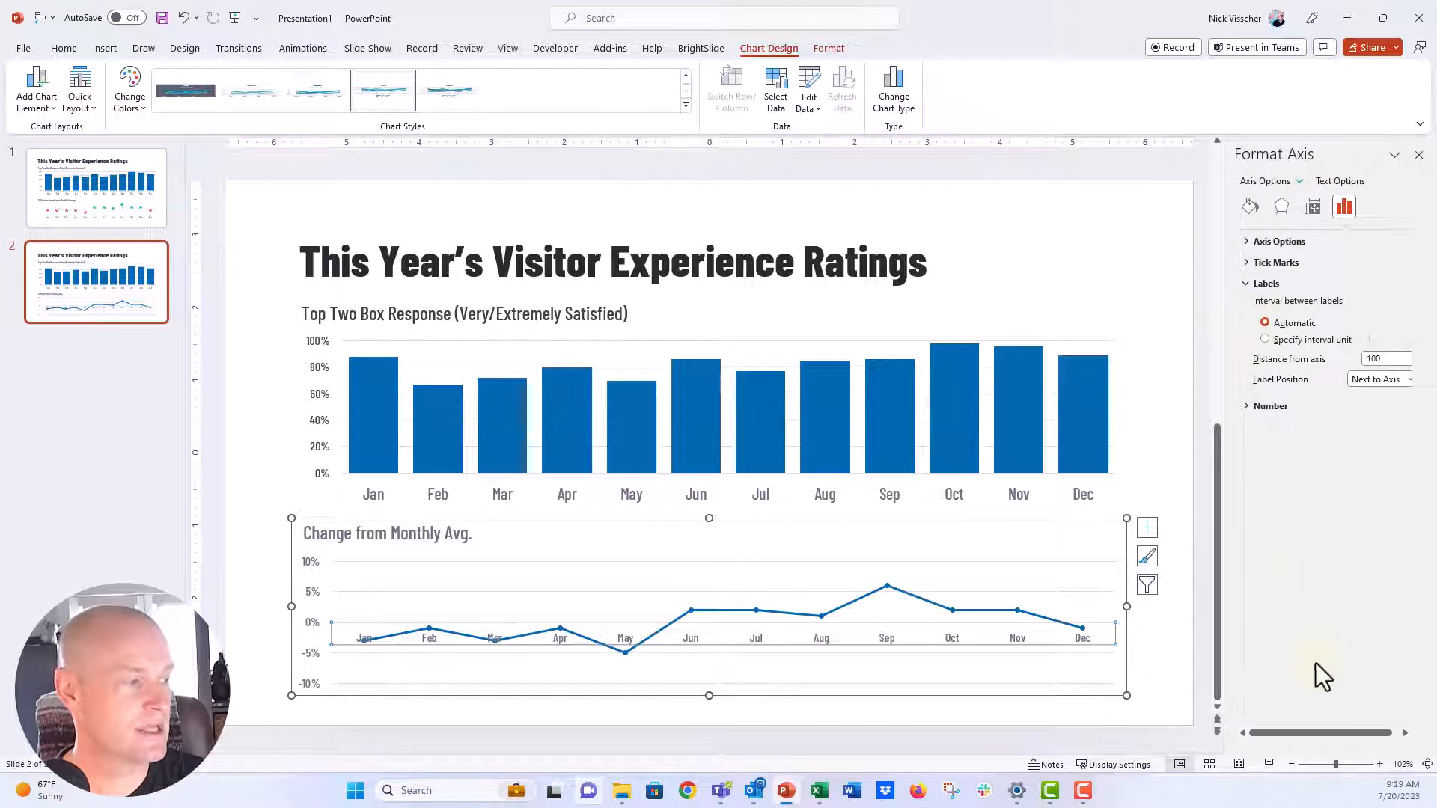
pyautogui.moveTo(1328, 734); pyautogui.dragTo(1386, 741)
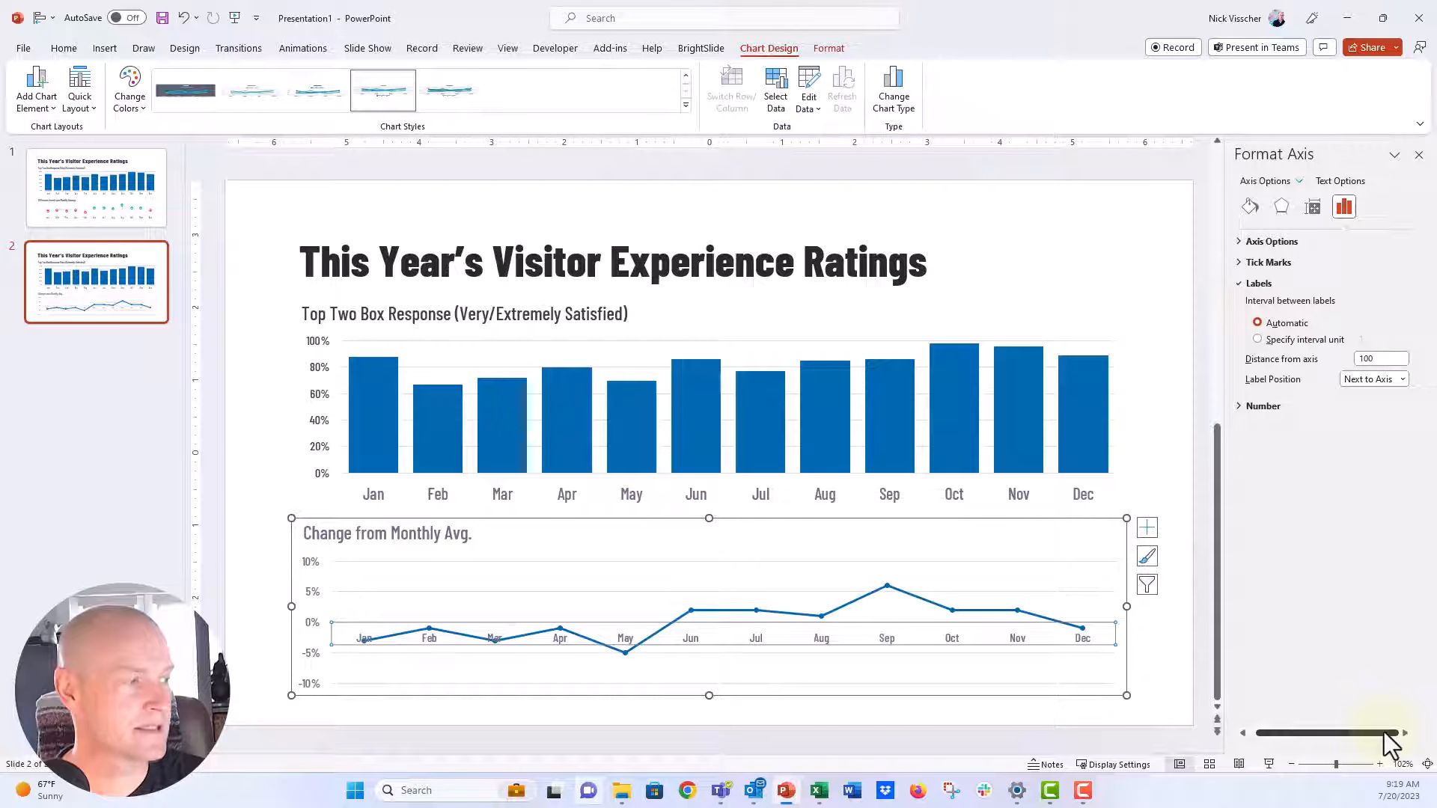
pyautogui.click(1403, 380)
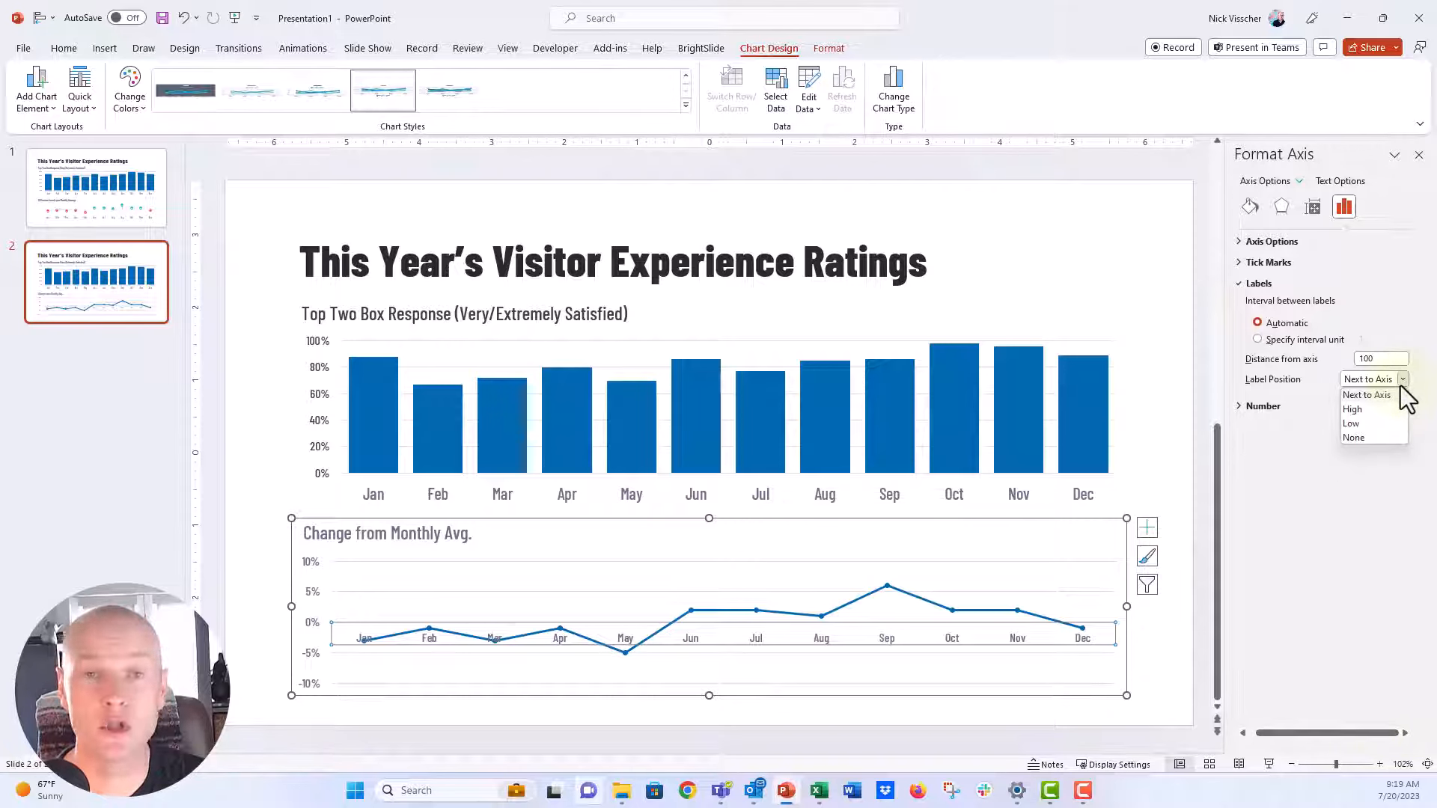
pyautogui.click(1397, 410)
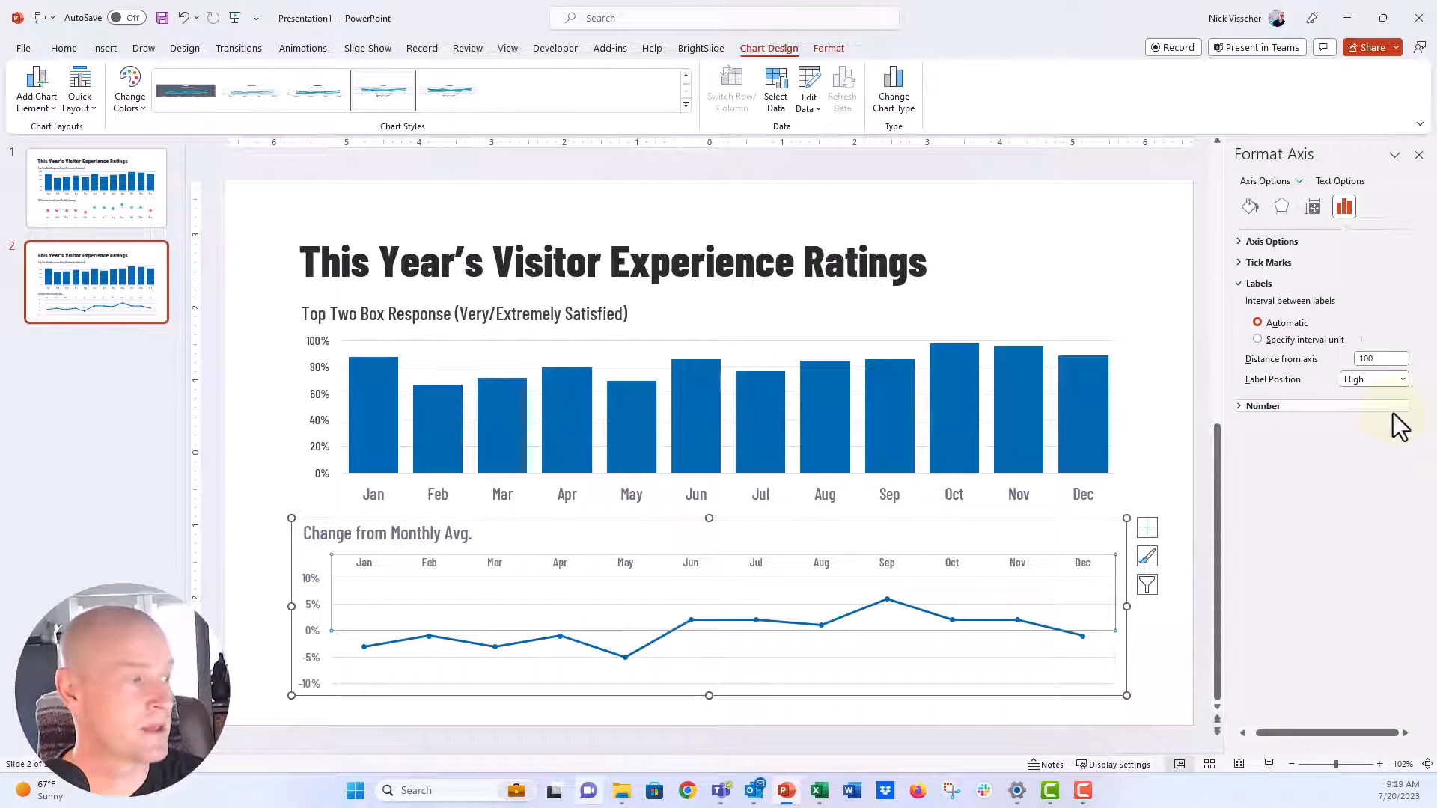
pyautogui.click(1403, 380)
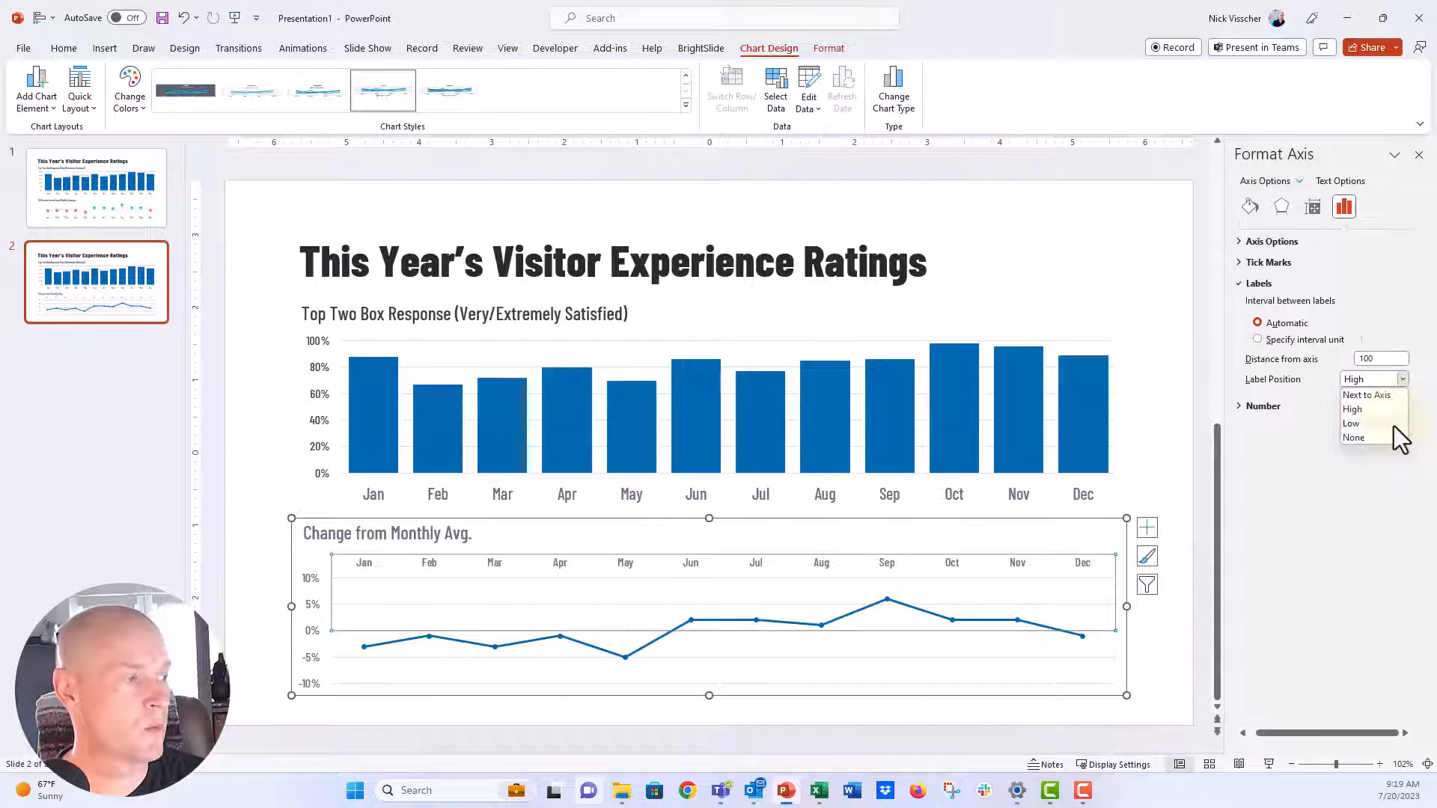
pyautogui.click(1394, 426)
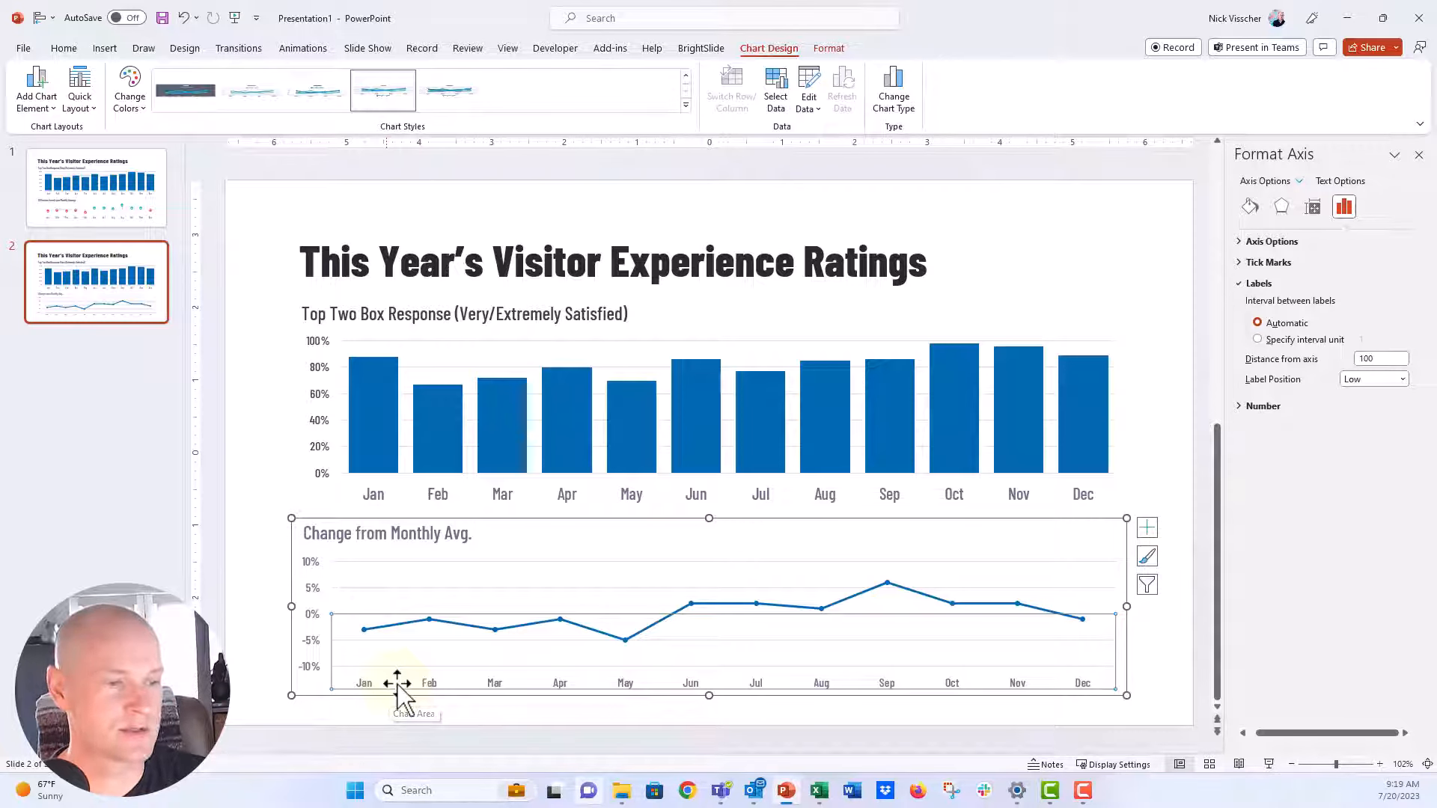
# Step: Increase the font size of the line chart's month labels to 16
pyautogui.click(63, 48)
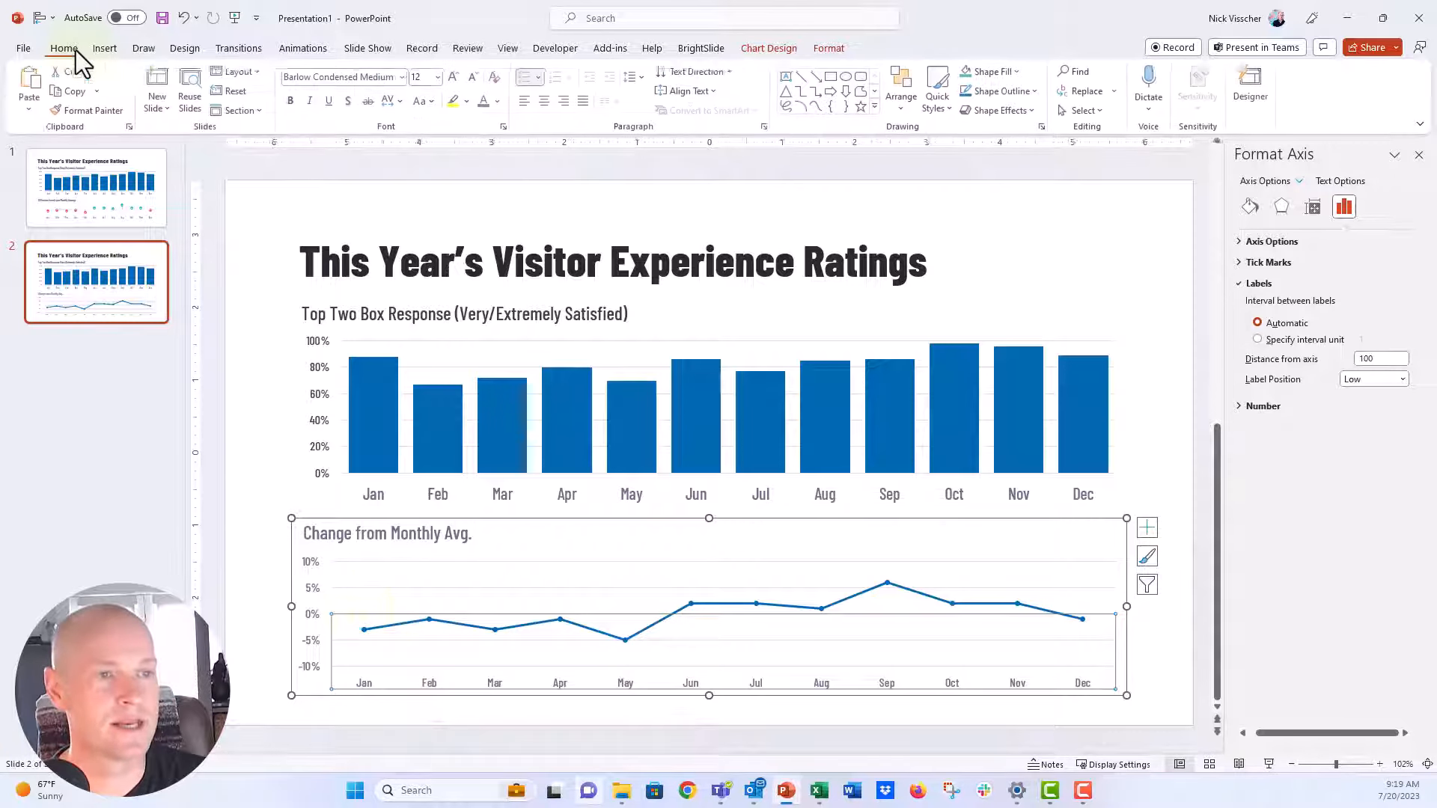
pyautogui.click(456, 77)
pyautogui.click(456, 77)
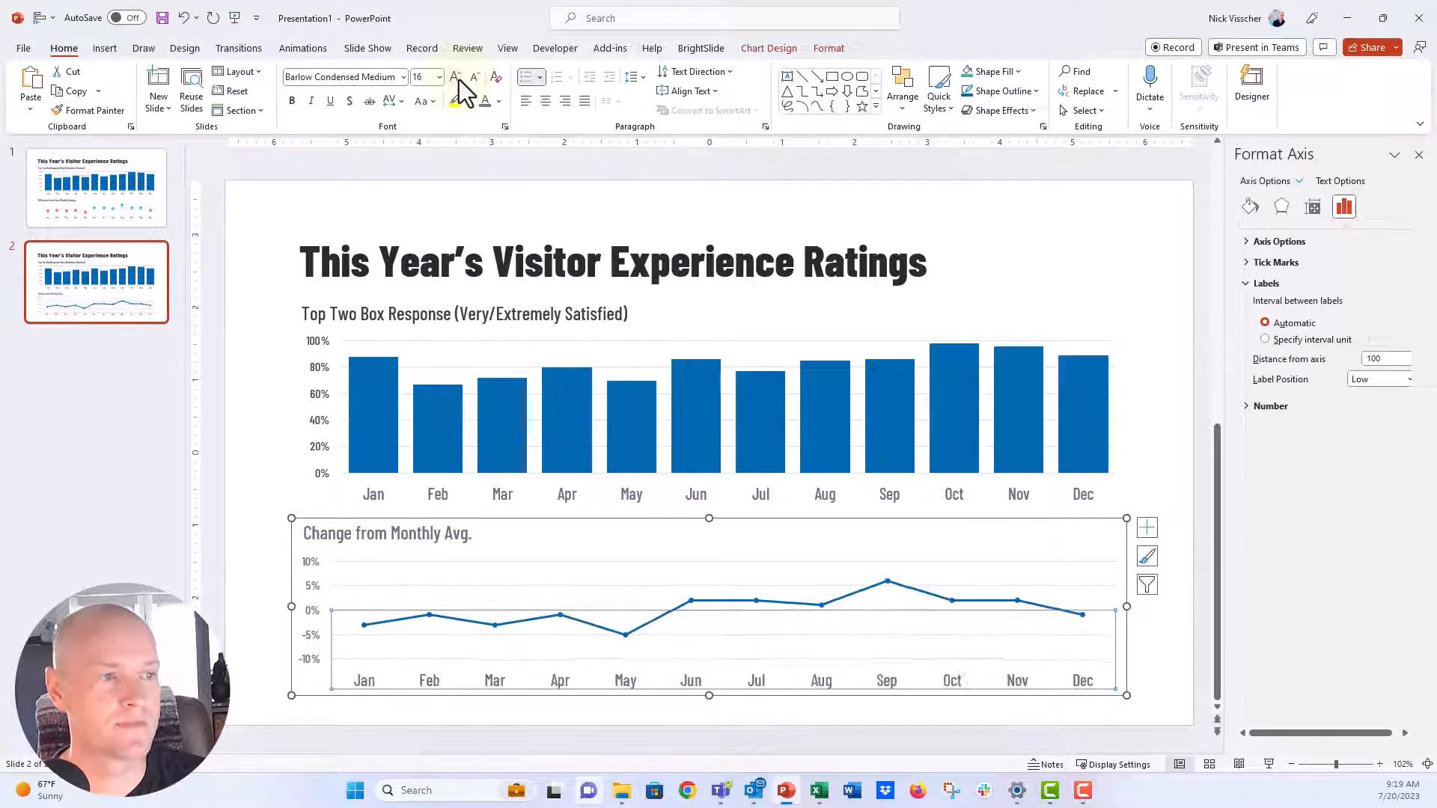
# Step: Remove the connecting line from the Change from Monthly Avg. series so that only its markers remain
pyautogui.click(379, 594)
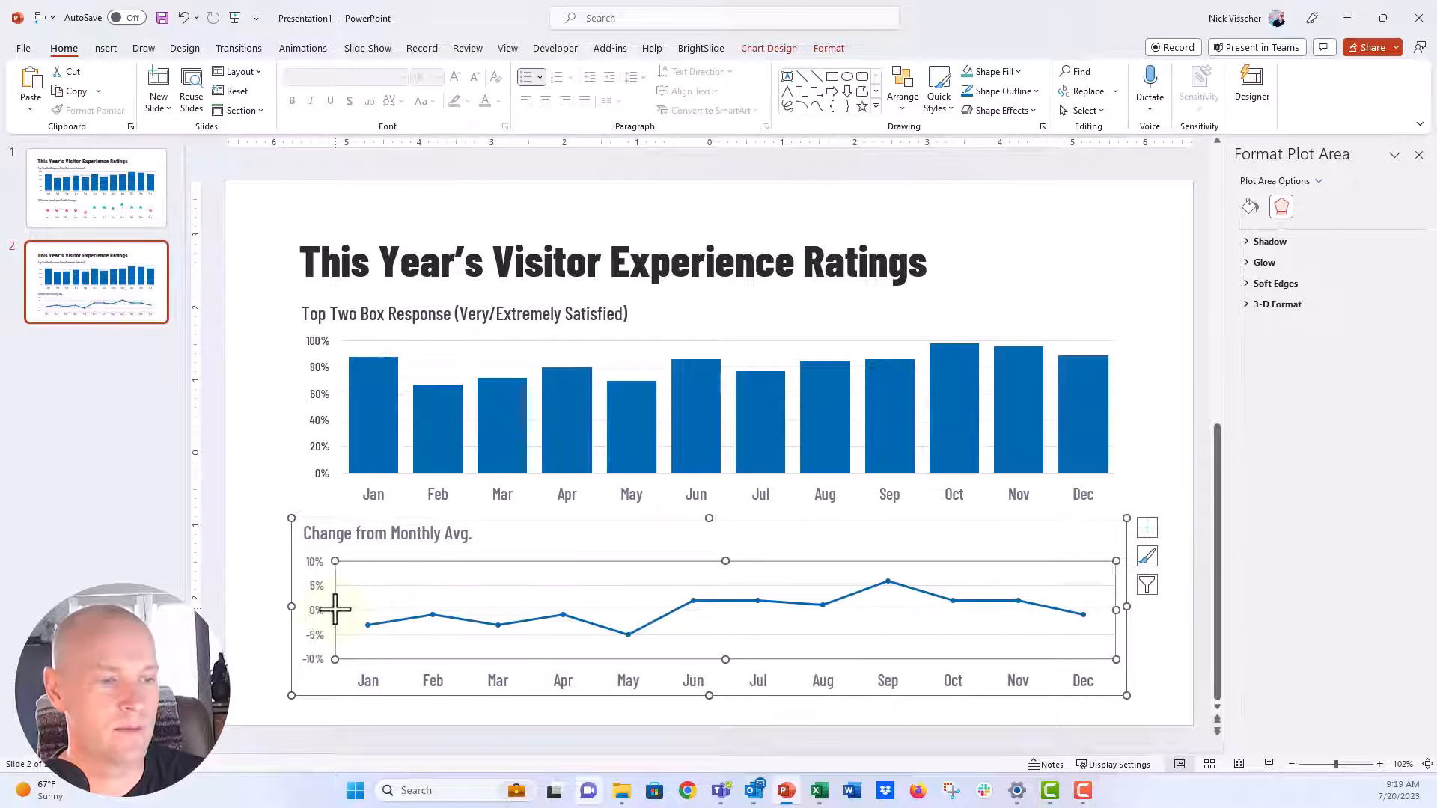
pyautogui.click(272, 601)
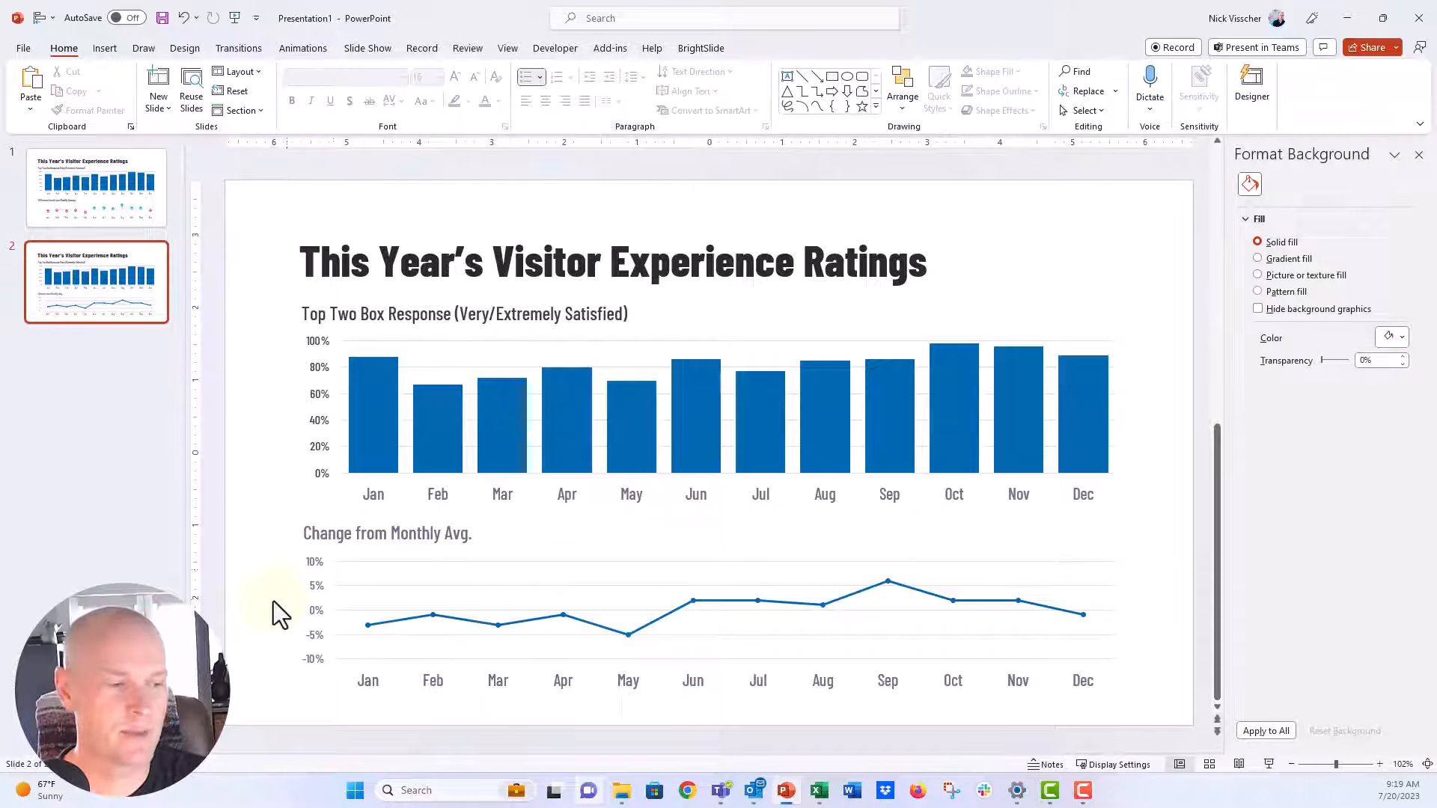
pyautogui.click(537, 620)
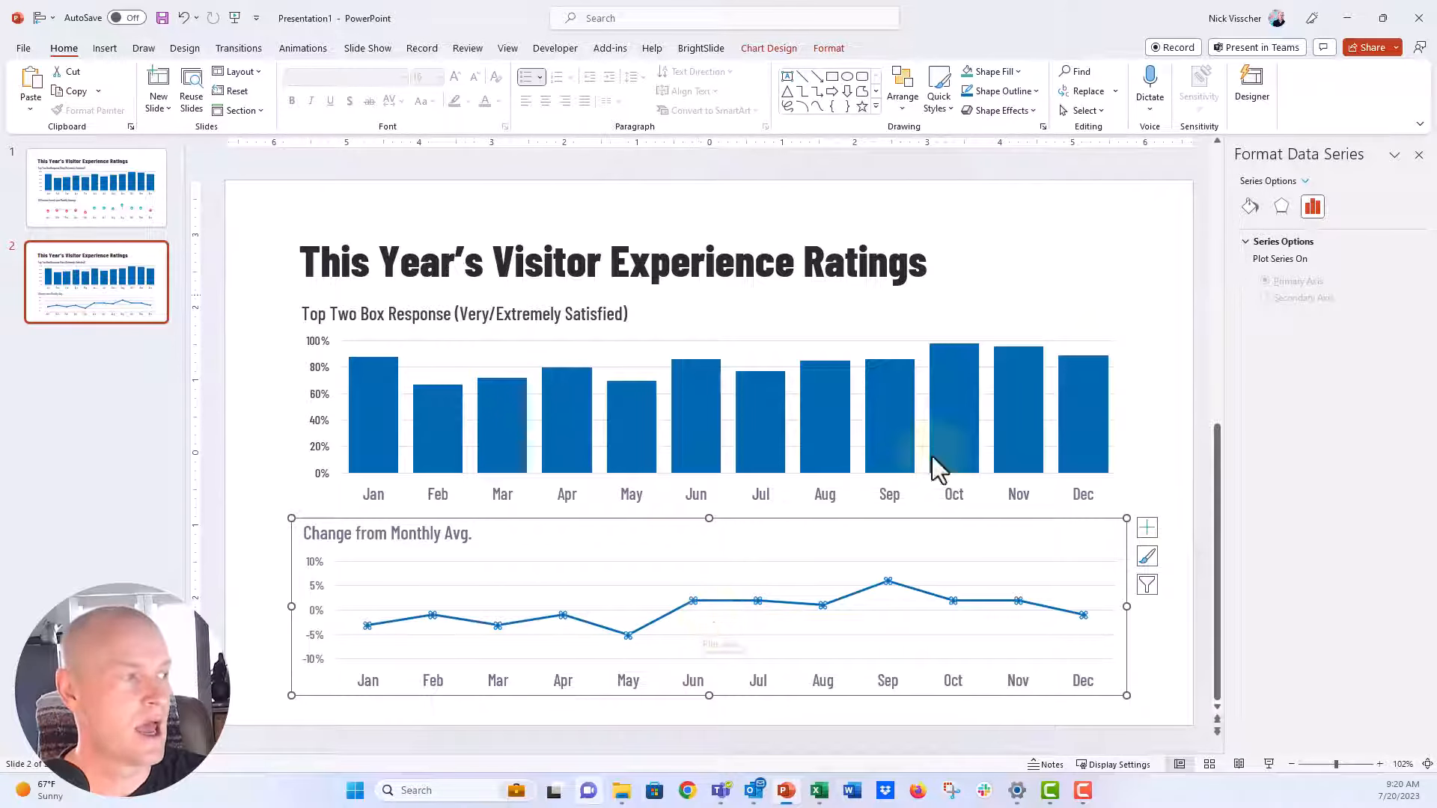
pyautogui.click(1247, 215)
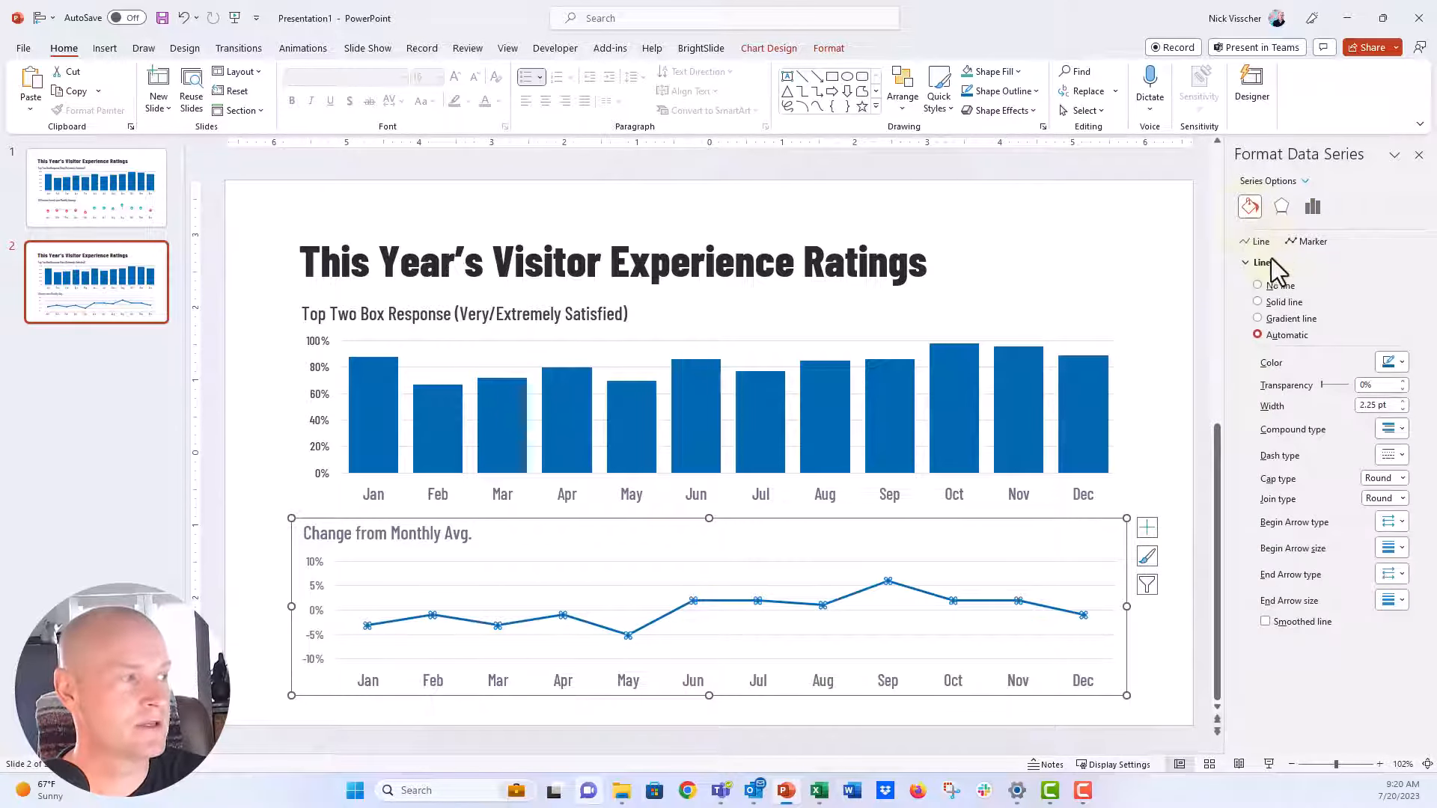
pyautogui.click(1273, 285)
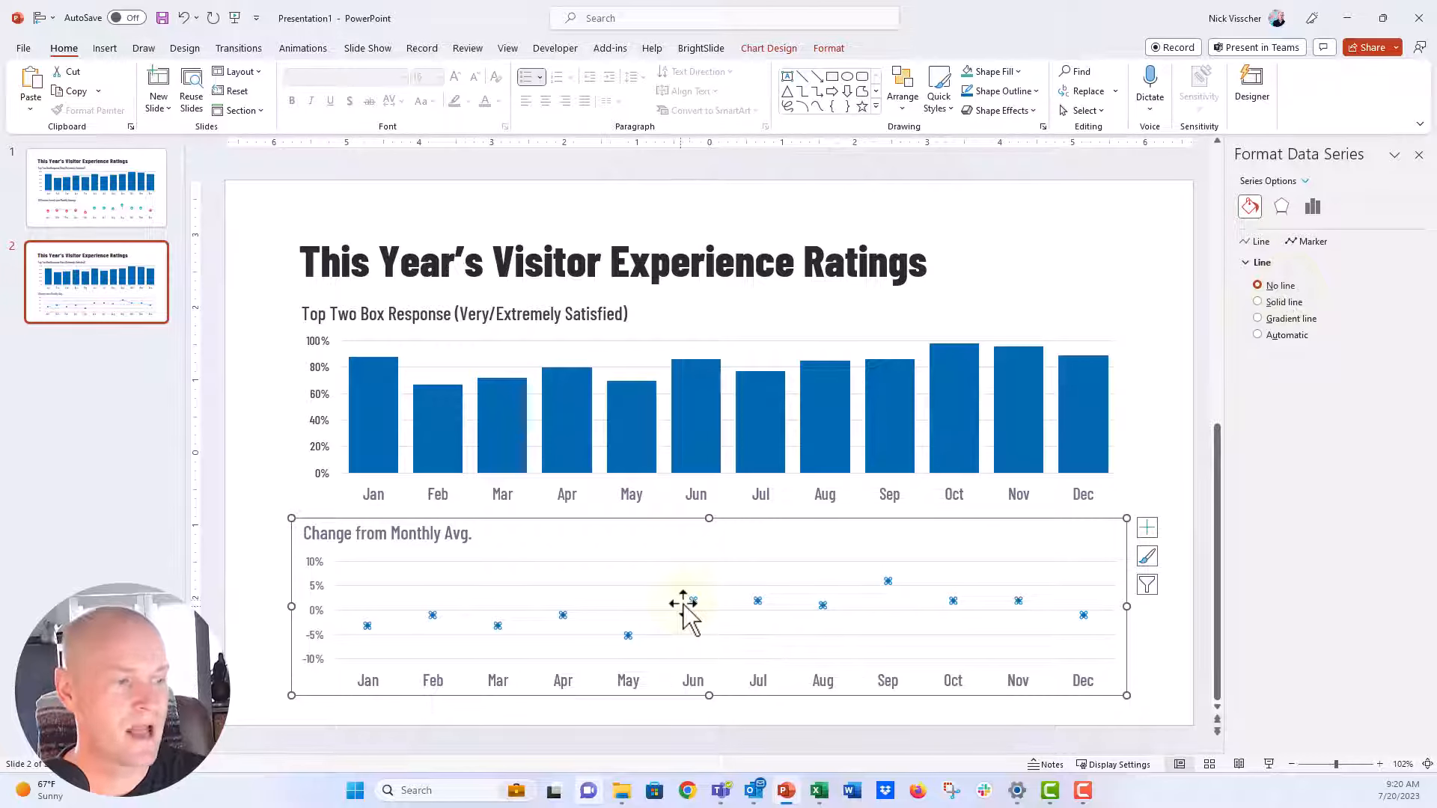
# Step: Switch the series markers to the built-in circle type
pyautogui.click(1310, 242)
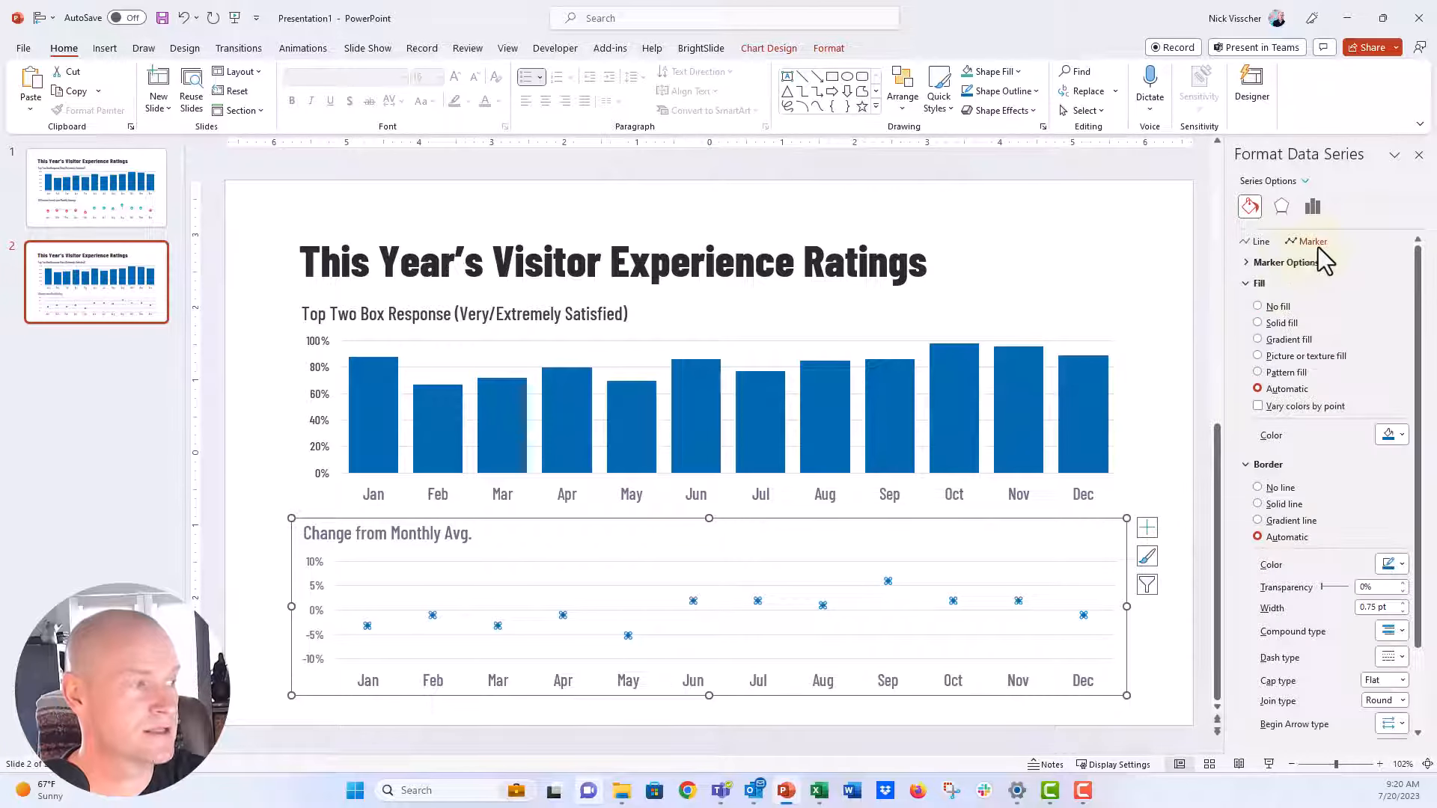
pyautogui.click(1300, 264)
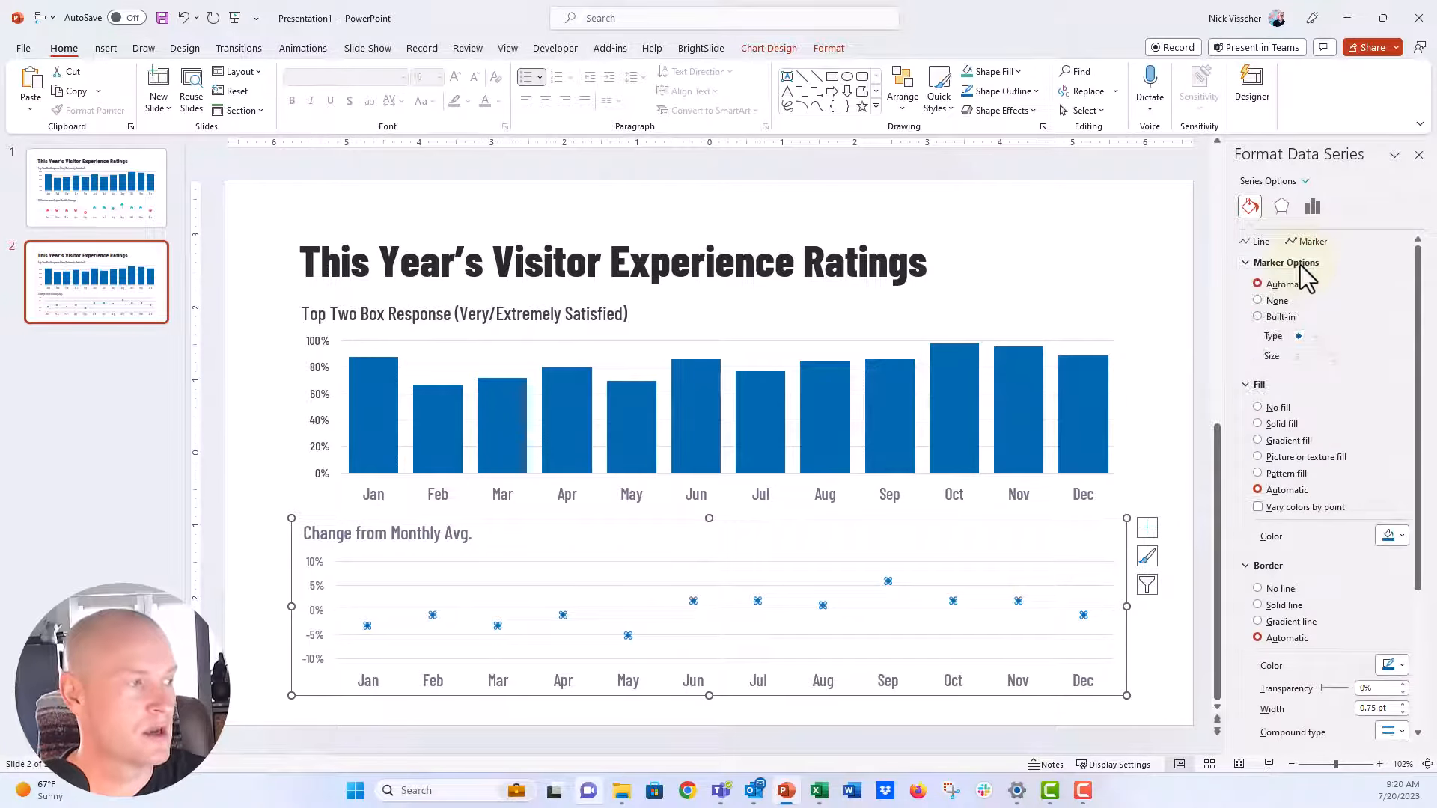
pyautogui.click(1277, 317)
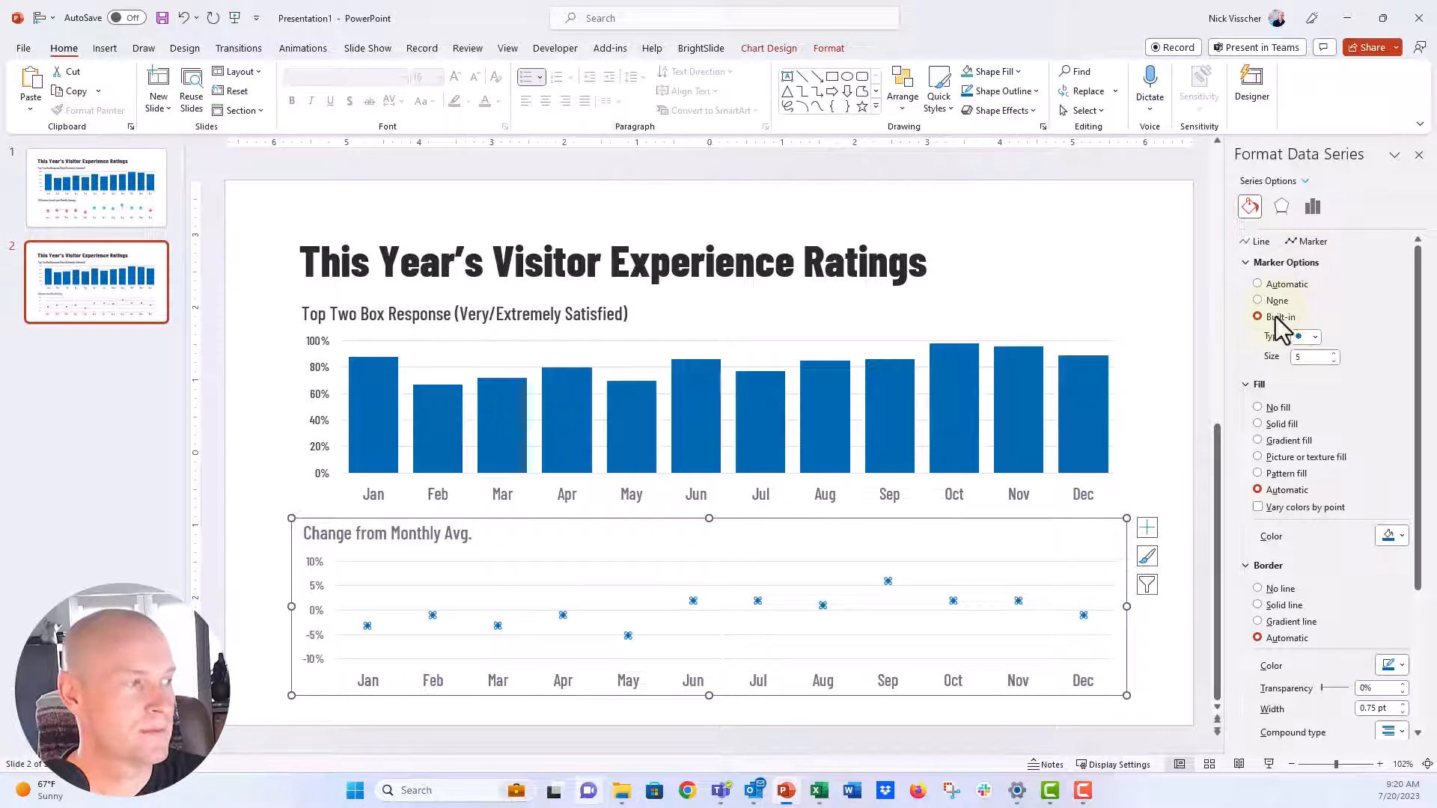
pyautogui.click(1315, 338)
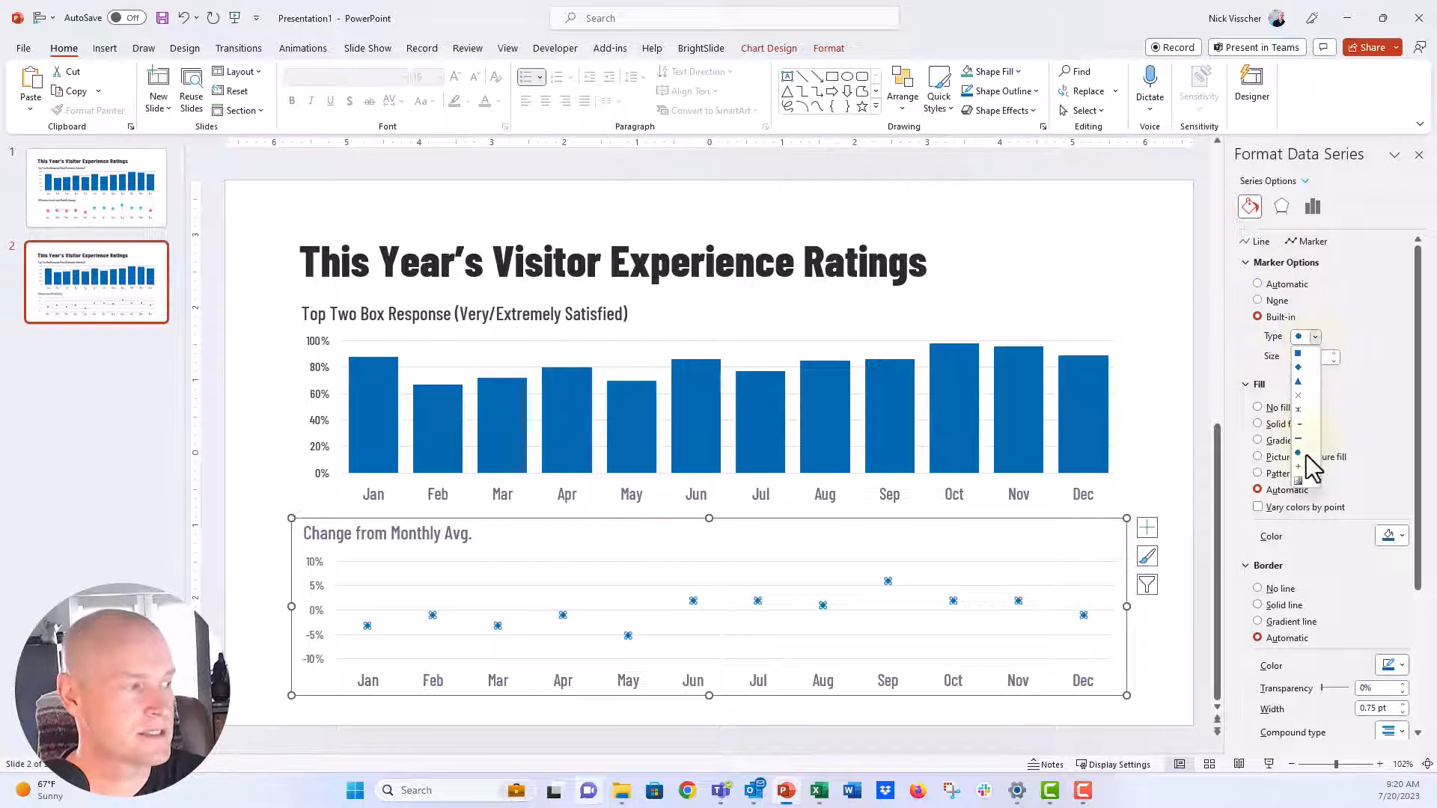
pyautogui.click(1306, 453)
# Step: Increase the size of the series' circle markers to 20
pyautogui.click(1334, 354)
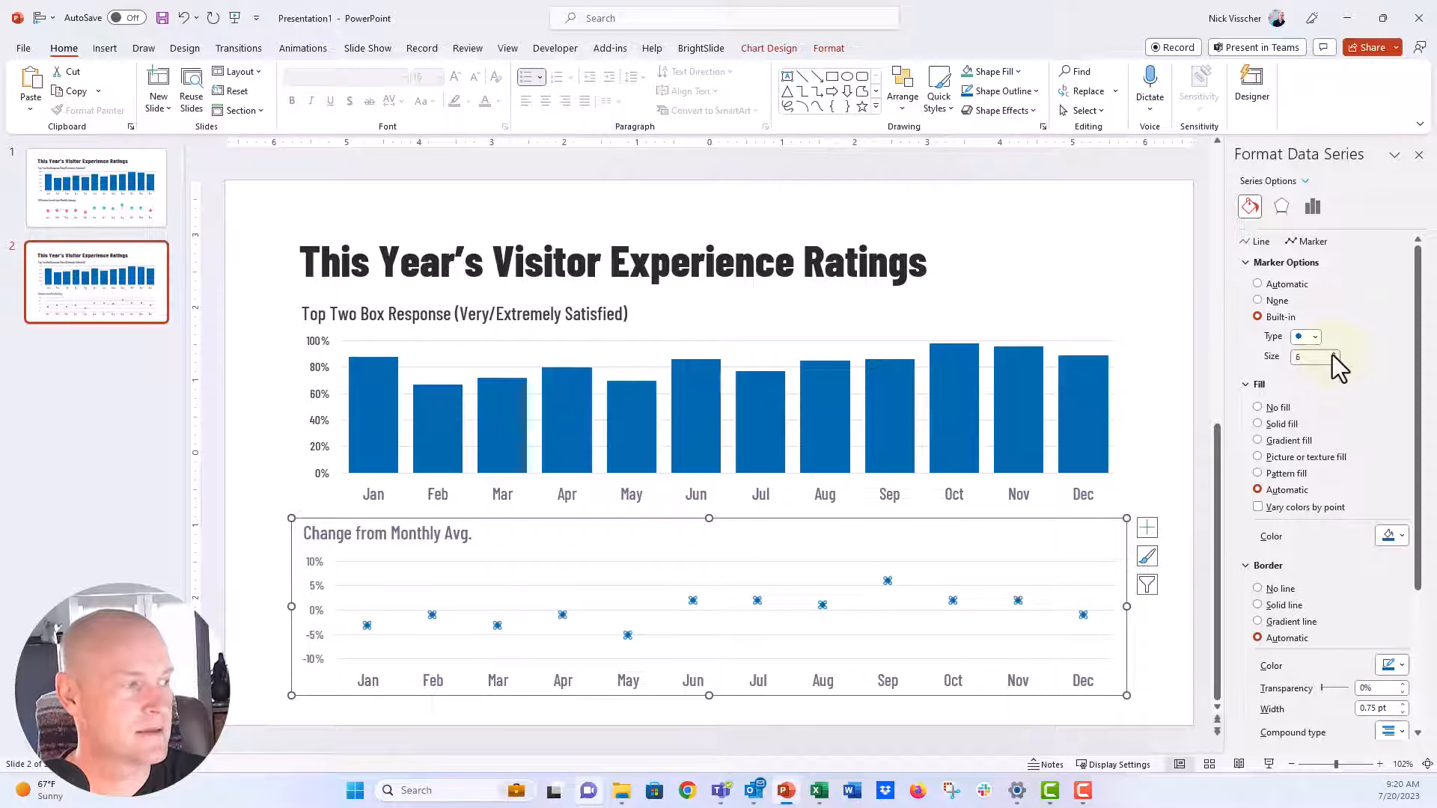
pyautogui.click(1334, 353)
pyautogui.click(1334, 353)
pyautogui.click(1334, 354)
pyautogui.click(1334, 353)
pyautogui.click(1334, 353)
pyautogui.click(1334, 353)
pyautogui.click(1334, 353)
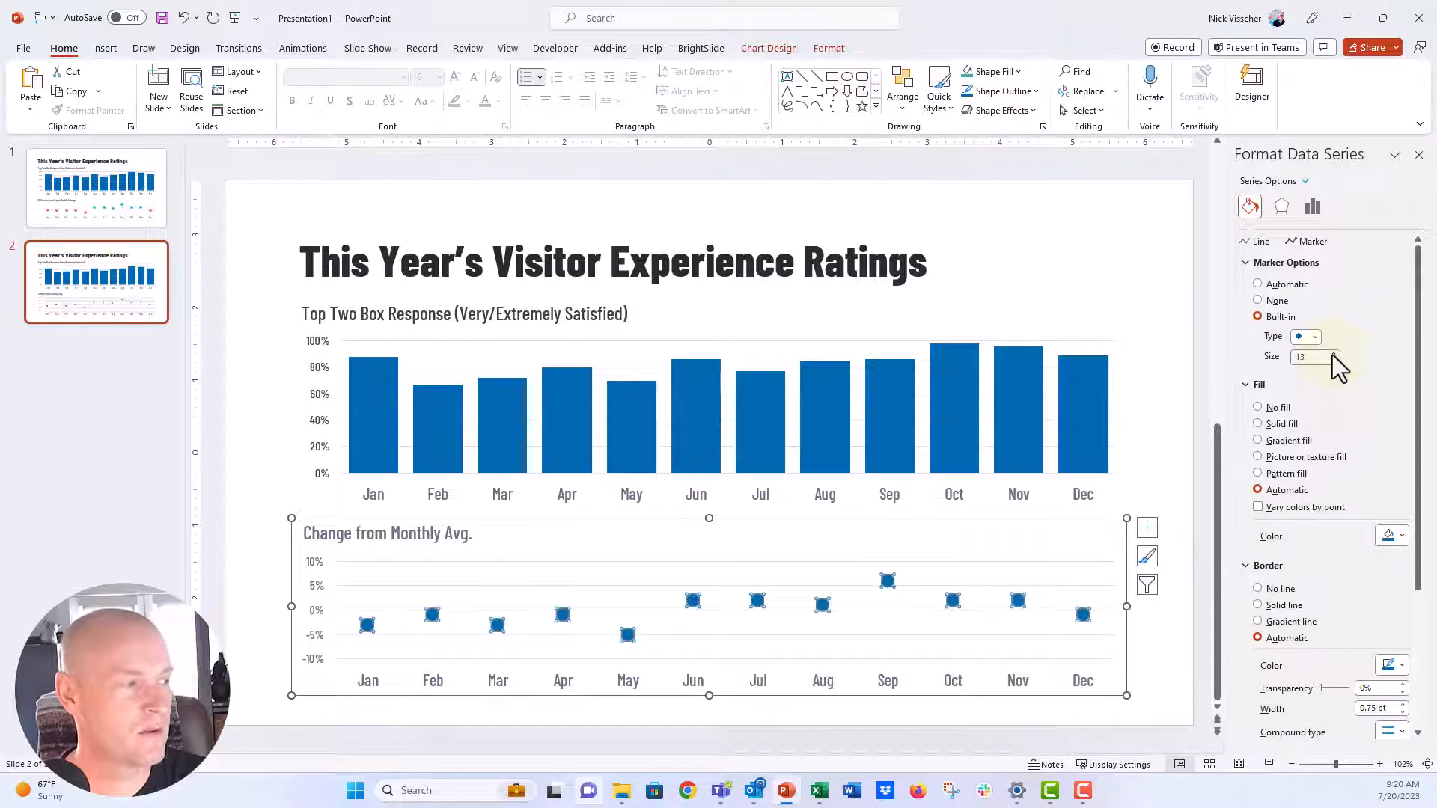
pyautogui.click(1334, 353)
pyautogui.click(1334, 353)
pyautogui.click(1334, 354)
pyautogui.click(1334, 353)
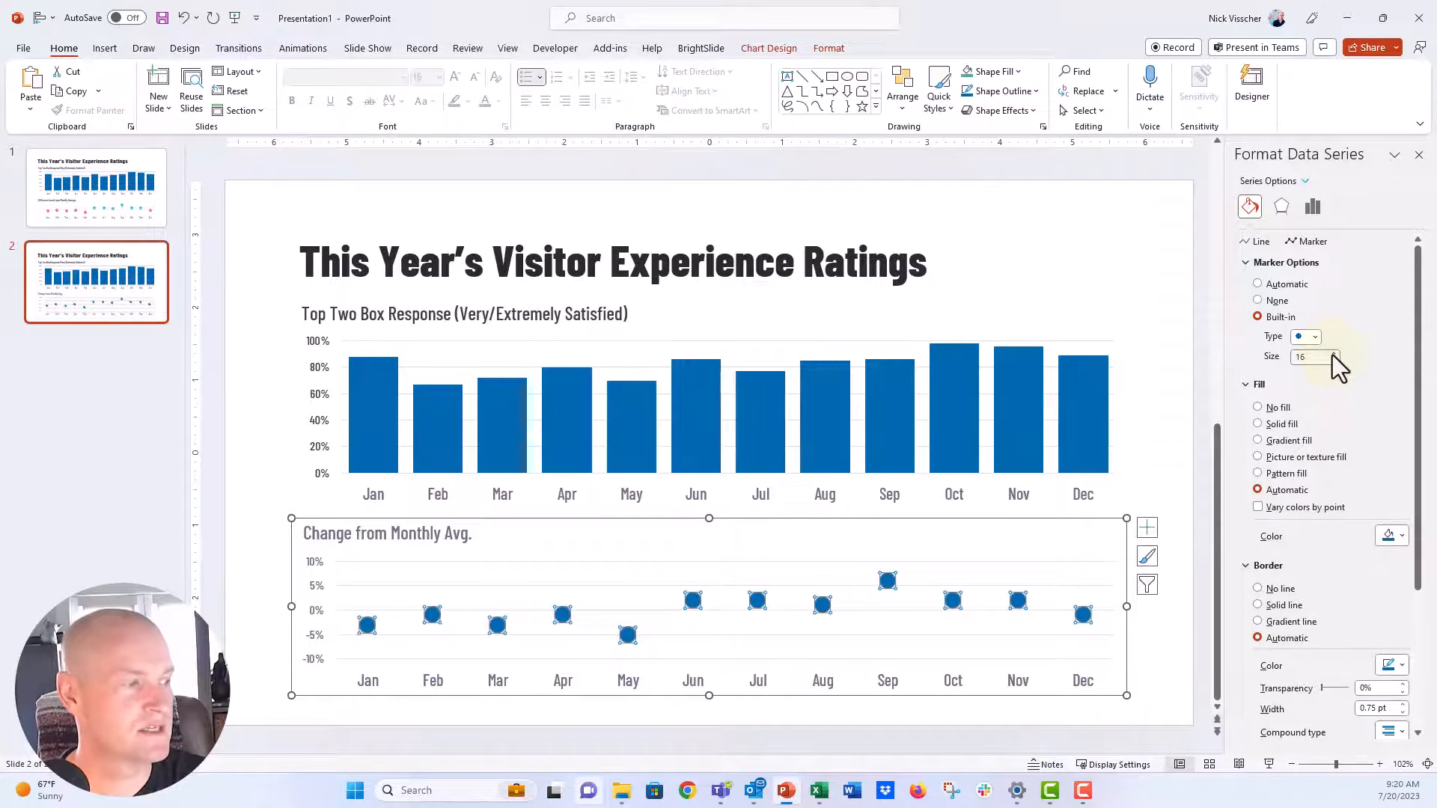
pyautogui.click(1334, 354)
pyautogui.click(1334, 353)
pyautogui.click(1334, 354)
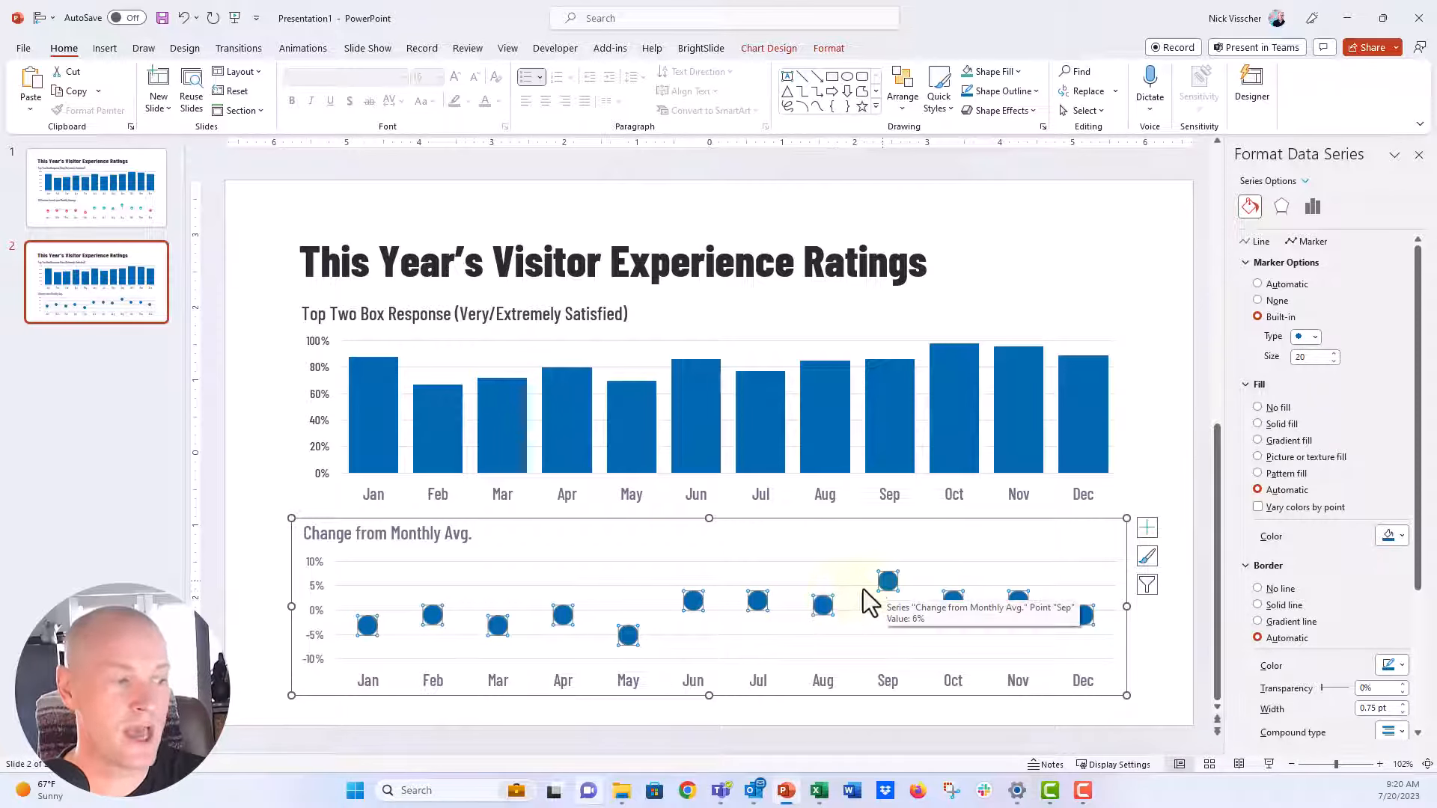
# Step: Add data labels with white text to the series and center them on the circle markers
pyautogui.rightClick(883, 583)
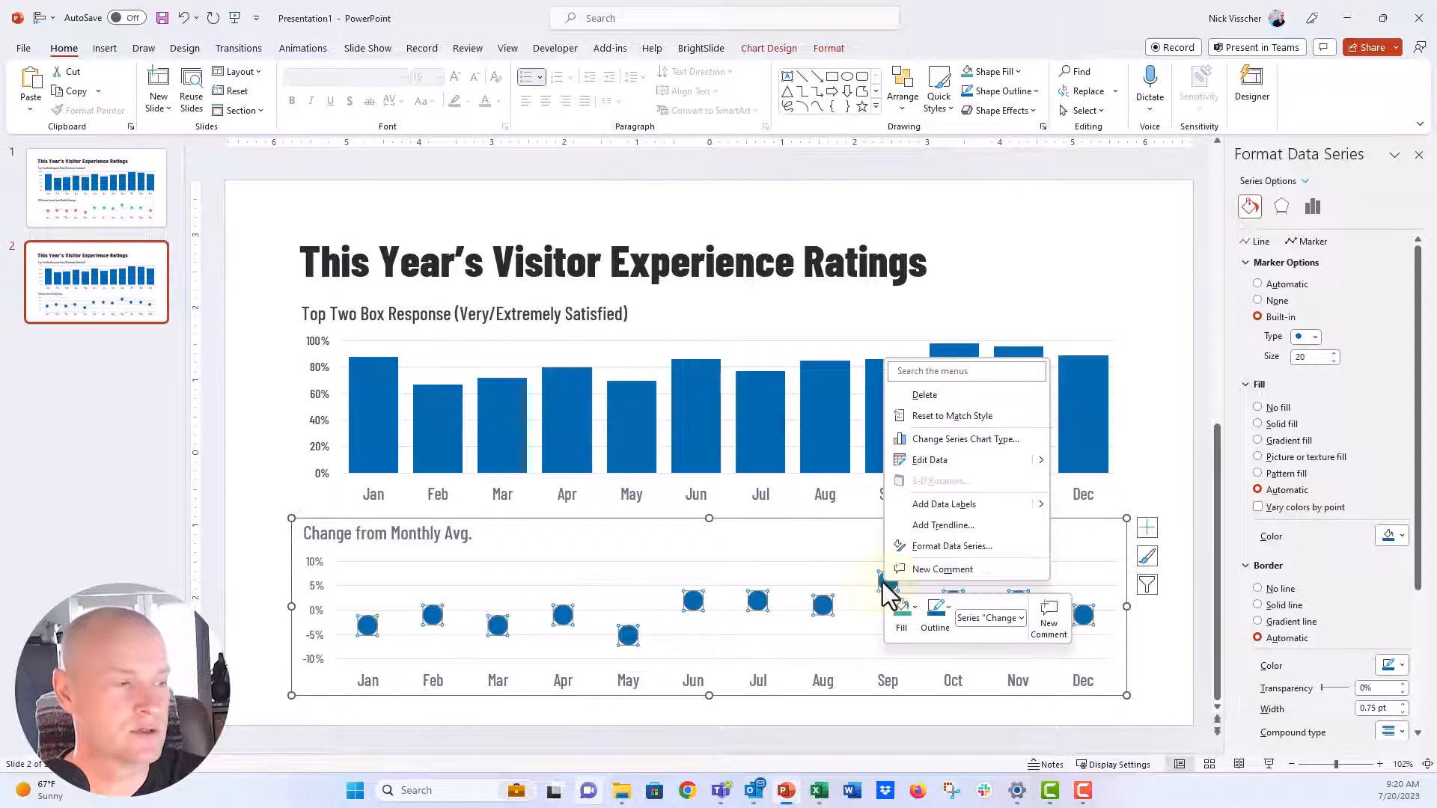
pyautogui.click(990, 507)
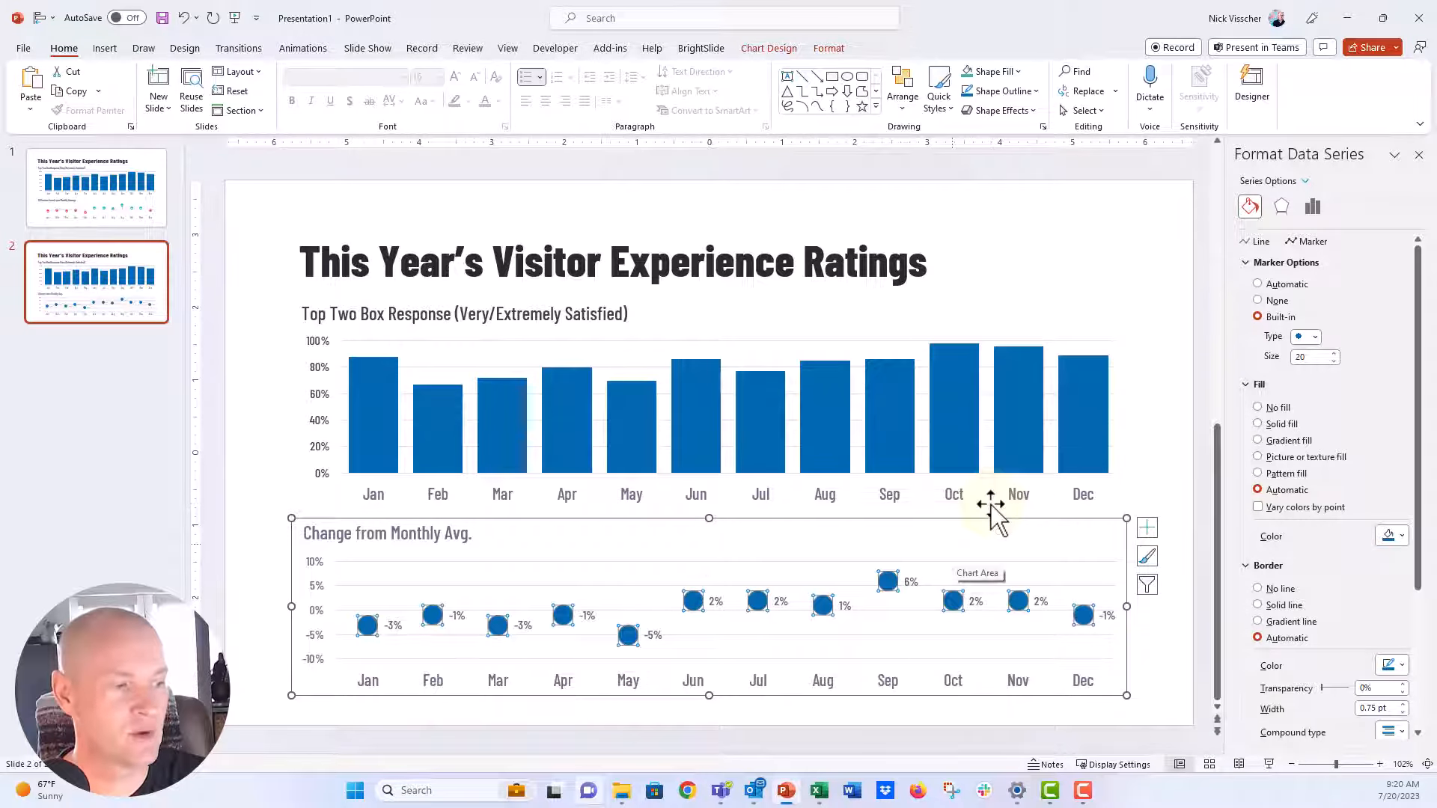
pyautogui.click(911, 582)
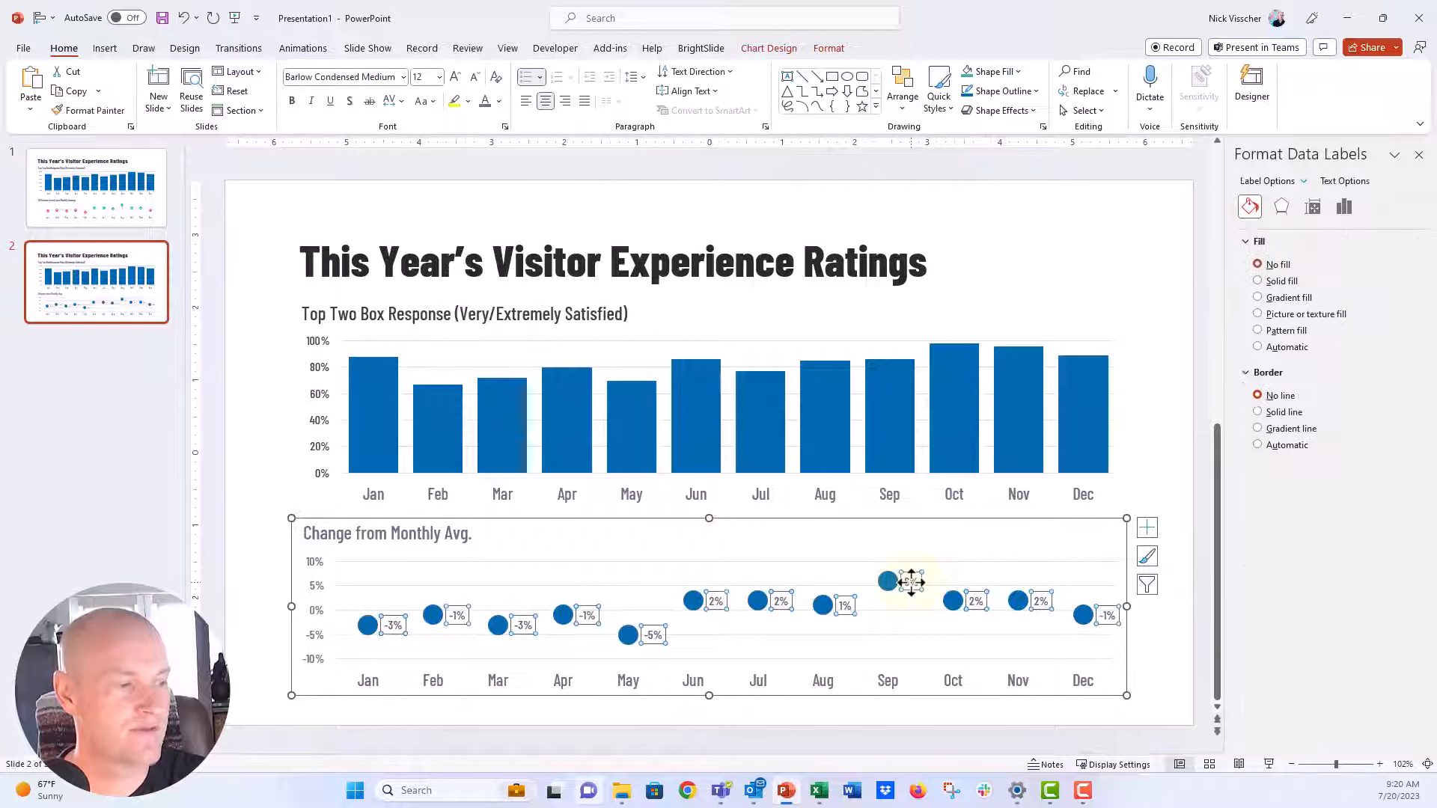
pyautogui.click(499, 101)
pyautogui.click(485, 140)
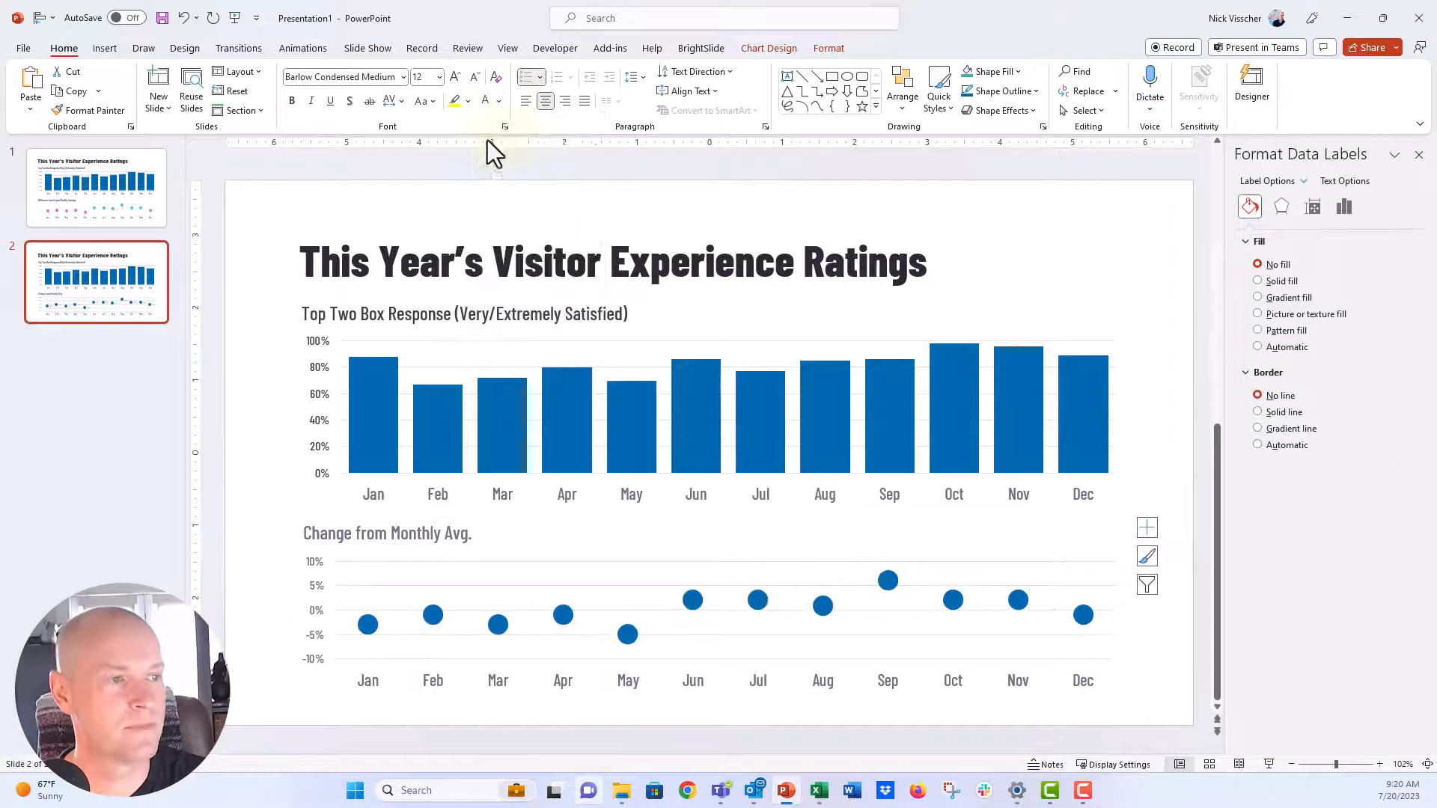
pyautogui.click(1338, 210)
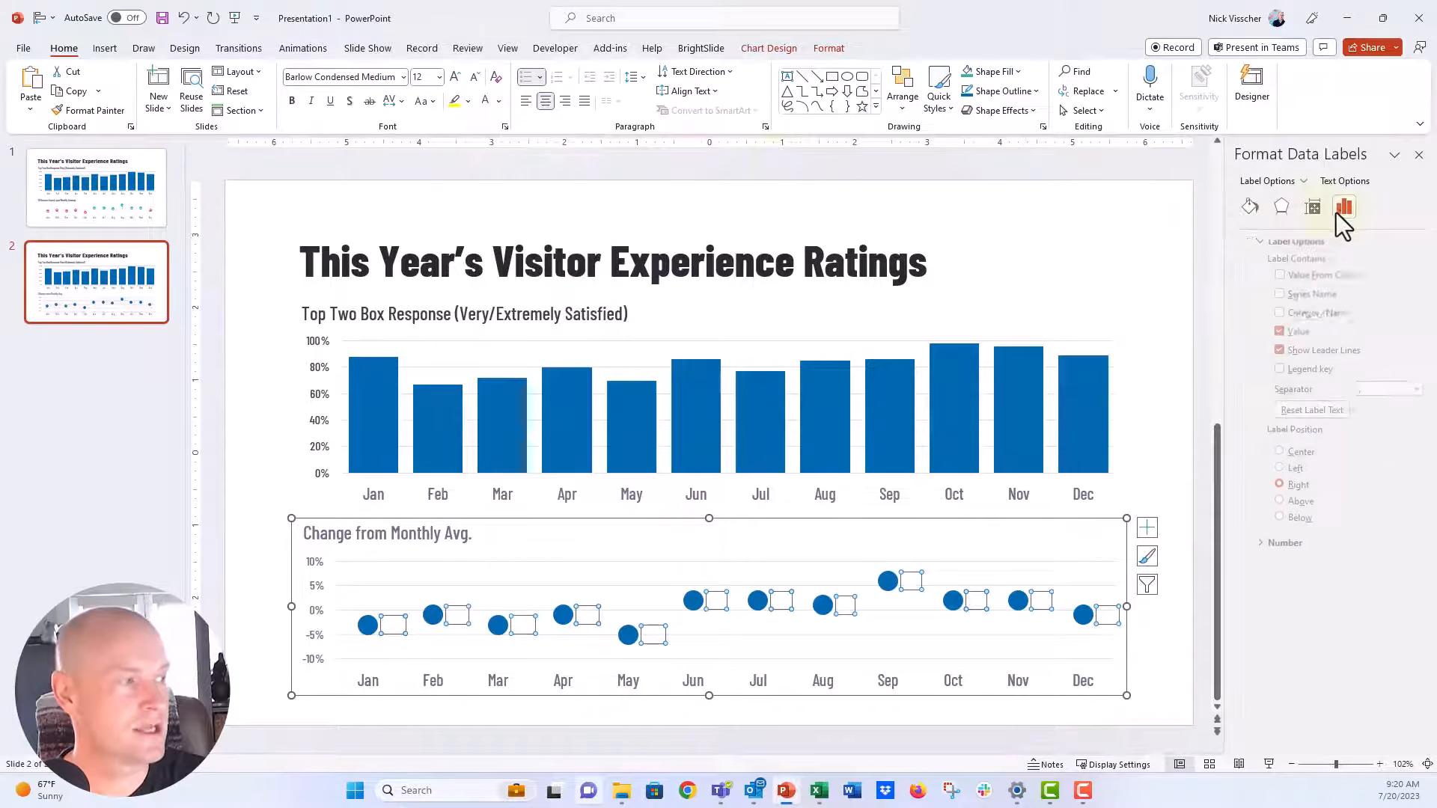
pyautogui.click(1292, 453)
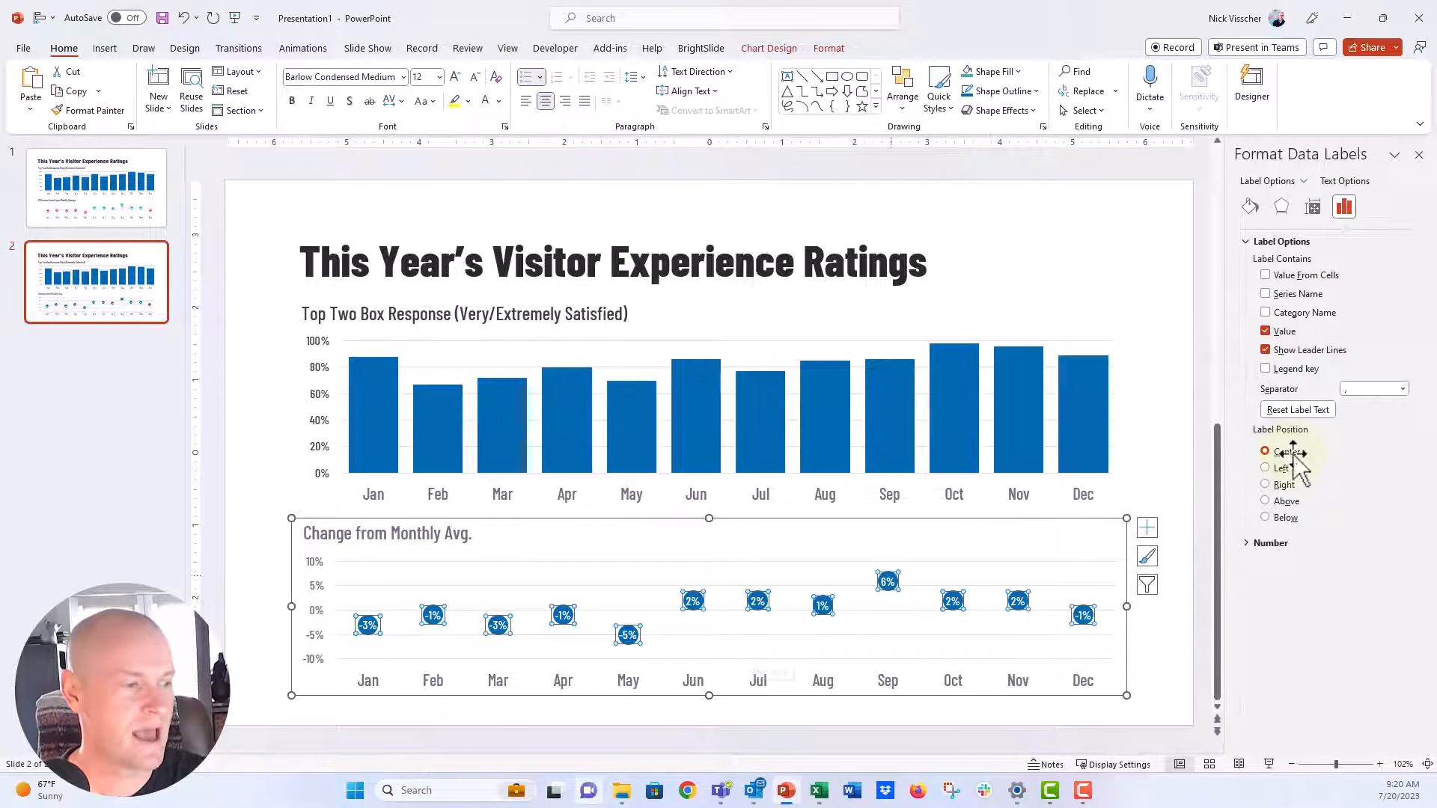
# Step: Set the lower chart's vertical axis bounds to a minimum of -0.08 and a maximum of 0.08
pyautogui.click(317, 587)
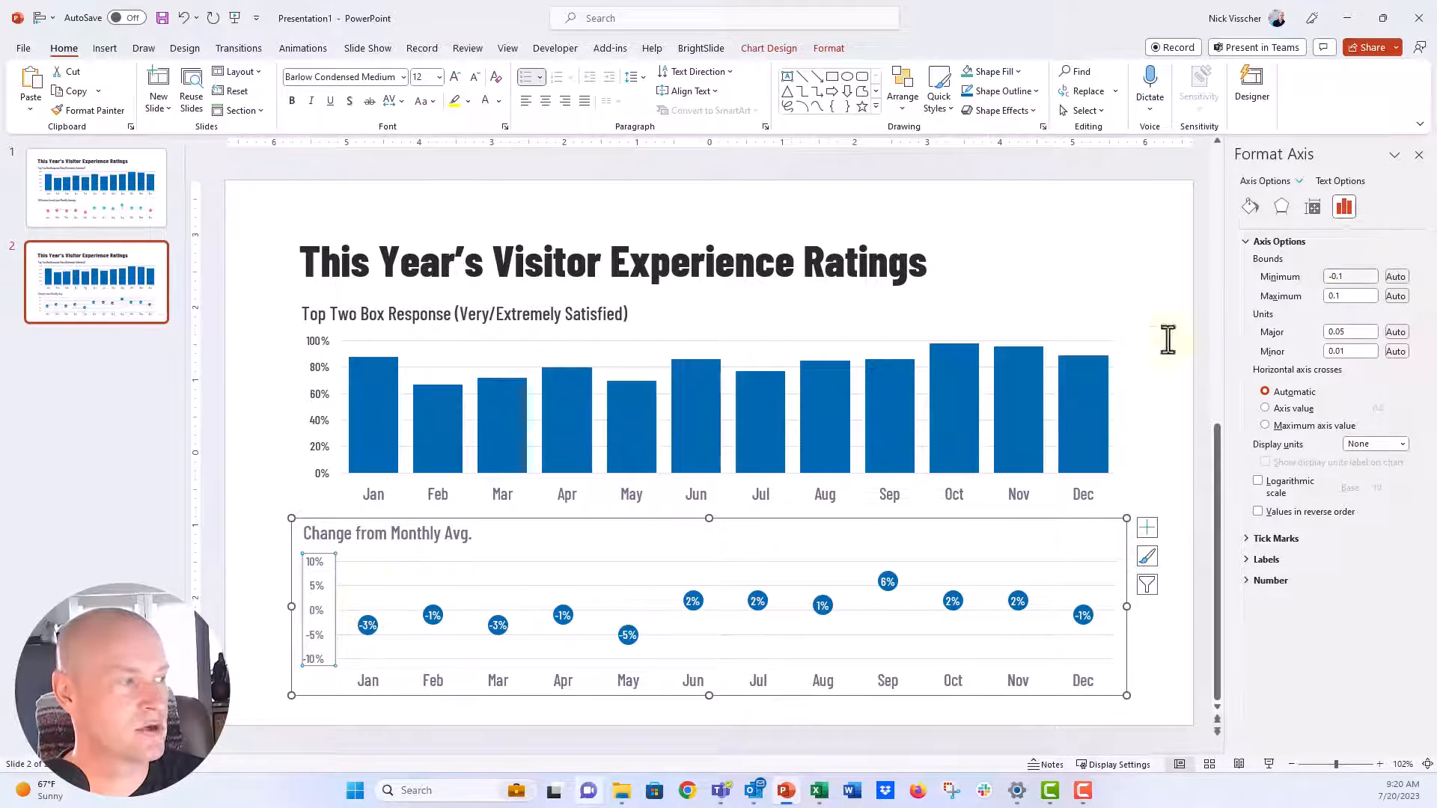
pyautogui.doubleClick(1348, 277)
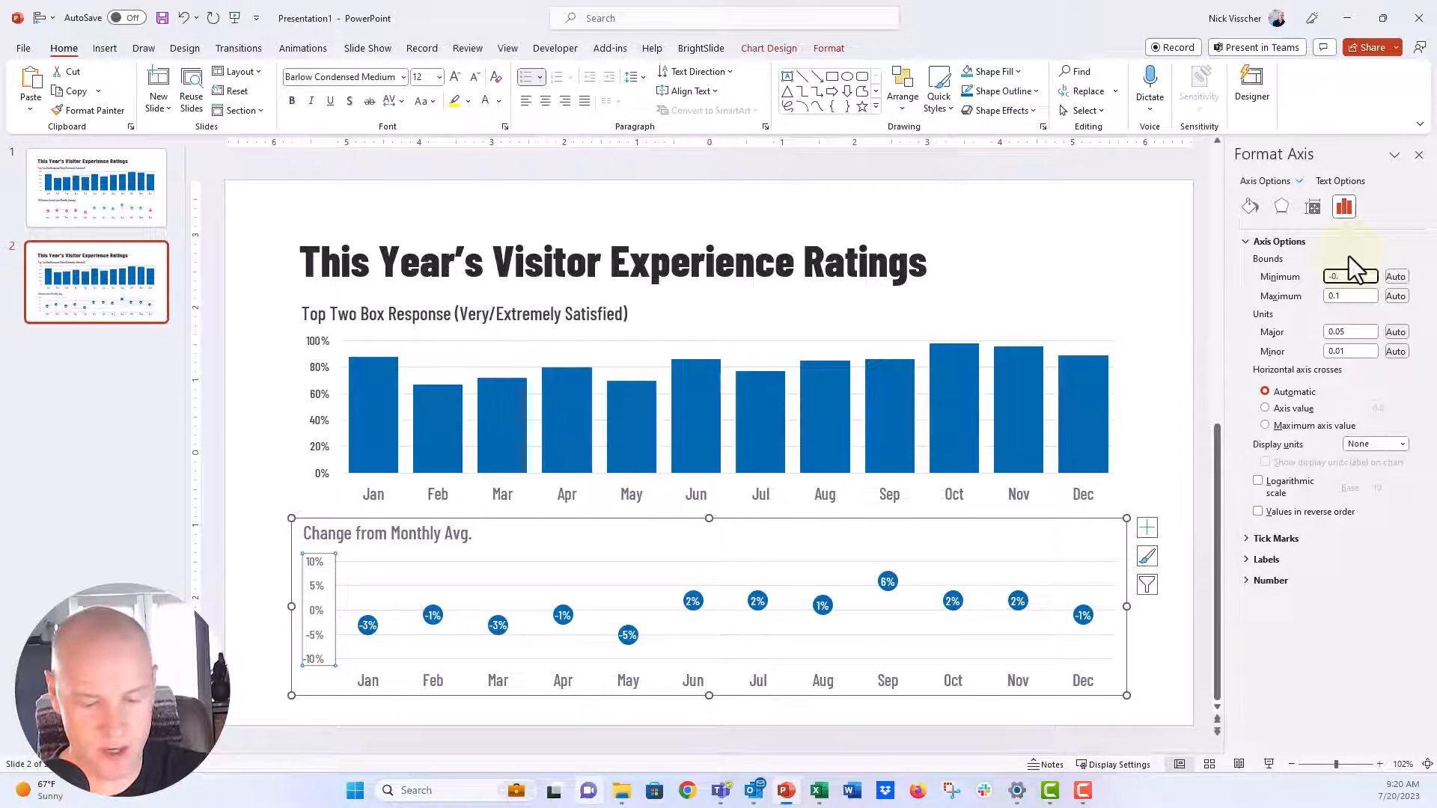
pyautogui.write('-0.08')
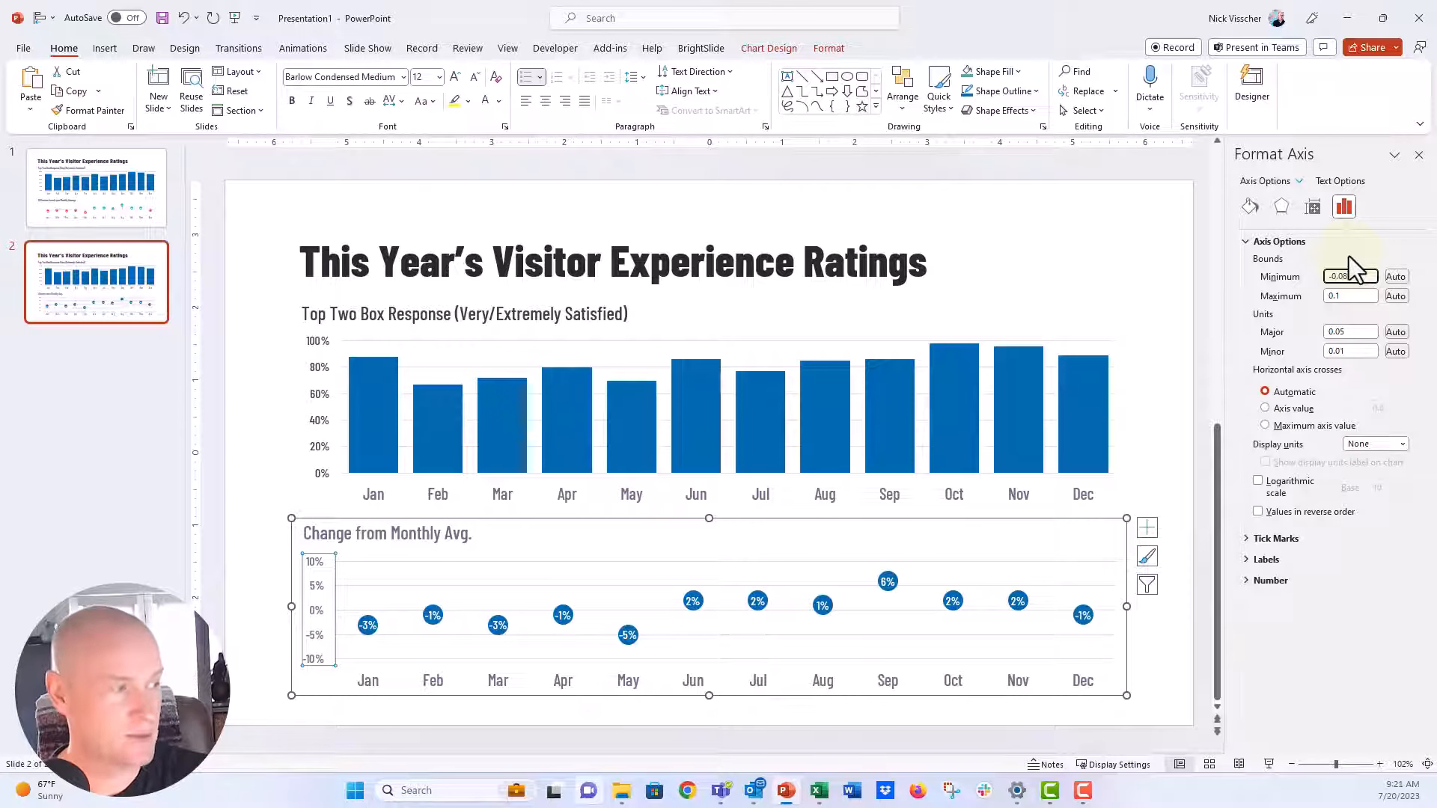
pyautogui.press('Return')
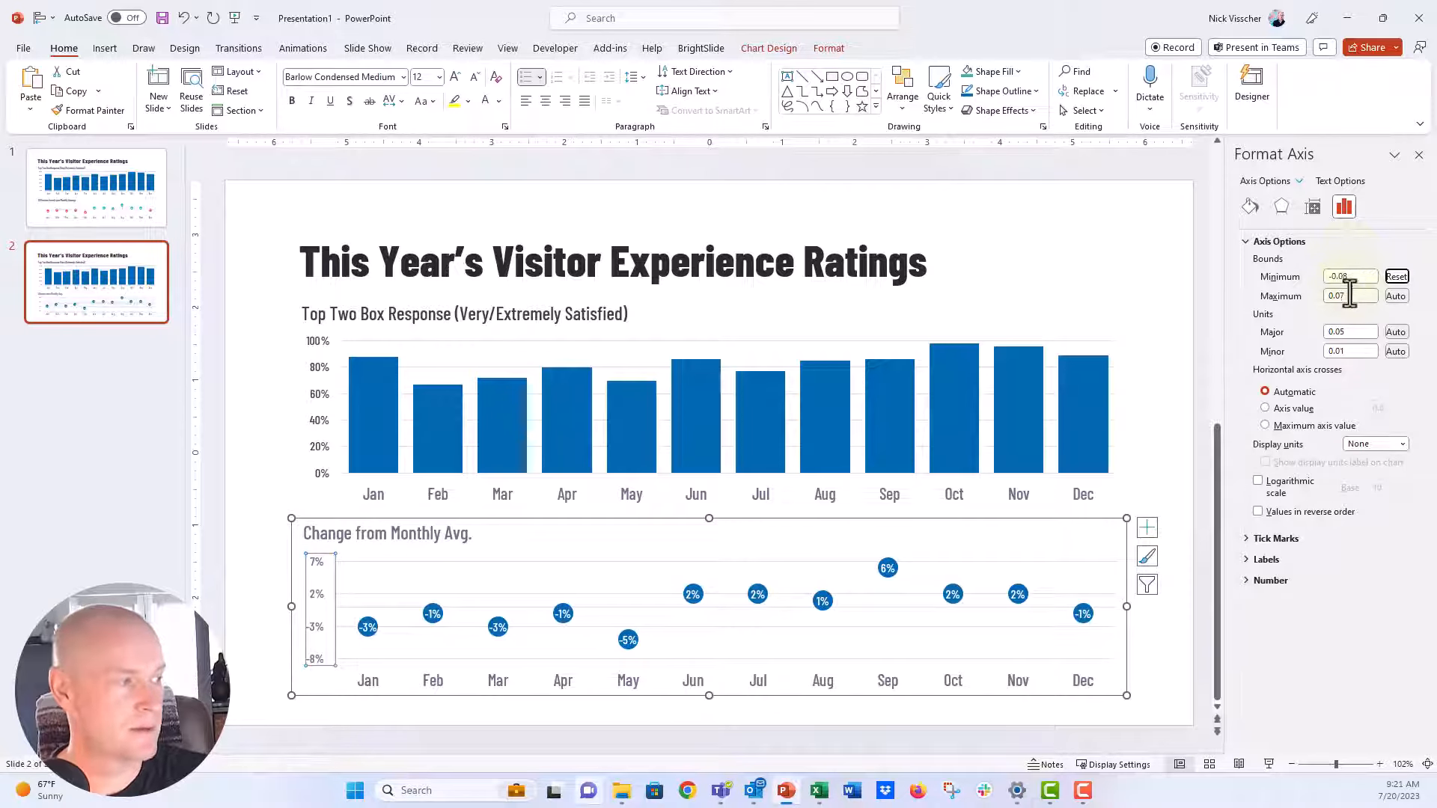
pyautogui.click(1350, 296)
pyautogui.write('8')
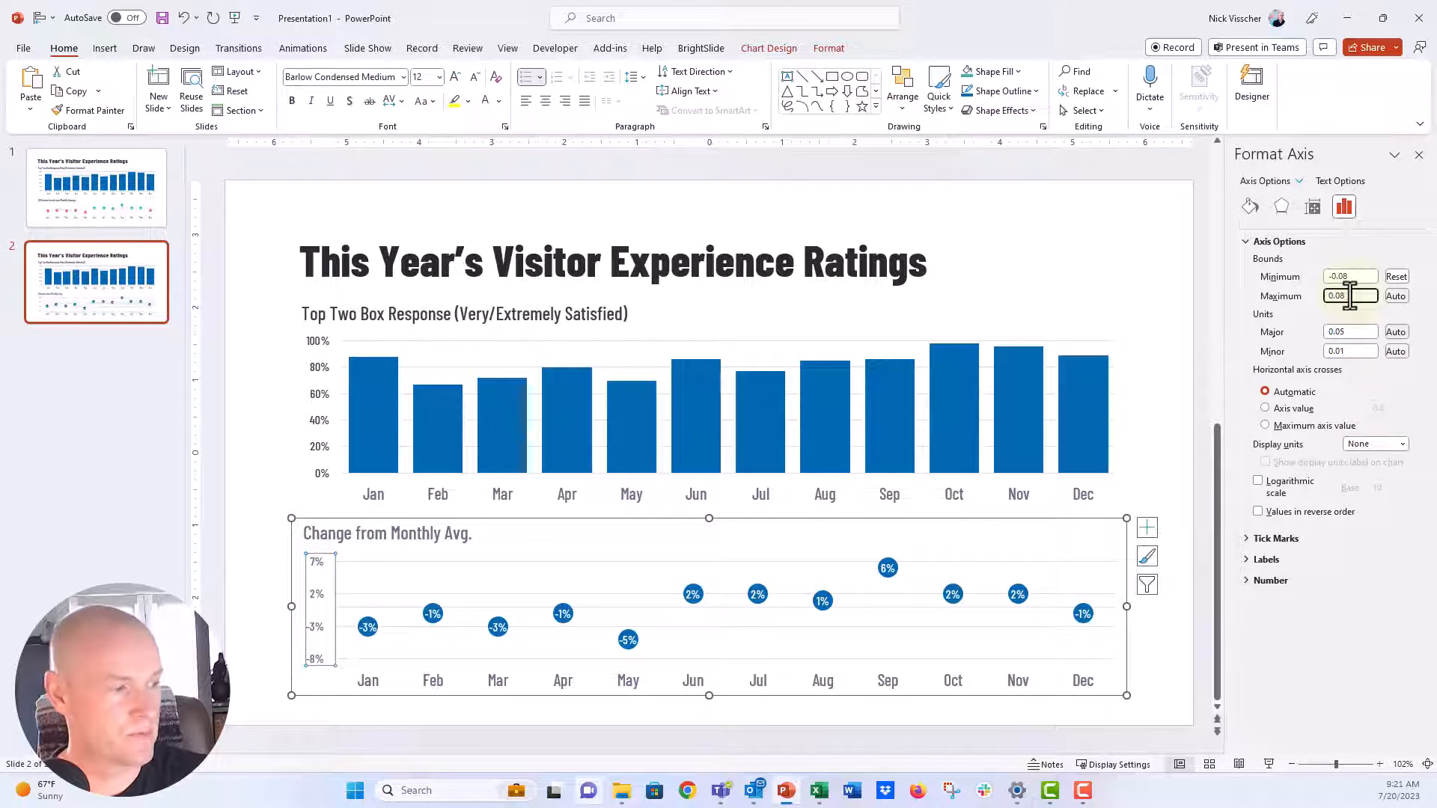
pyautogui.press('Return')
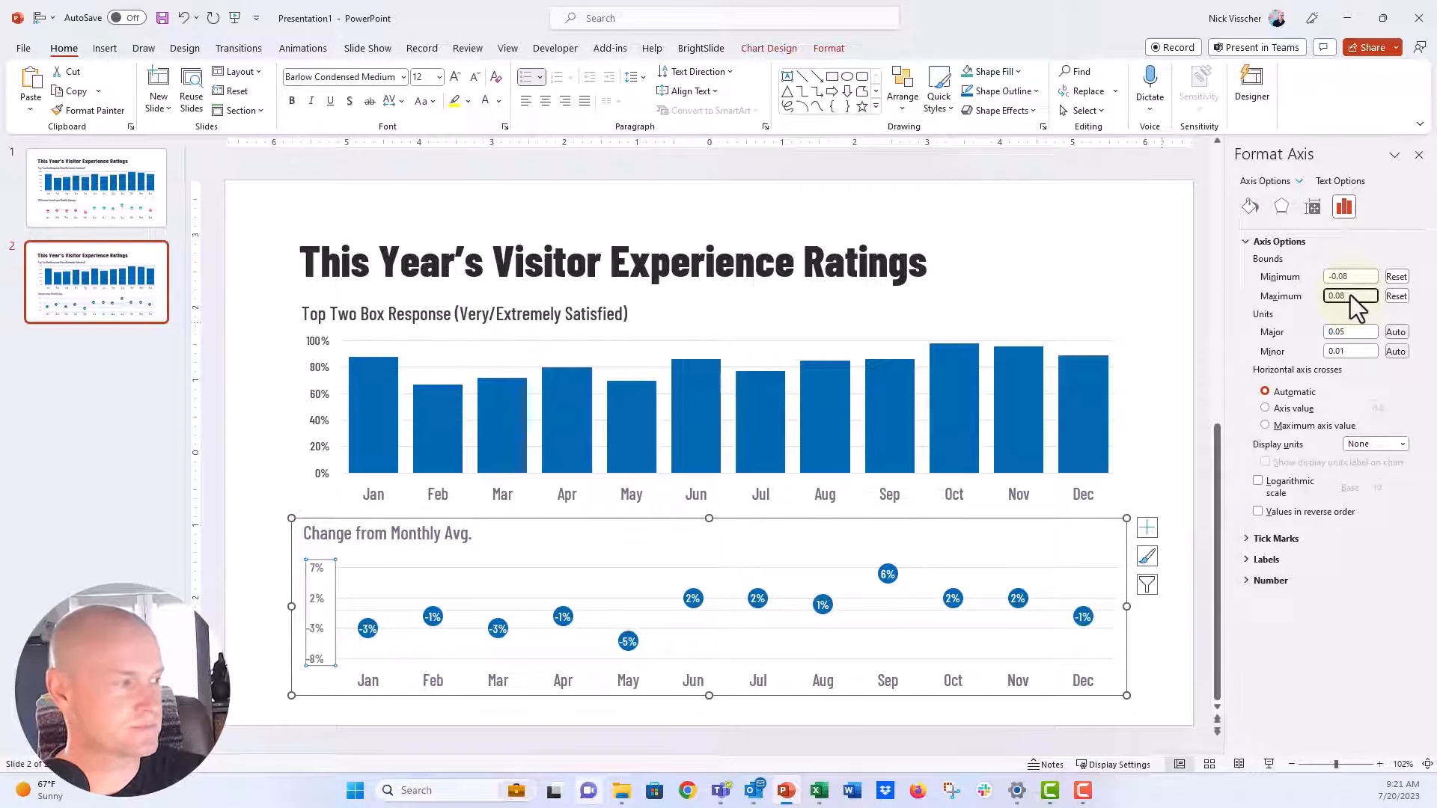
# Step: Set the major unit of the lower chart's vertical axis to 0.04 and deselect the chart
pyautogui.click(1350, 331)
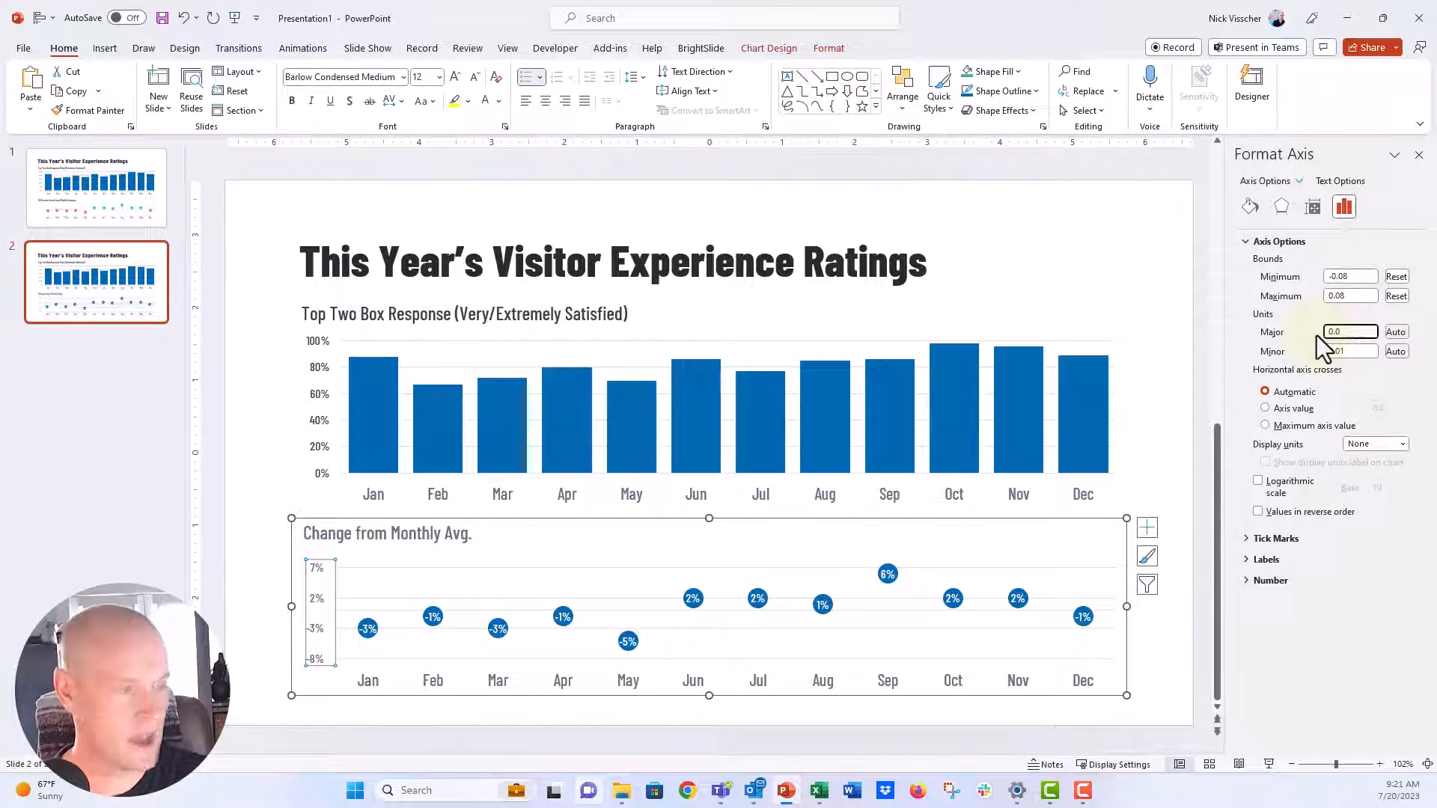
pyautogui.write('4')
pyautogui.press('Return')
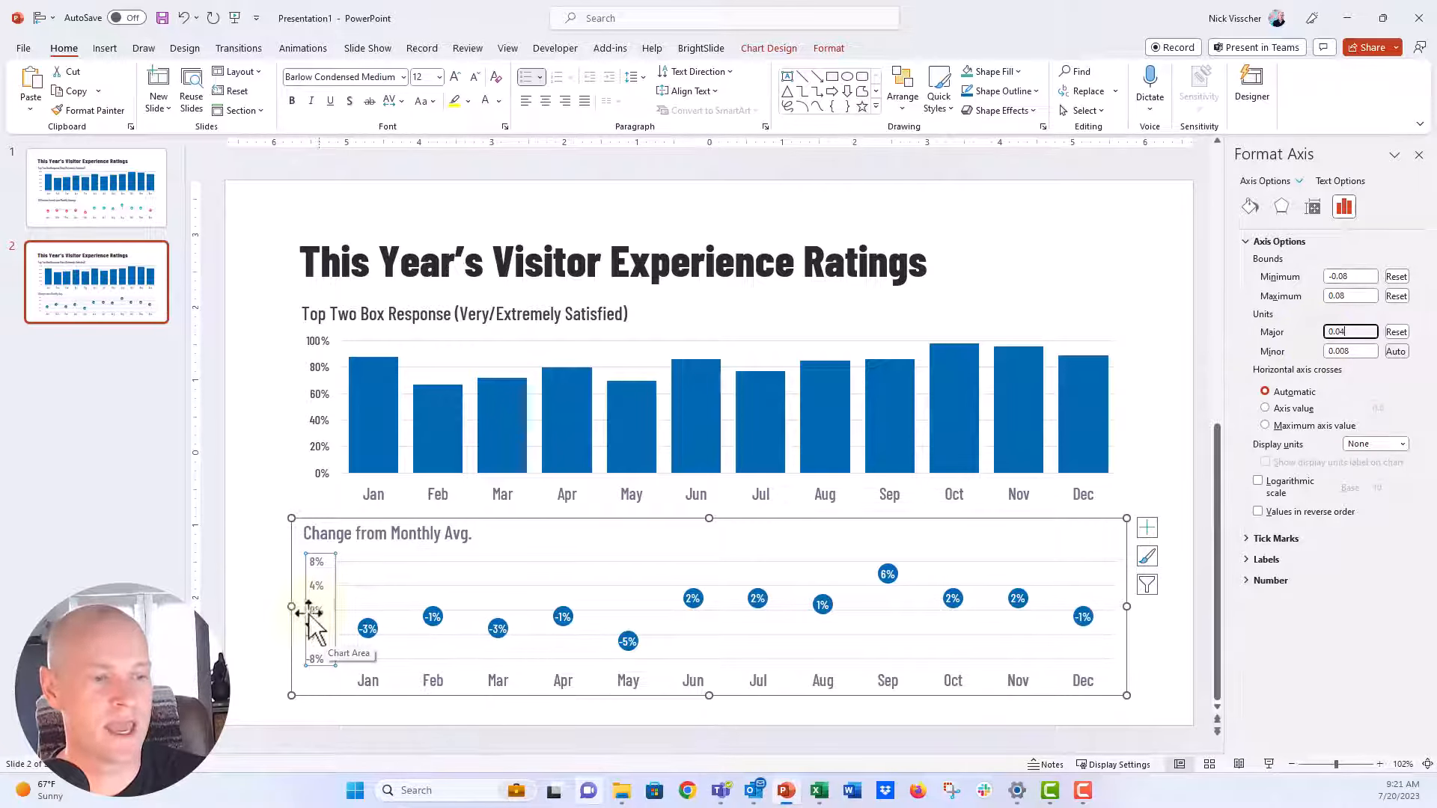
pyautogui.click(286, 637)
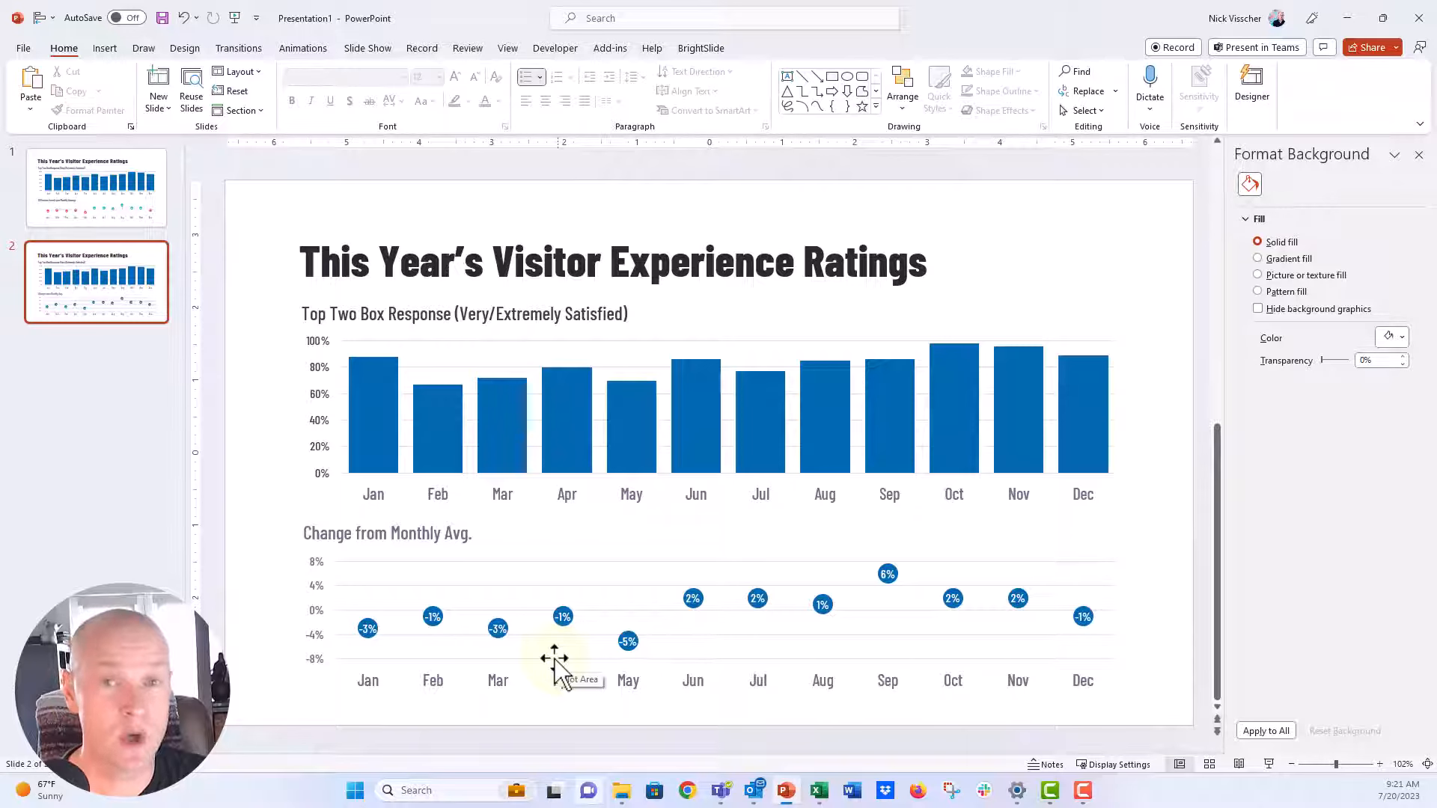
pyautogui.click(373, 589)
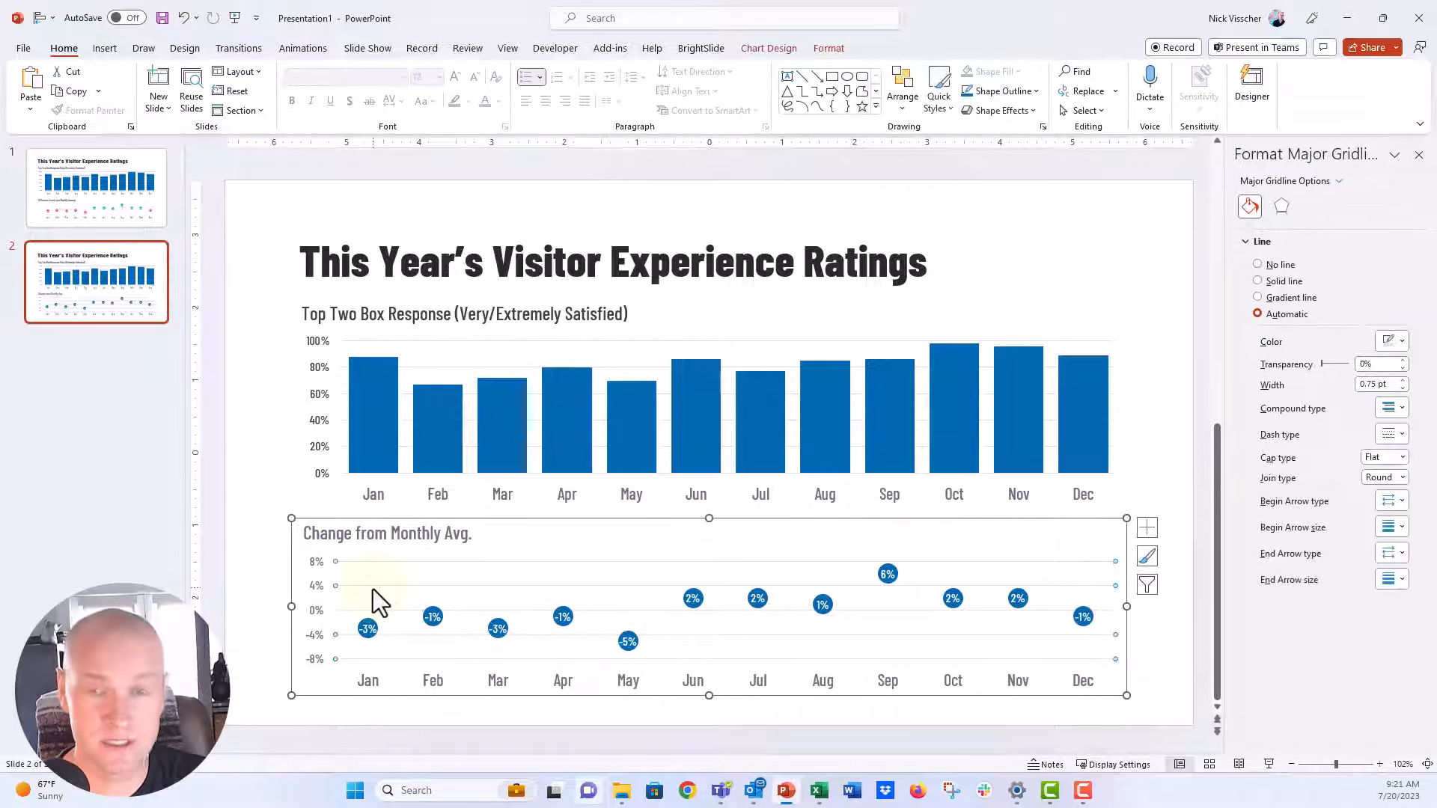
pyautogui.click(317, 590)
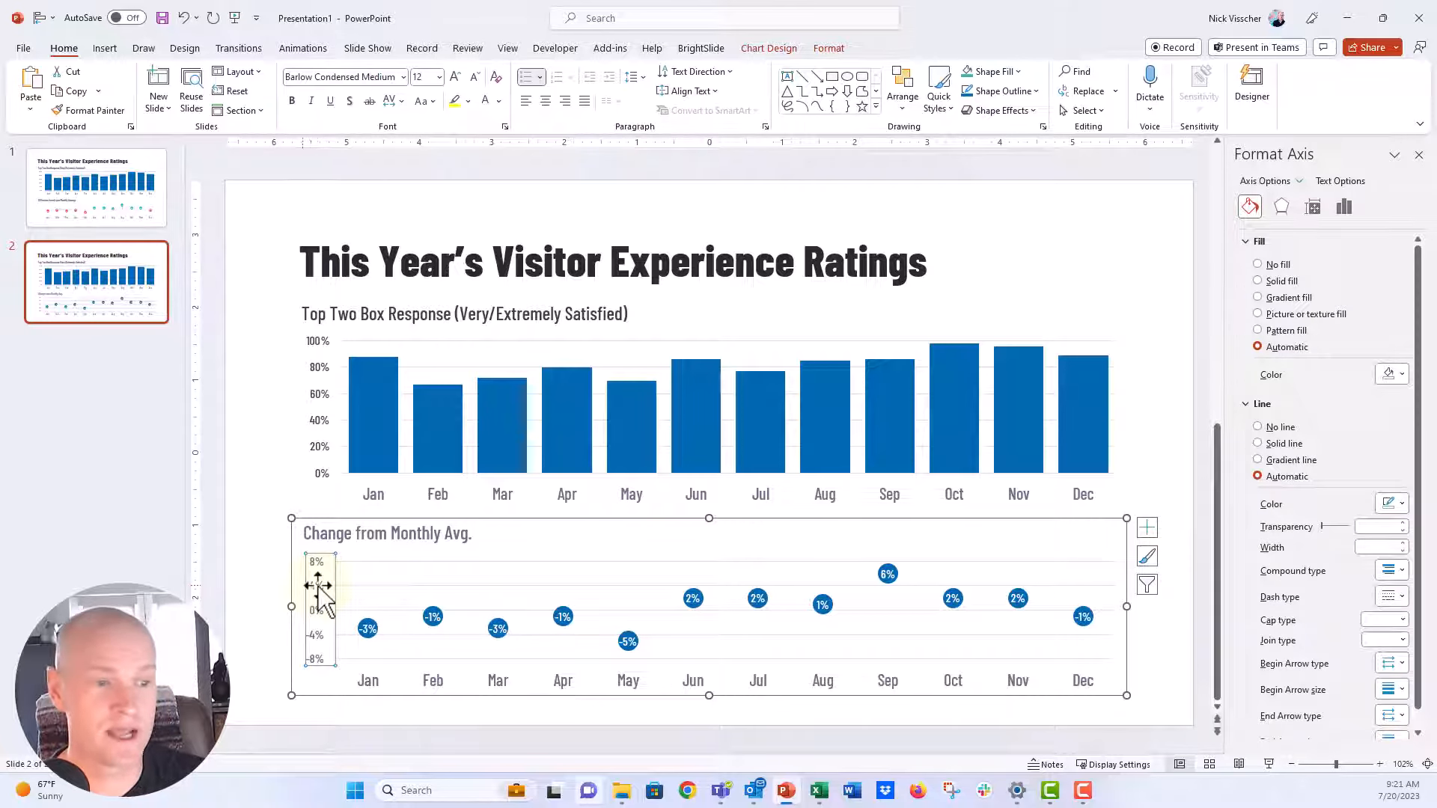
pyautogui.click(280, 588)
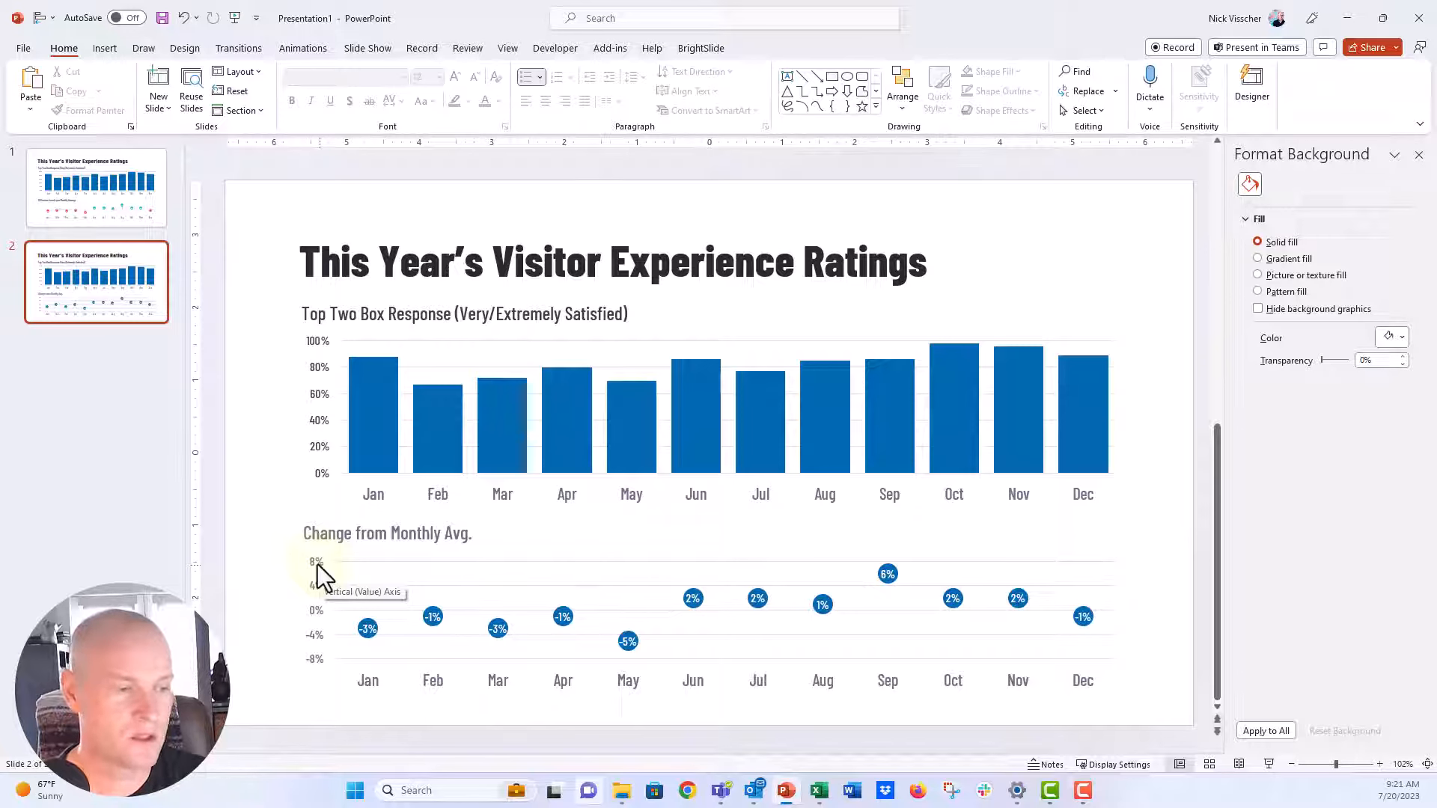
pyautogui.click(686, 609)
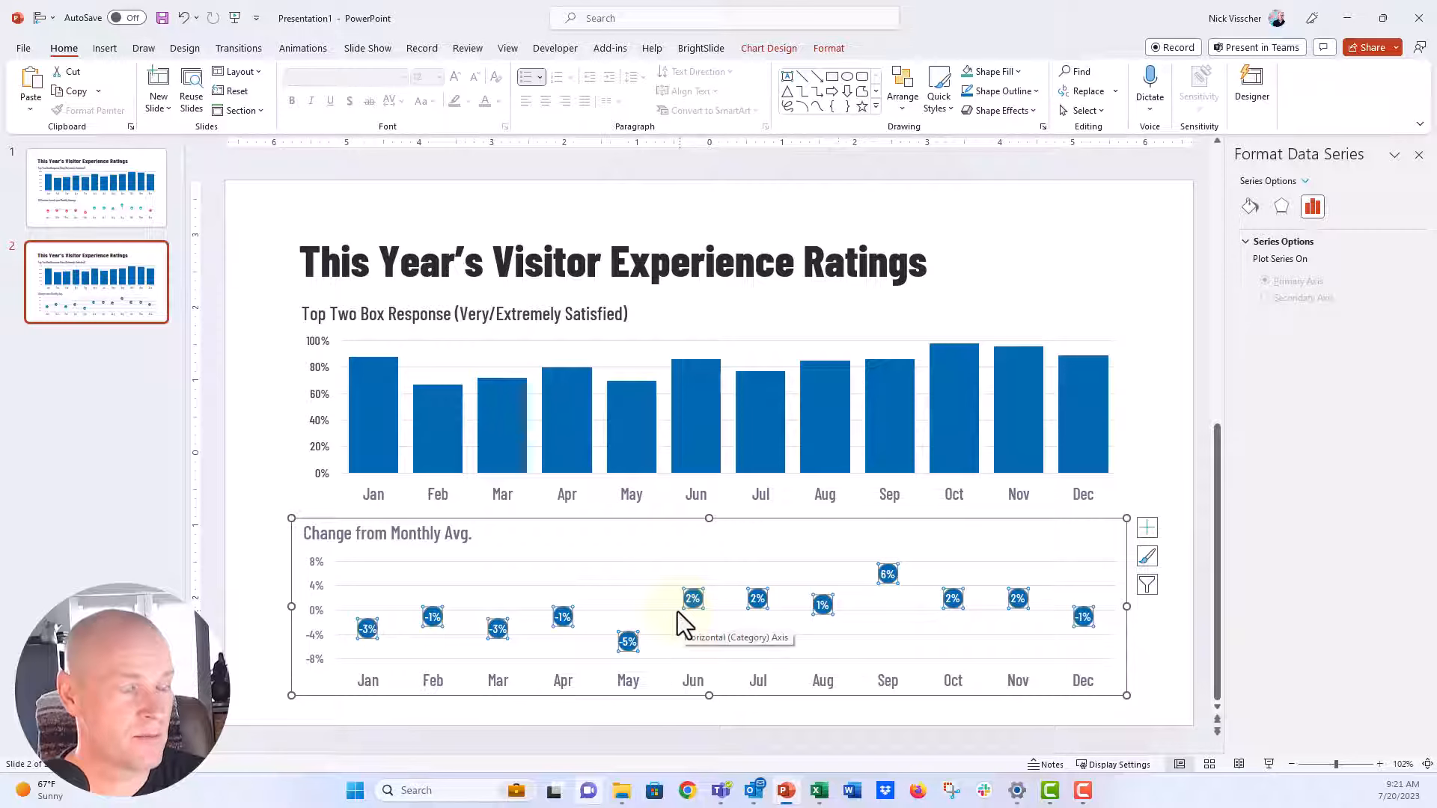
pyautogui.click(1155, 532)
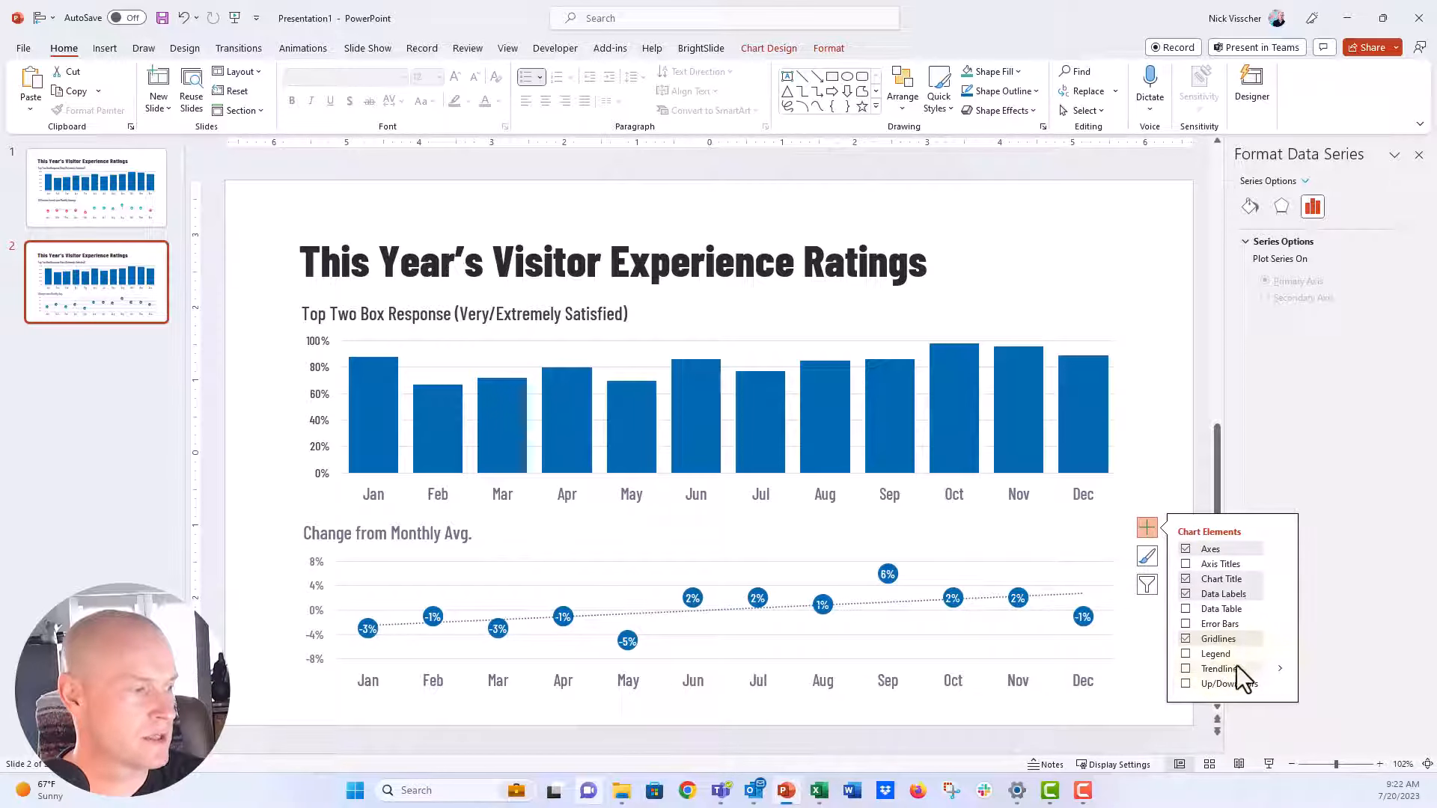
pyautogui.click(1280, 668)
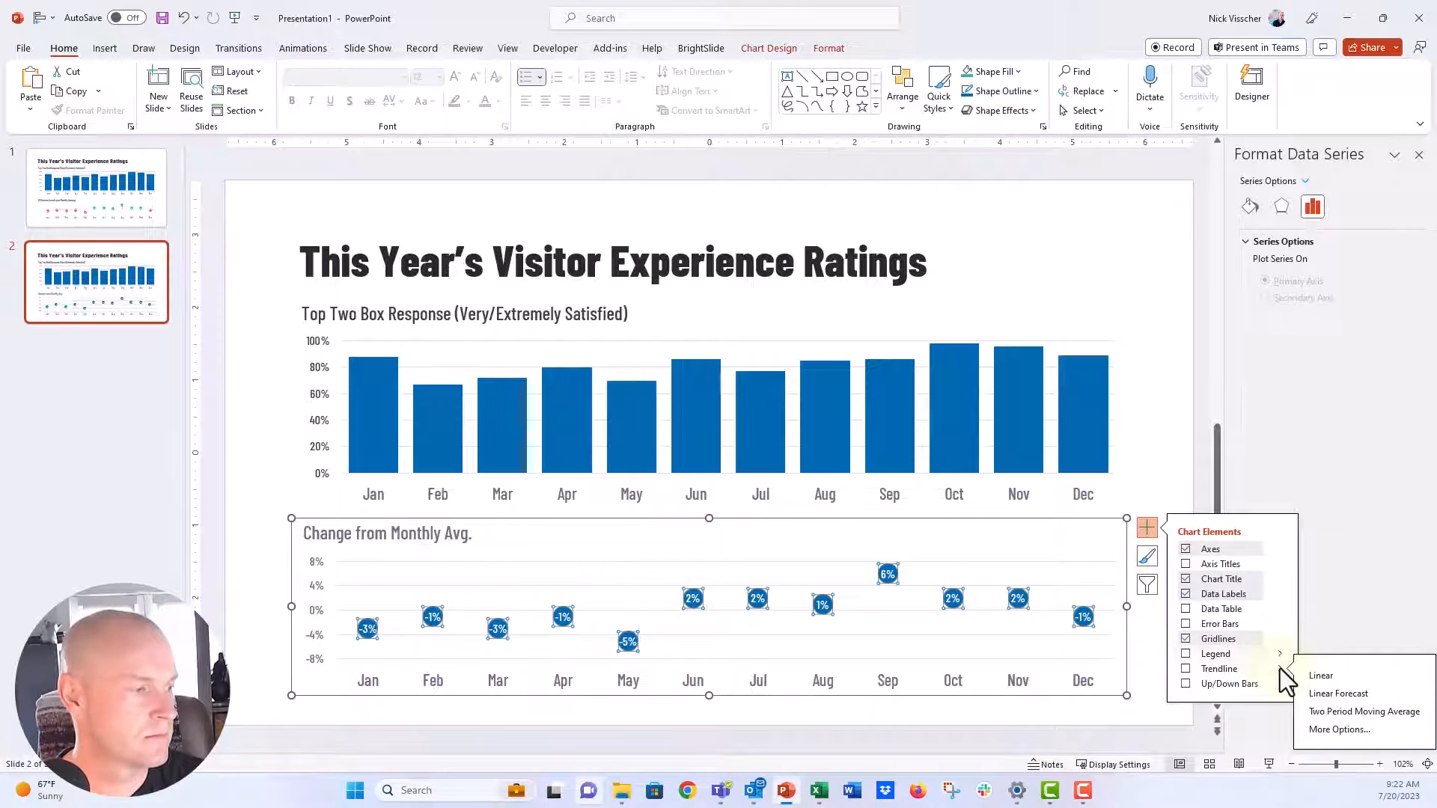
pyautogui.click(1277, 625)
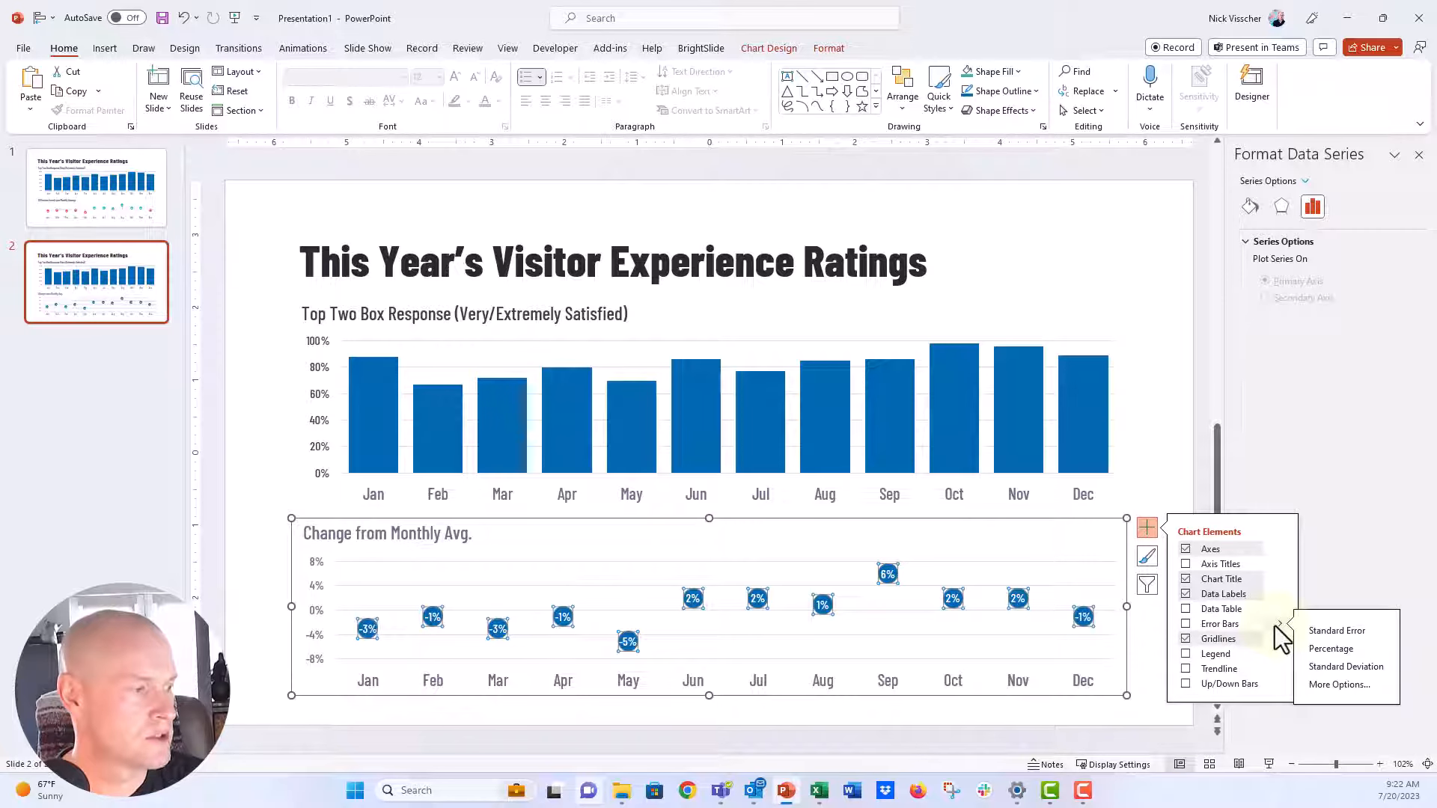
# Step: Add drop lines to the Change from Monthly Avg. chart
pyautogui.click(1119, 518)
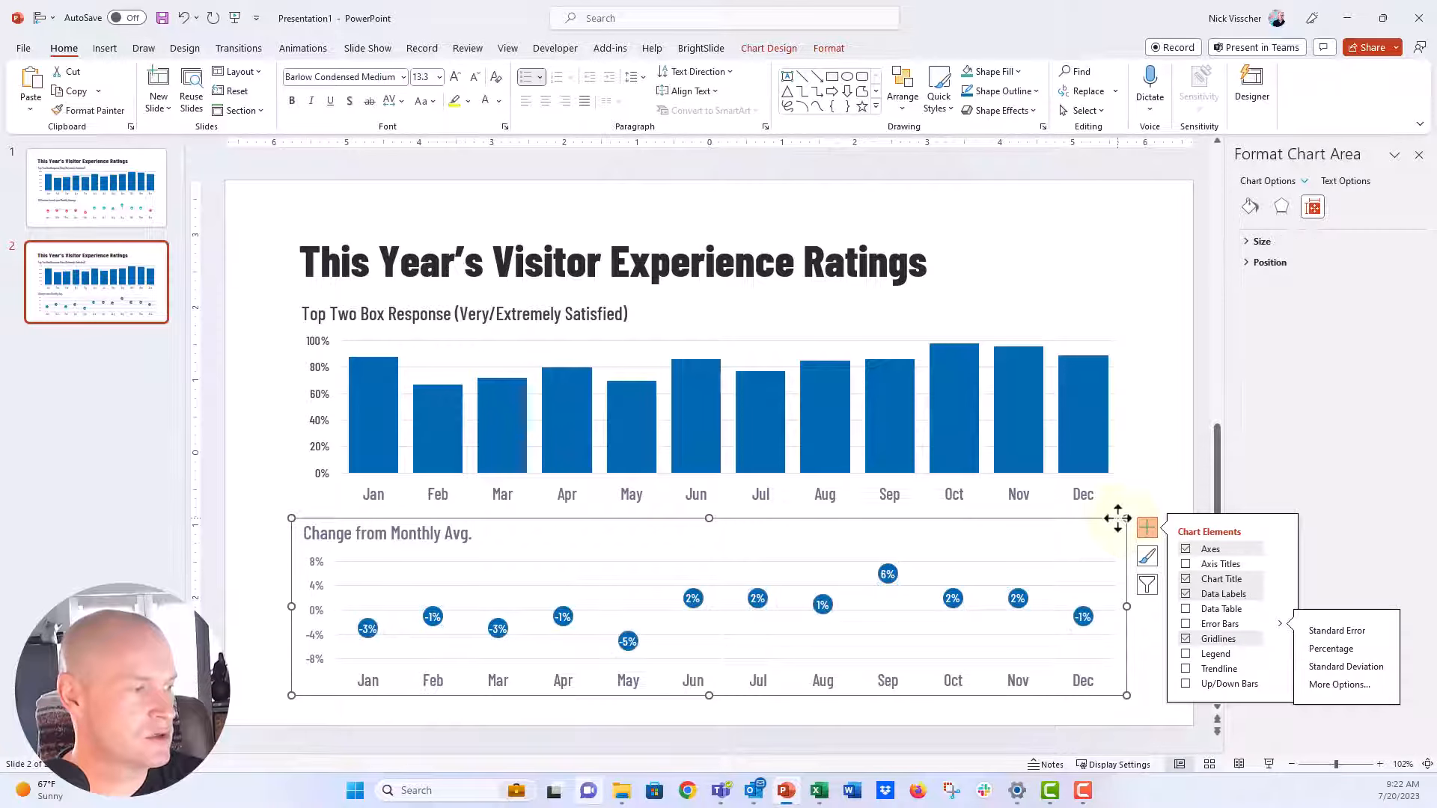
pyautogui.click(783, 53)
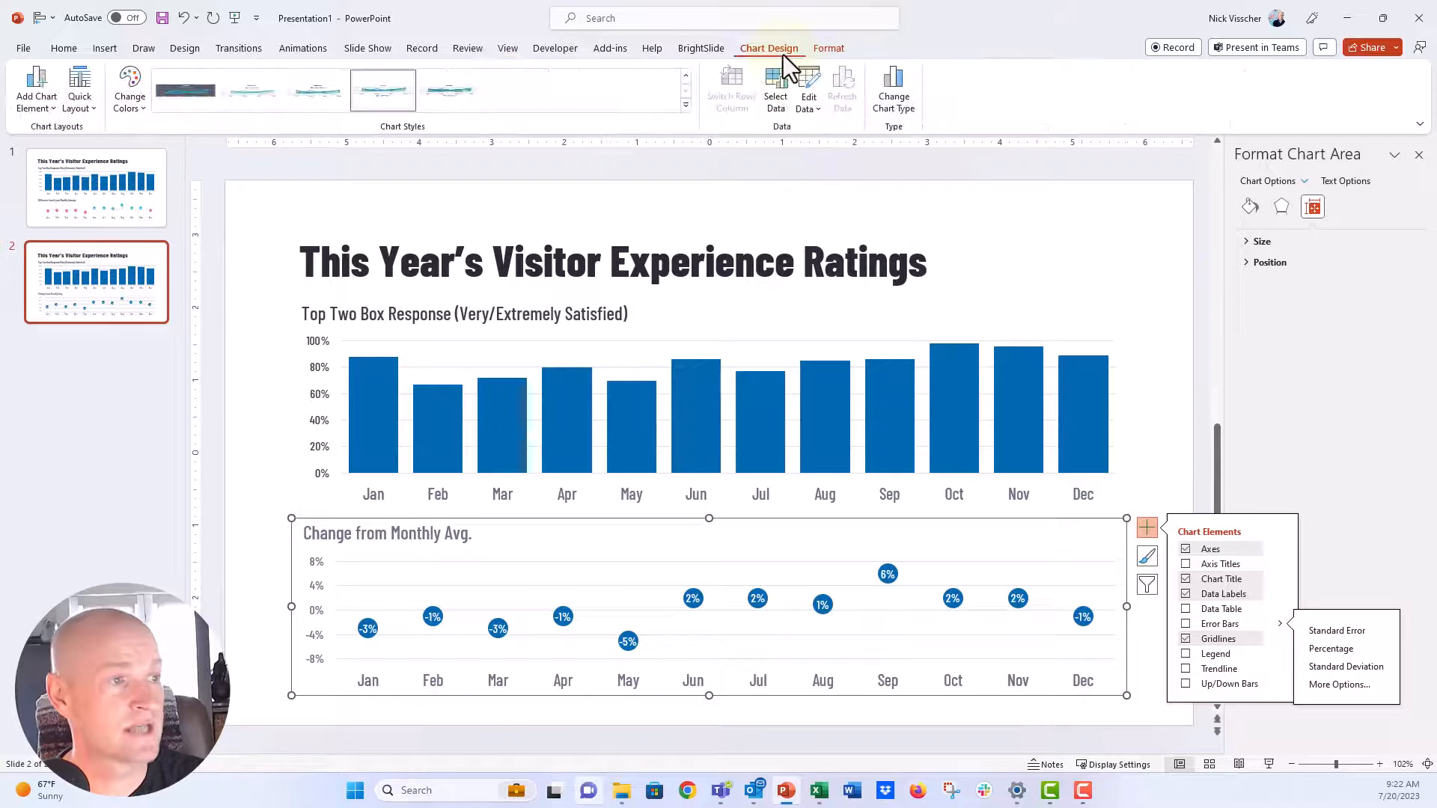
pyautogui.click(53, 110)
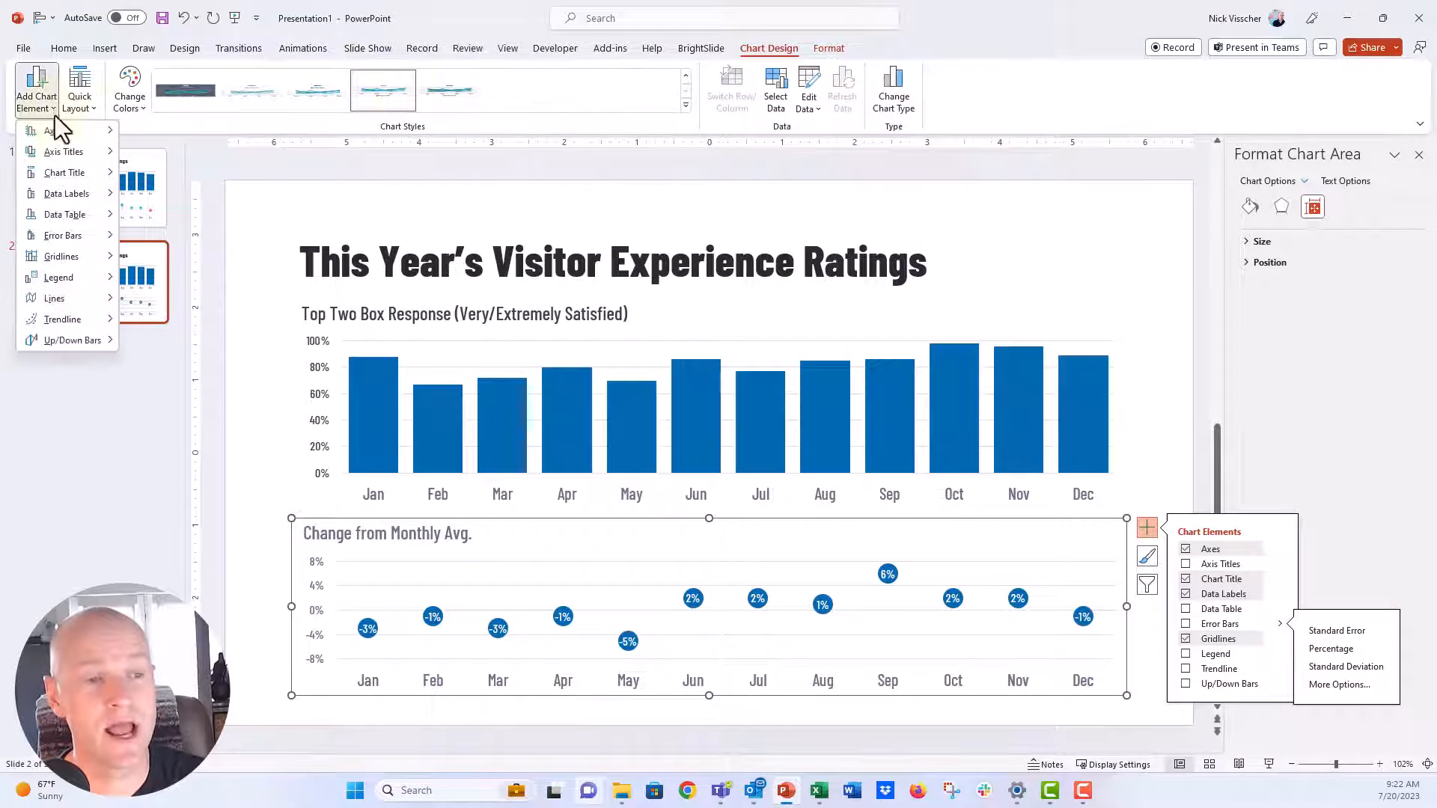
pyautogui.moveTo(81, 302)
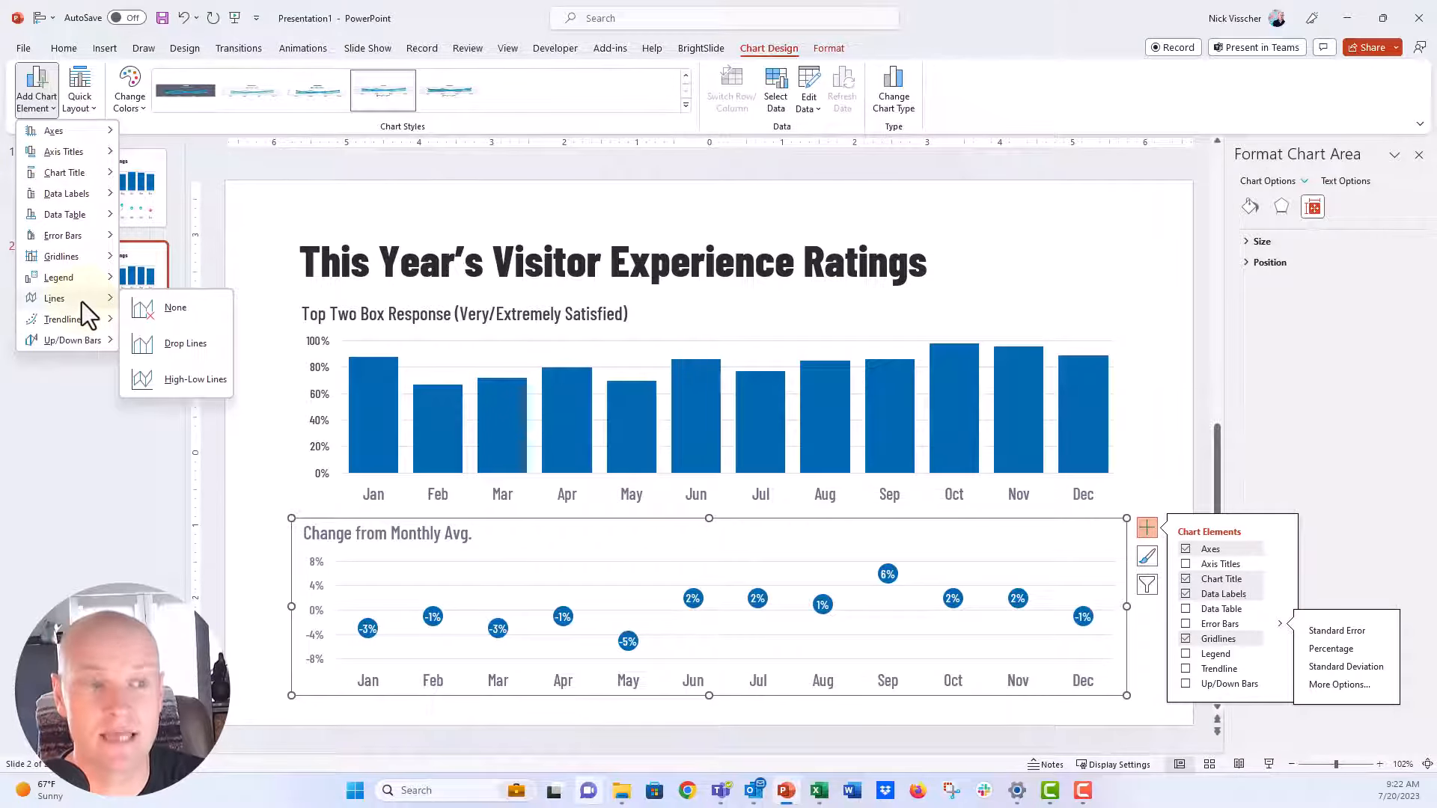
pyautogui.click(214, 354)
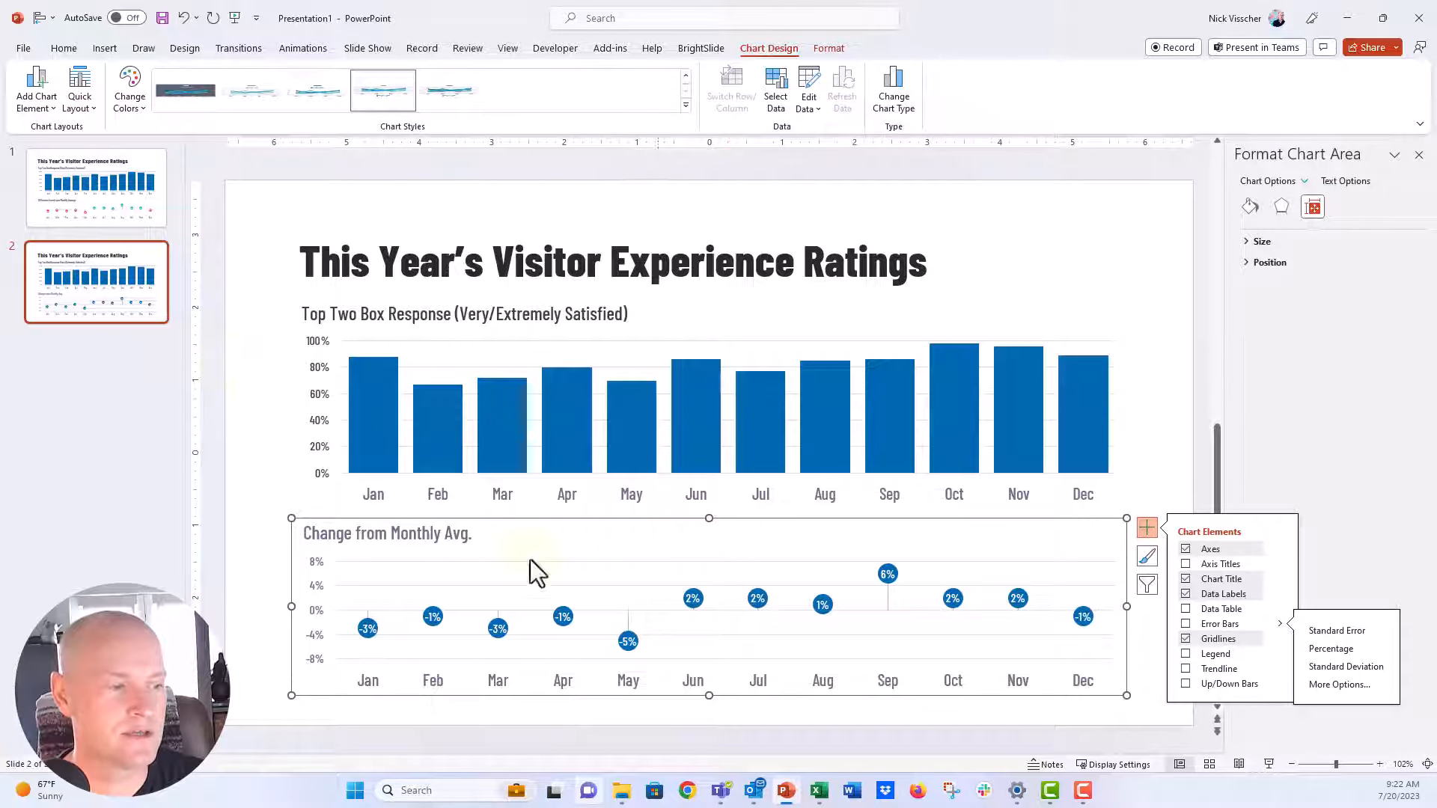
# Step: Format the drop lines as solid 2 pt lines in the black theme color and preview the slide in slide show
pyautogui.click(629, 623)
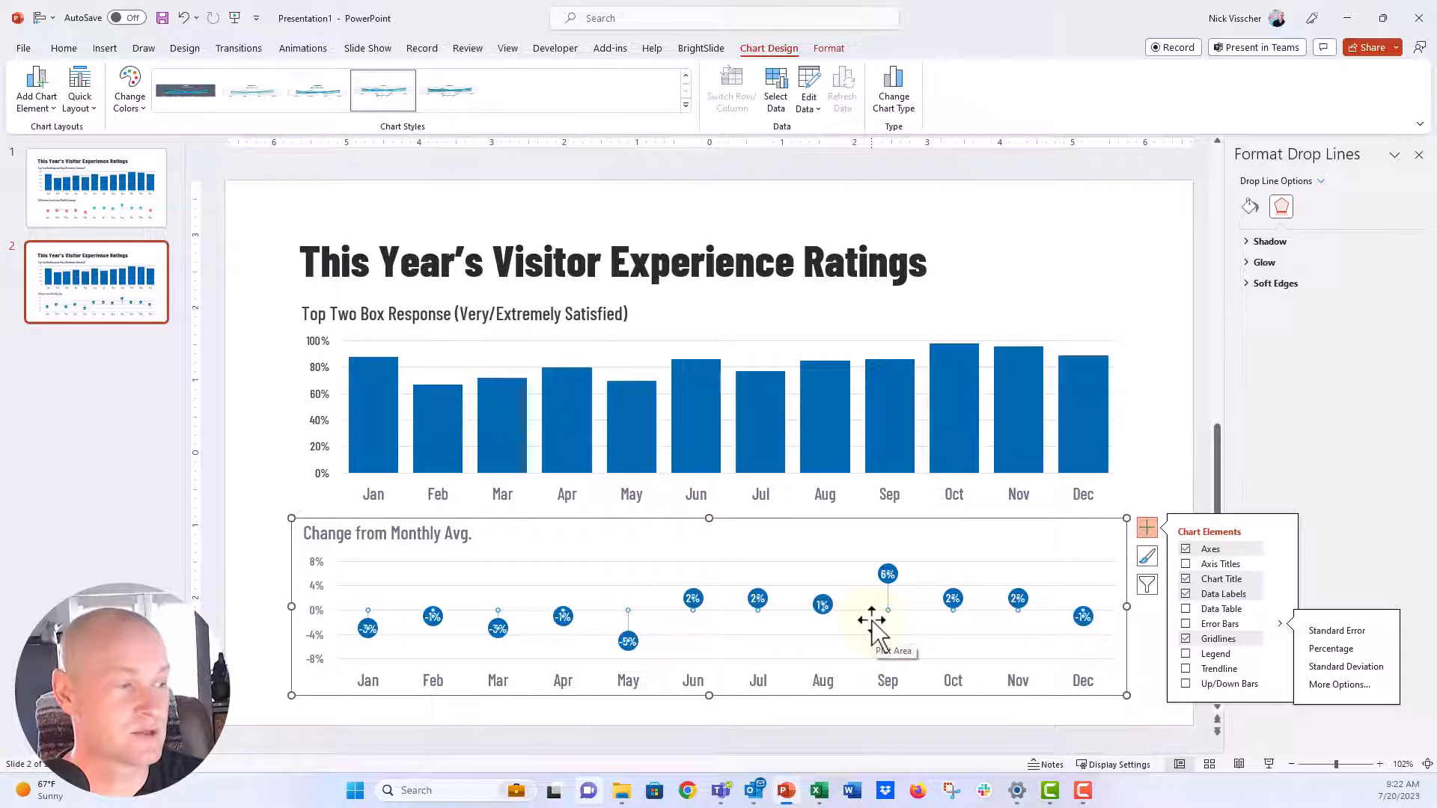
pyautogui.click(1249, 207)
pyautogui.click(1262, 241)
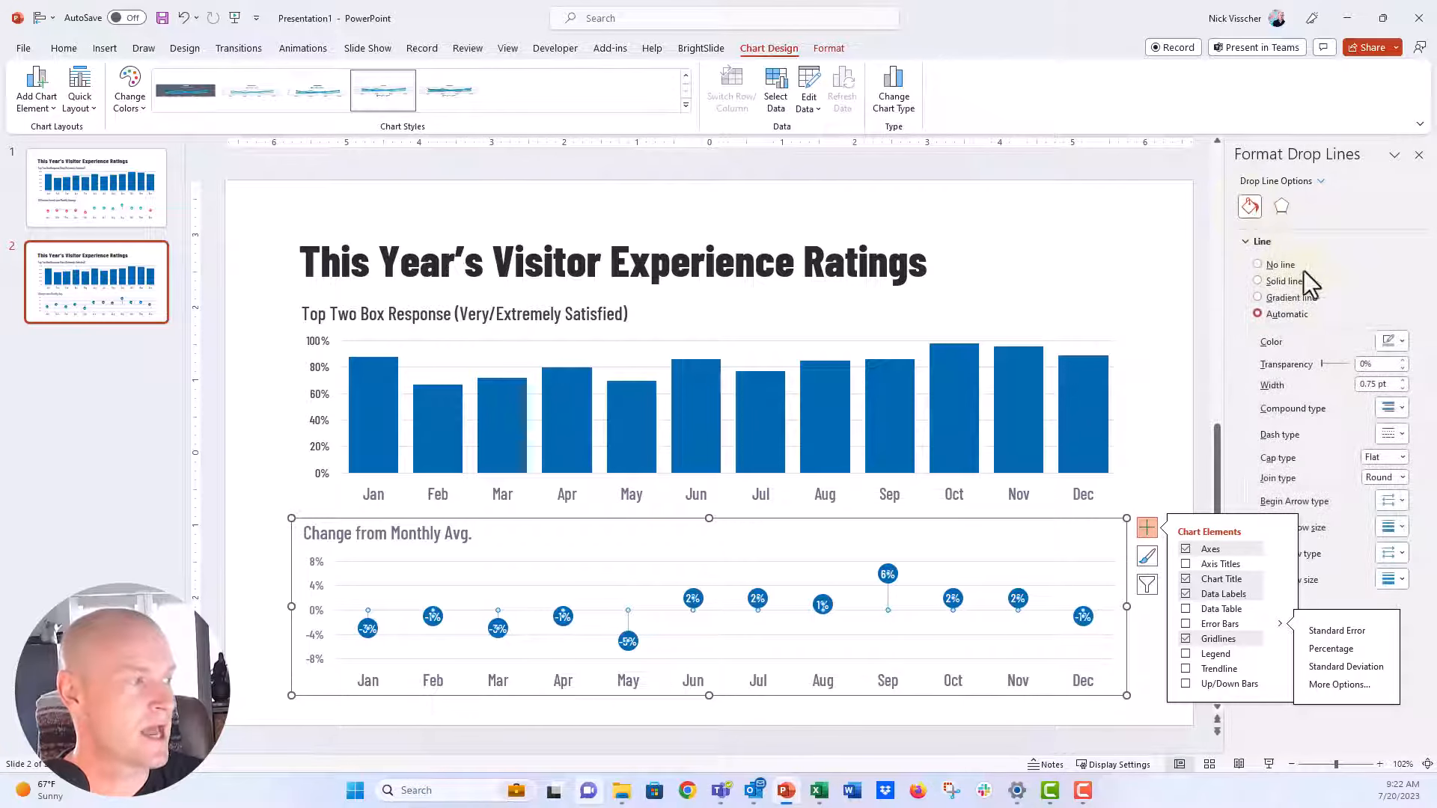
pyautogui.click(1405, 380)
pyautogui.click(1405, 380)
pyautogui.click(1404, 381)
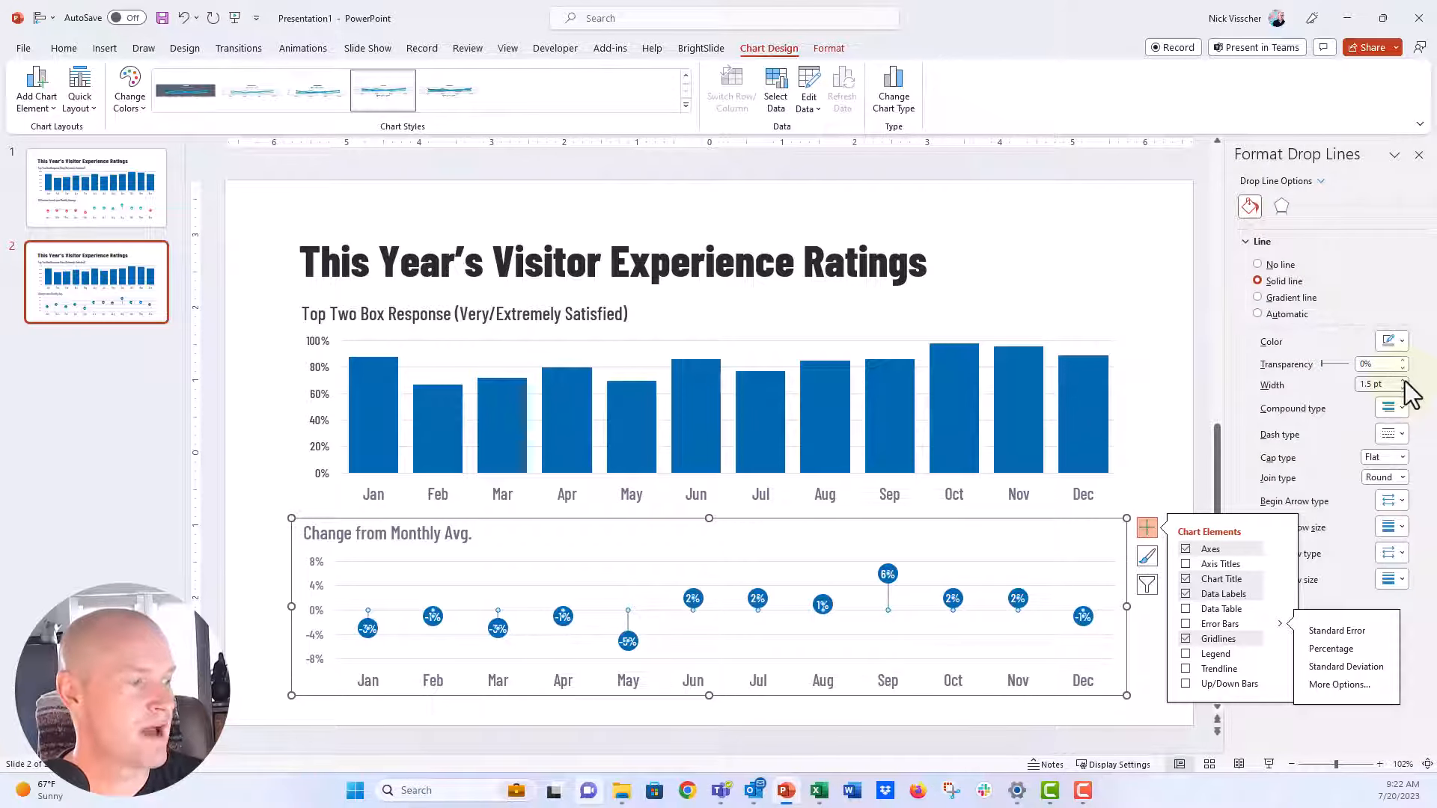
pyautogui.click(1404, 381)
pyautogui.click(1405, 380)
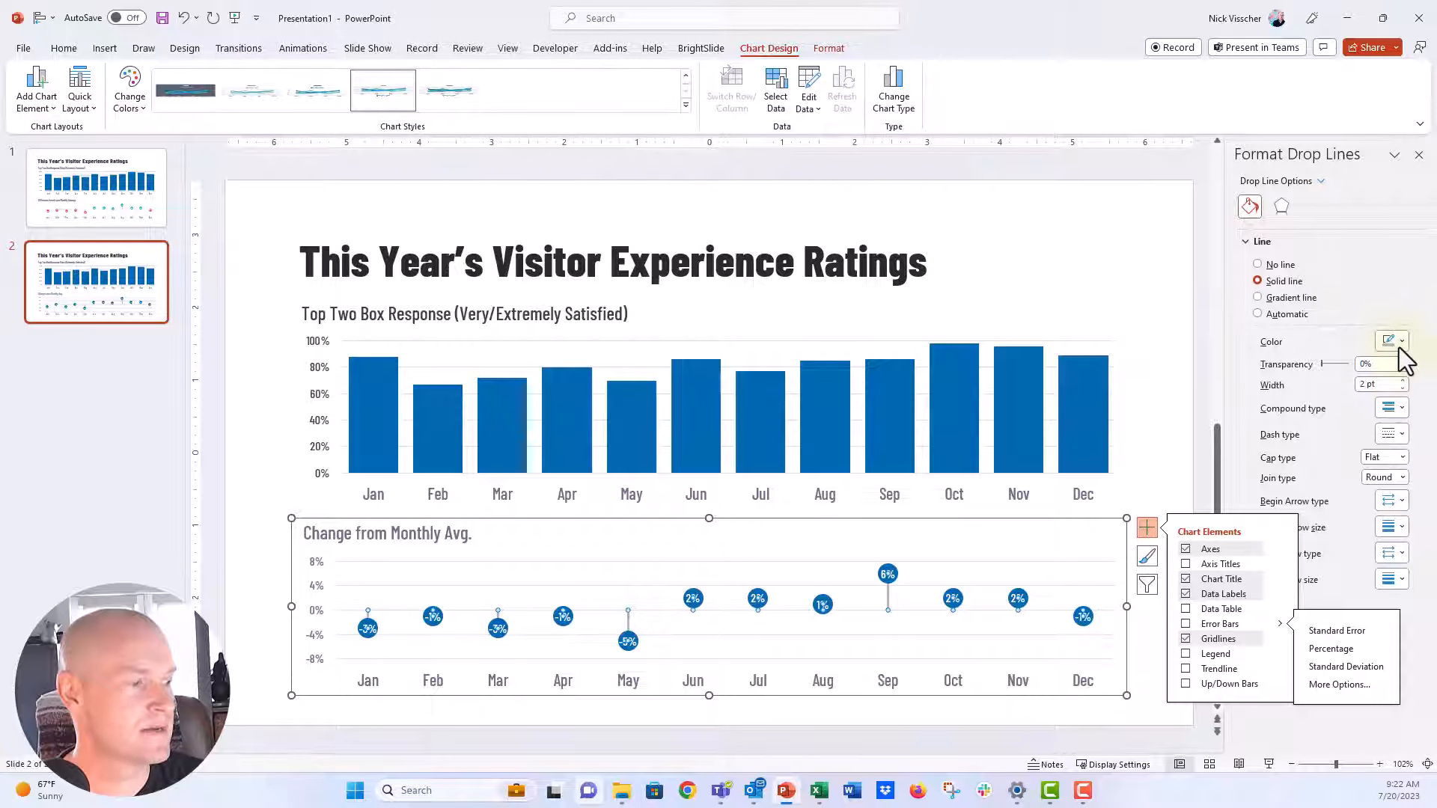
pyautogui.click(1399, 349)
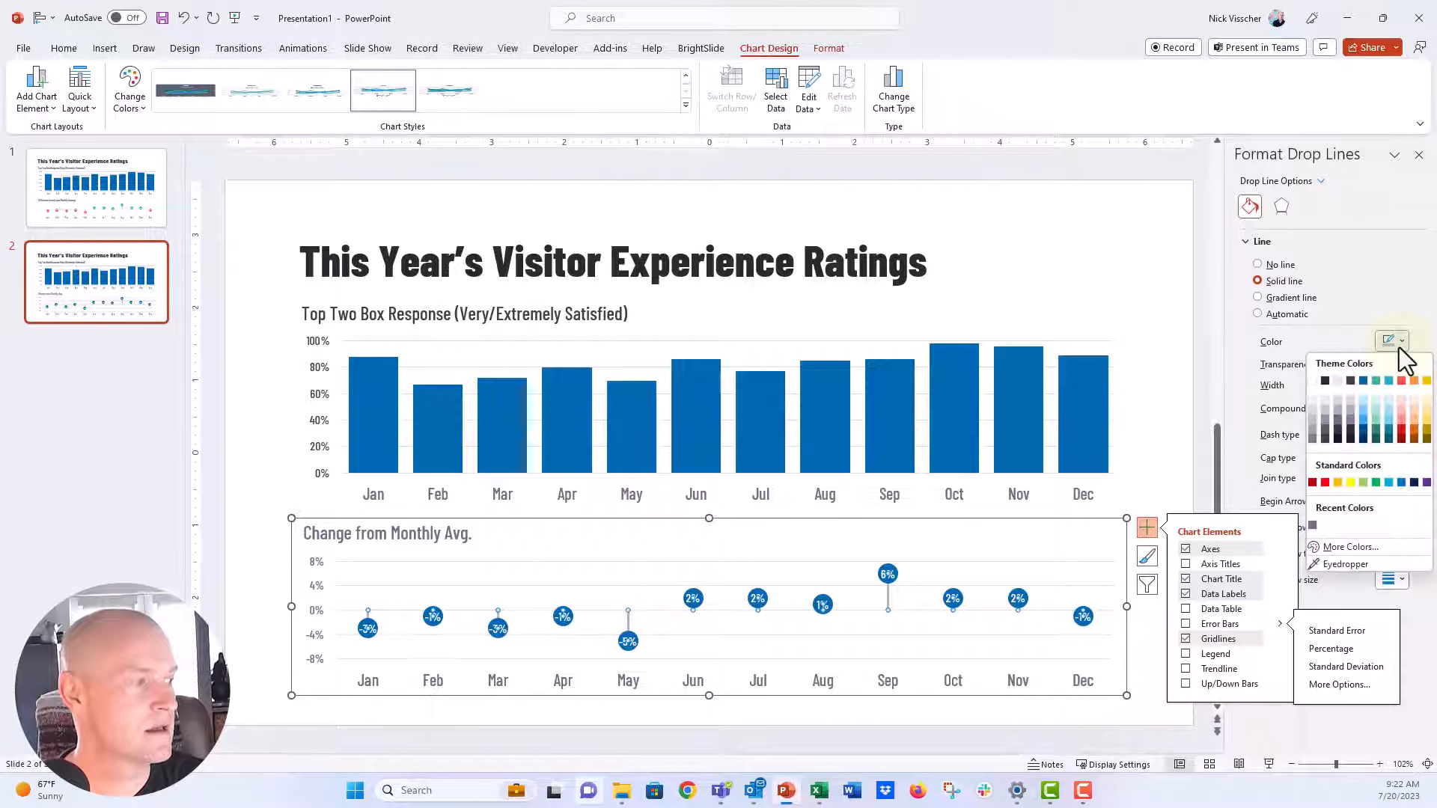
pyautogui.click(1325, 381)
pyautogui.click(1198, 435)
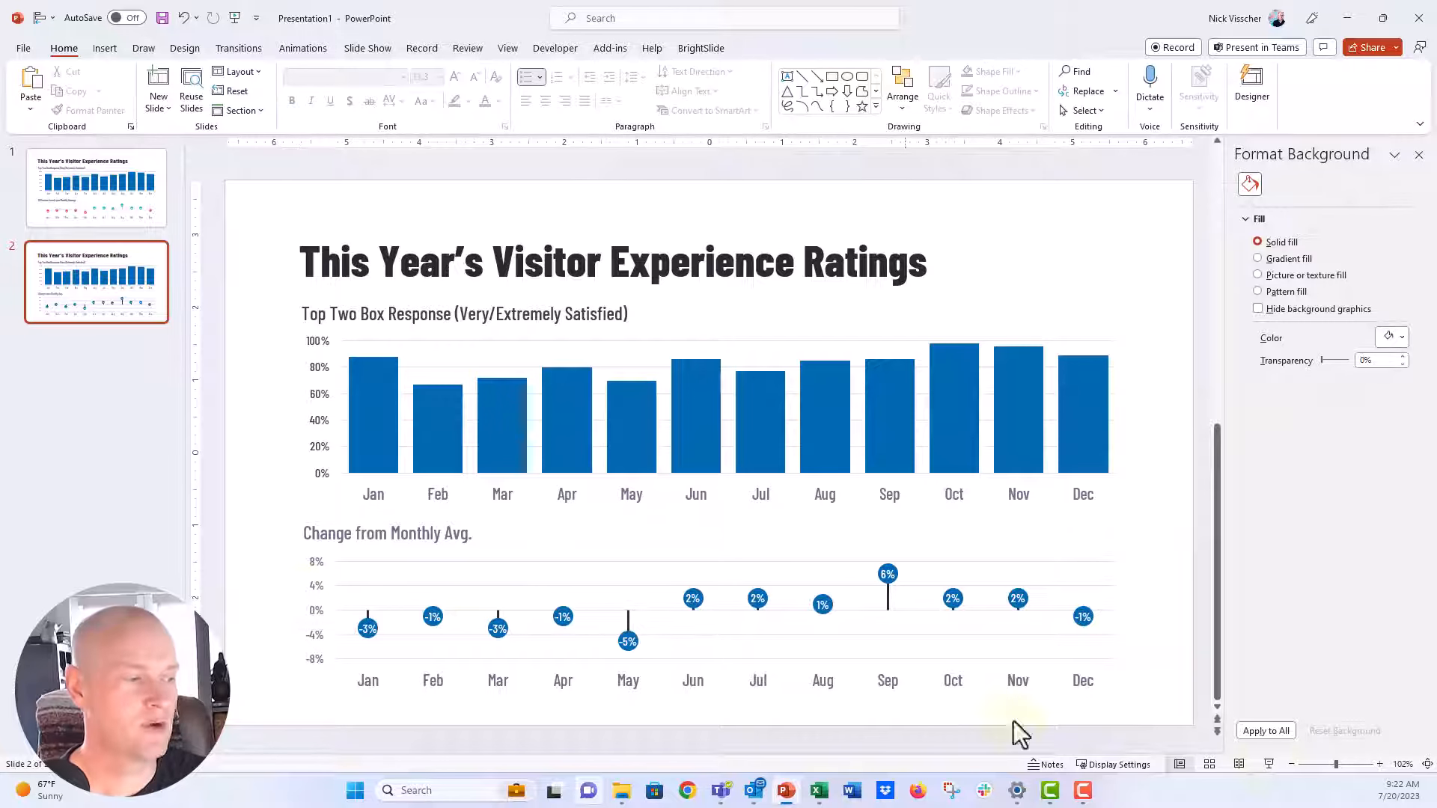
pyautogui.click(1270, 764)
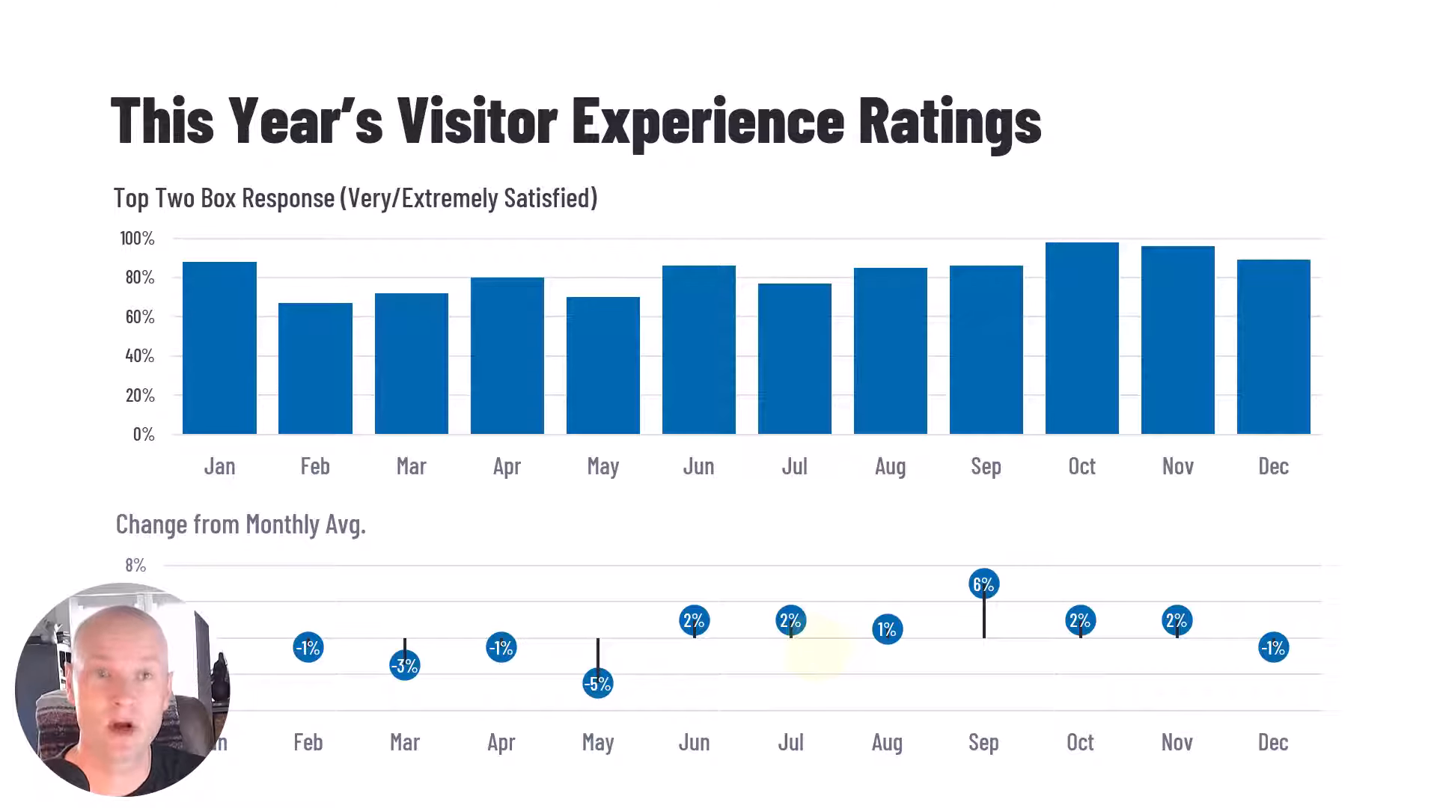
pyautogui.press('Escape')
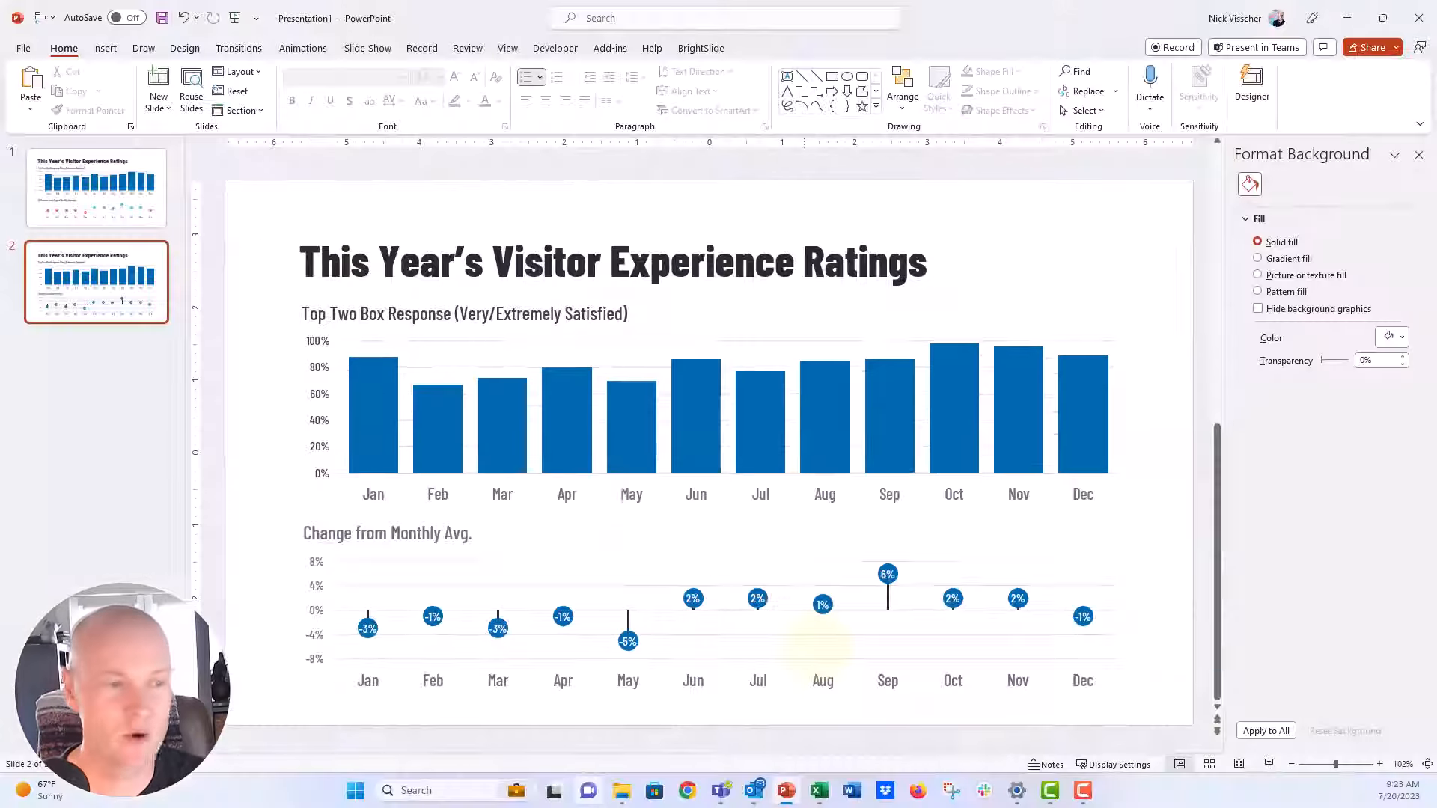
# Step: Replace the lower chart's drop lines with percentage error bars
pyautogui.click(886, 596)
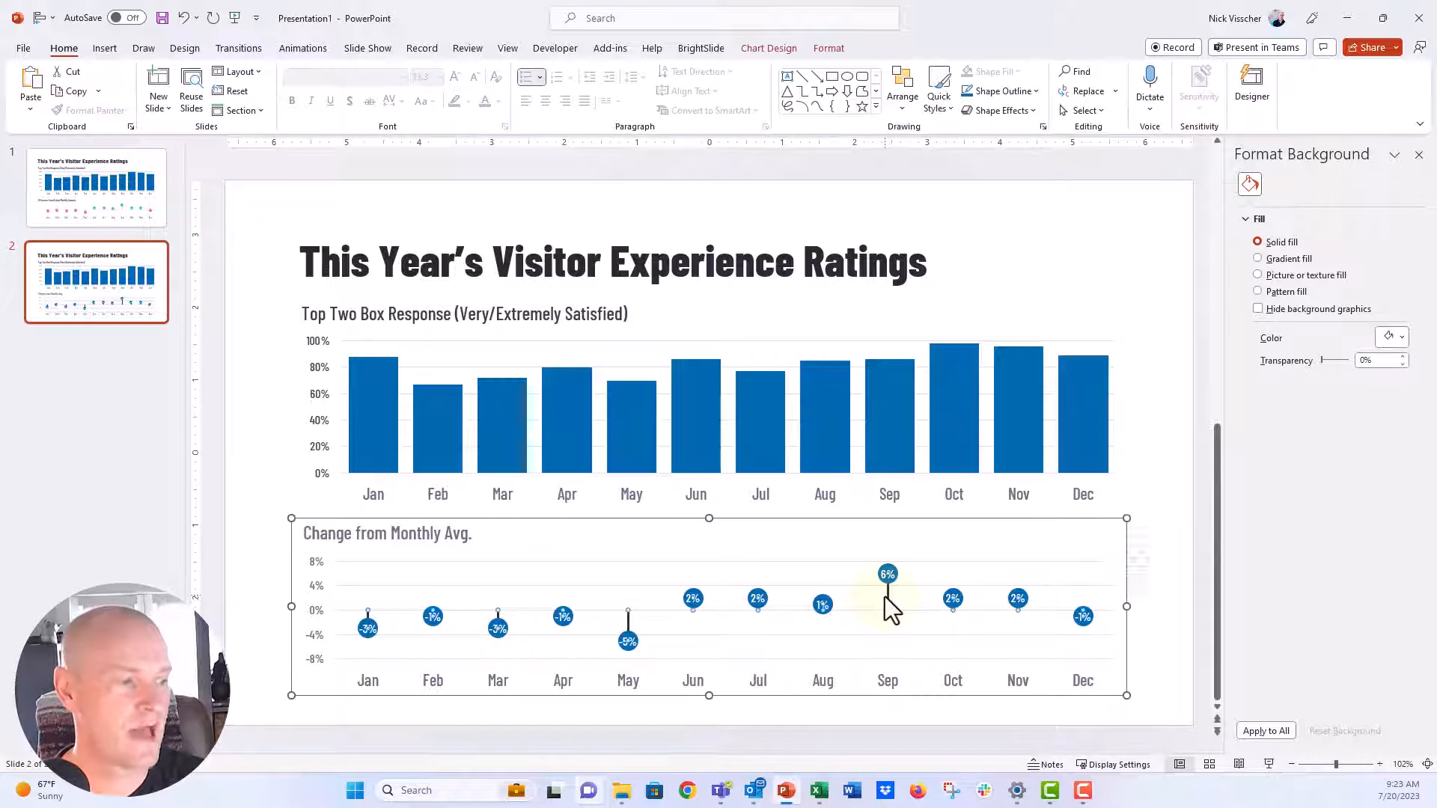
pyautogui.press('Delete')
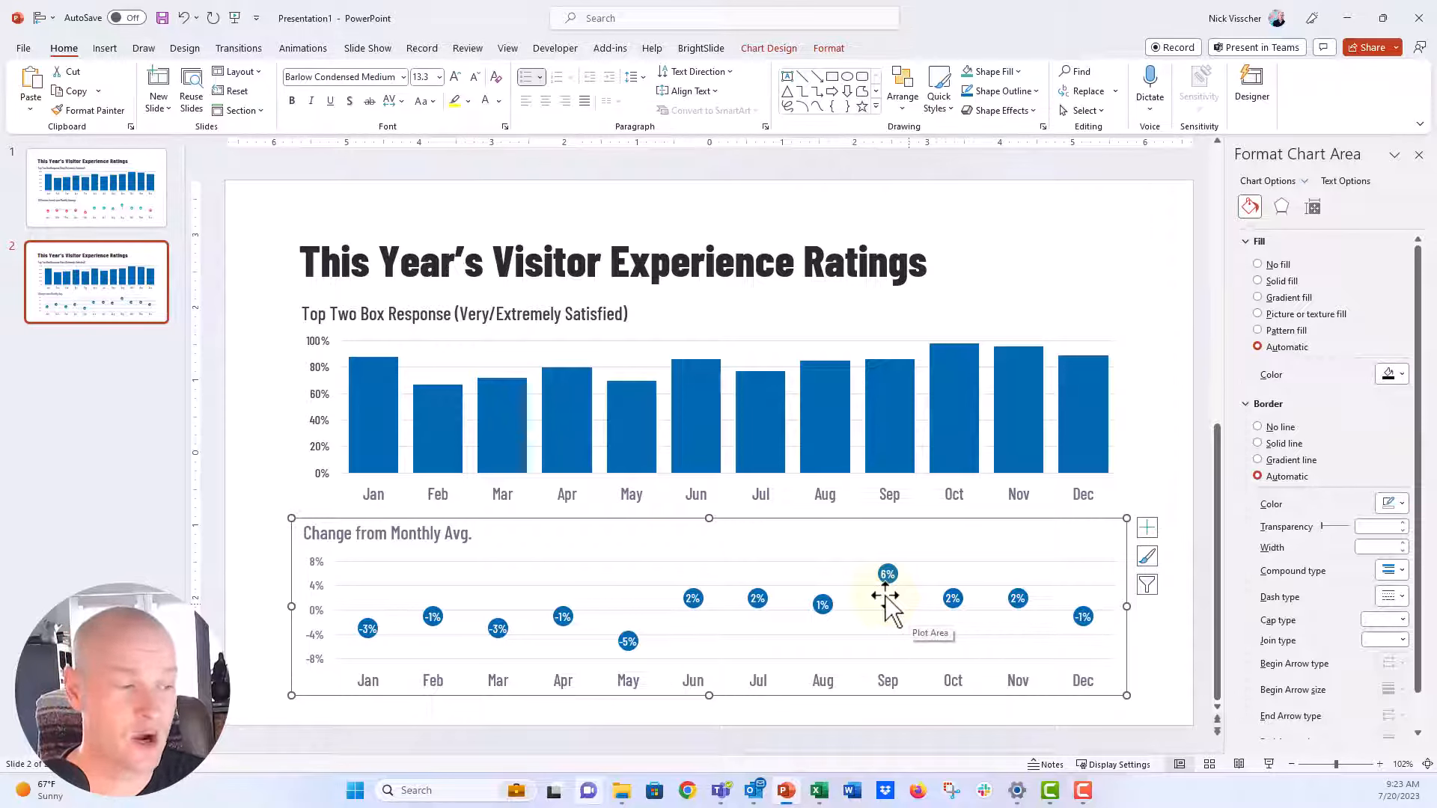
pyautogui.click(1146, 528)
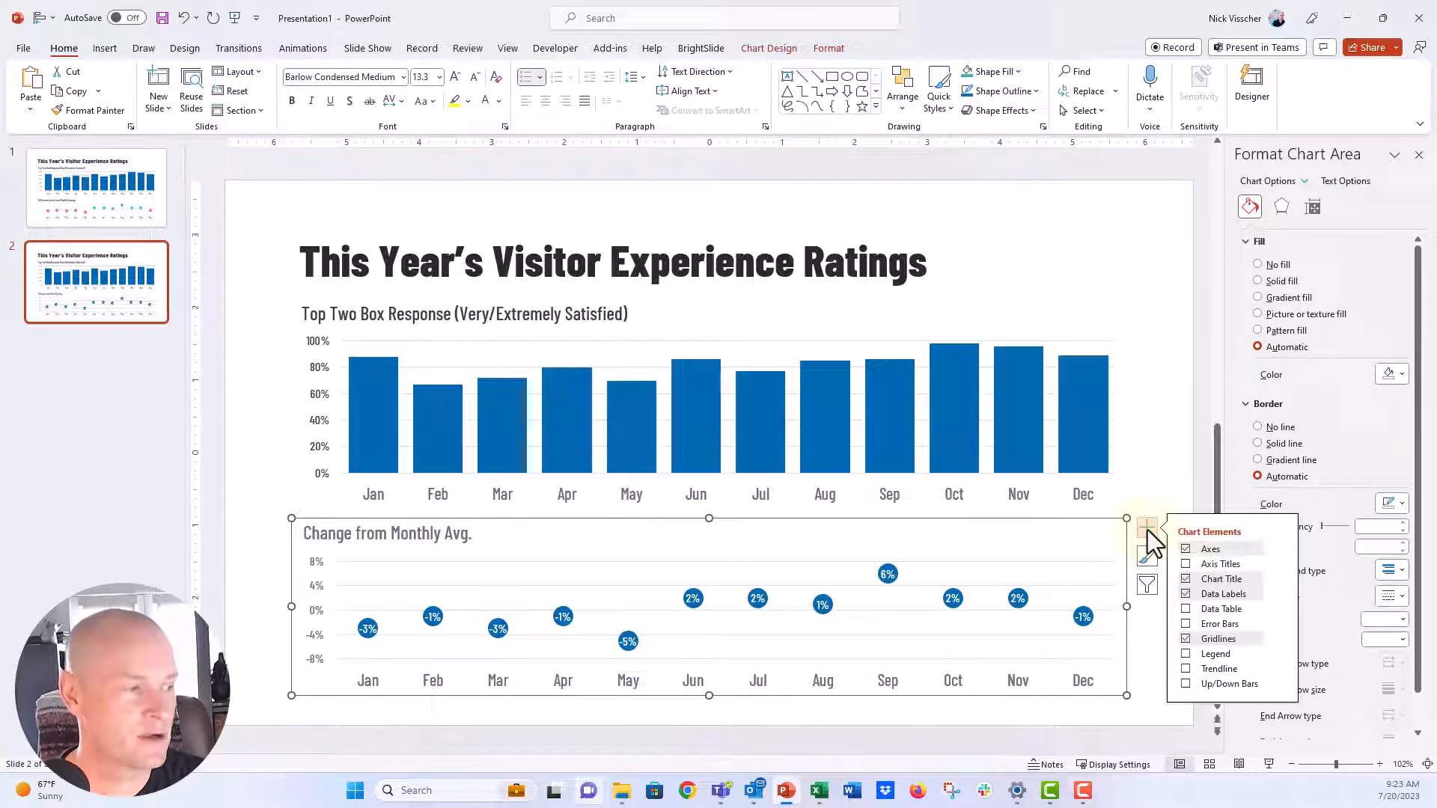
pyautogui.click(1283, 624)
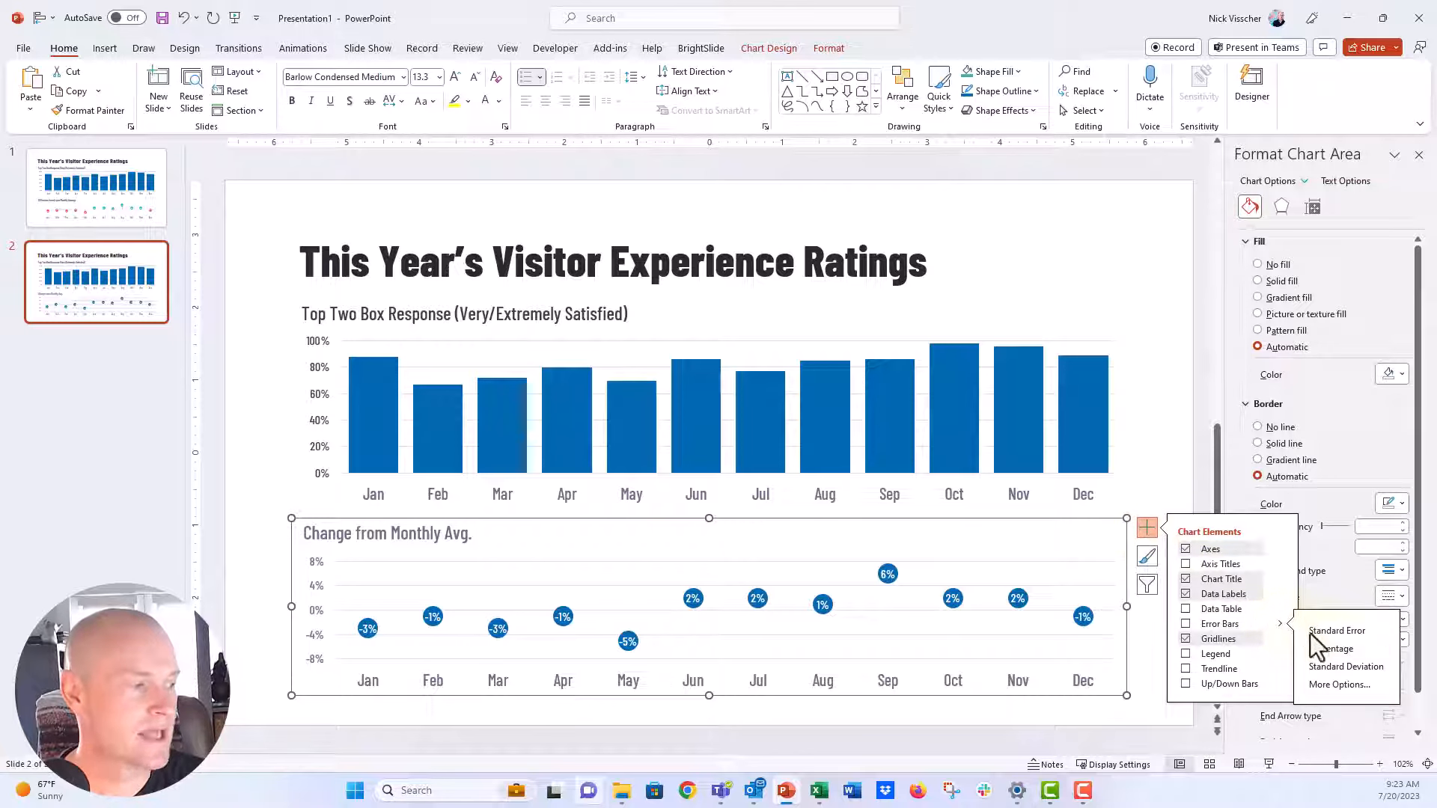
pyautogui.click(1367, 650)
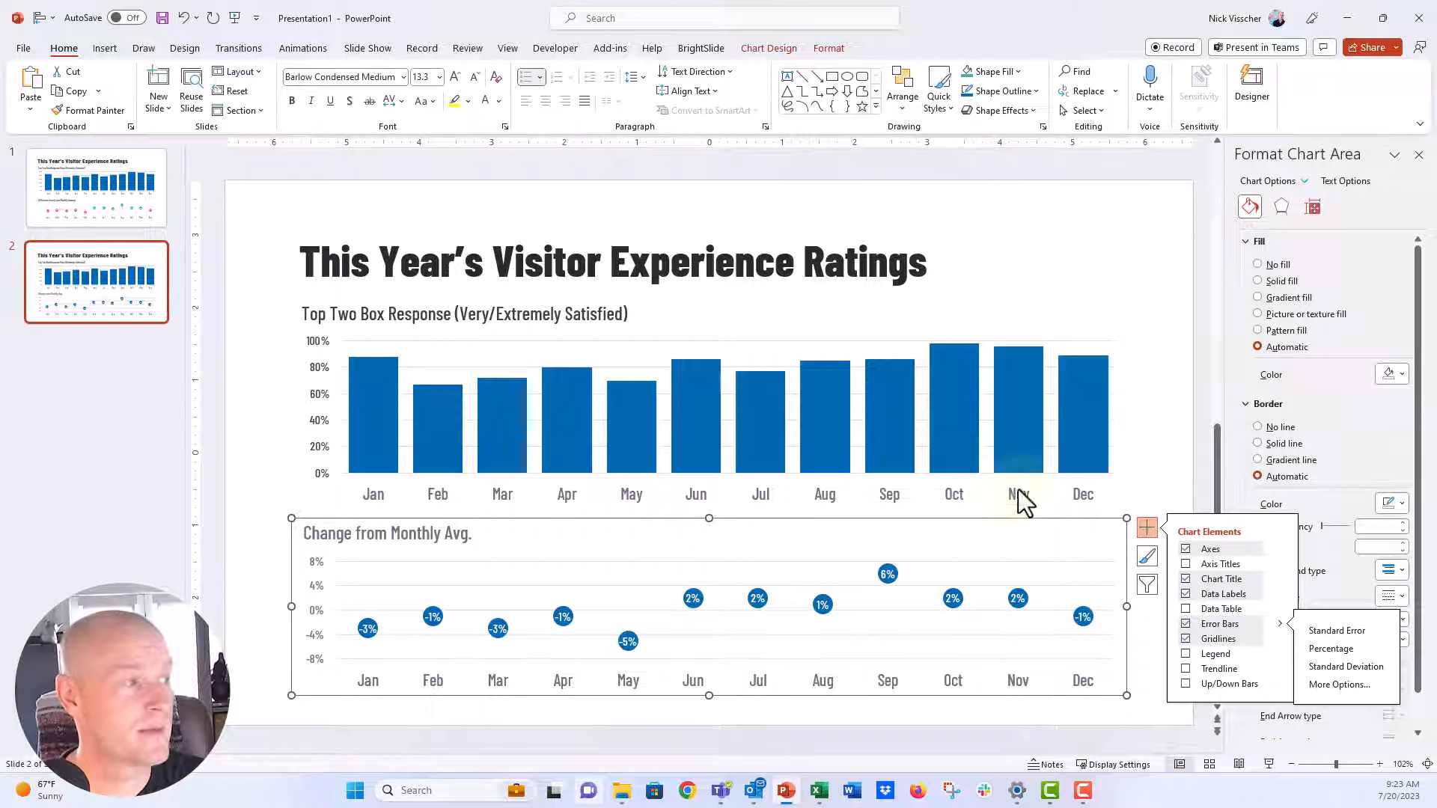
# Step: Format the lower series' Y error bars with the Minus direction, no cap and a percentage error amount of 100
pyautogui.click(1305, 182)
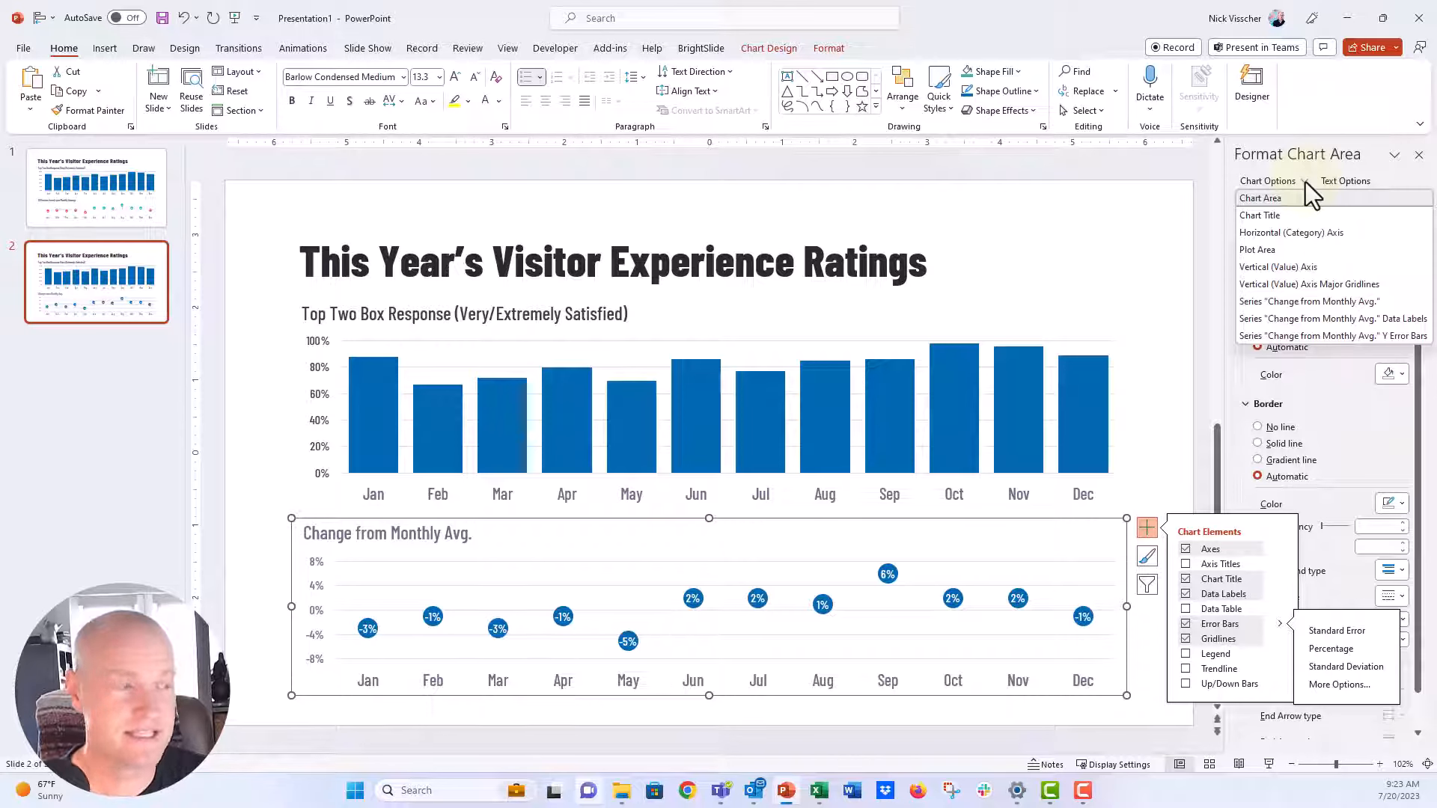
pyautogui.press('Down')
pyautogui.press('Down')
pyautogui.press('Down')
pyautogui.press('Down')
pyautogui.press('Down')
pyautogui.press('Down')
pyautogui.press('Down')
pyautogui.press('Down')
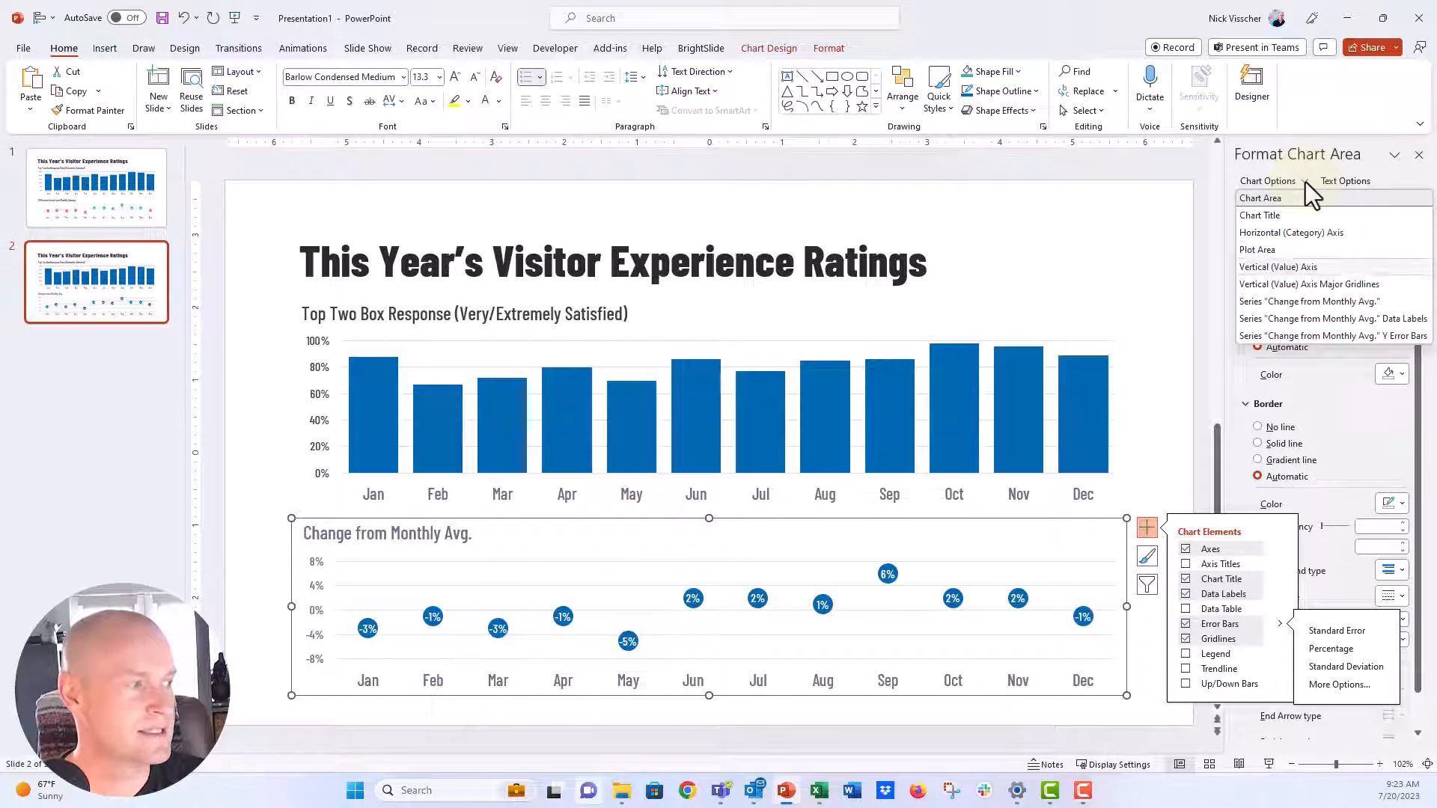
pyautogui.click(1382, 335)
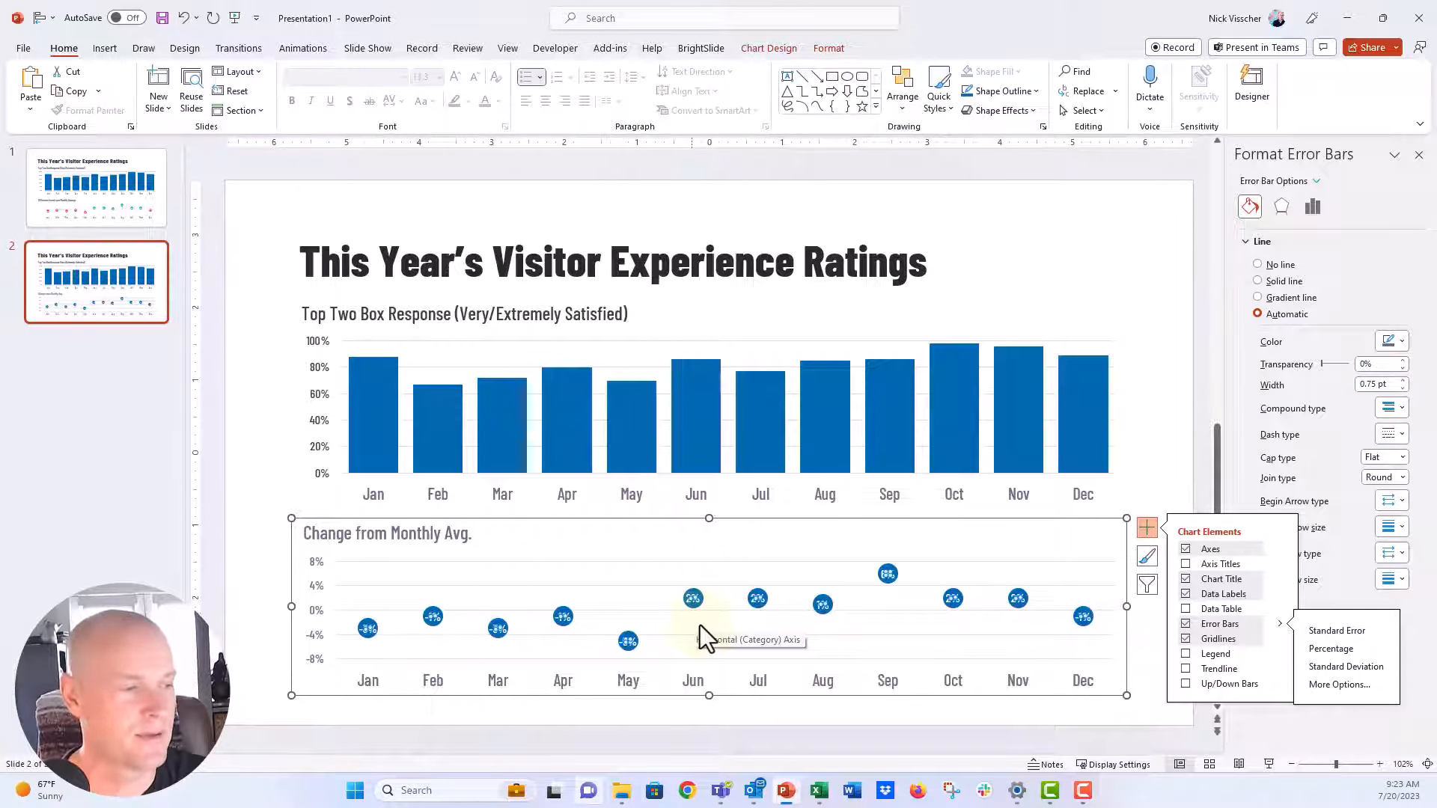
pyautogui.click(1314, 208)
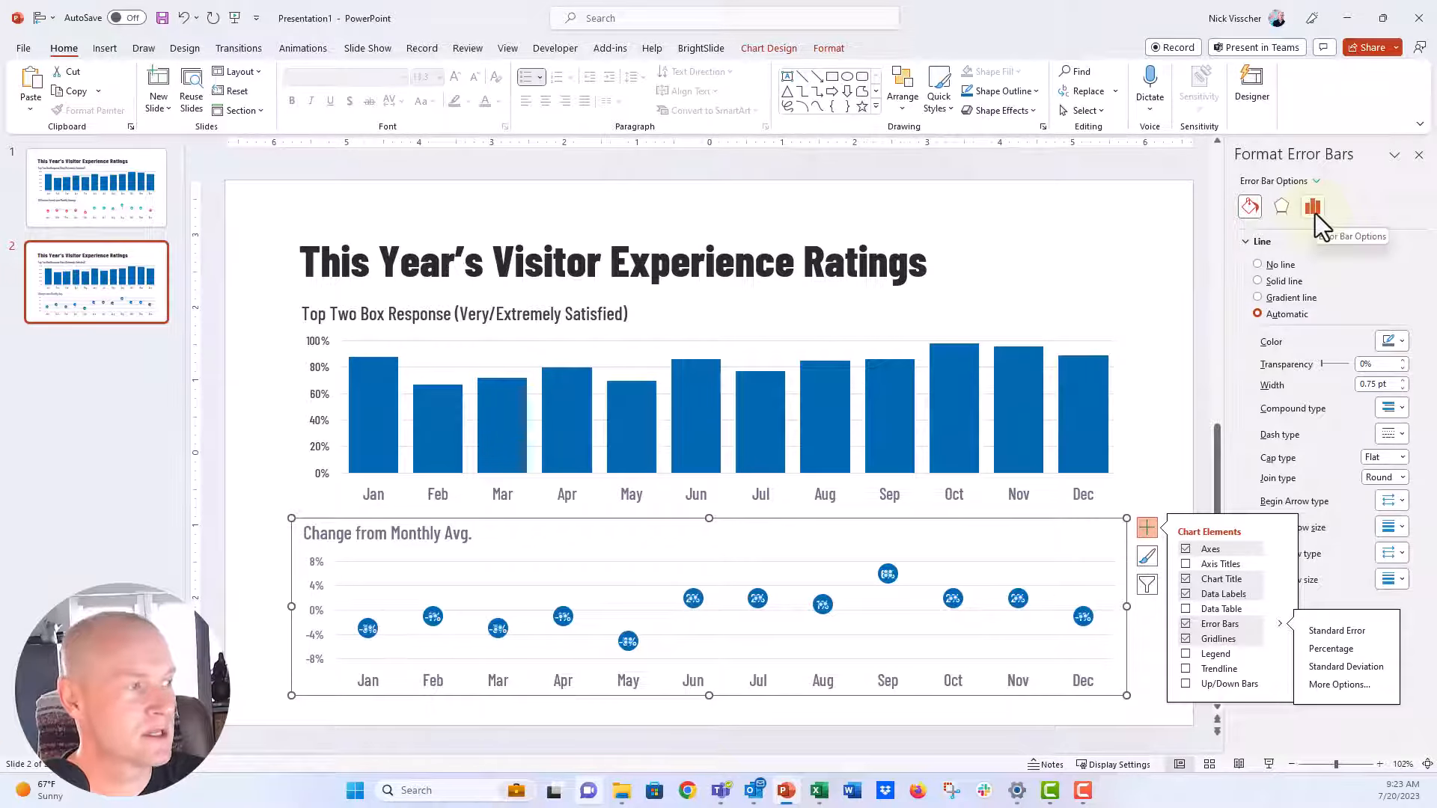
pyautogui.click(1146, 529)
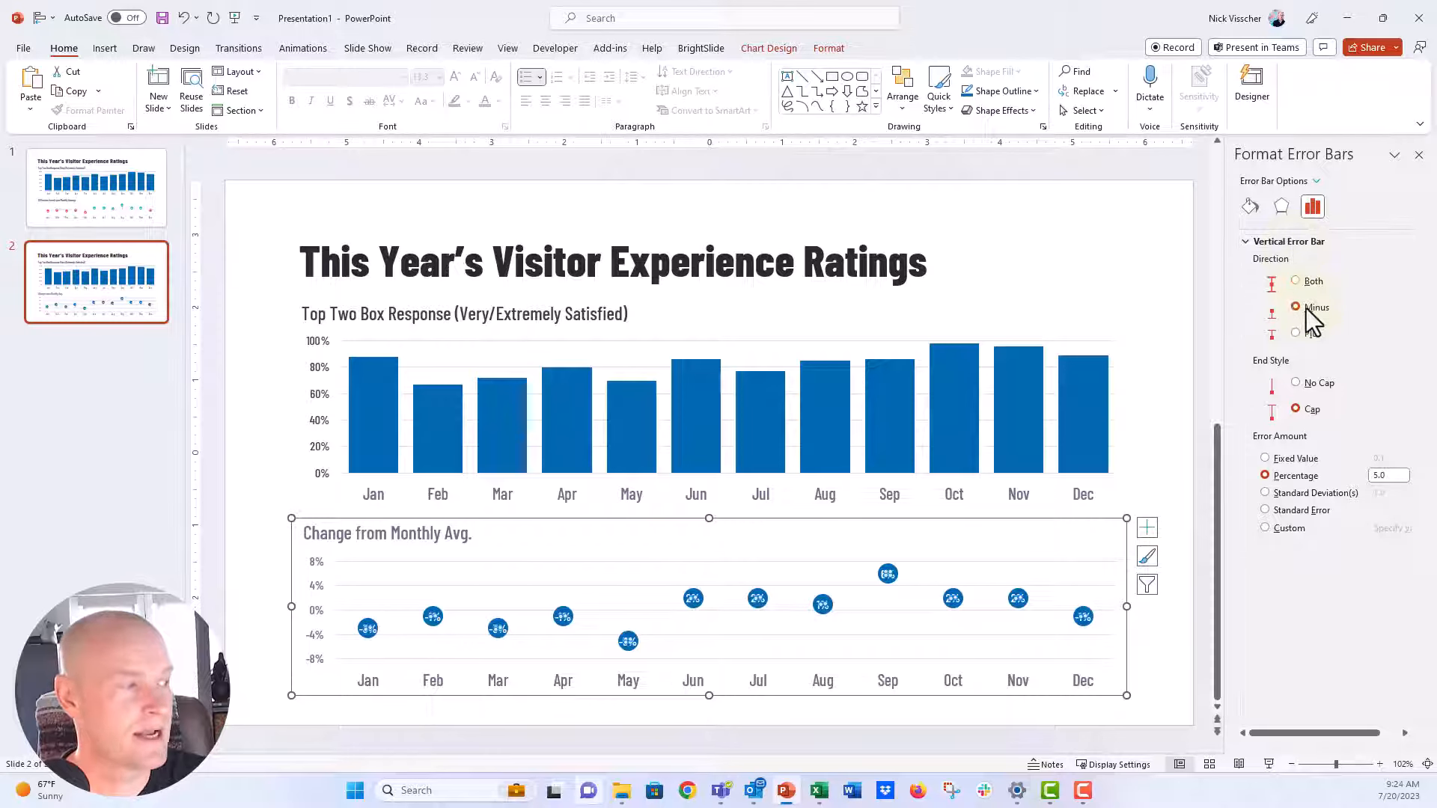
pyautogui.click(1303, 384)
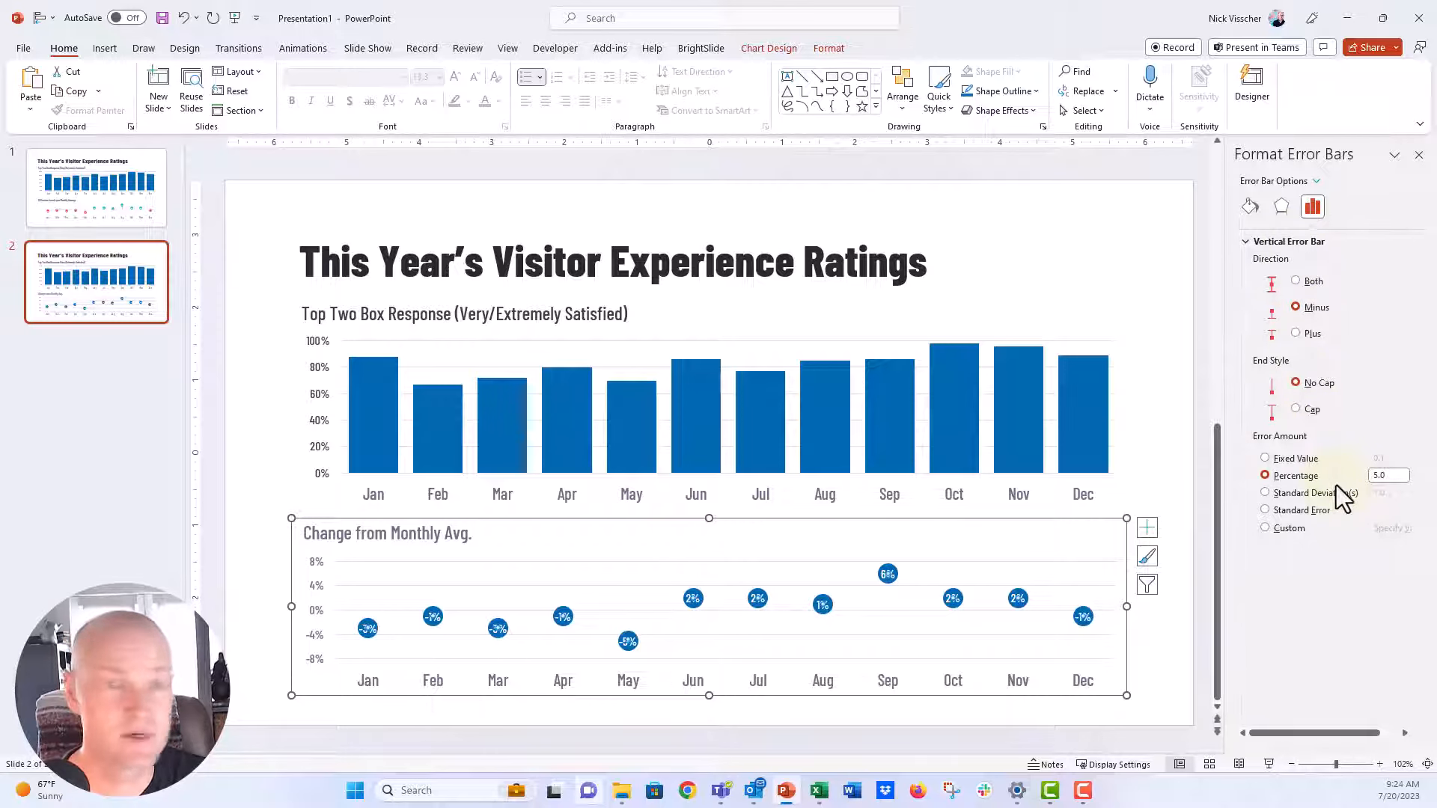
pyautogui.click(1378, 476)
pyautogui.write('100')
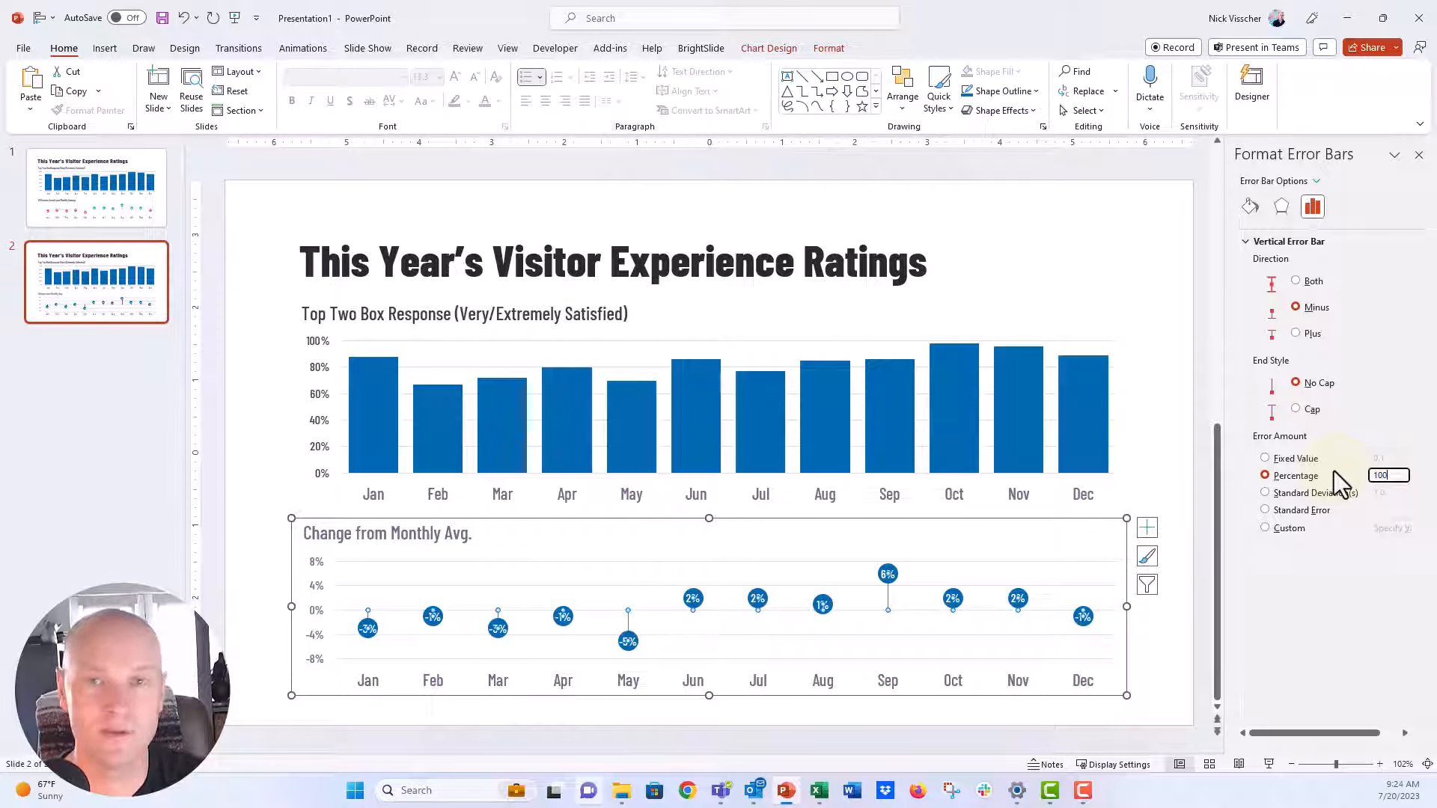
# Step: Set the error bars' line width to 1.5 pt, deselect the chart and preview the slide in slide show
pyautogui.click(893, 598)
pyautogui.click(1250, 207)
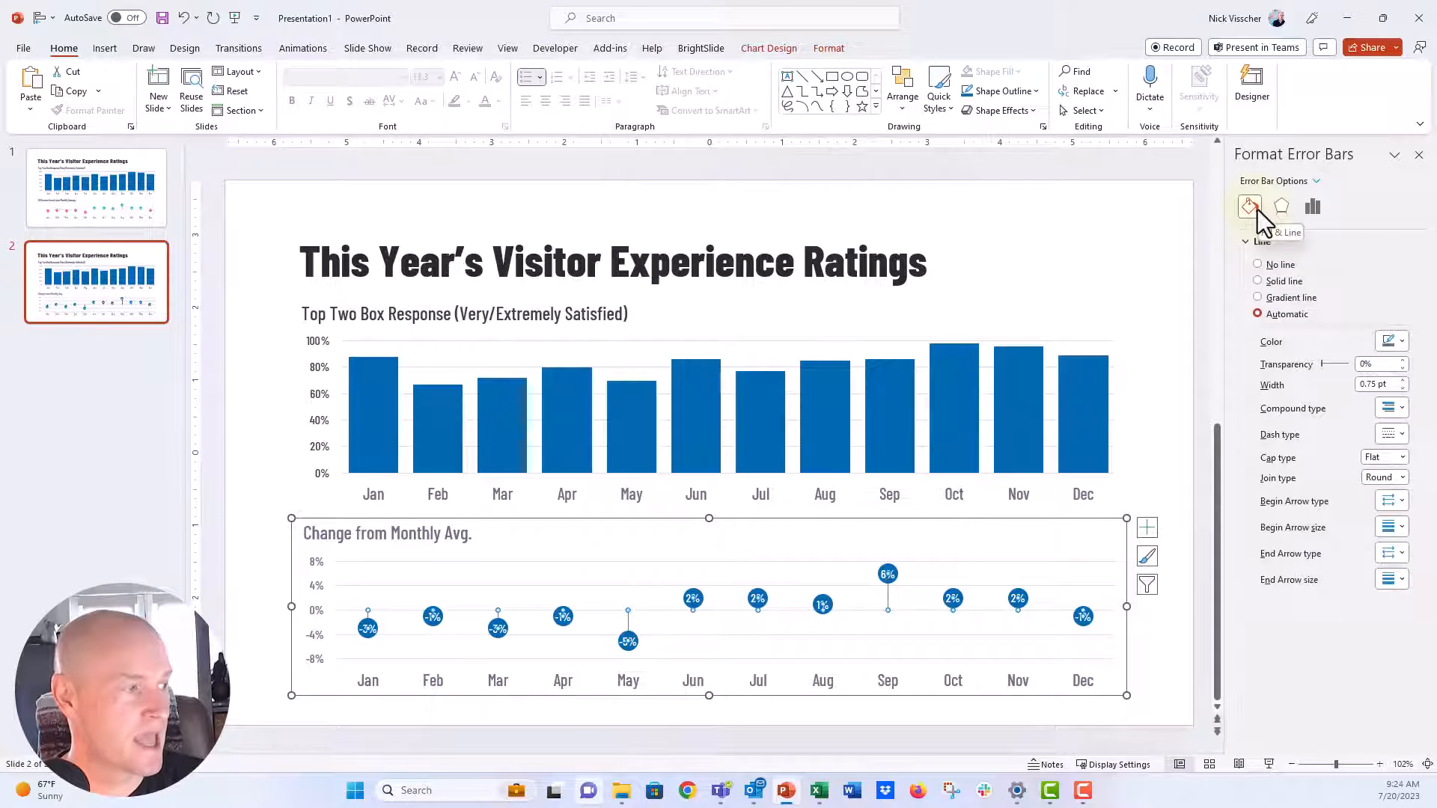
pyautogui.click(1403, 380)
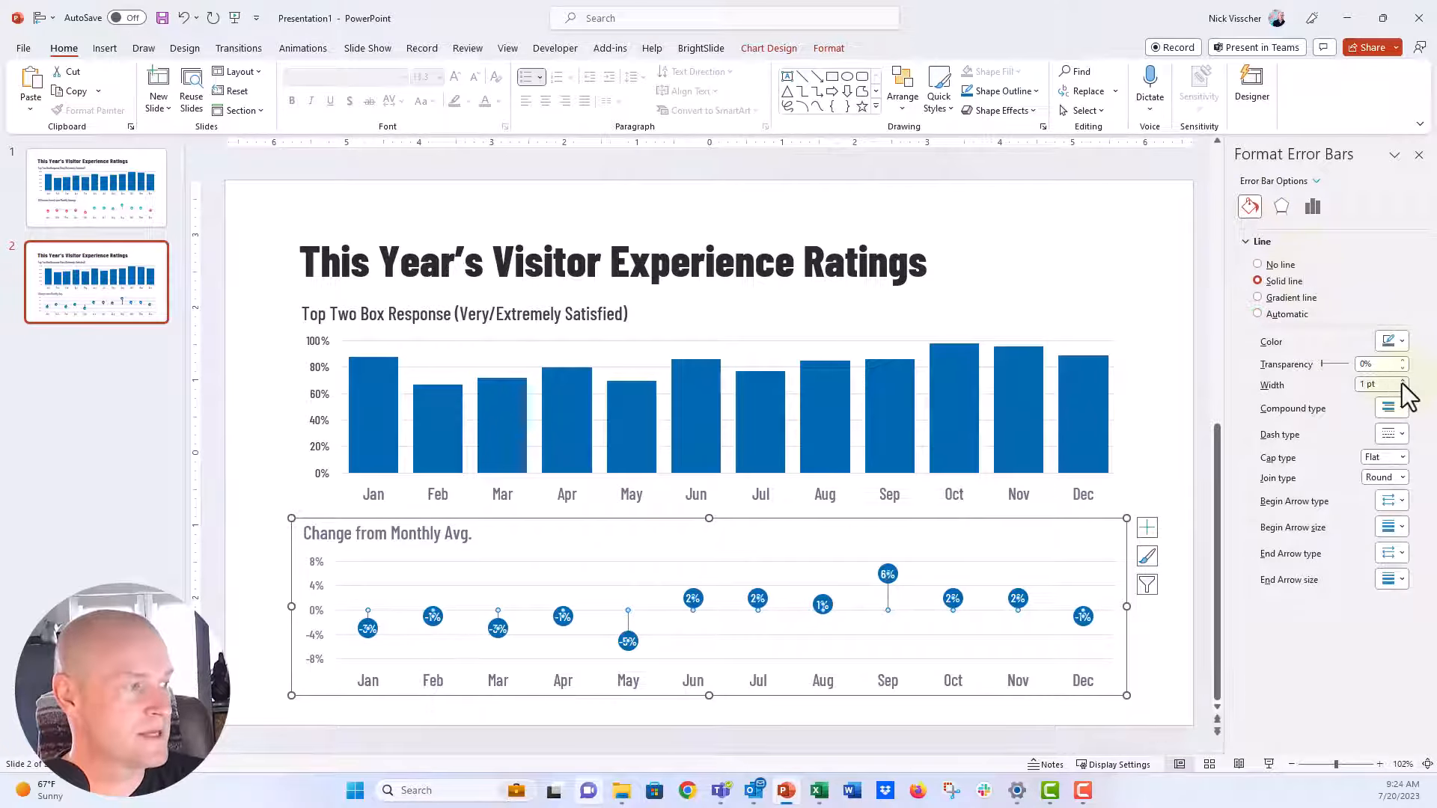
pyautogui.click(1403, 381)
pyautogui.click(1403, 380)
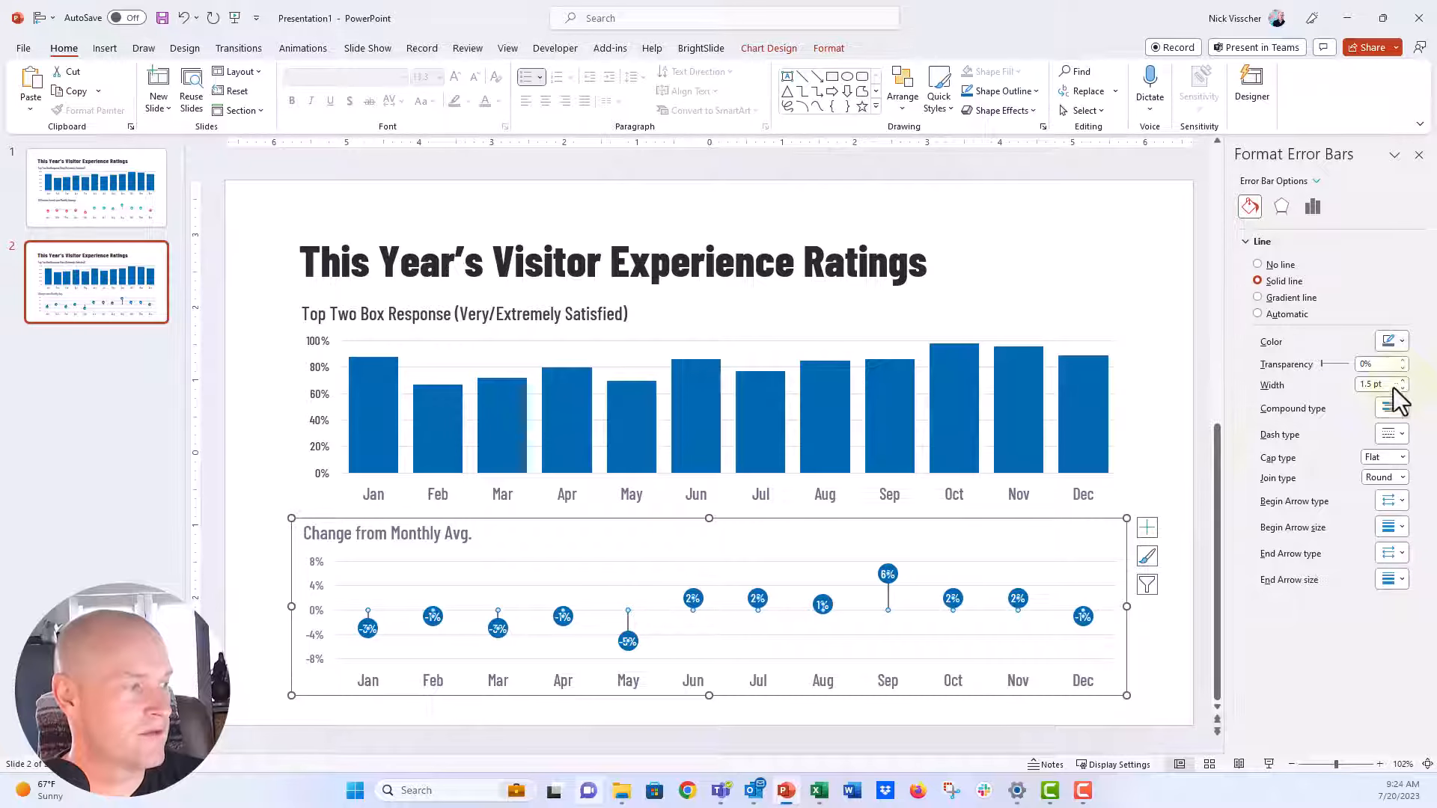
pyautogui.click(1179, 479)
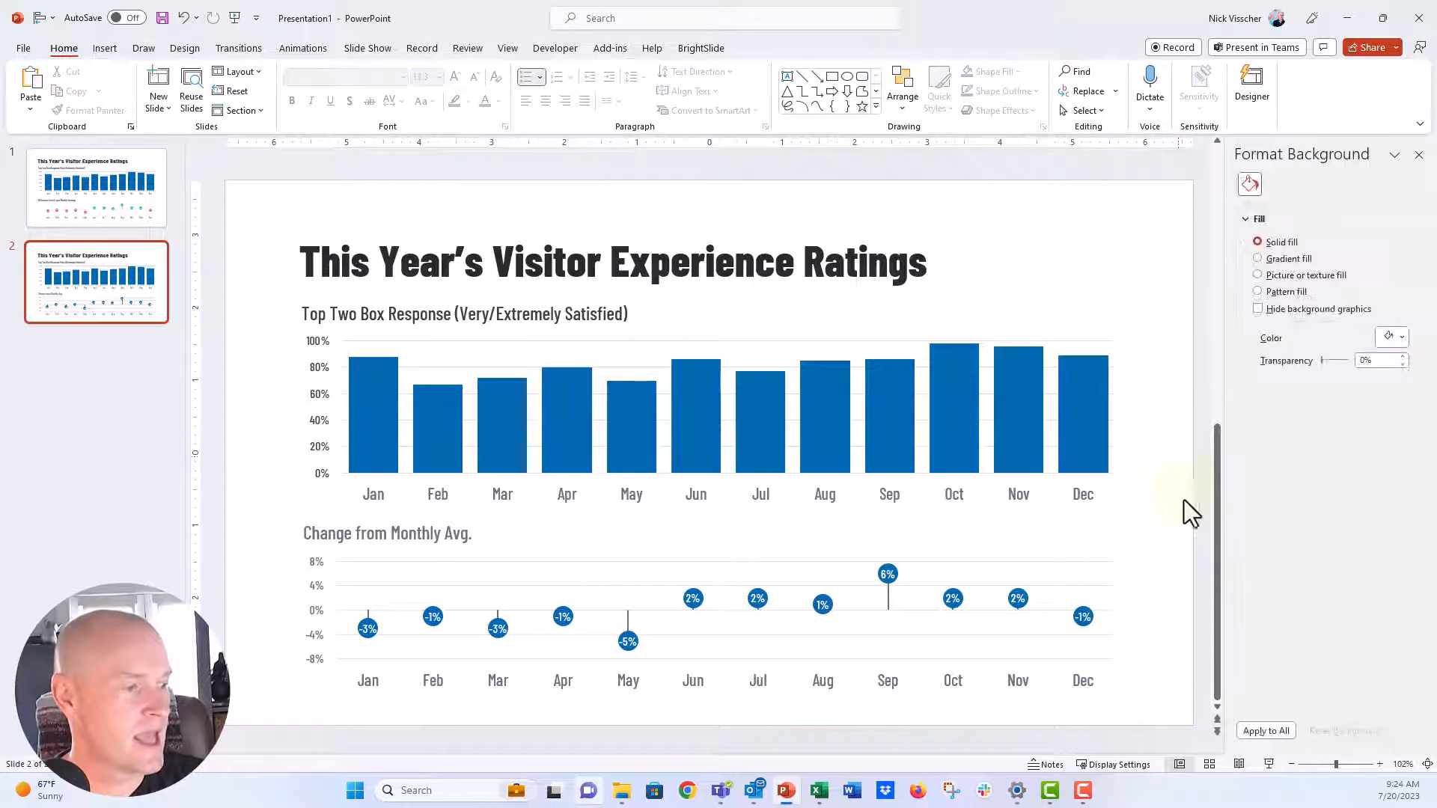
pyautogui.click(1265, 764)
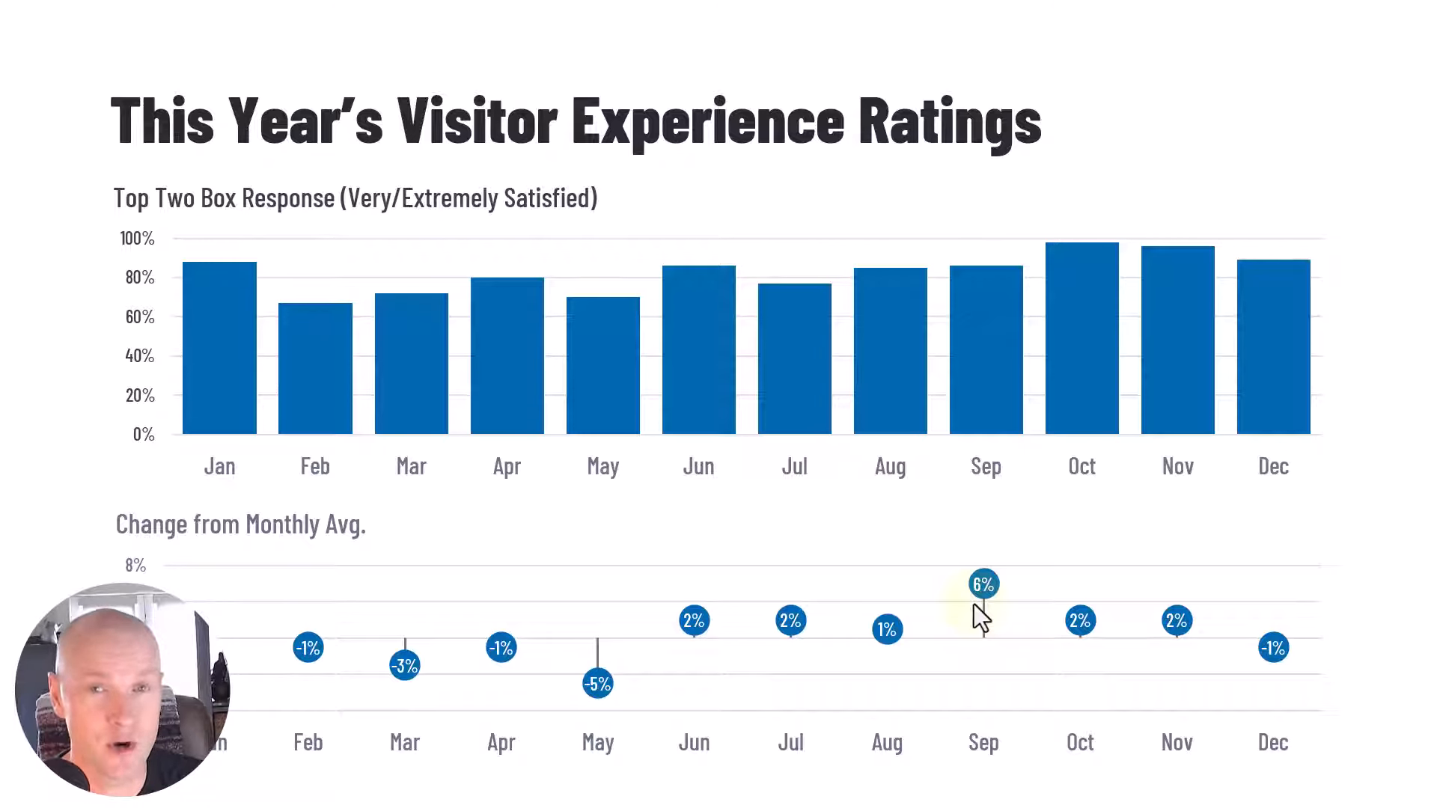
pyautogui.press('Escape')
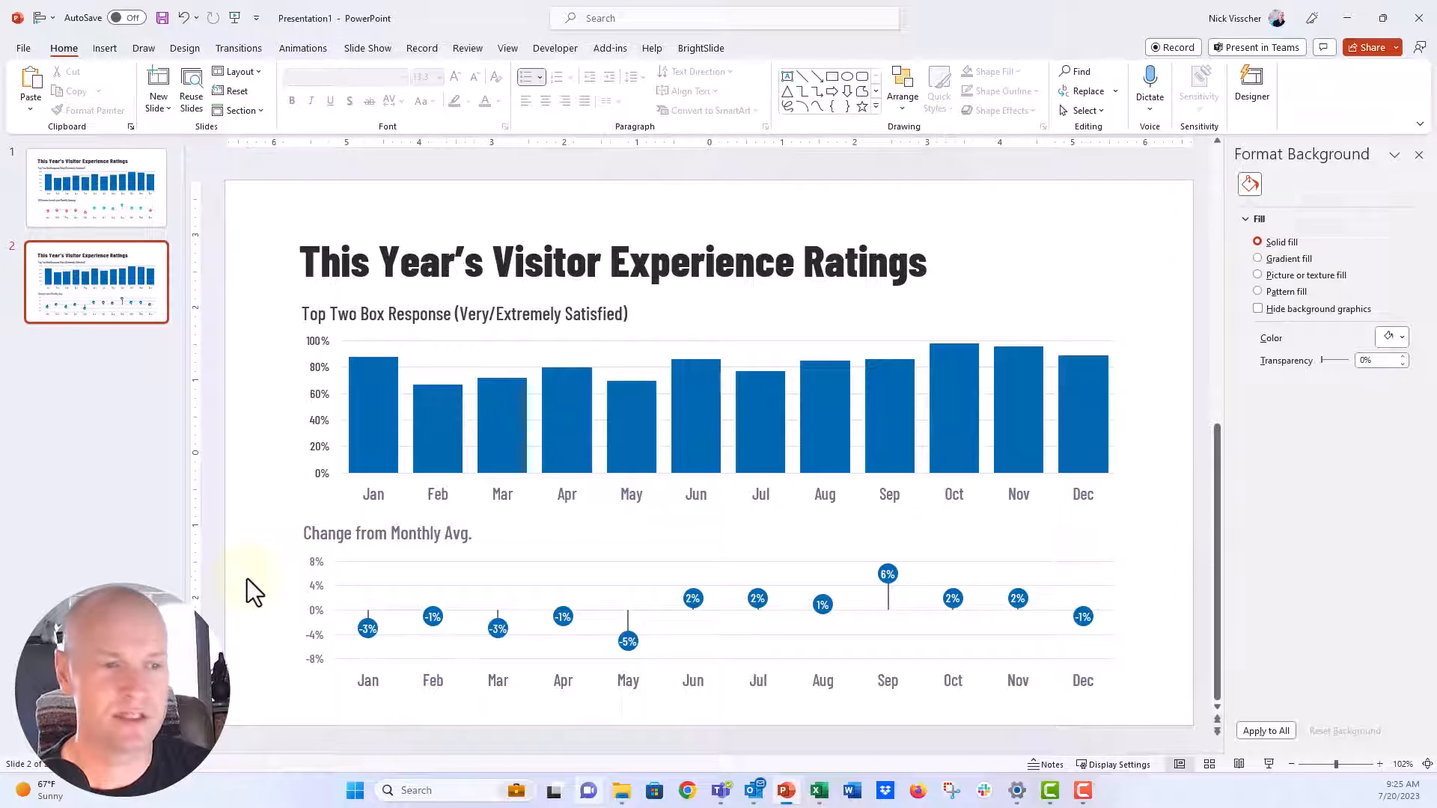
# Step: Compare the lower chart with slide 1's version, then give slide 2's lower series markers a solid light blue fill
pyautogui.click(163, 220)
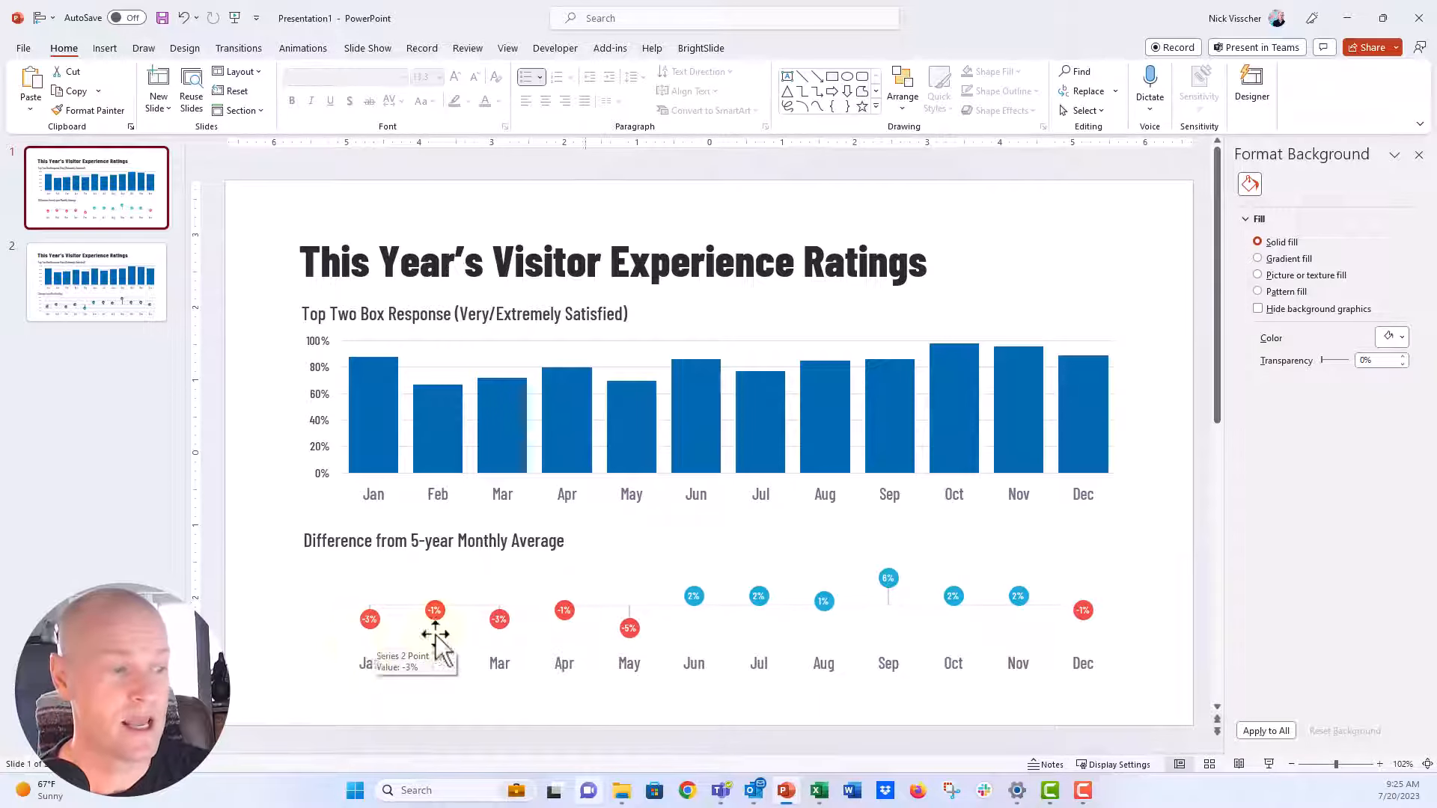
pyautogui.click(160, 271)
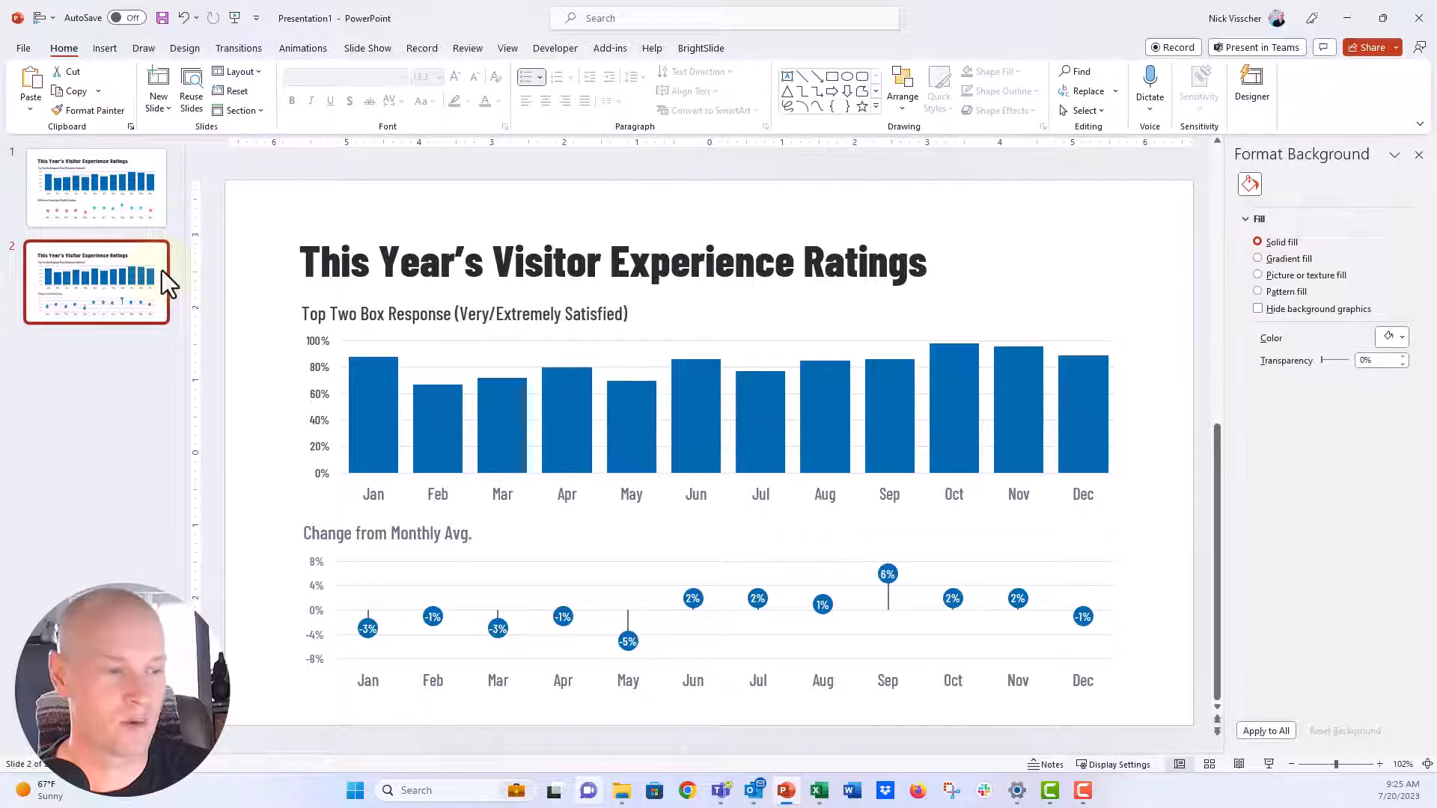
pyautogui.click(366, 636)
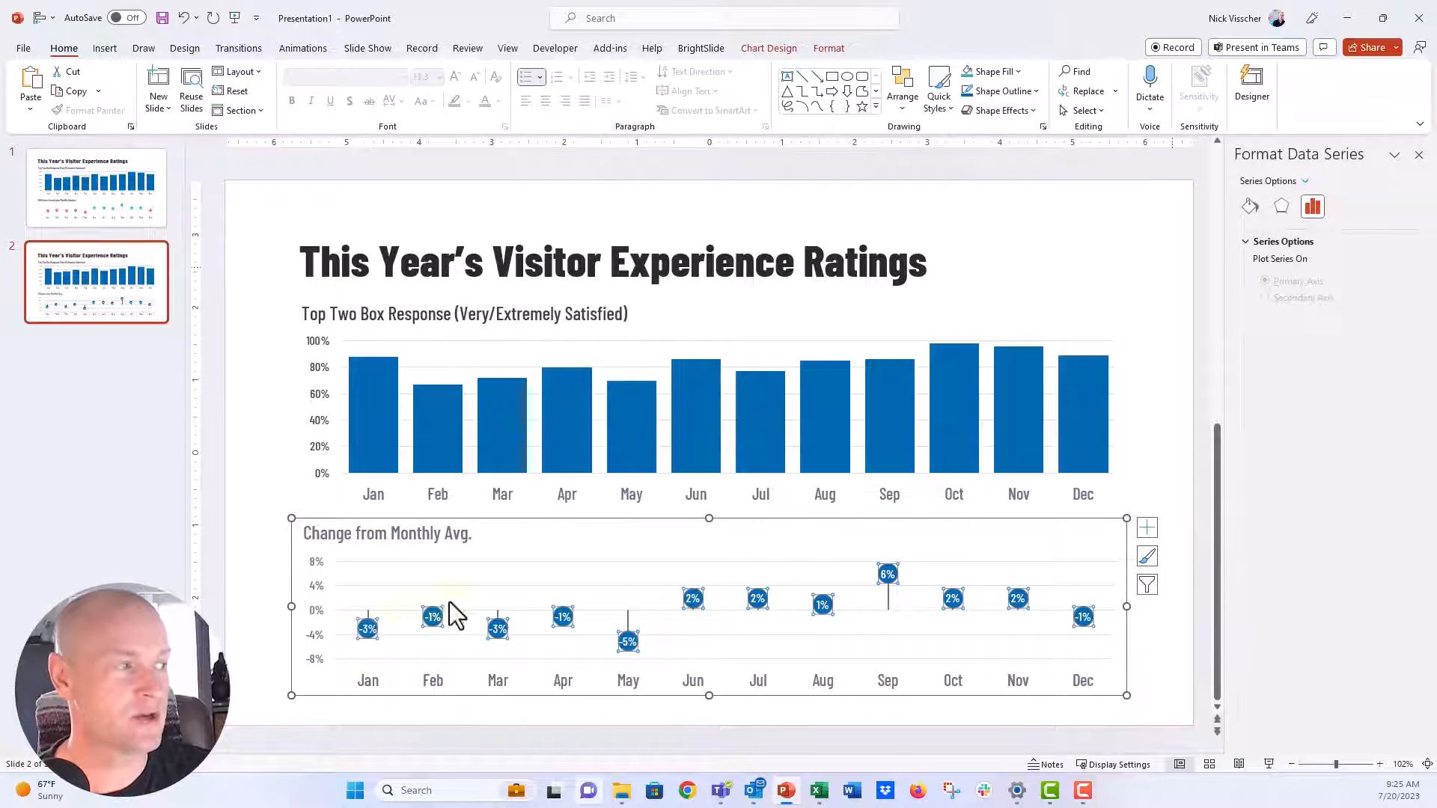
pyautogui.click(1250, 209)
pyautogui.click(1305, 241)
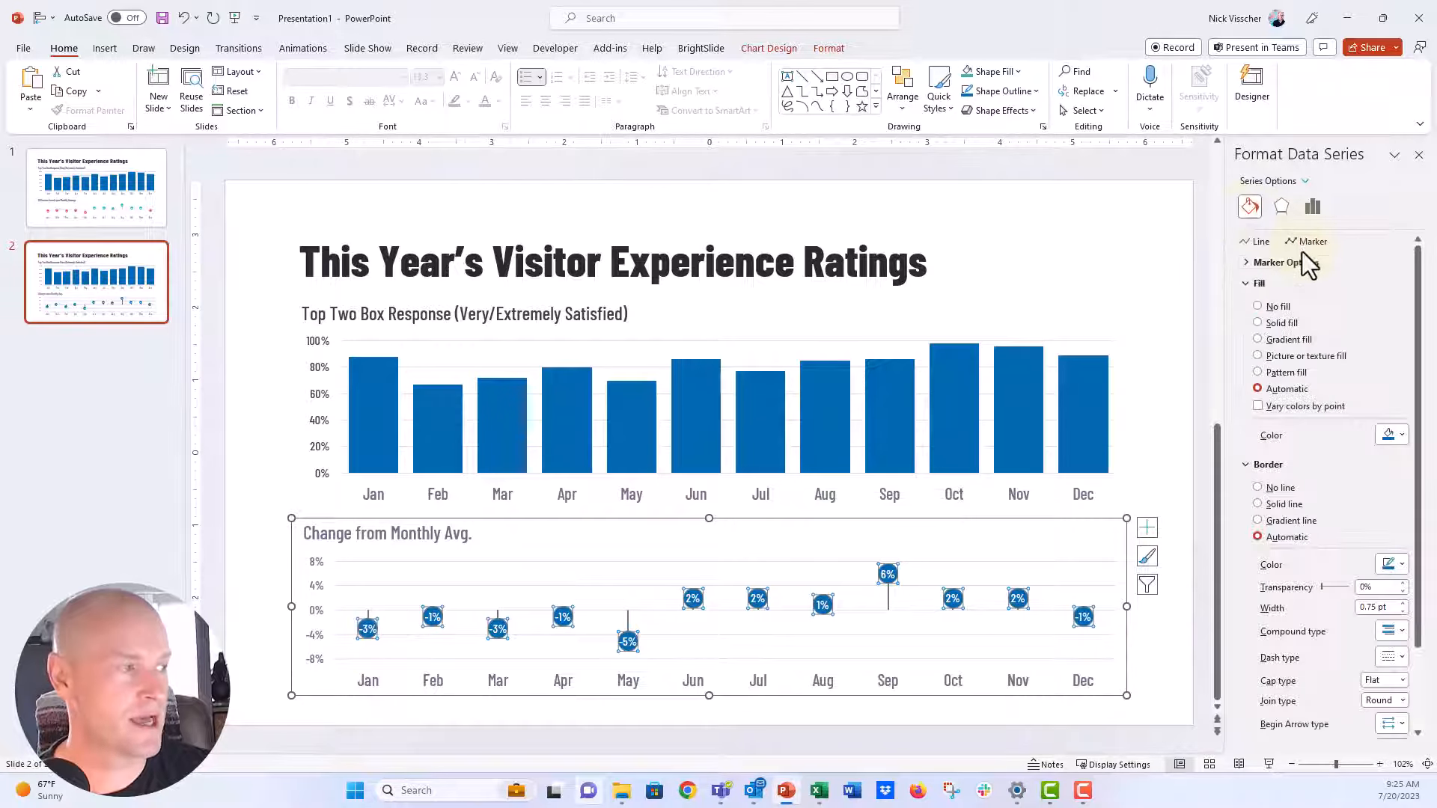
pyautogui.click(1280, 423)
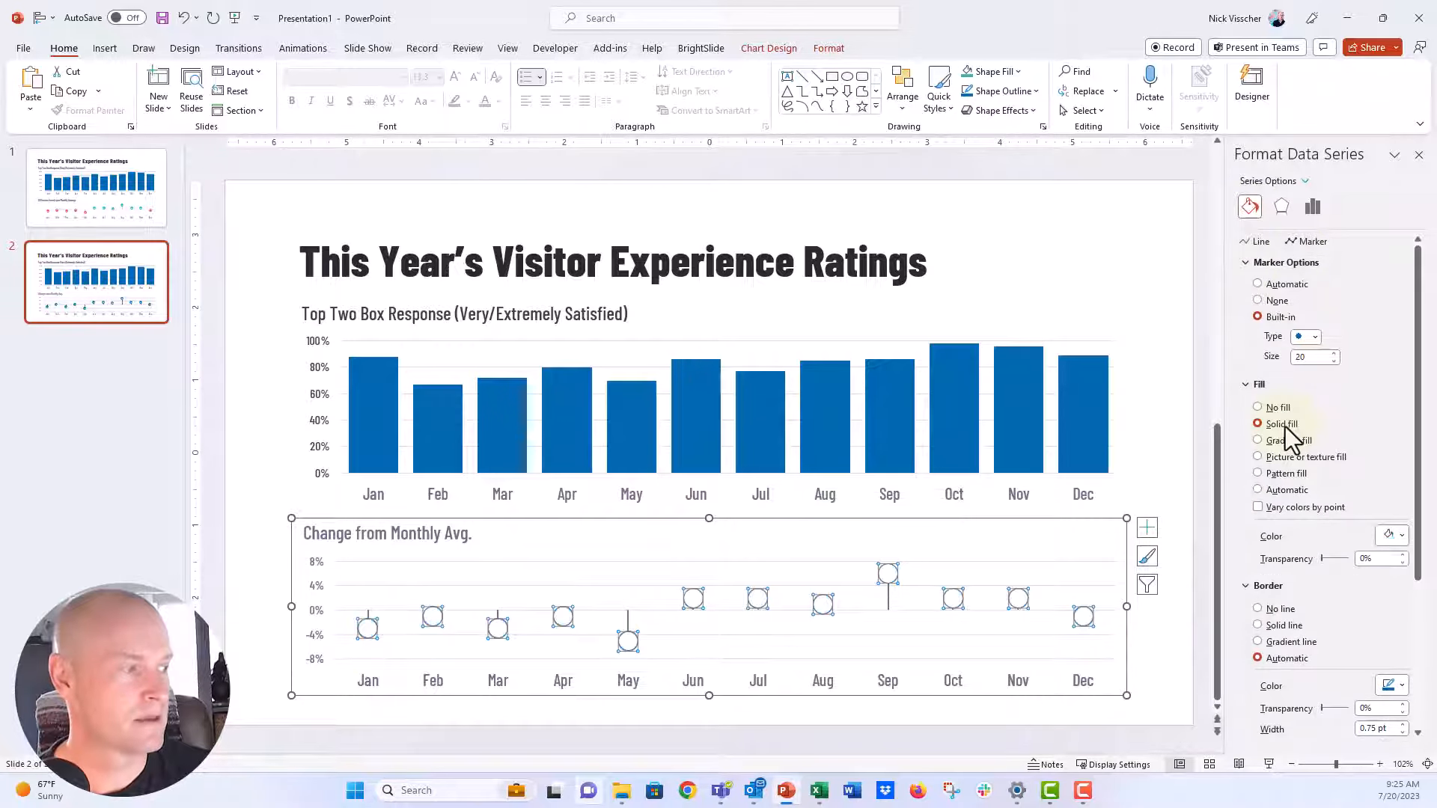
pyautogui.click(1390, 543)
pyautogui.click(1390, 577)
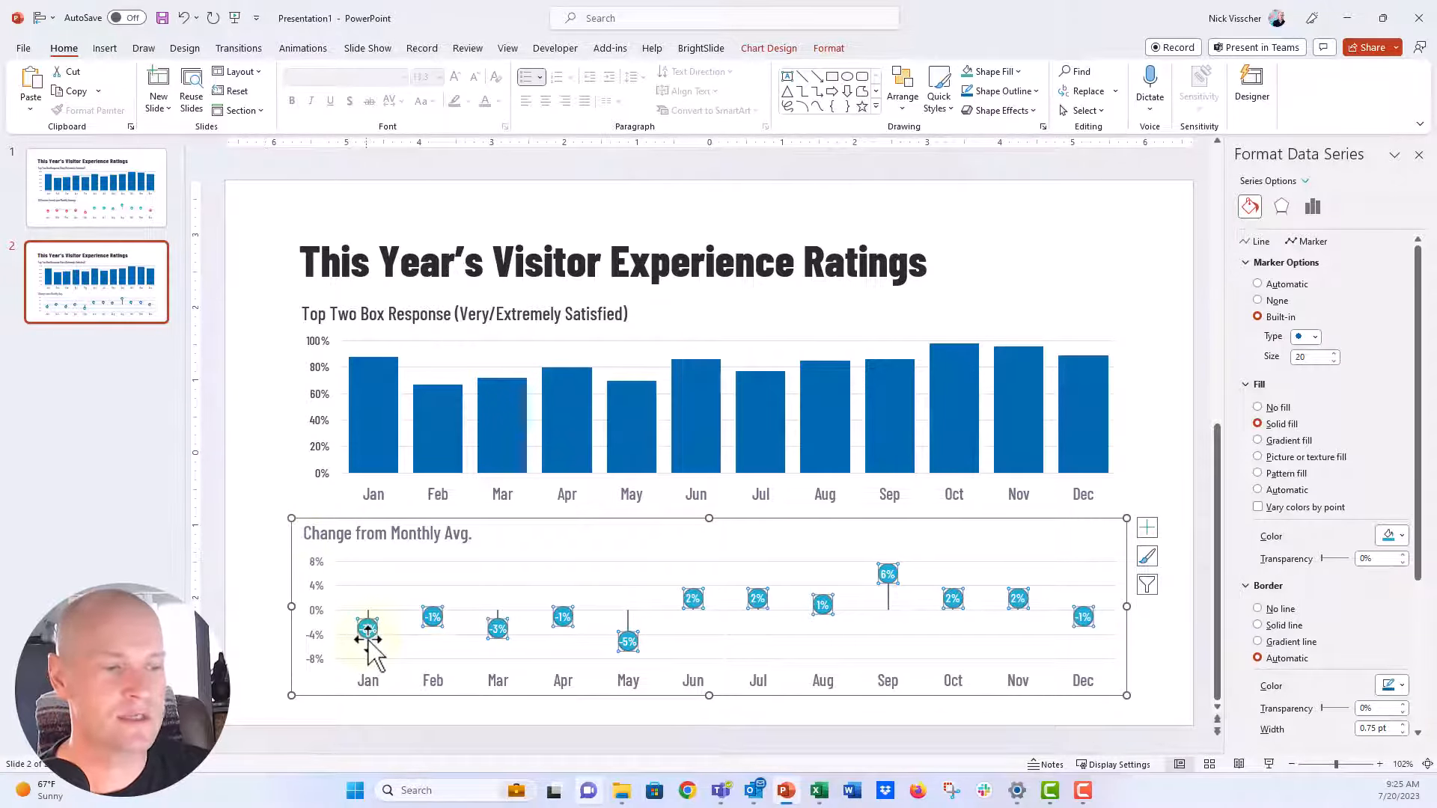
# Step: Format only the January marker in the lower chart with a red fill and no border line, then deselect the chart
pyautogui.moveTo(367, 641)
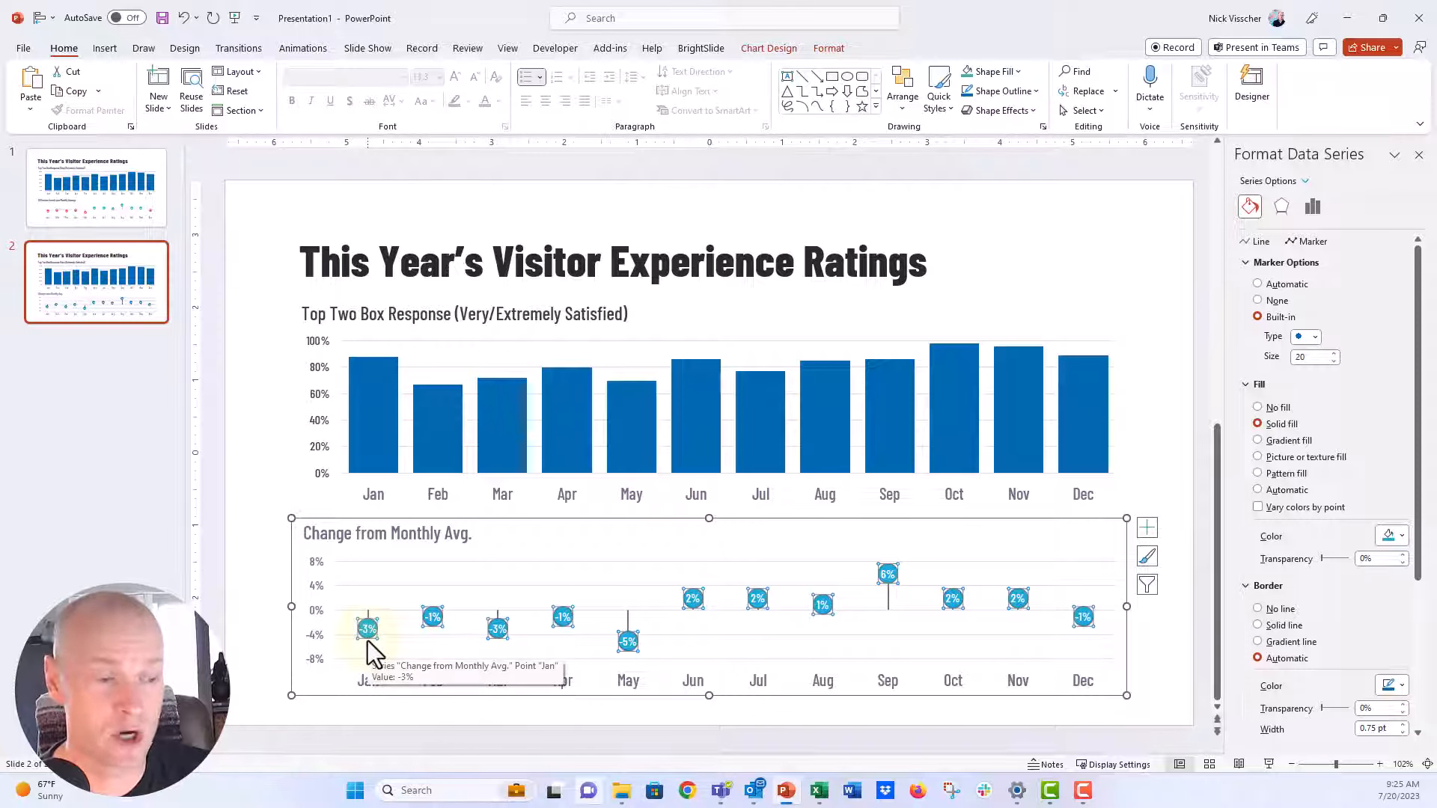
pyautogui.click(366, 641)
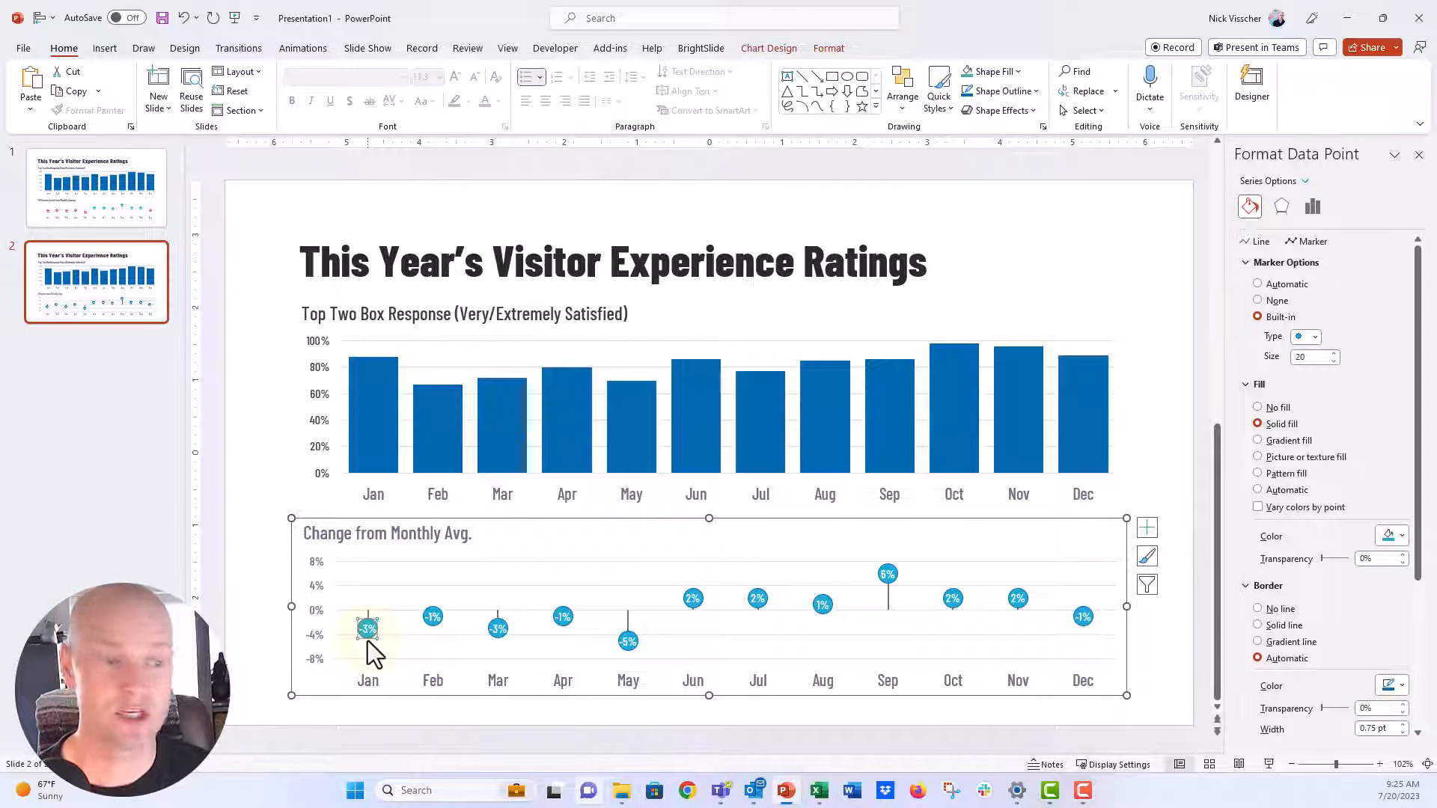
pyautogui.click(1392, 543)
pyautogui.click(1401, 577)
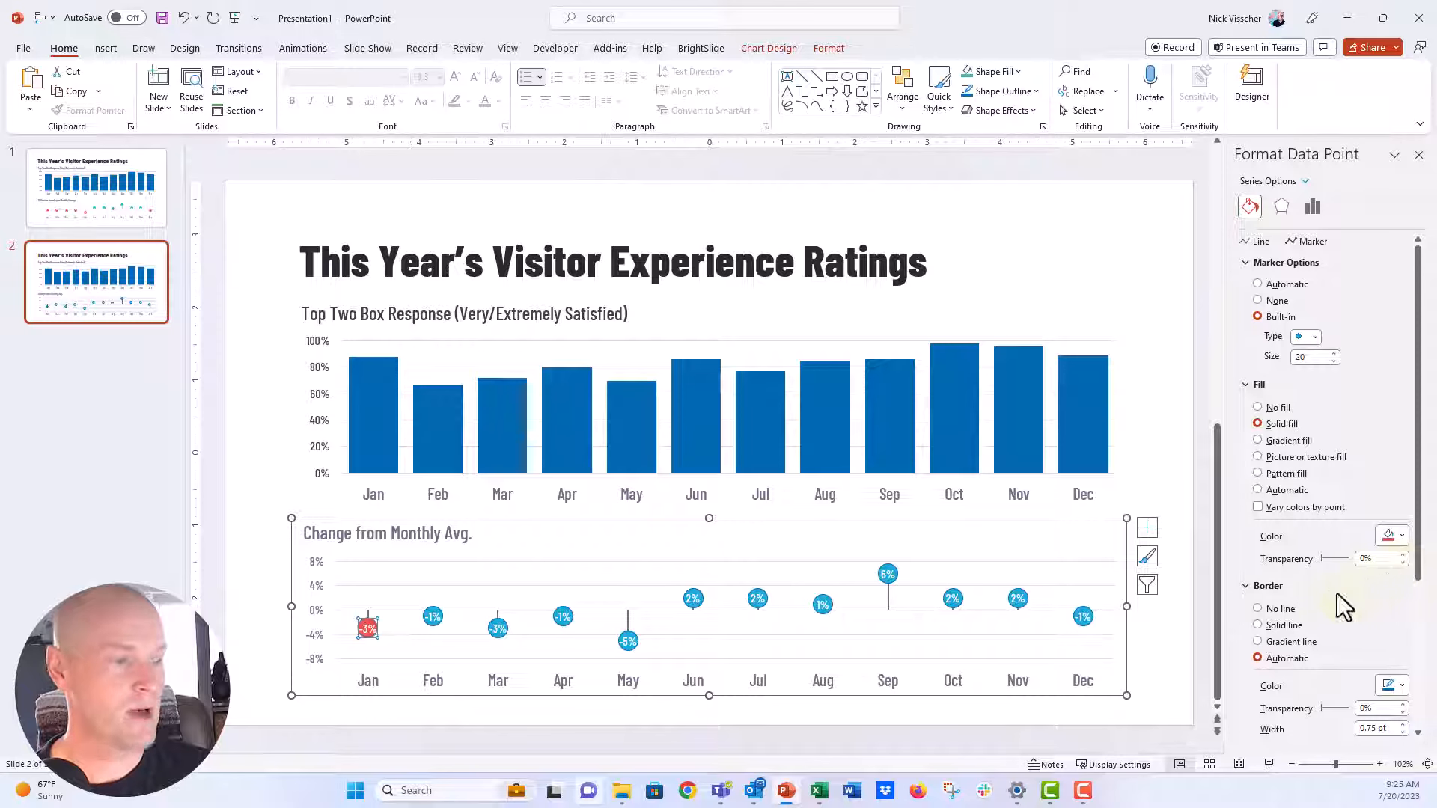
pyautogui.click(1271, 610)
pyautogui.click(235, 605)
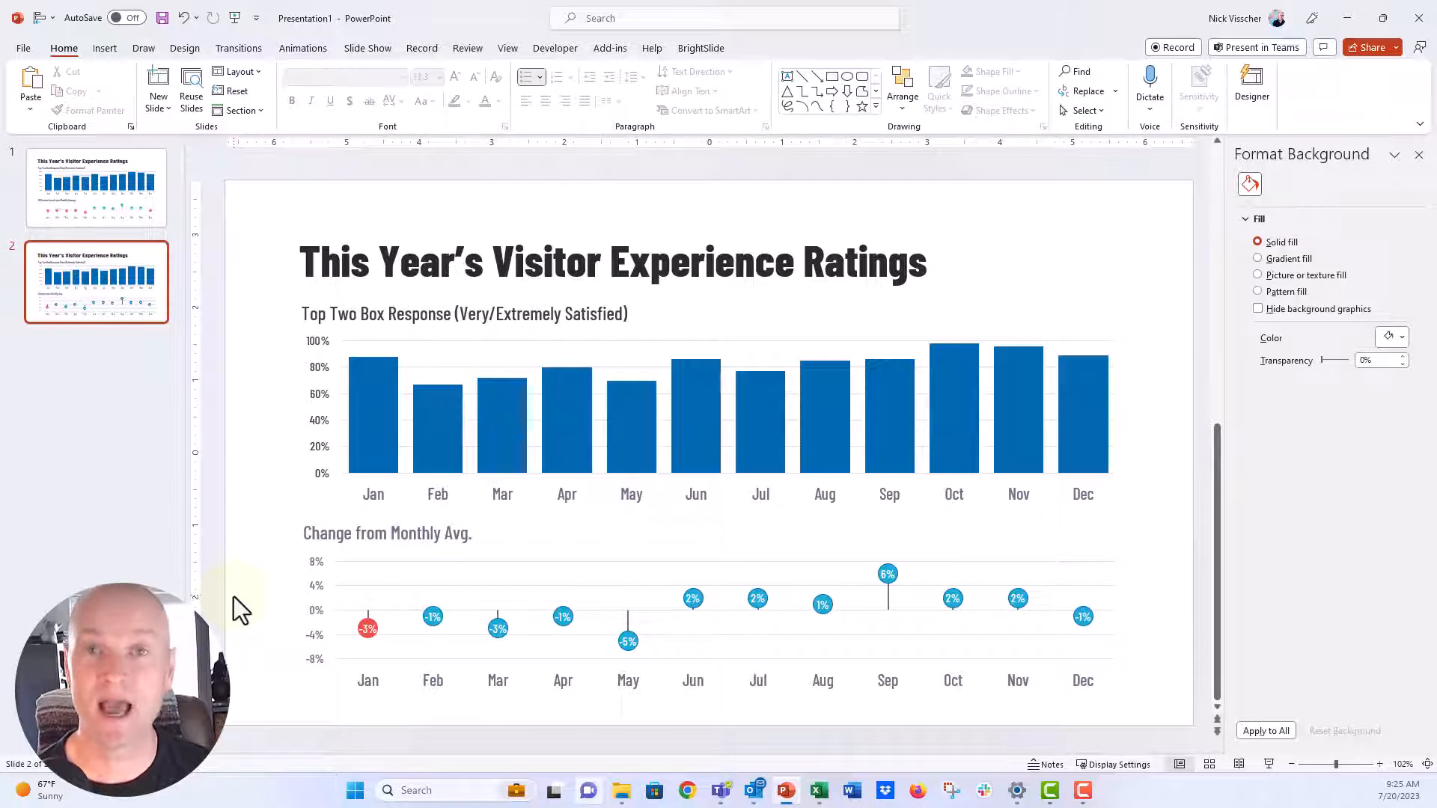
# Step: Open the lower chart's data for editing in Excel and maximize the workbook window
pyautogui.click(605, 599)
pyautogui.rightClick(607, 594)
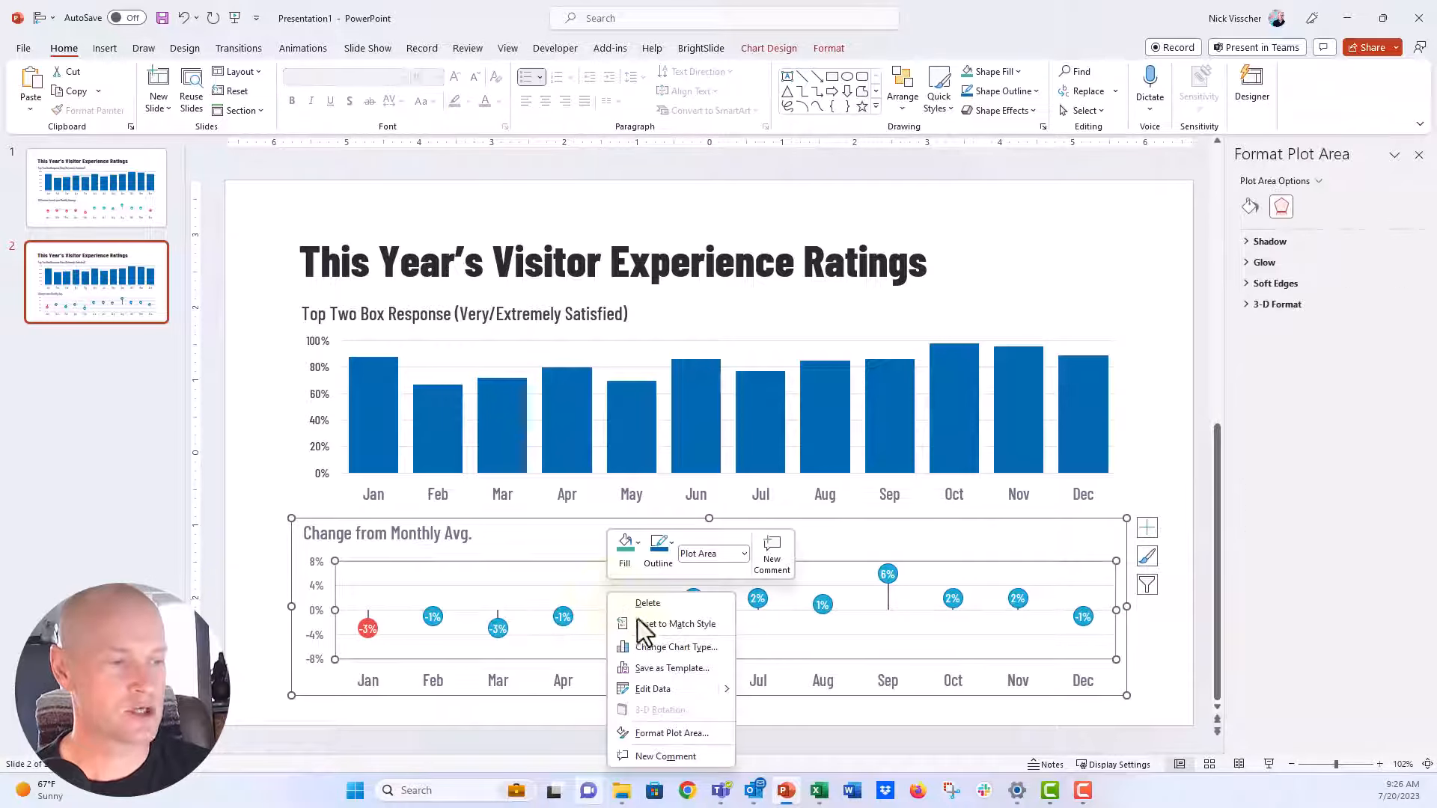
pyautogui.moveTo(725, 689)
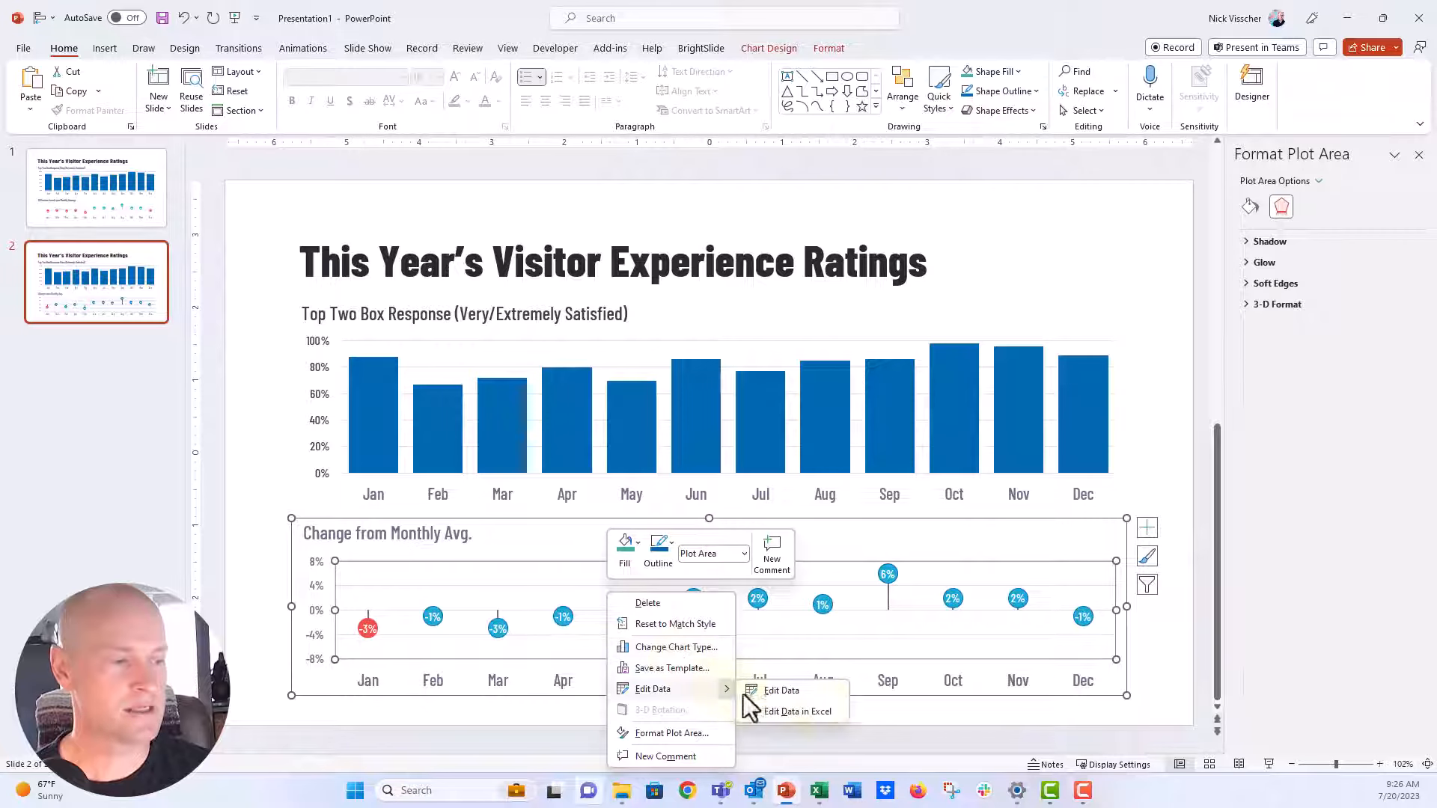
pyautogui.click(829, 711)
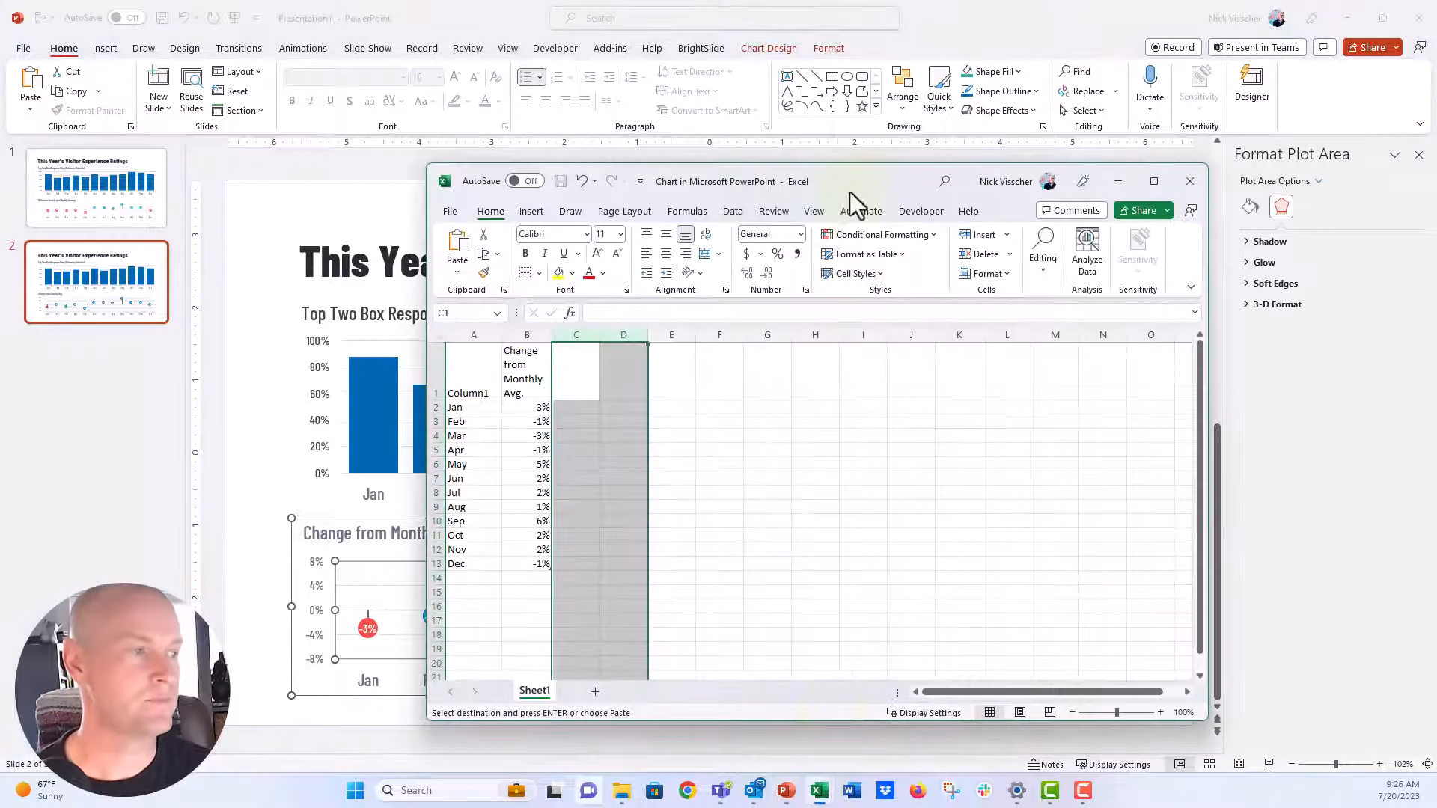
pyautogui.moveTo(851, 193); pyautogui.dragTo(565, 111)
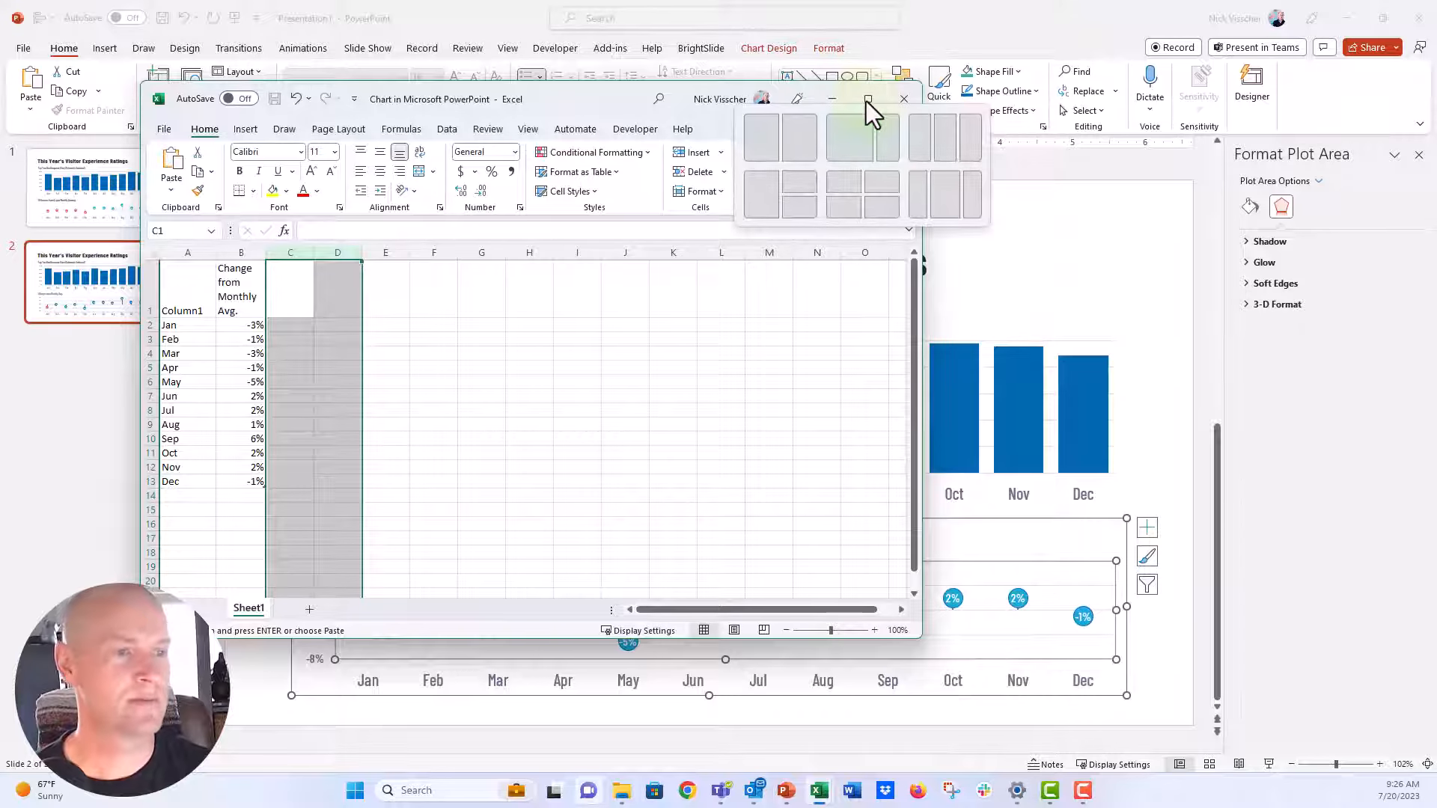
pyautogui.click(866, 101)
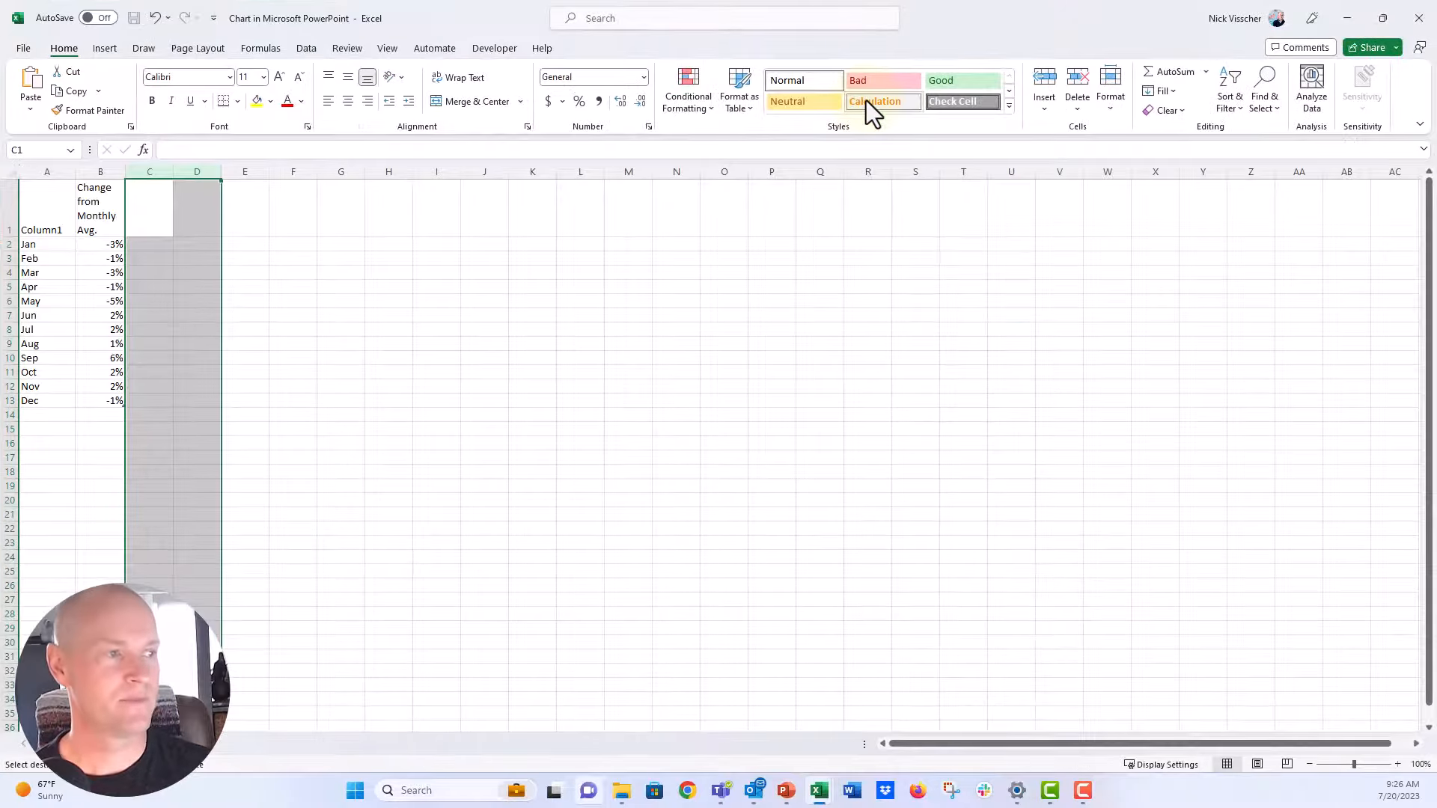
pyautogui.click(1398, 764)
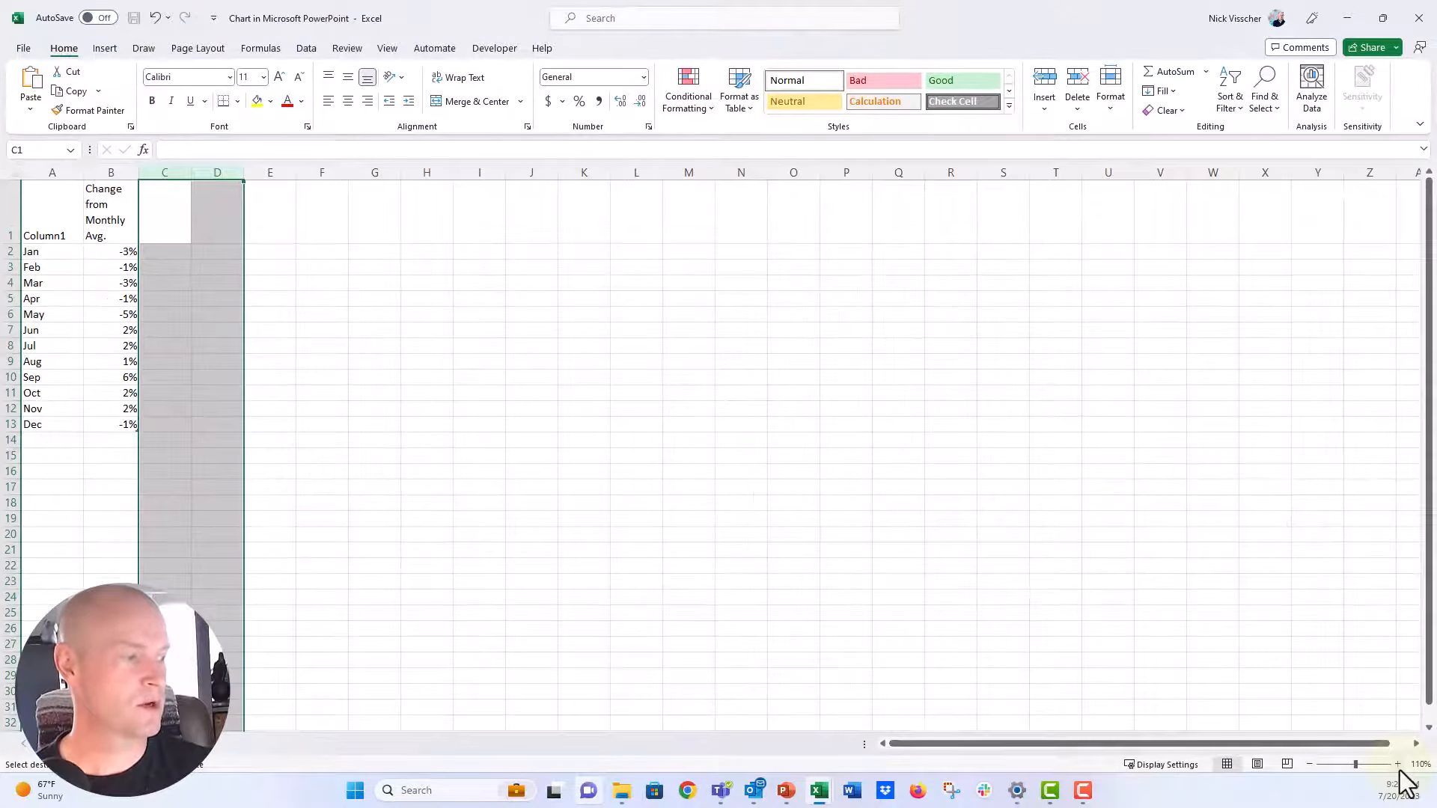
pyautogui.click(1398, 764)
pyautogui.click(1397, 765)
pyautogui.click(1398, 764)
pyautogui.click(1397, 765)
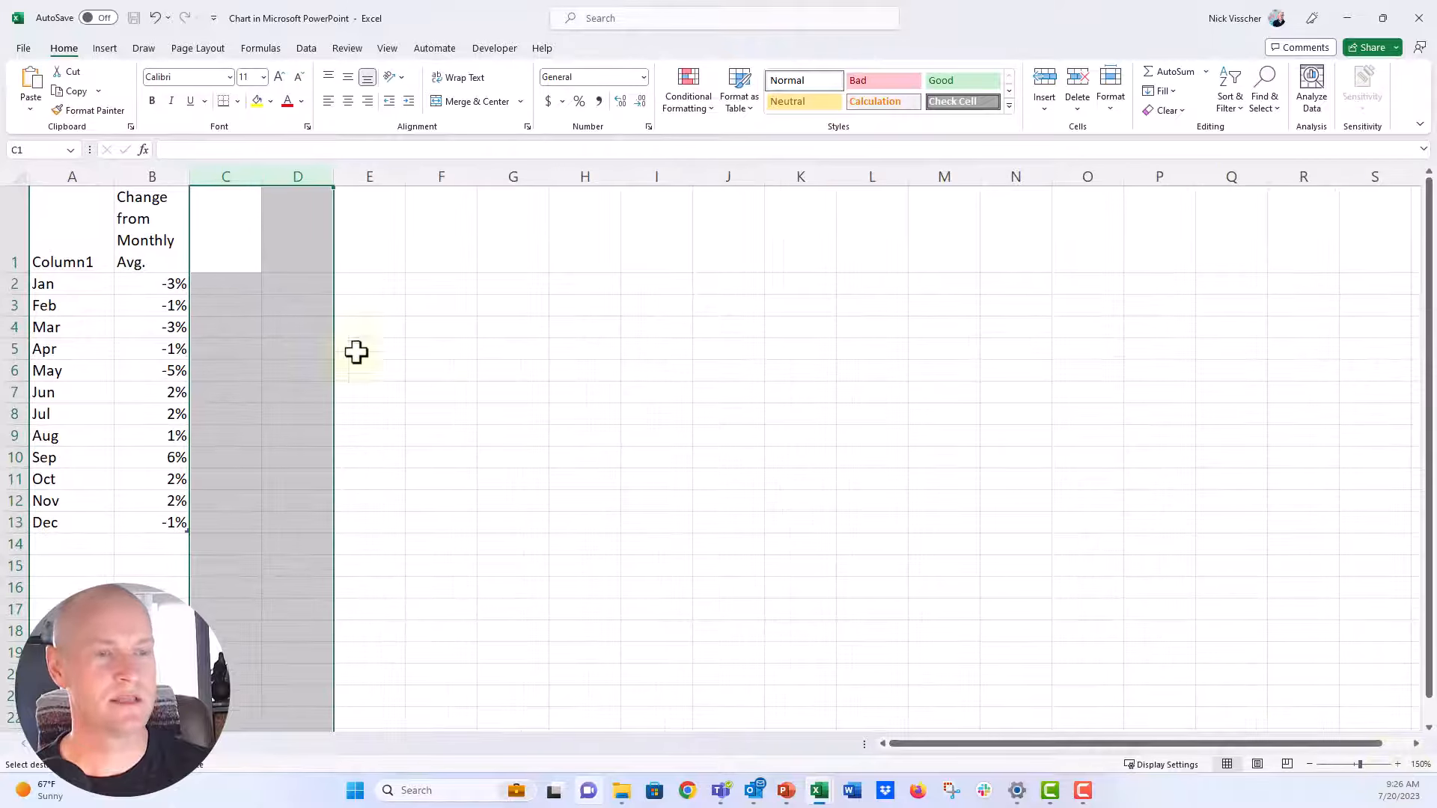
# Step: Enter the header Positive Values in cell C1, beside the Change from Monthly Avg. column
pyautogui.click(69, 244)
pyautogui.click(156, 518)
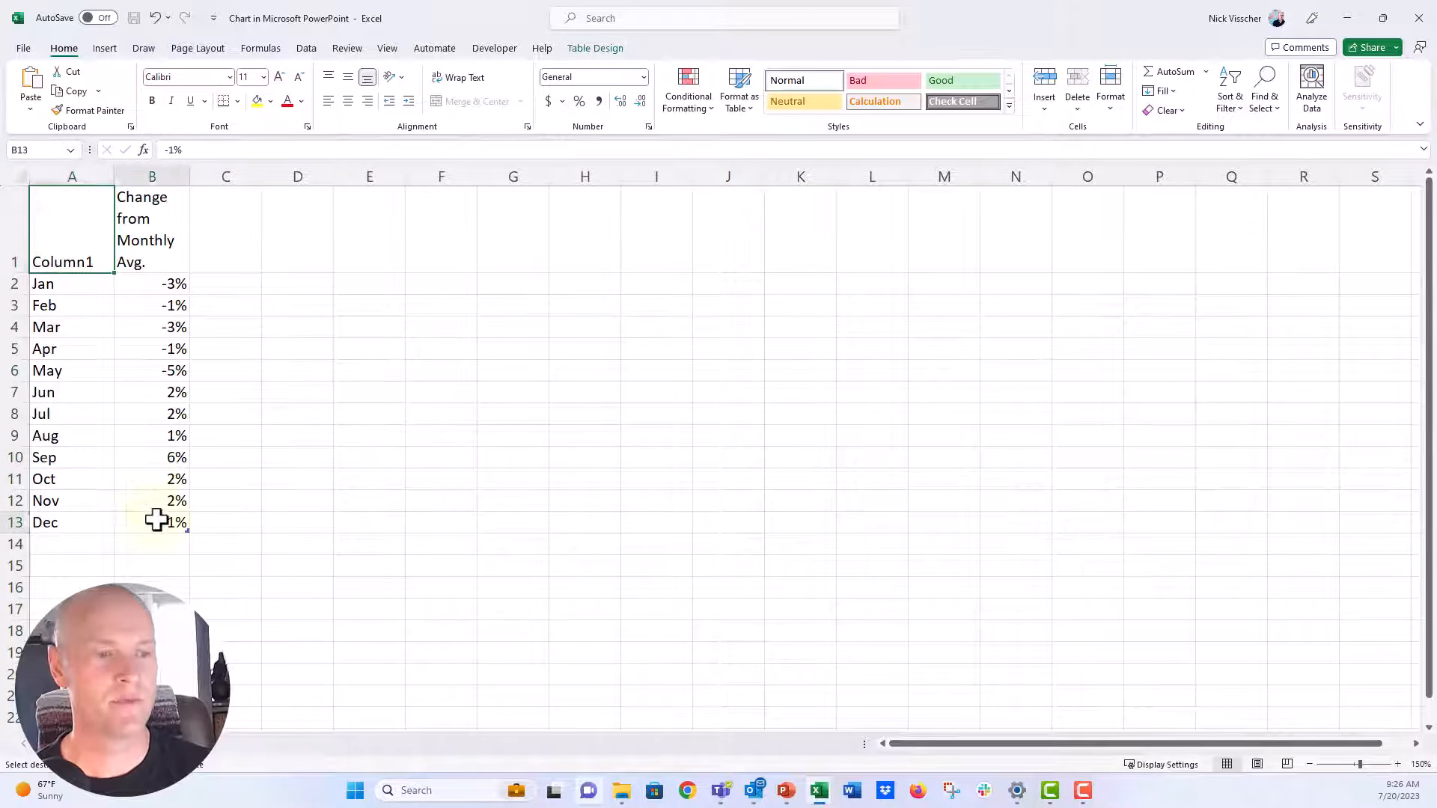
pyautogui.click(166, 233)
pyautogui.click(215, 219)
pyautogui.click(281, 221)
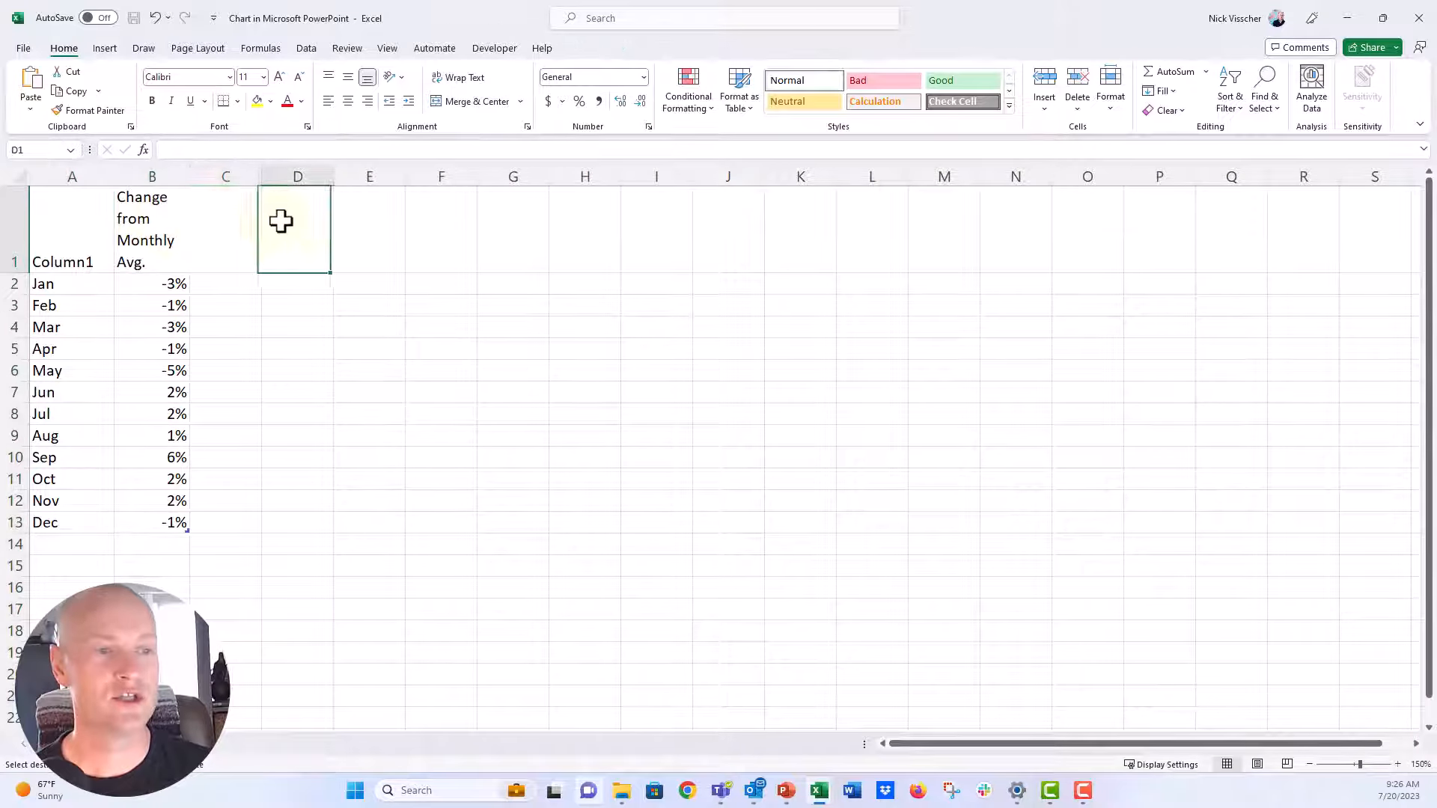
pyautogui.click(228, 221)
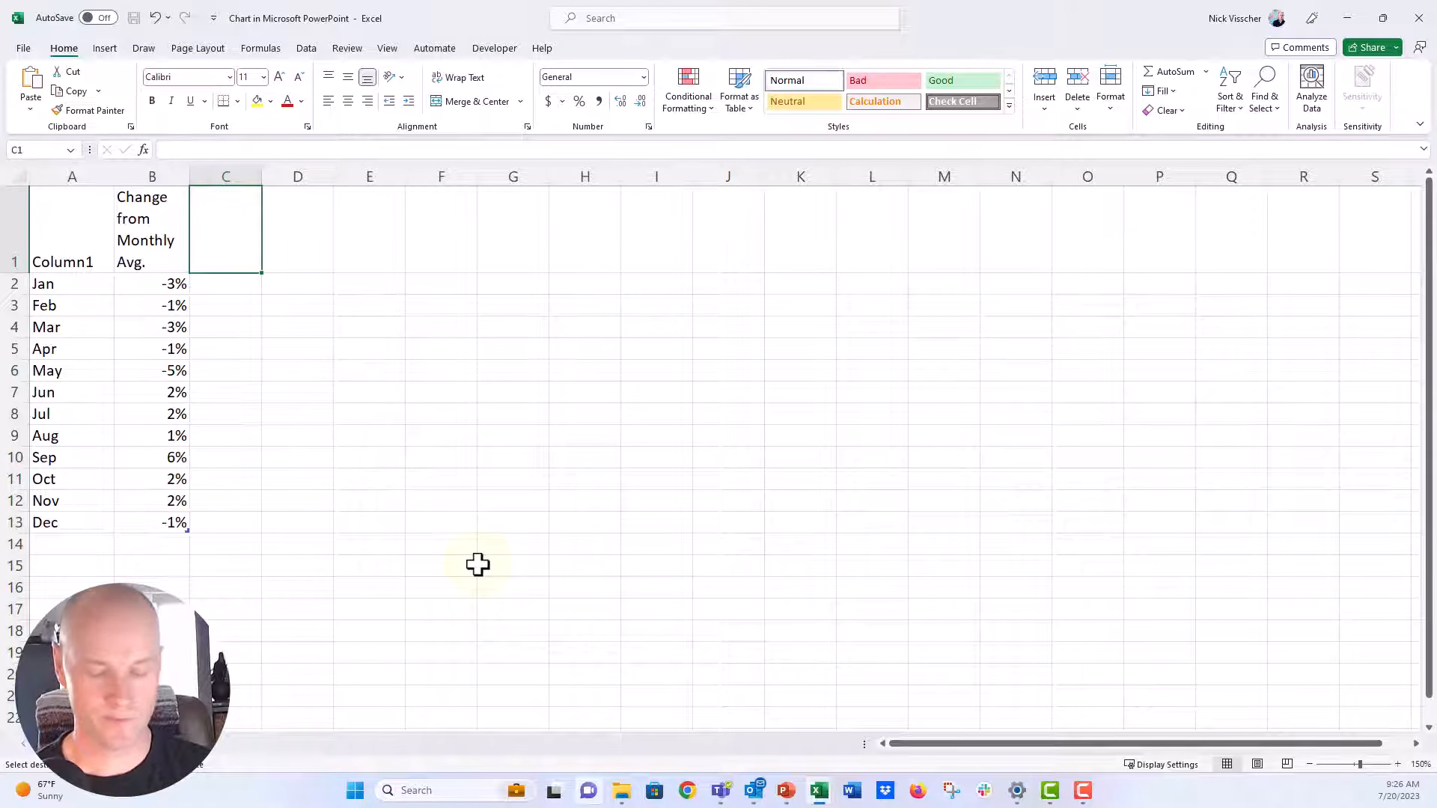
pyautogui.write('Posi')
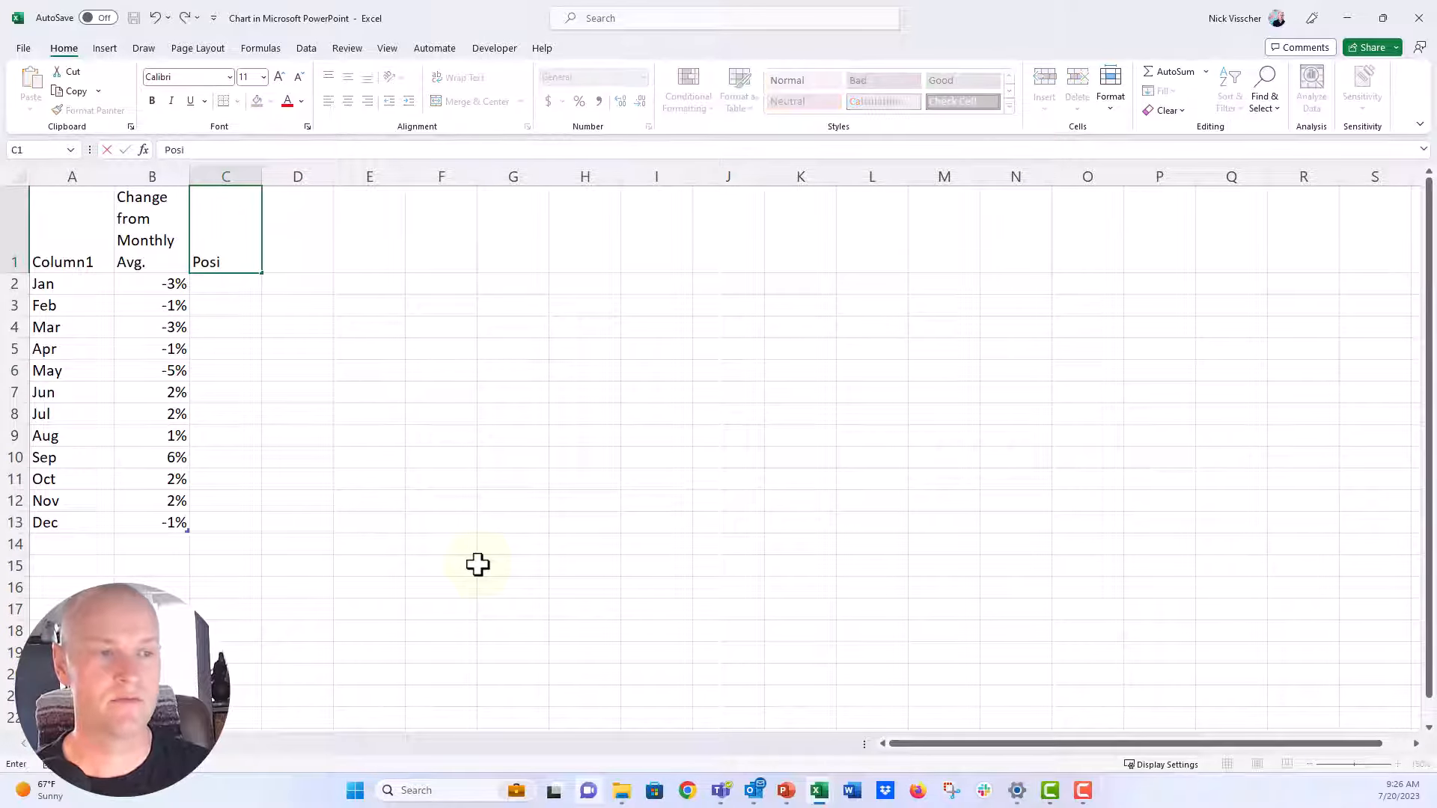
pyautogui.write('tiv')
pyautogui.press('BackSpace')
pyautogui.press('BackSpace')
pyautogui.press('BackSpace')
pyautogui.write('v')
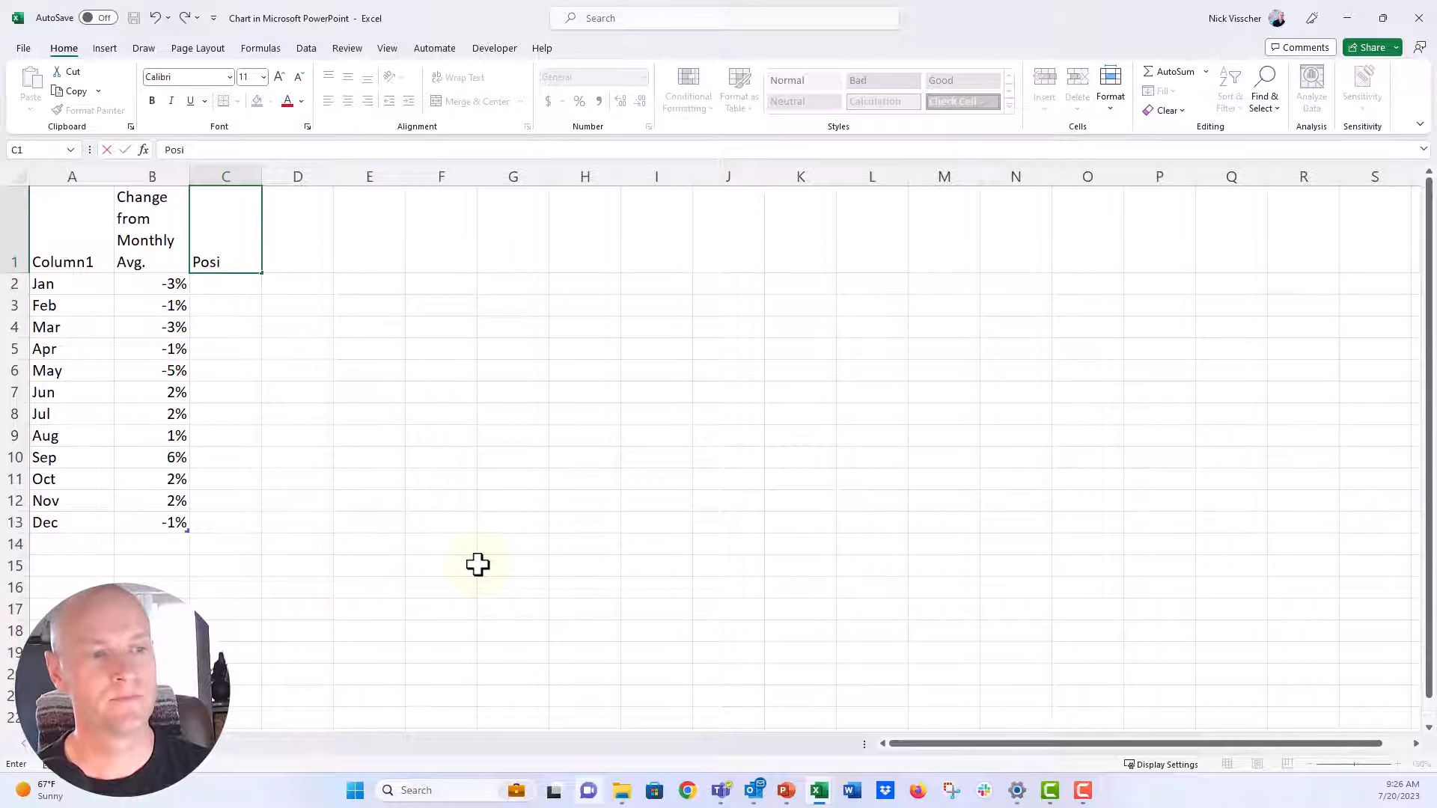
pyautogui.write('tive Values')
pyautogui.press('Tab')
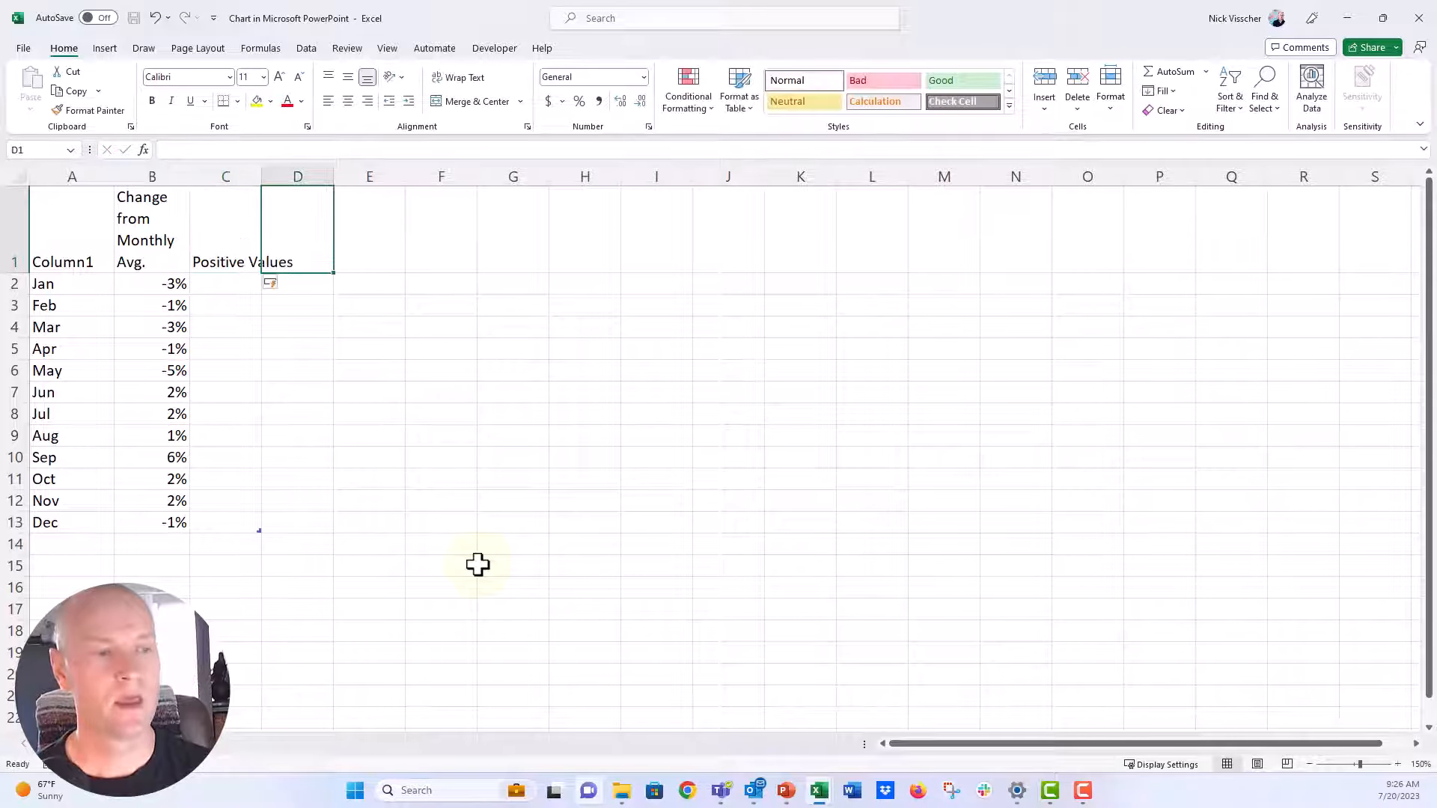
# Step: Set the header in cell C1 to Negative Values
pyautogui.press('Left')
pyautogui.write('Ne')
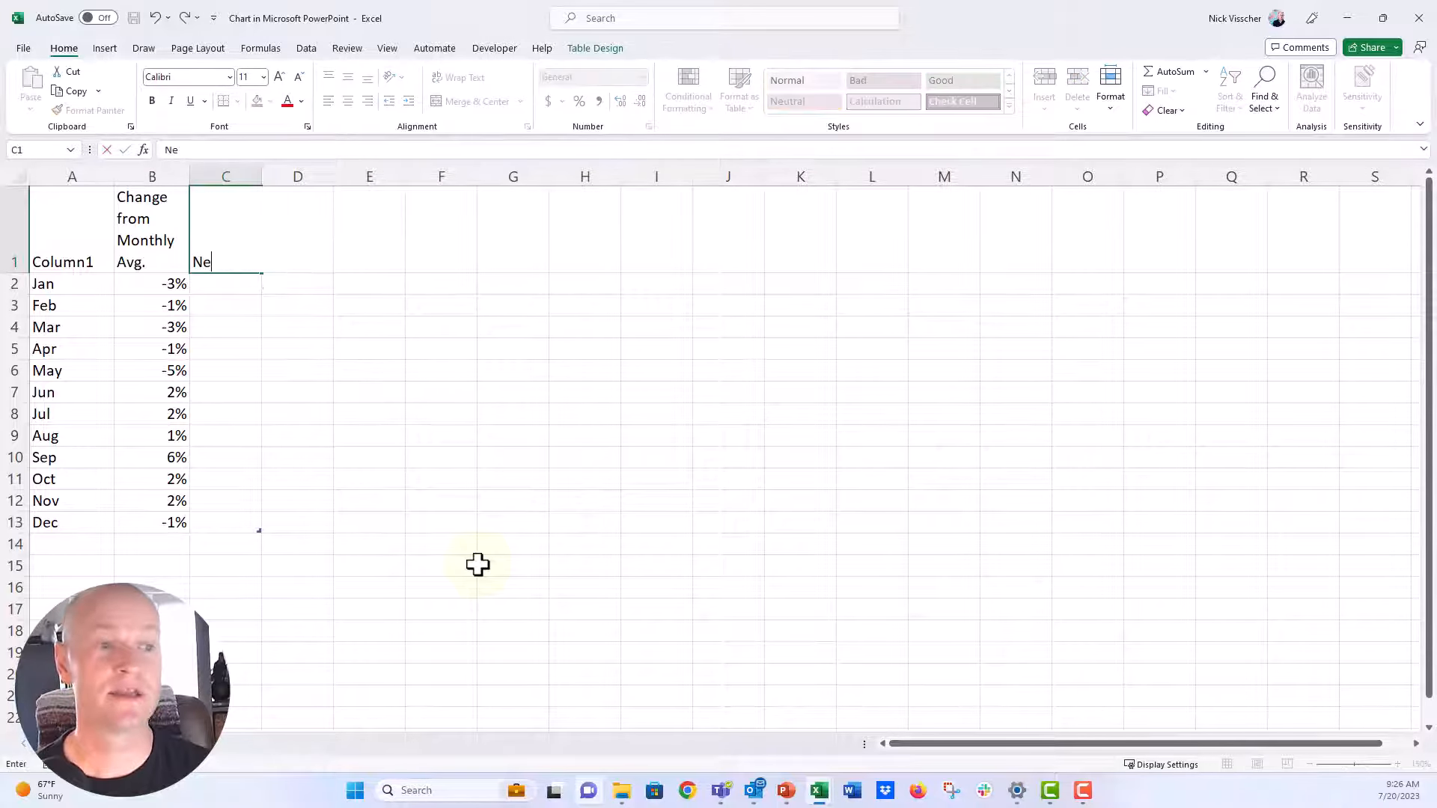
pyautogui.write('gative')
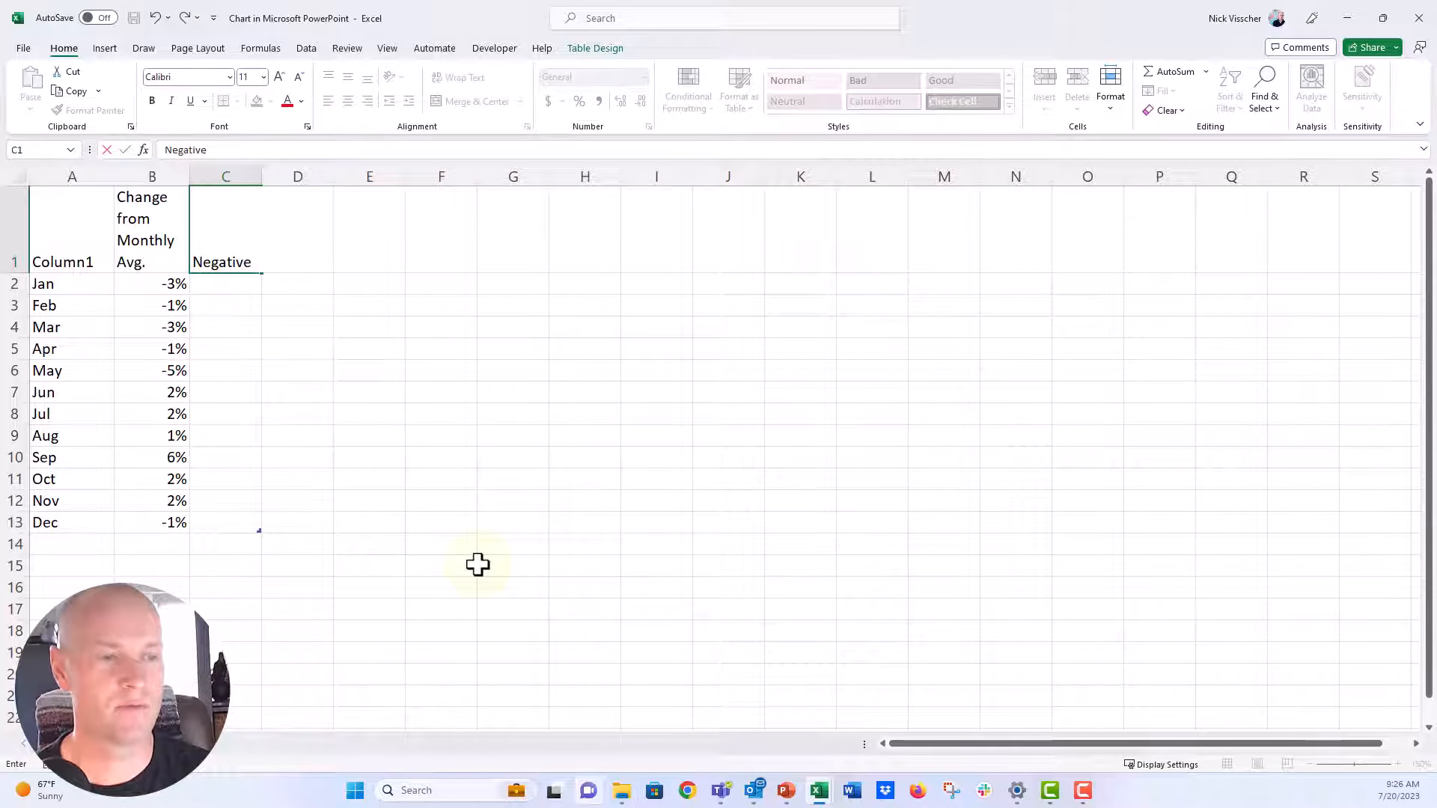
pyautogui.write(' Values')
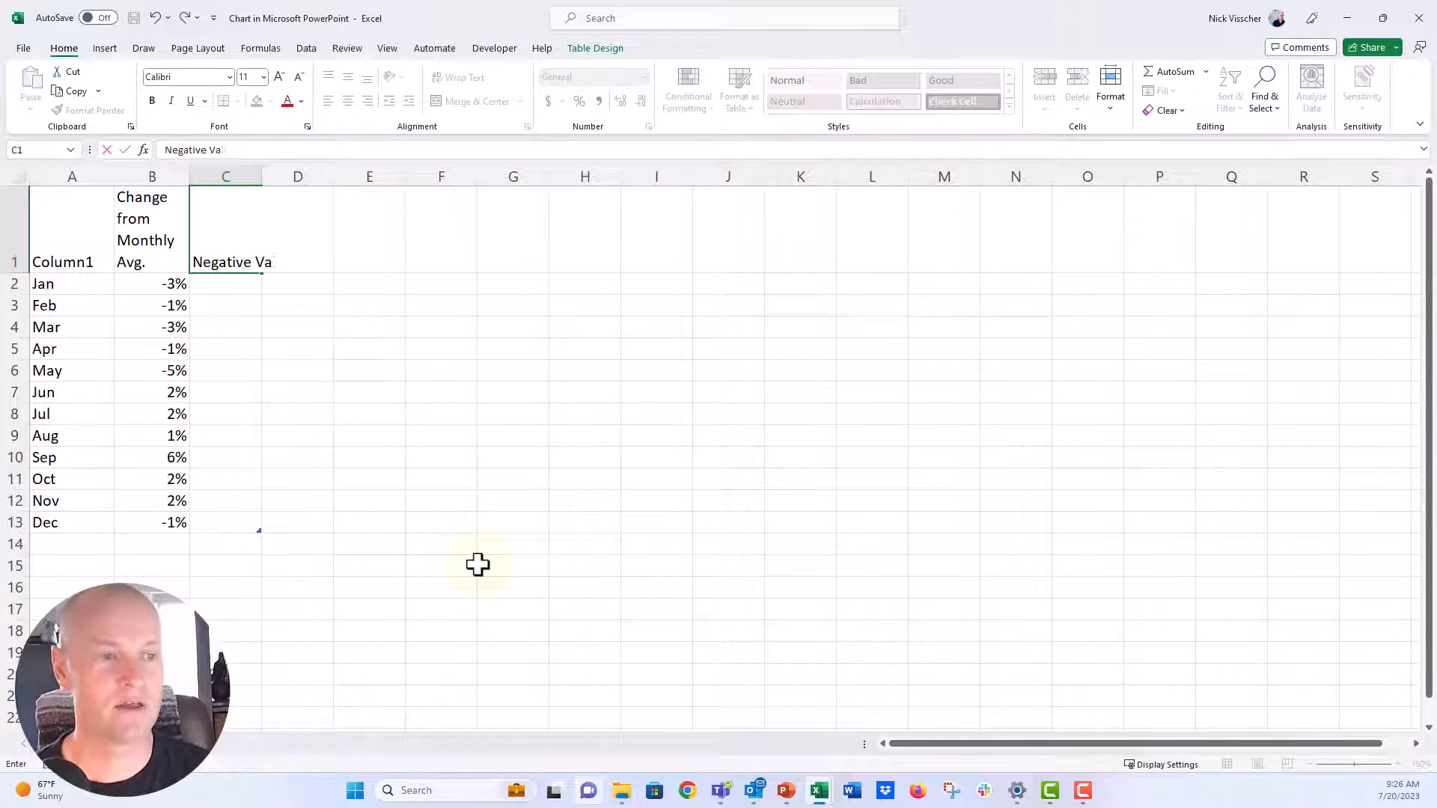
pyautogui.press('Return')
# Step: Add the header Positive Values in cell D1, beside the Negative Values column
pyautogui.press('Up')
pyautogui.press('Right')
pyautogui.press('Right')
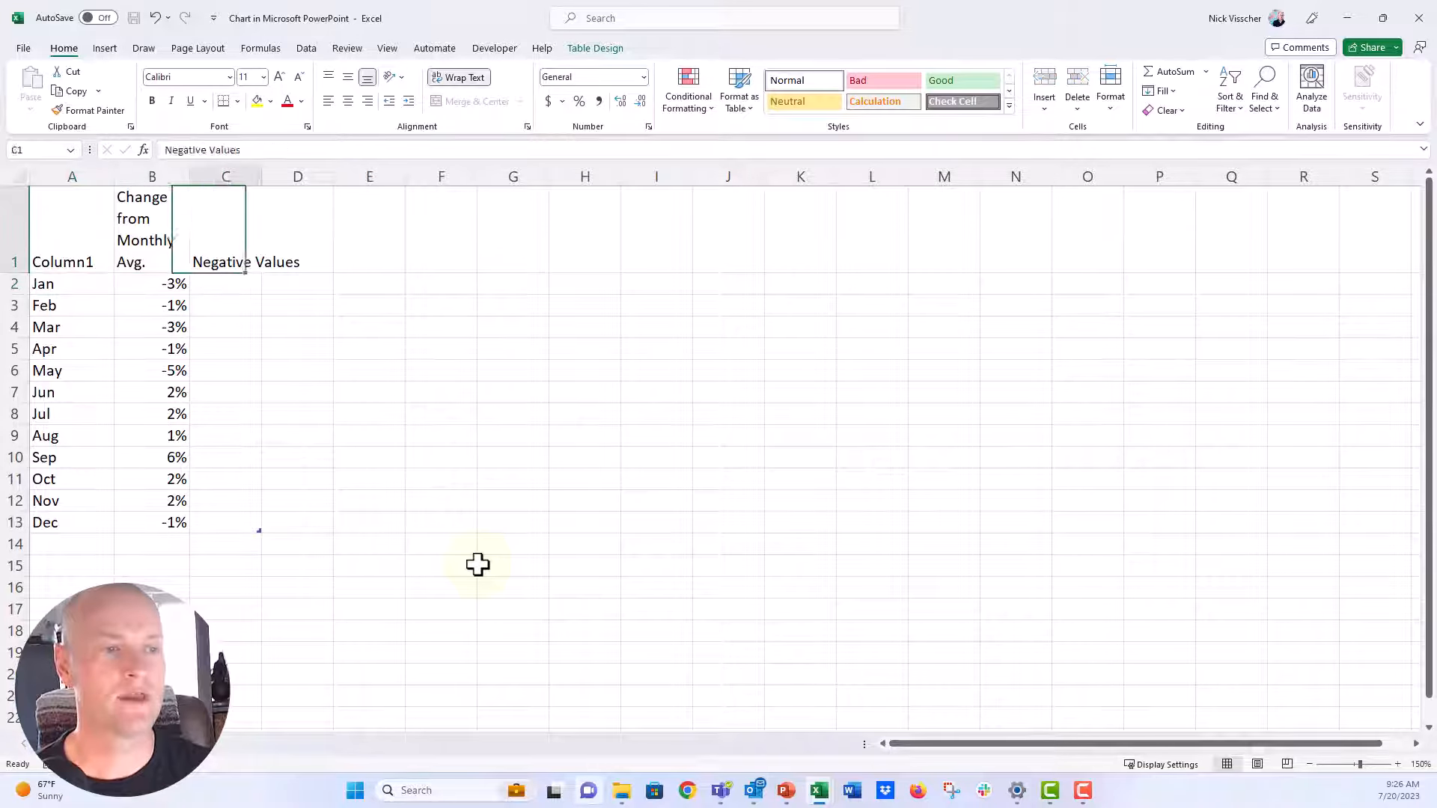
pyautogui.press('Right')
pyautogui.write('Posi')
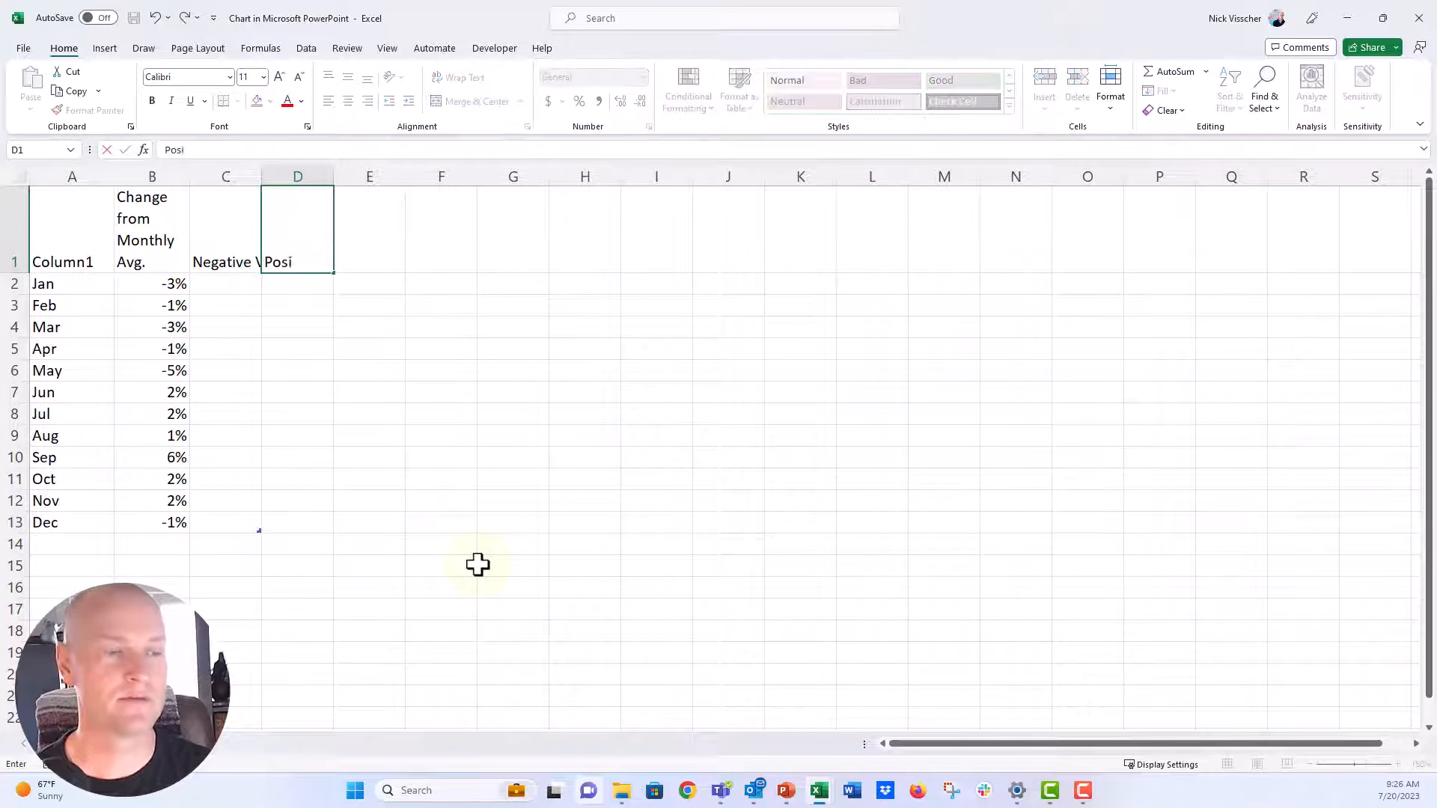
pyautogui.write('tive Values')
pyautogui.press('Return')
pyautogui.press('Left')
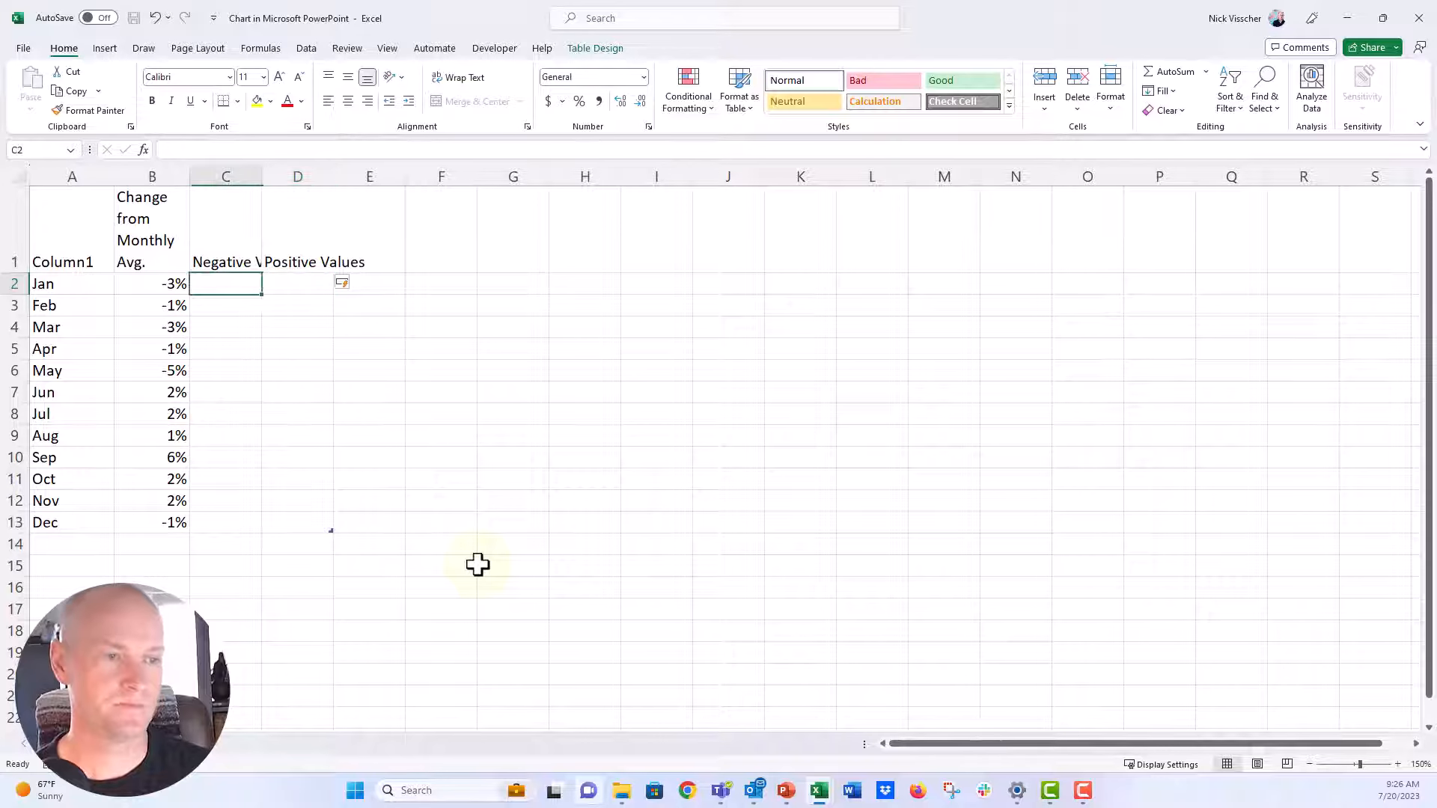
pyautogui.press('Left')
pyautogui.press('Up')
pyautogui.press('Left')
pyautogui.press('Down')
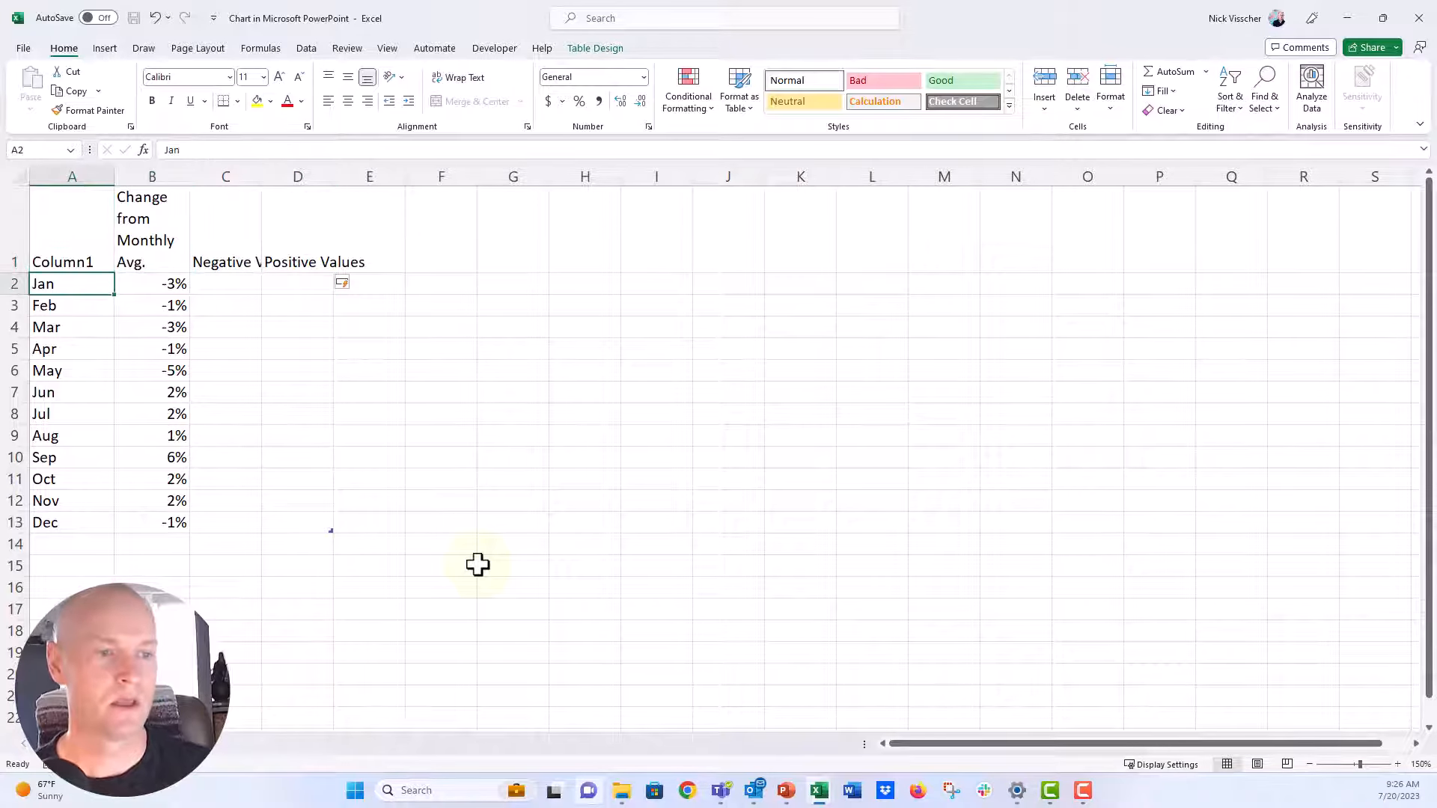
pyautogui.click(282, 526)
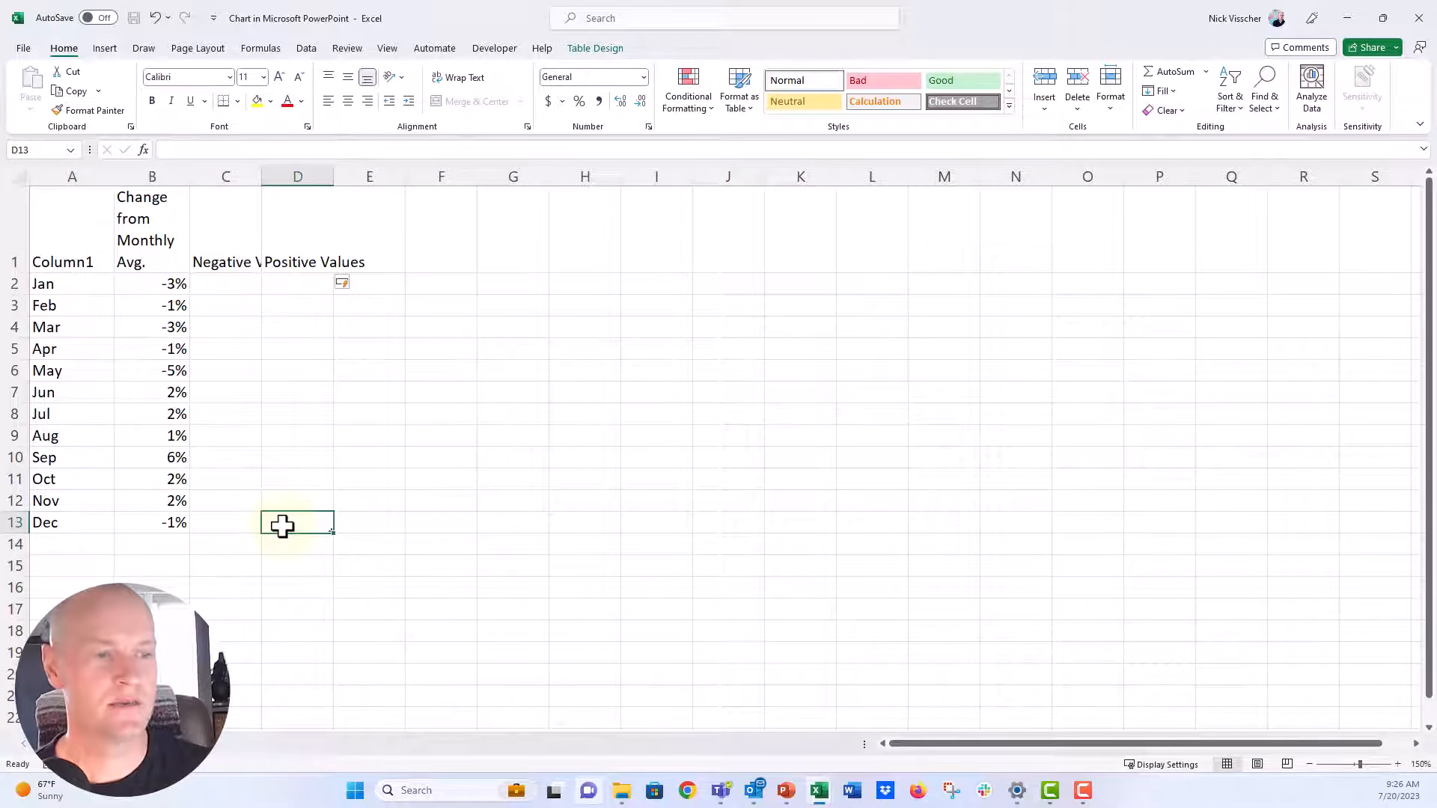
pyautogui.click(307, 544)
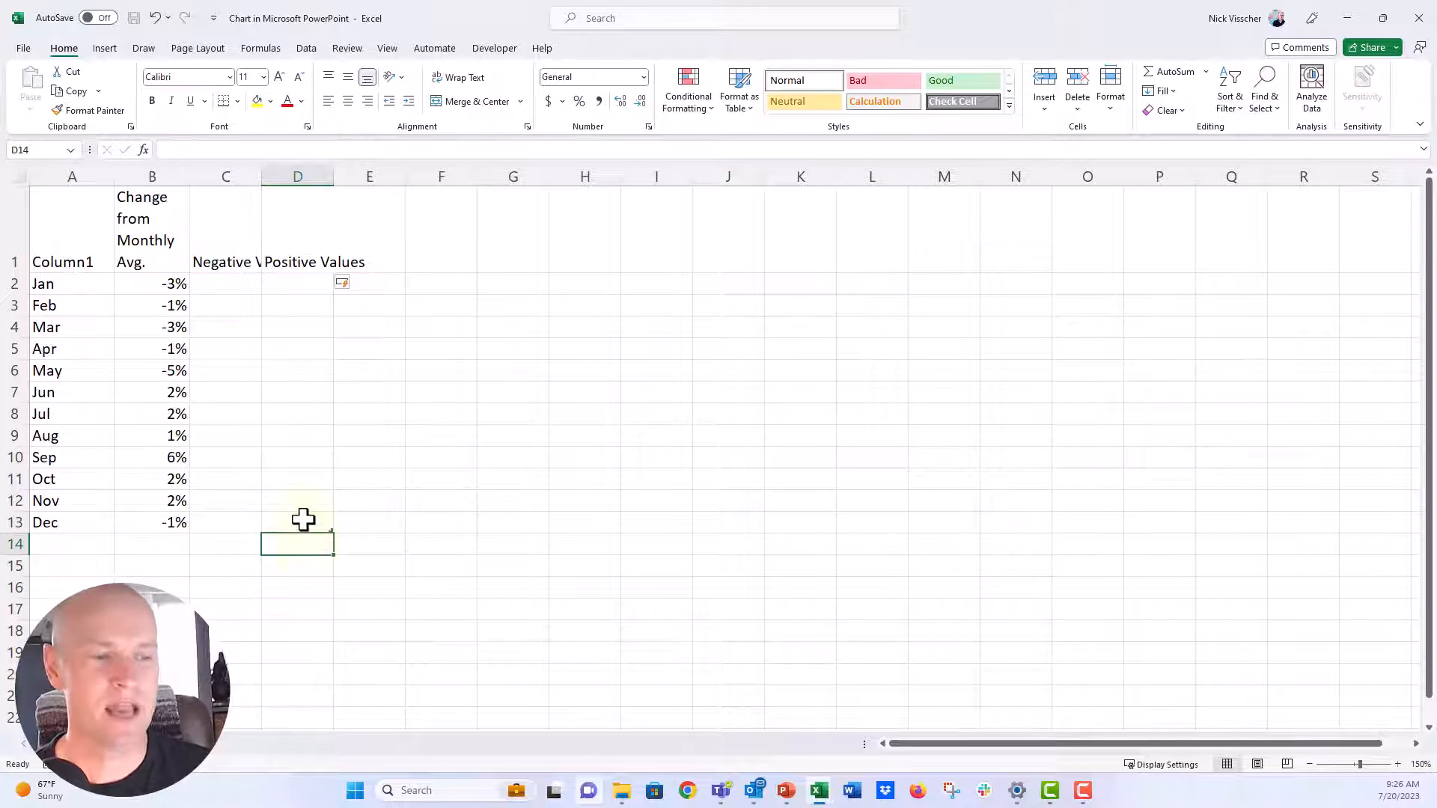
# Step: Convert the table spanning A1:D13 to a normal range
pyautogui.moveTo(302, 520); pyautogui.dragTo(62, 215)
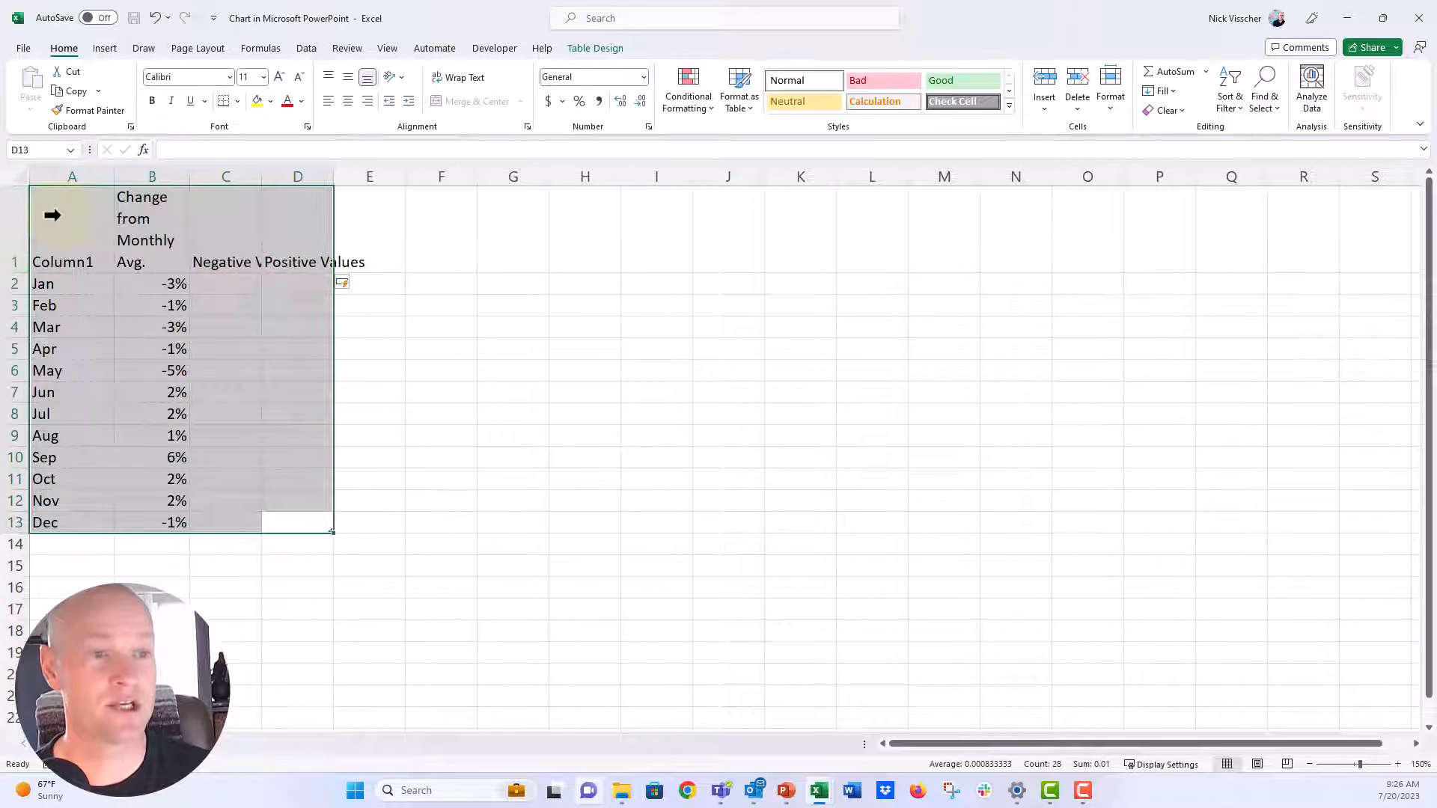
pyautogui.click(589, 49)
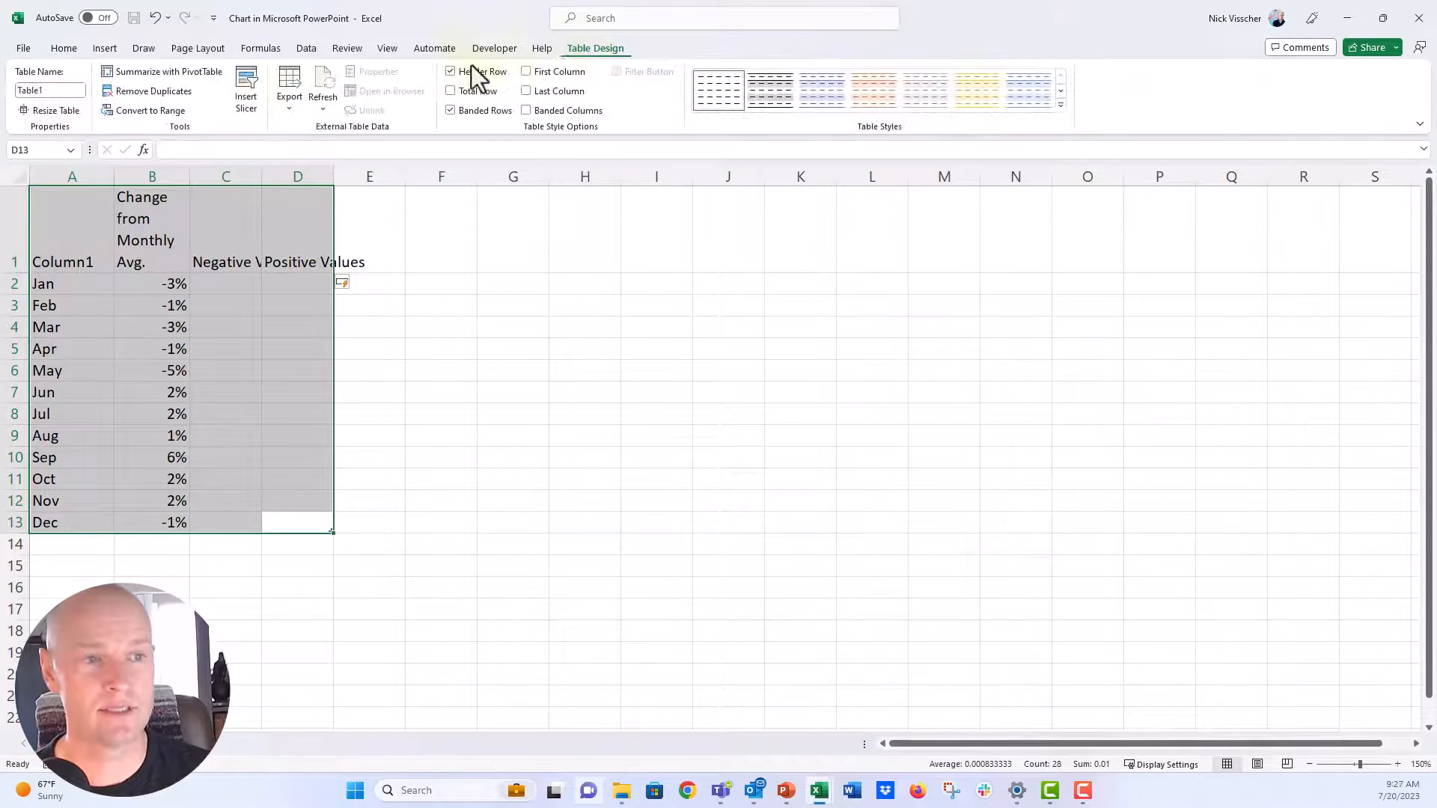
pyautogui.click(153, 113)
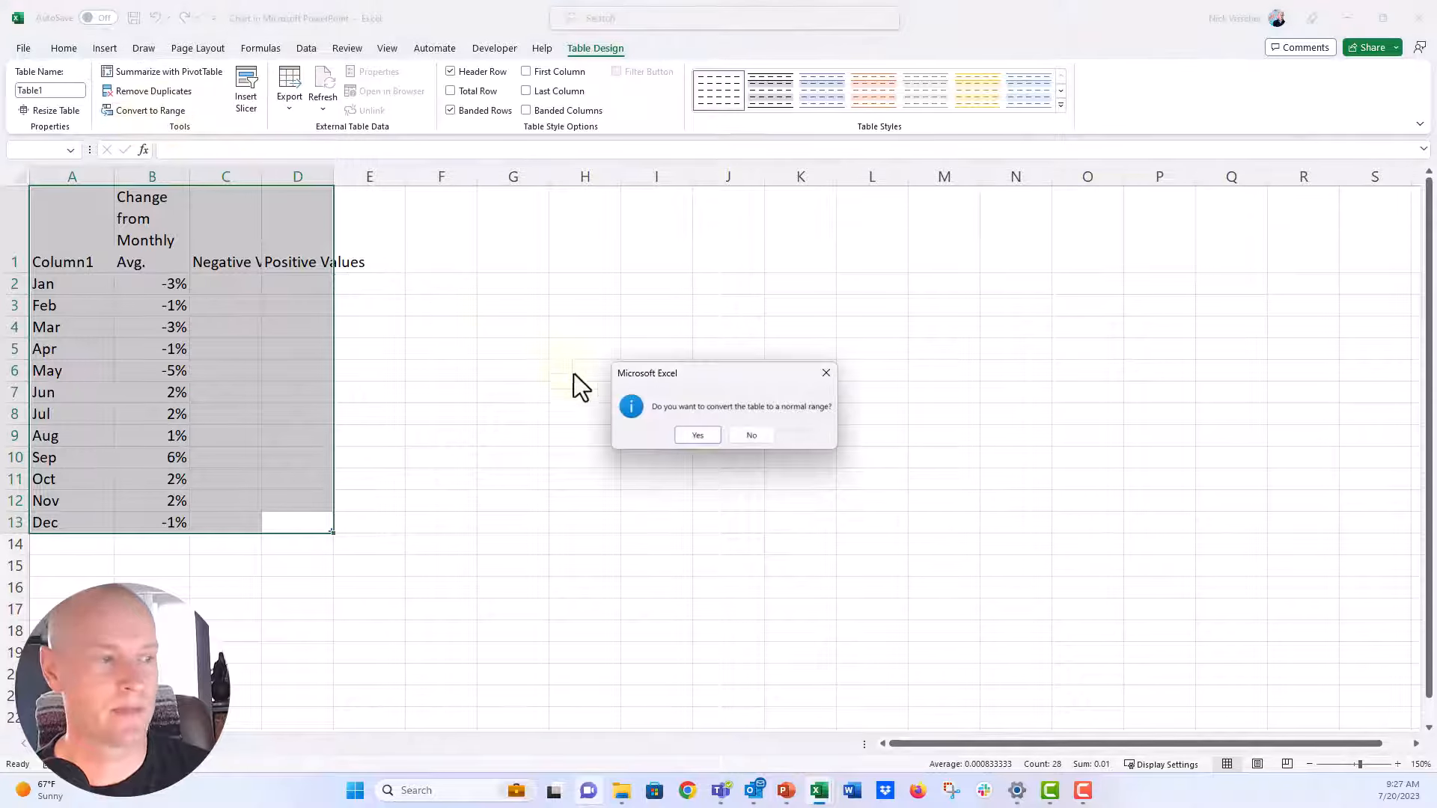
pyautogui.click(696, 436)
pyautogui.click(375, 553)
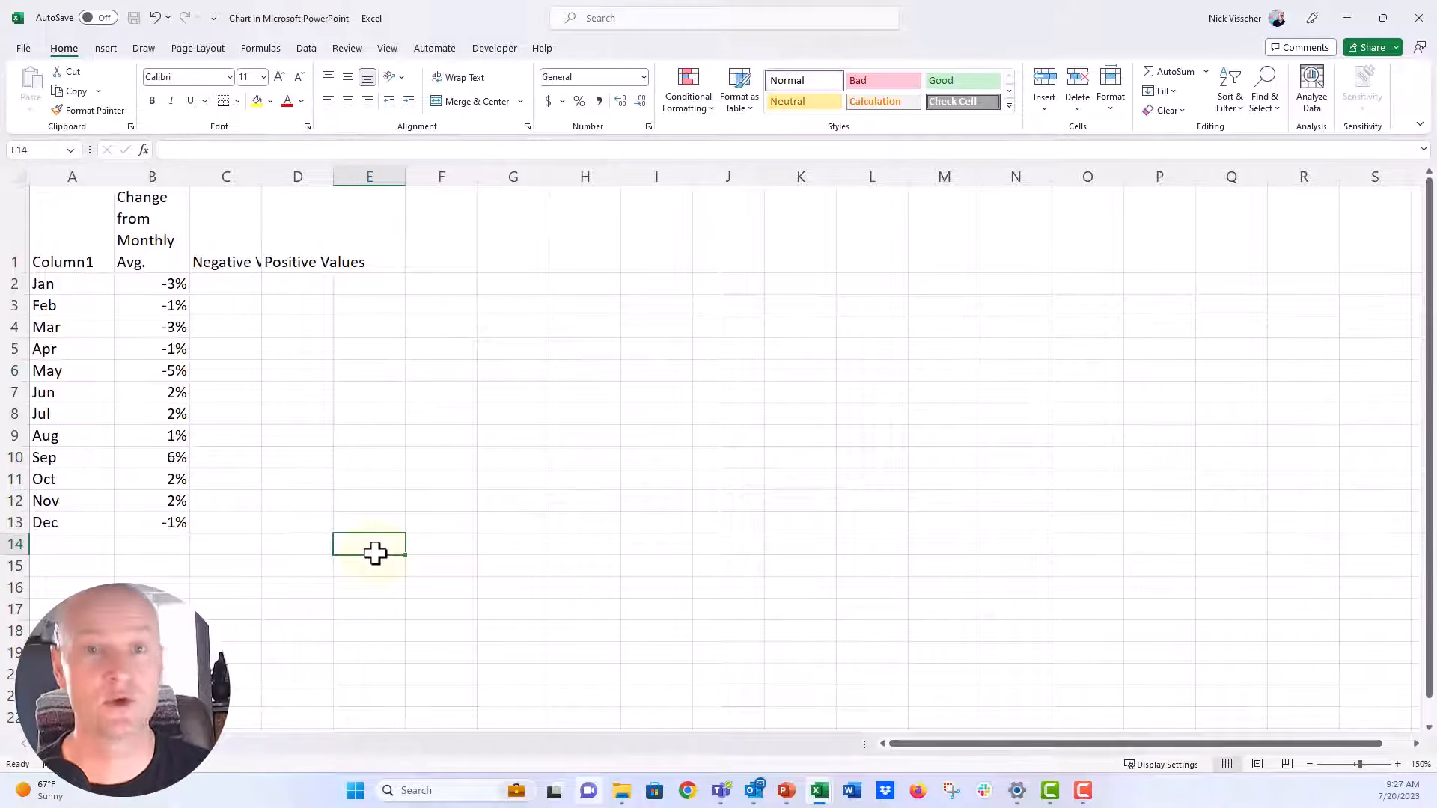
# Step: Wrap the text of the Negative Values and Positive Values headers in cells C1:D1
pyautogui.click(87, 242)
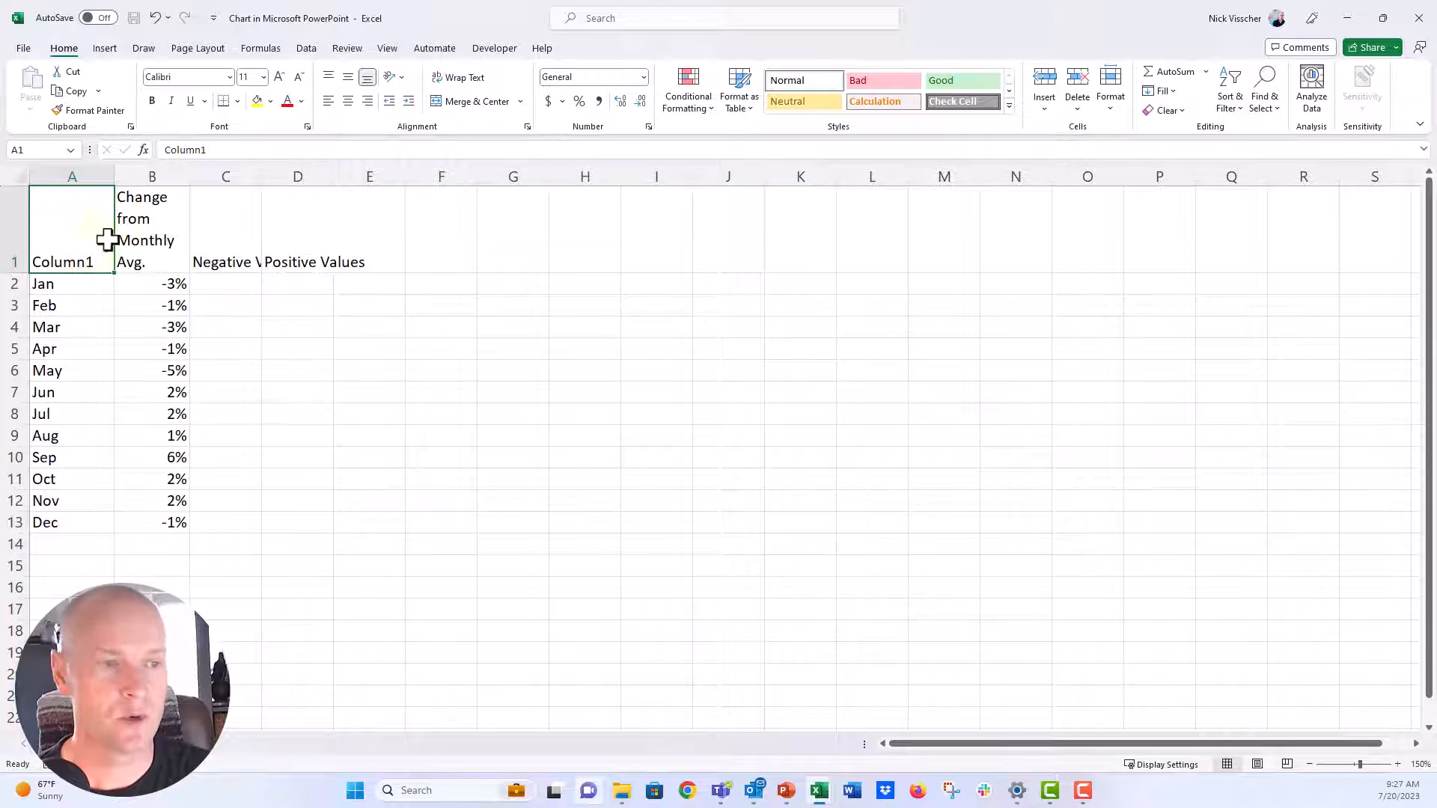
pyautogui.moveTo(253, 218); pyautogui.dragTo(280, 212)
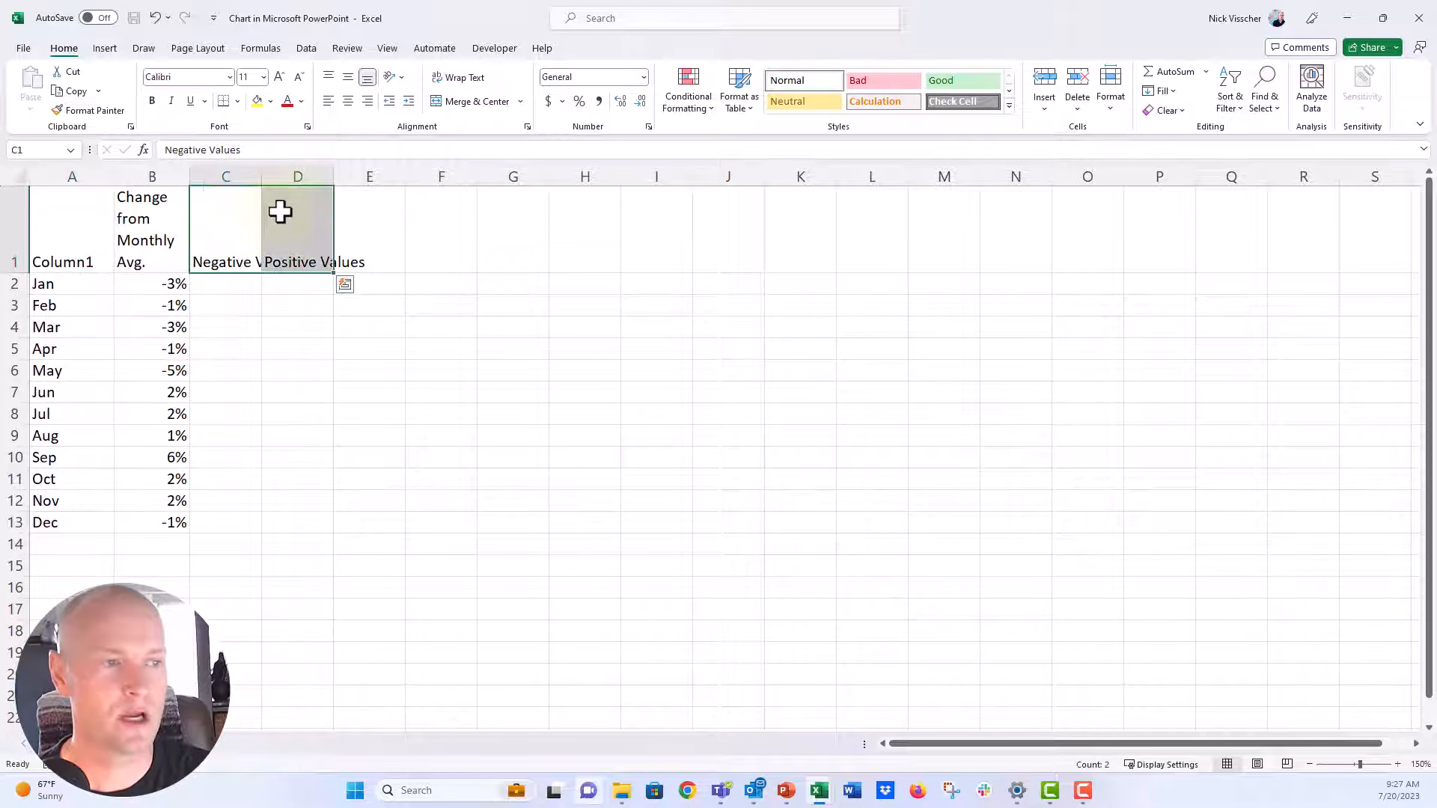
pyautogui.click(453, 79)
pyautogui.click(227, 287)
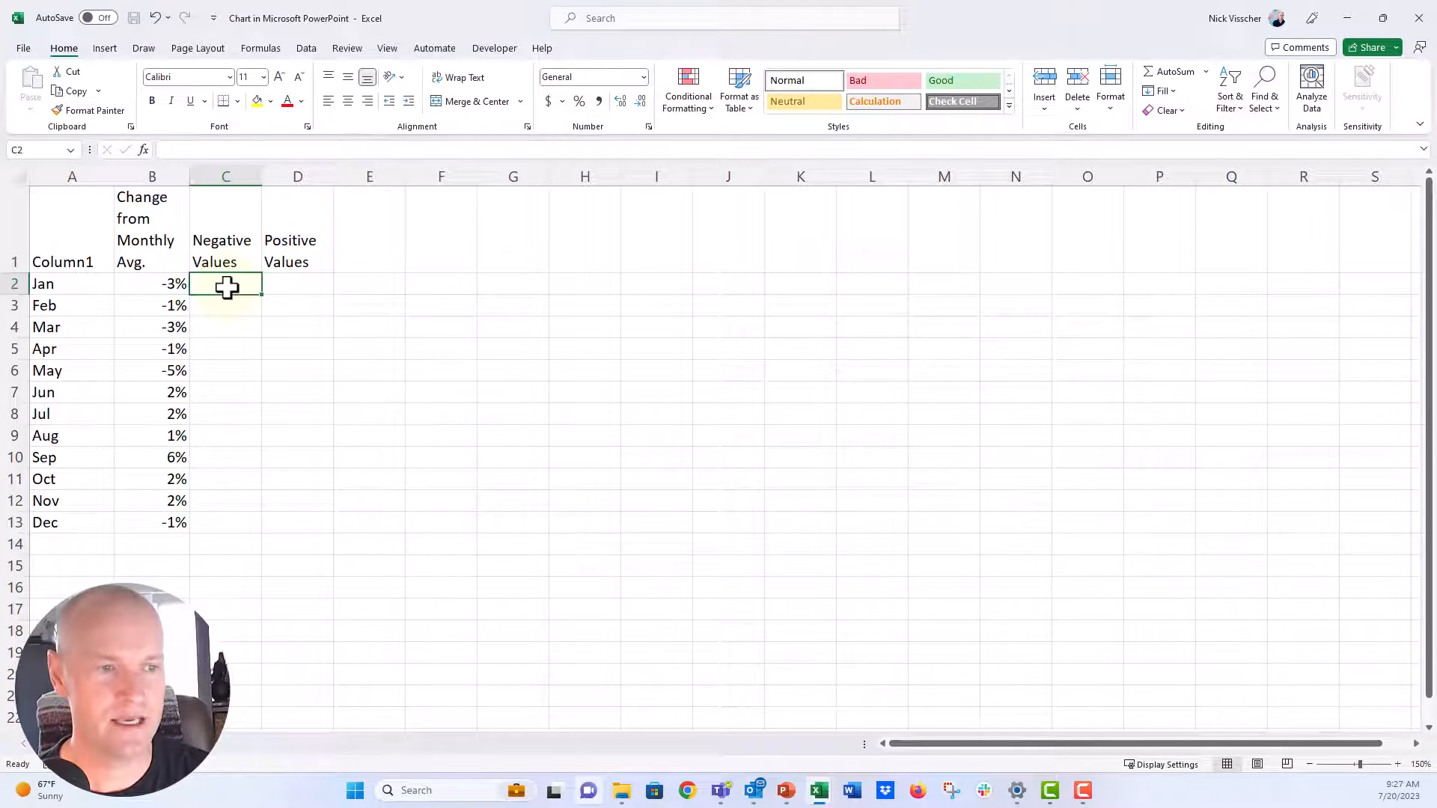
pyautogui.click(126, 285)
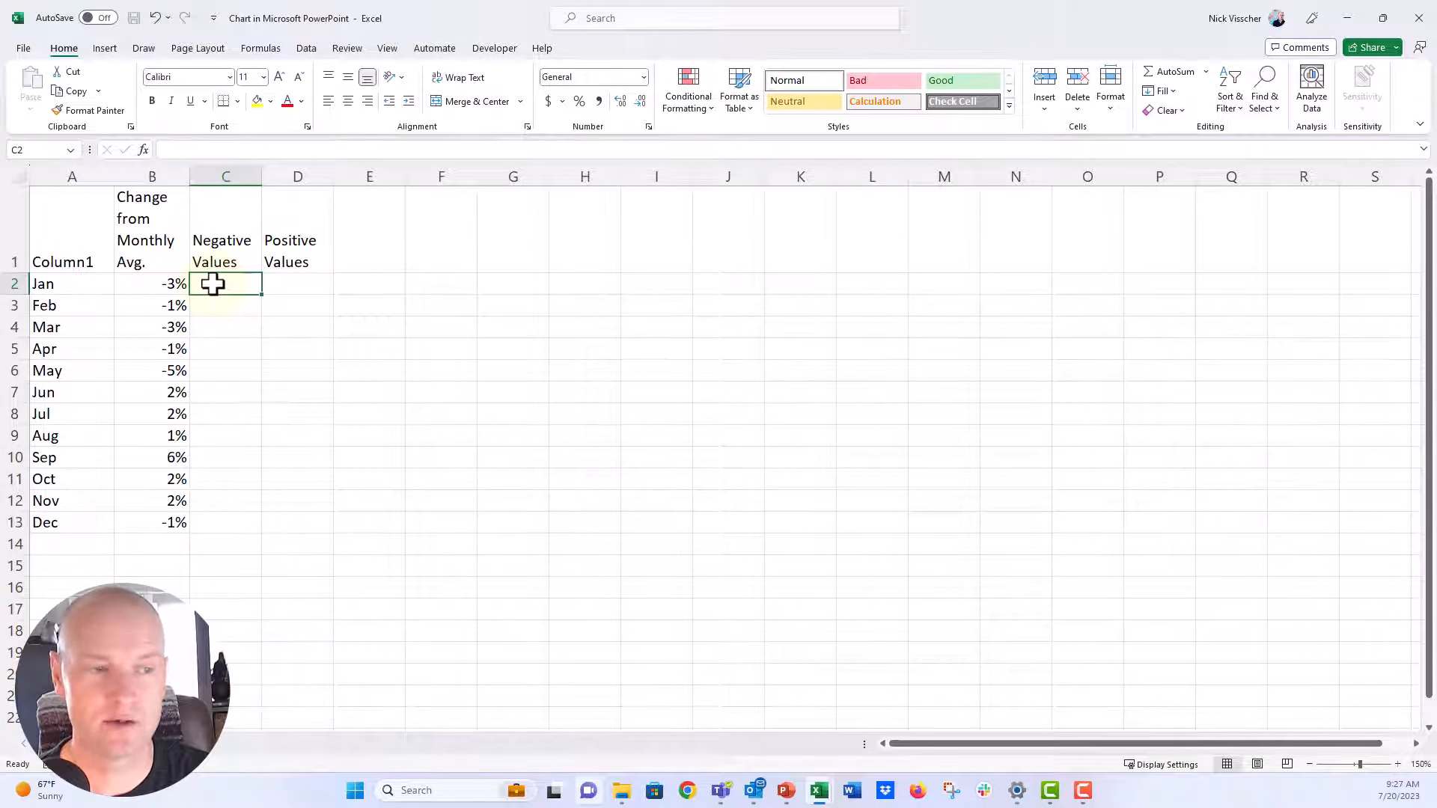
pyautogui.click(294, 288)
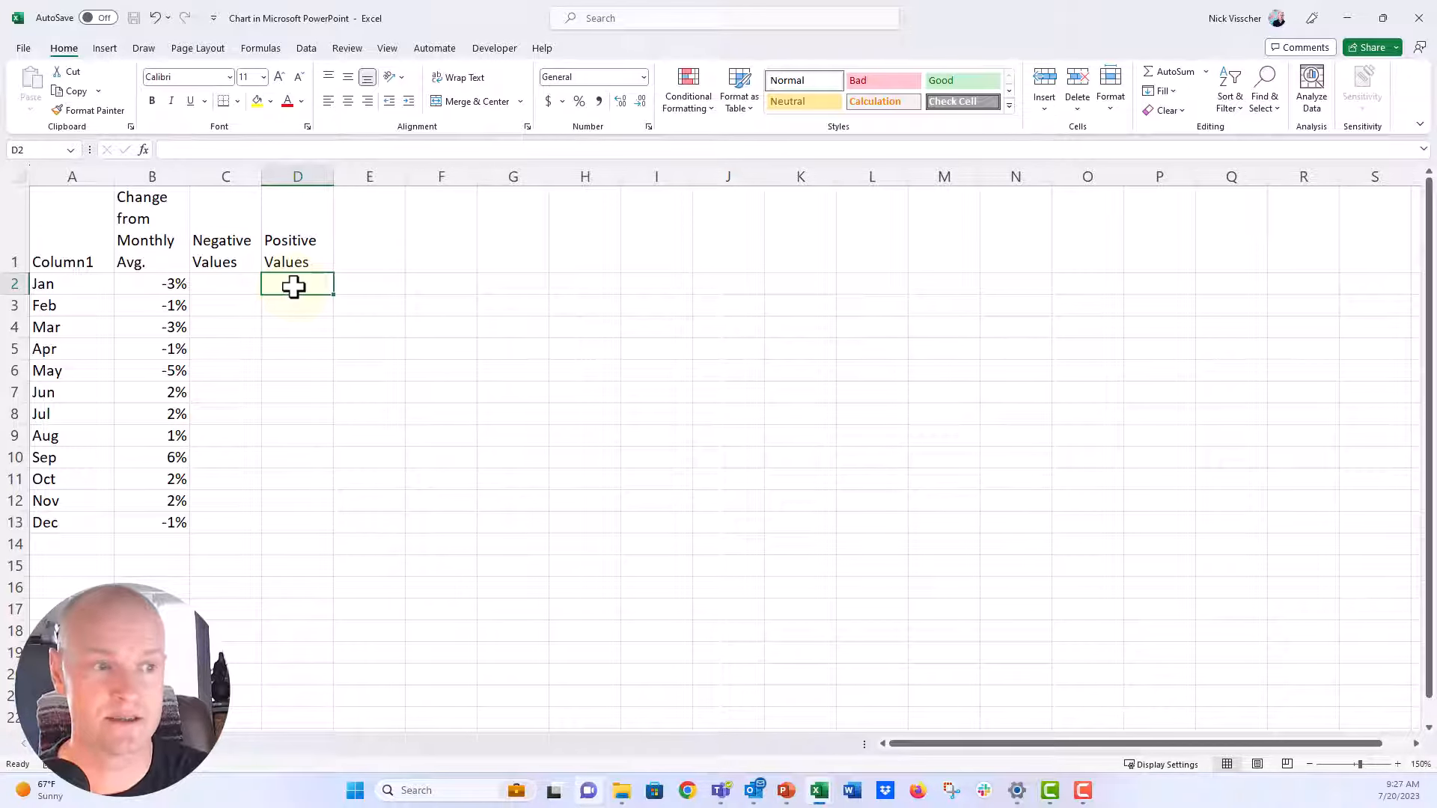
# Step: Enter the formula =IF(B2<0,B2,NA()) in cell C2 under Negative Values and format the cell as a percentage
pyautogui.click(241, 289)
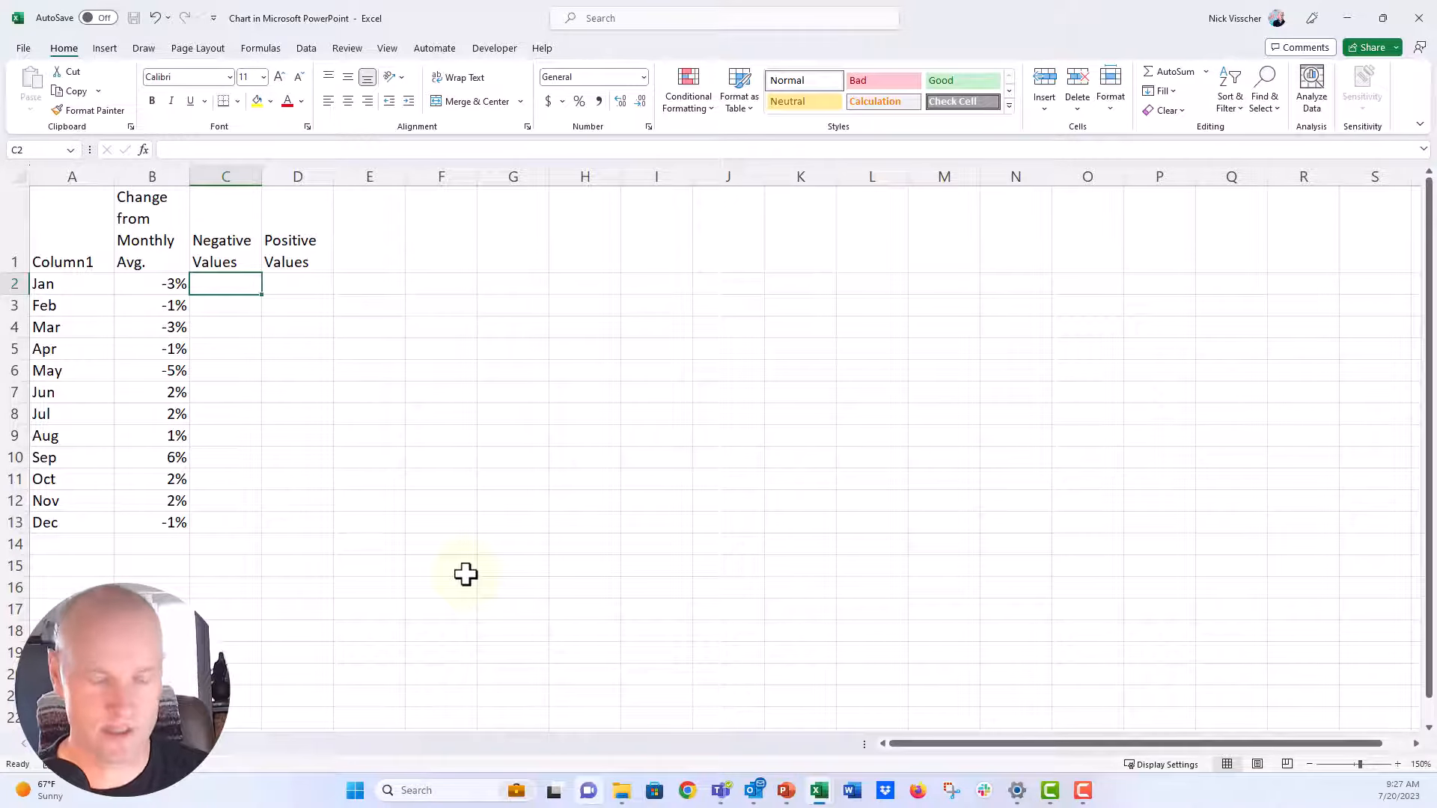
pyautogui.write('=if(')
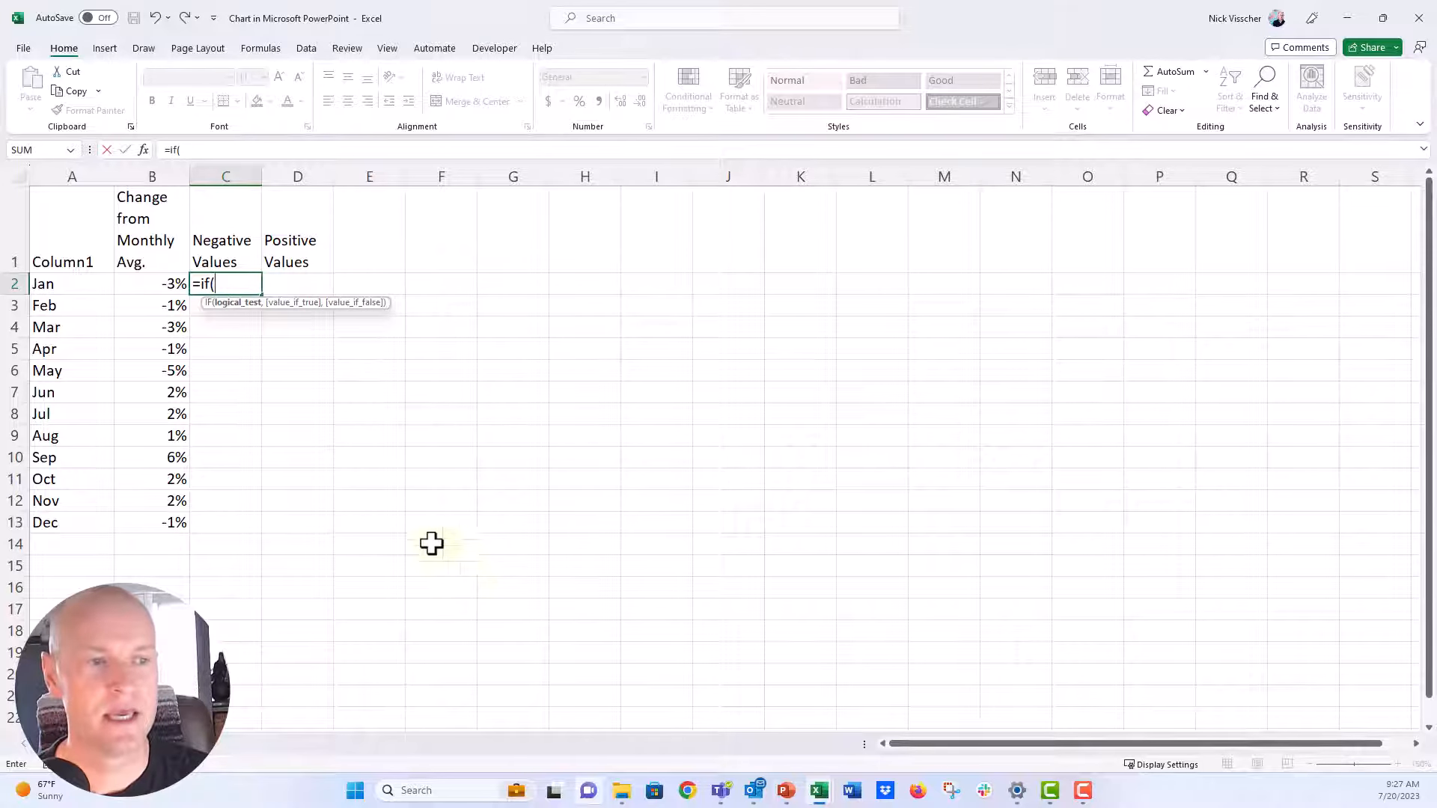
pyautogui.click(148, 285)
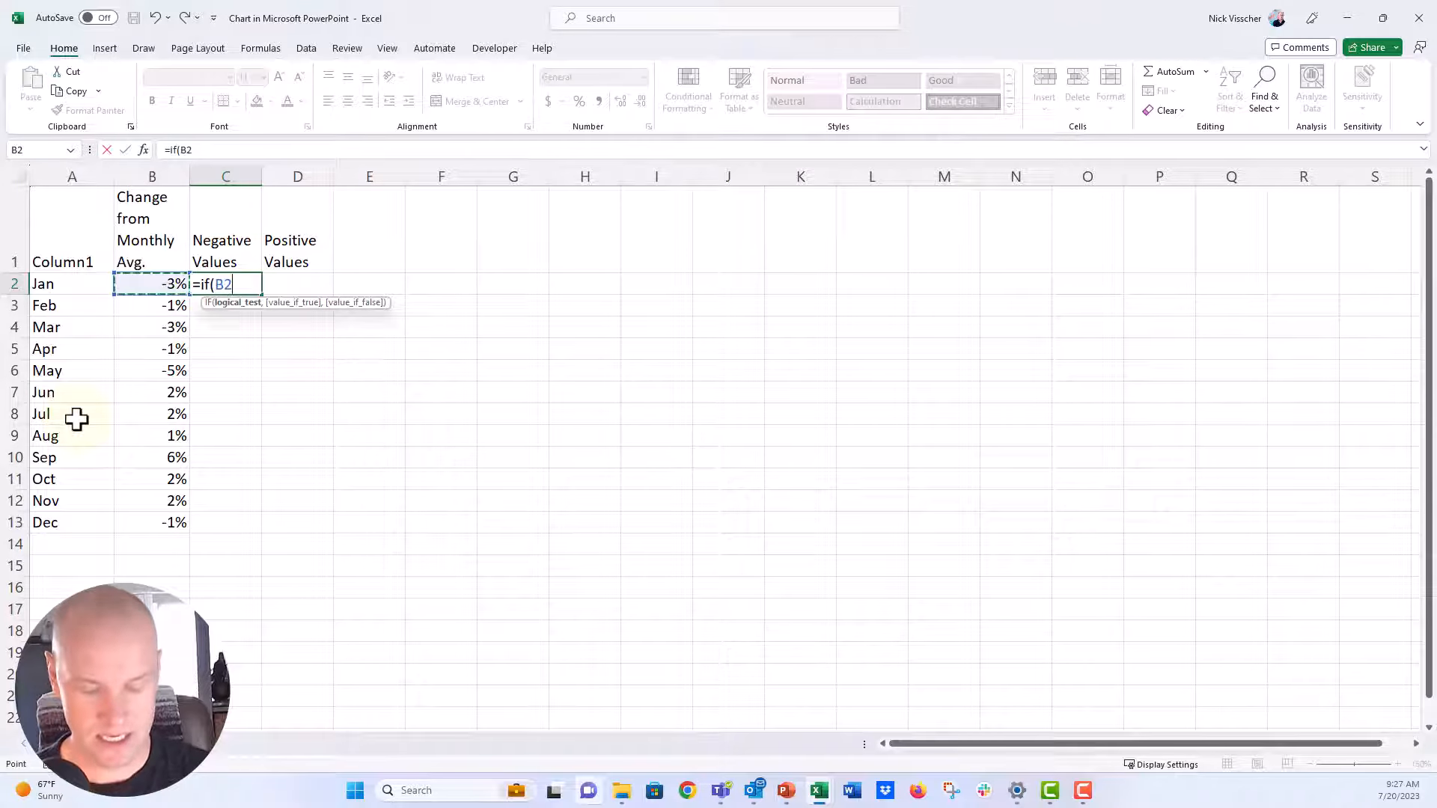
pyautogui.write('<')
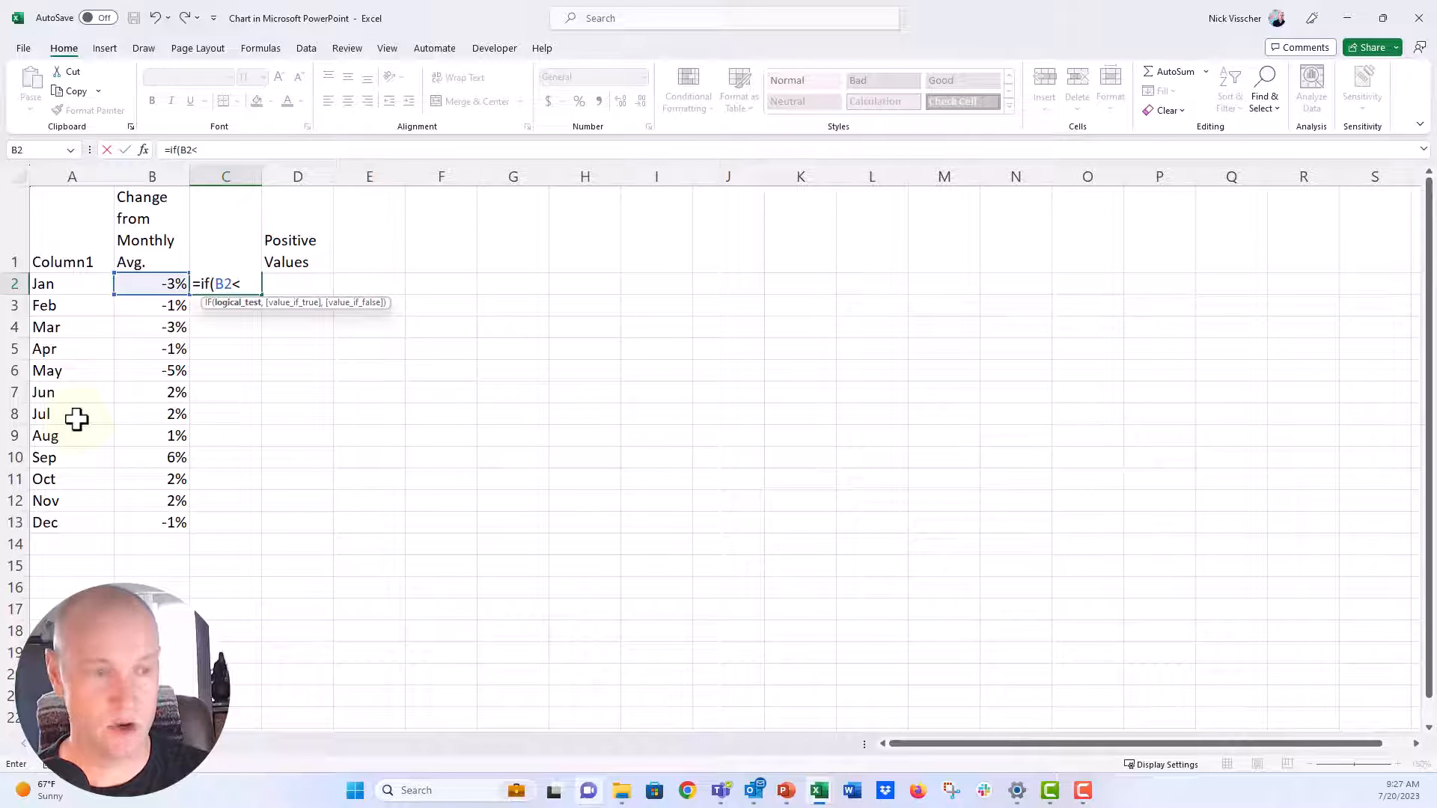
pyautogui.write('0')
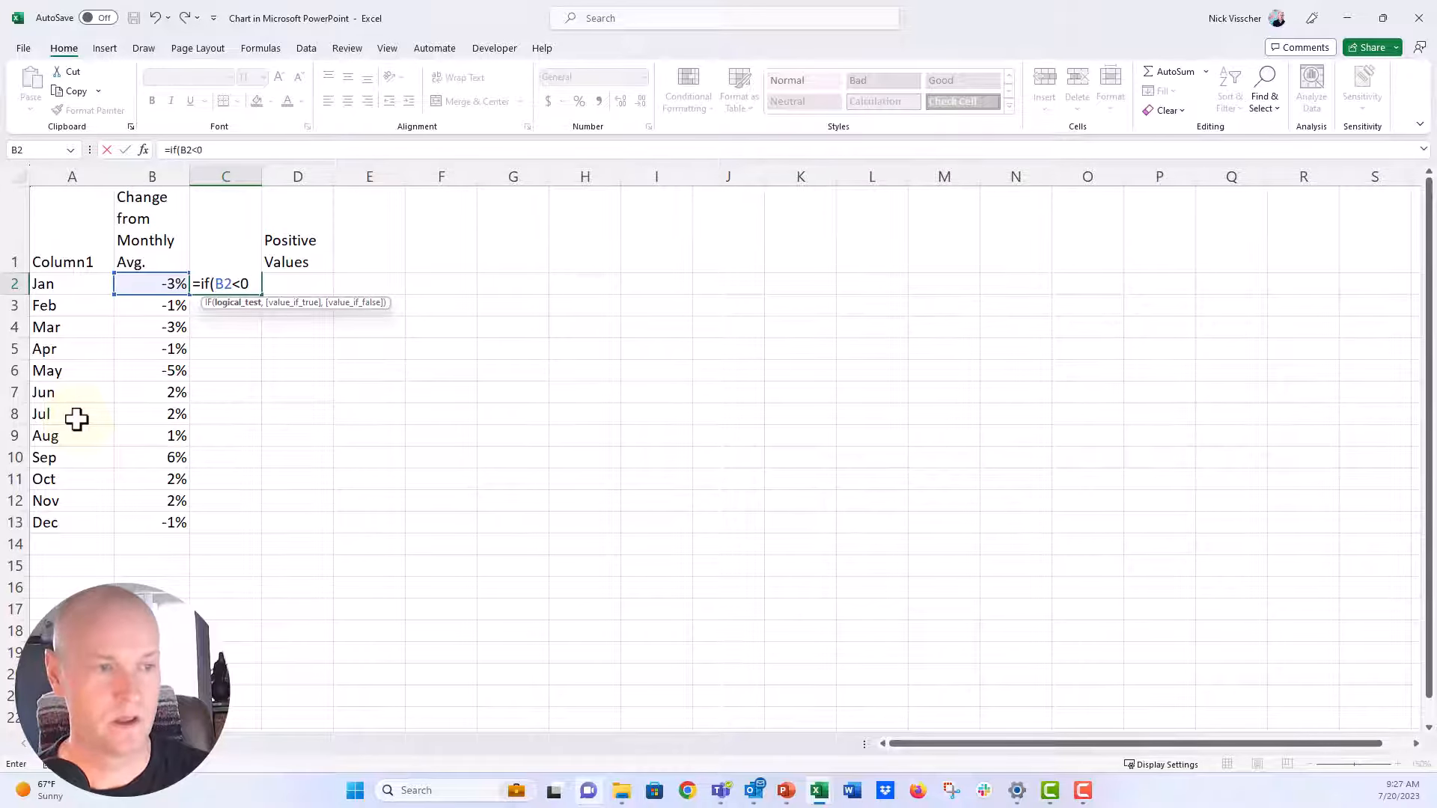
pyautogui.write(',')
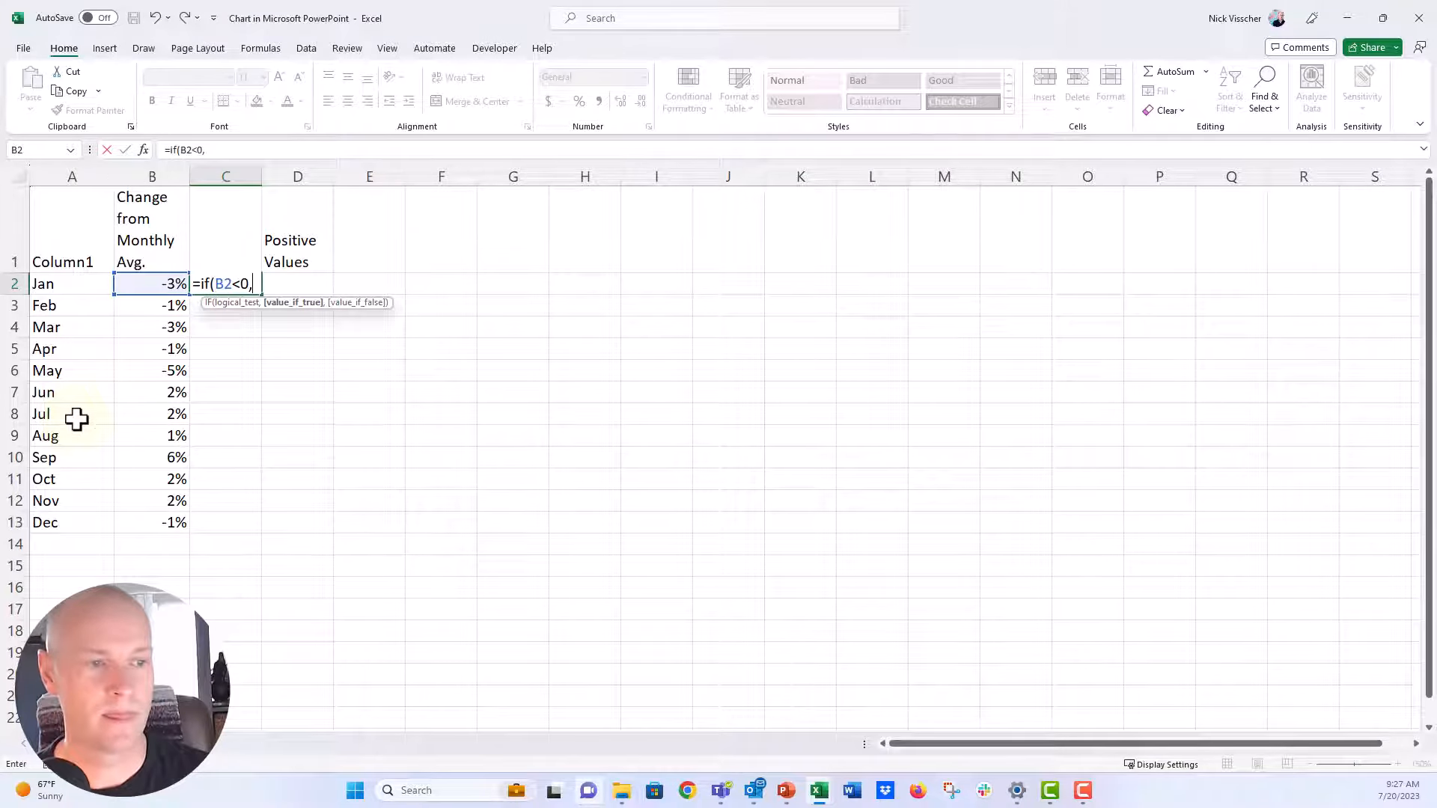
pyautogui.click(124, 286)
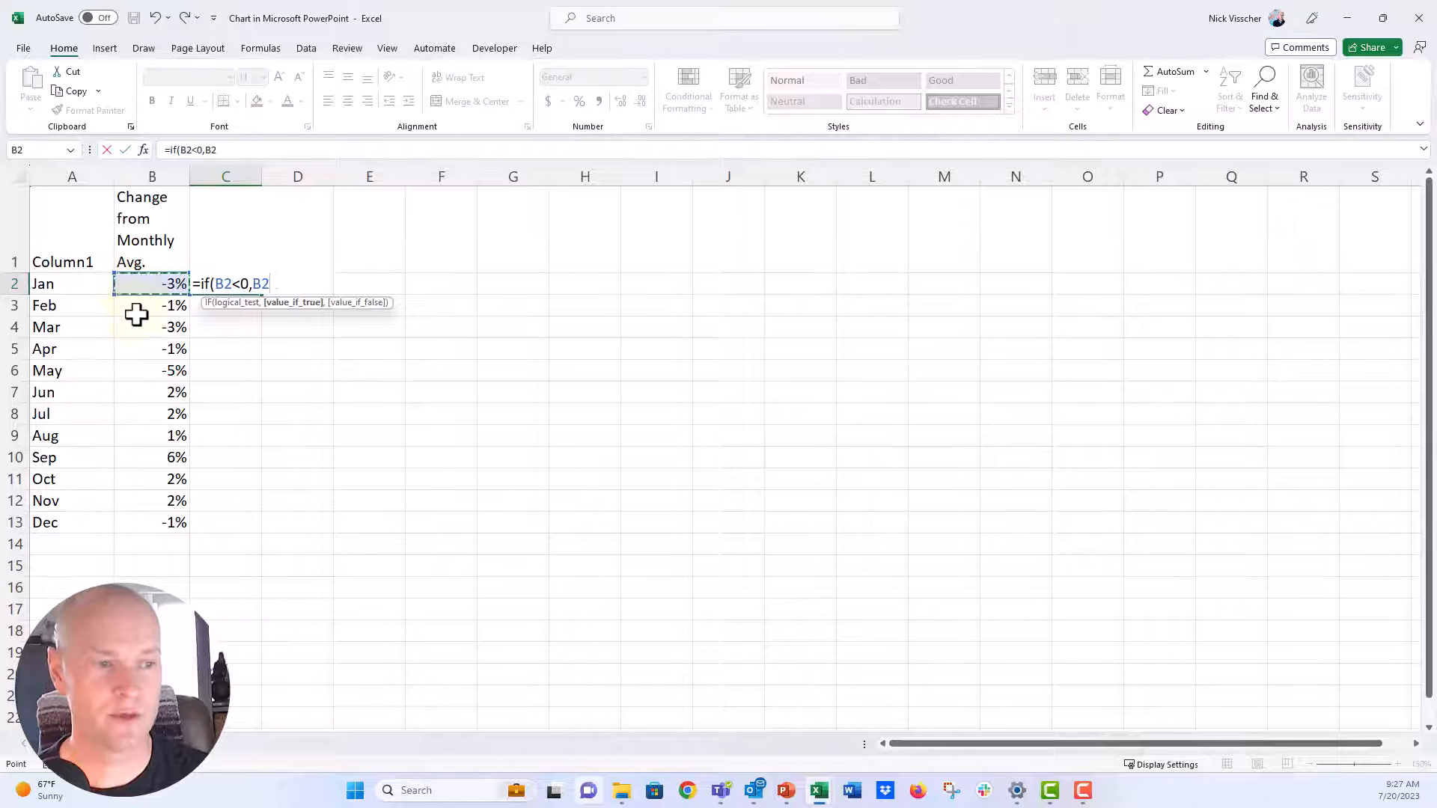
pyautogui.write(',')
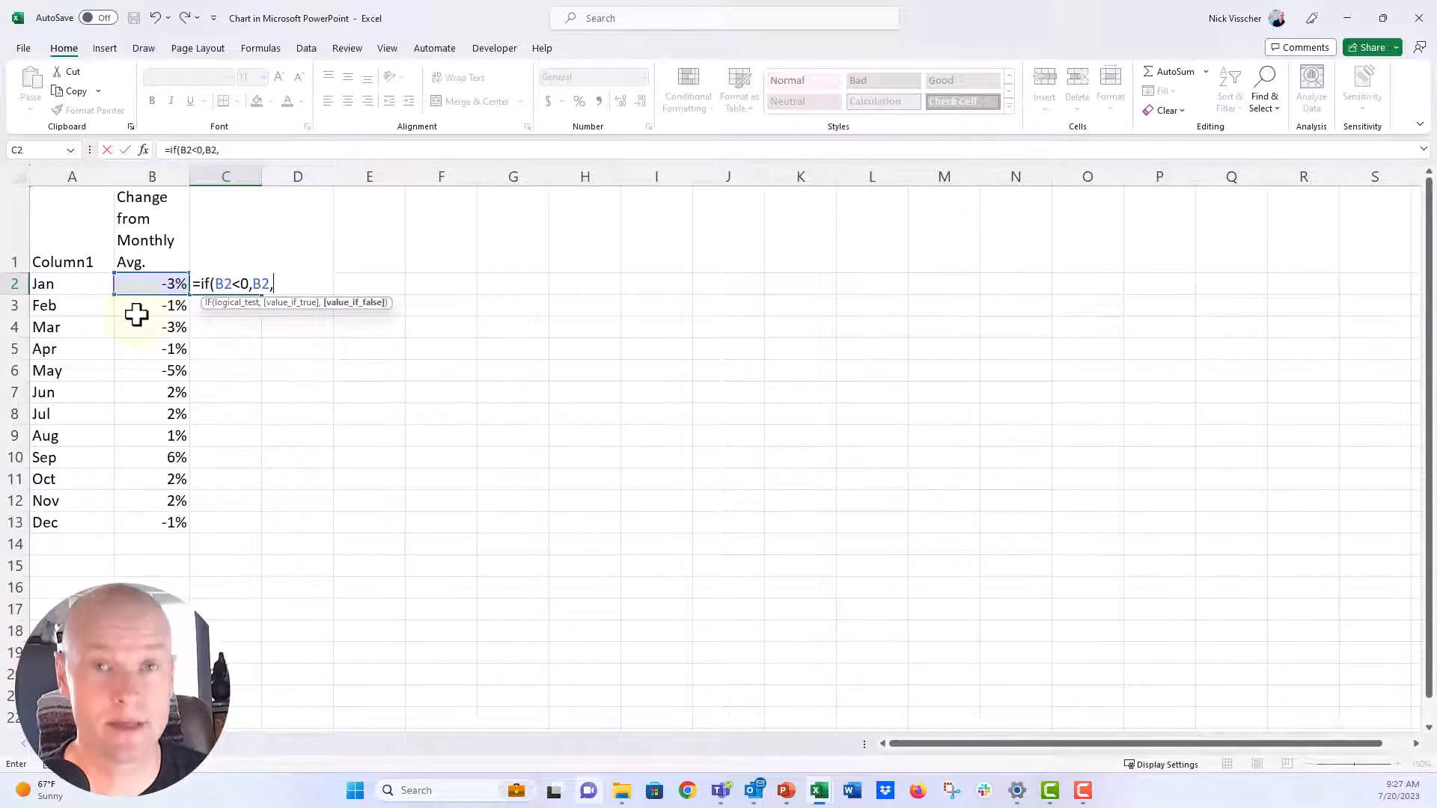
pyautogui.write('N')
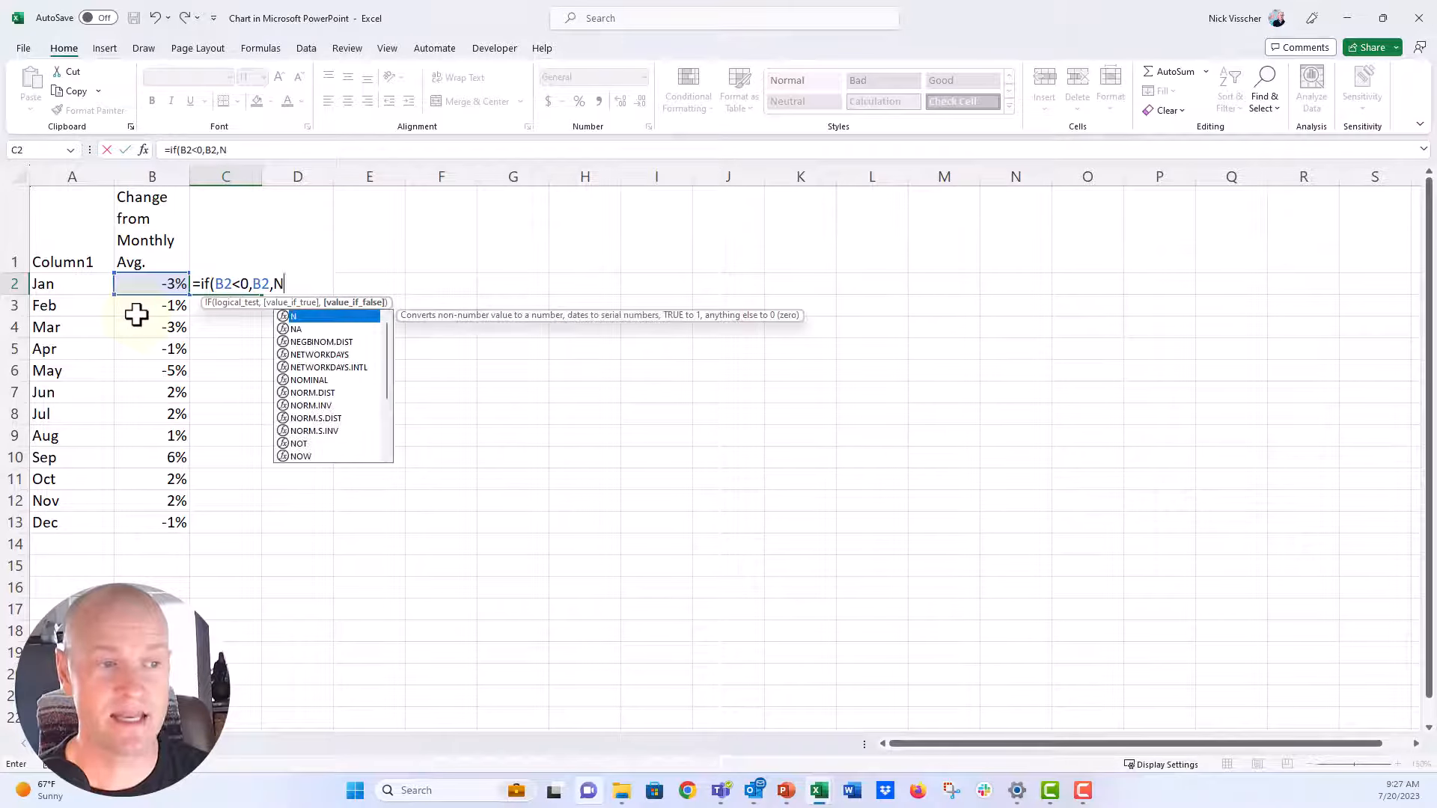
pyautogui.write('A()')
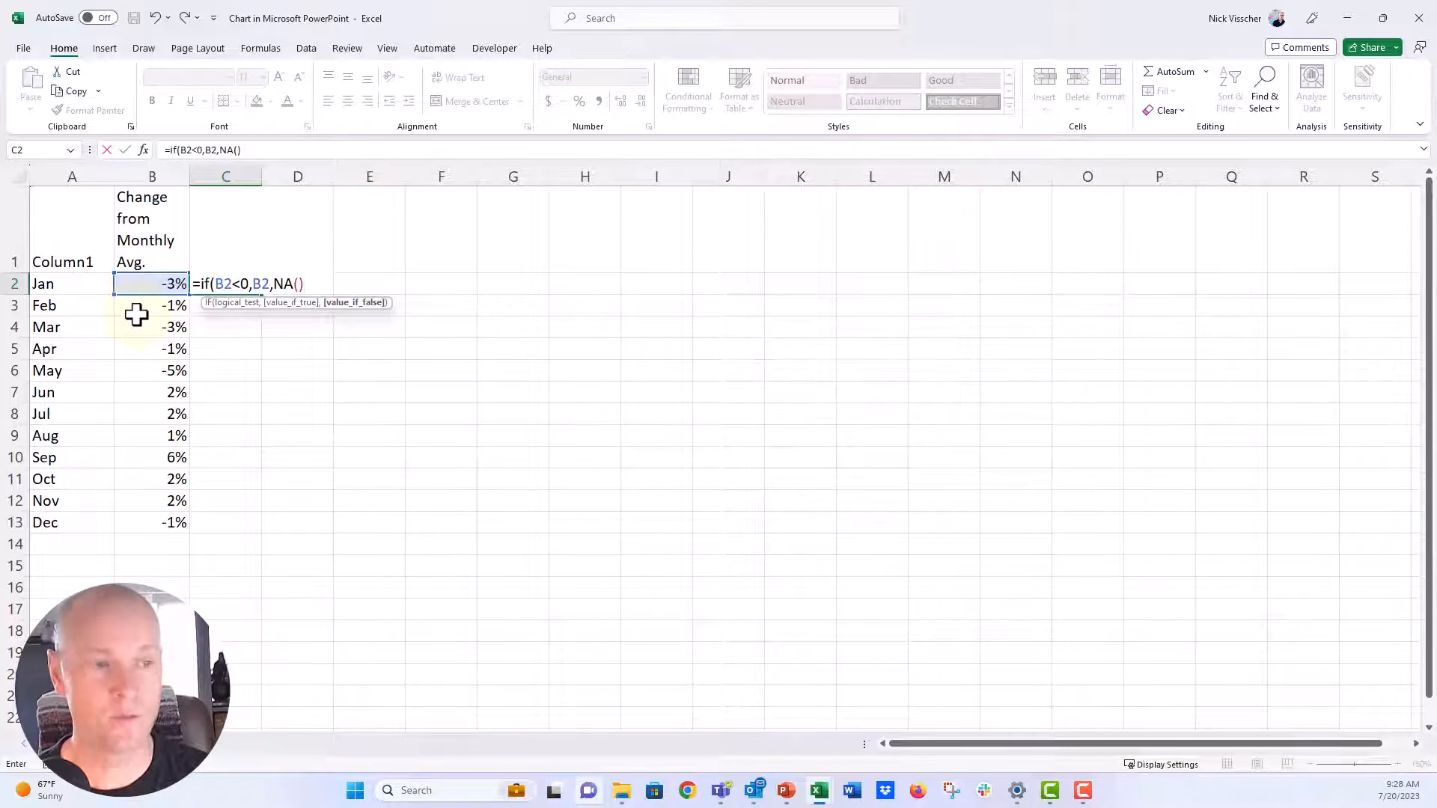
pyautogui.write(')')
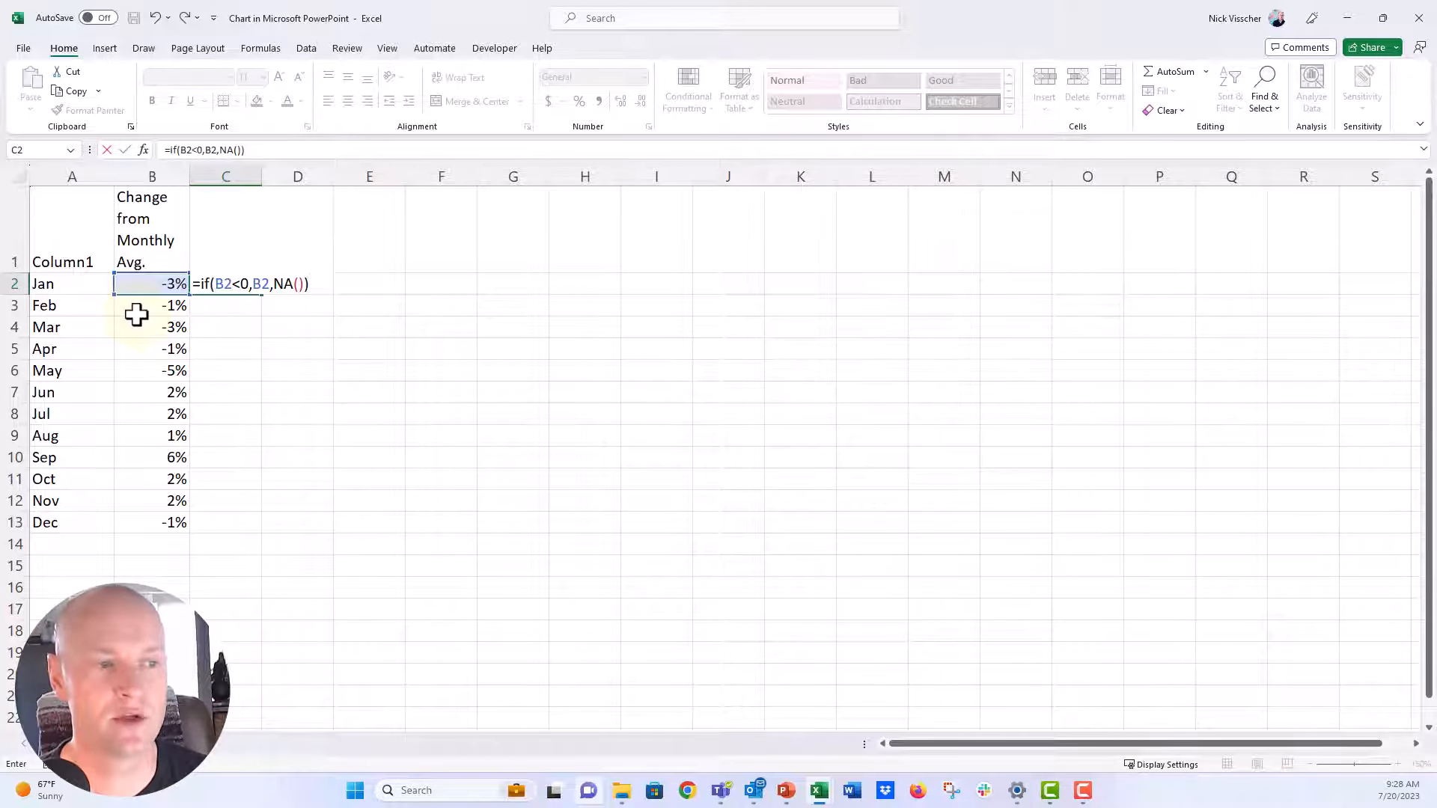
pyautogui.press('Return')
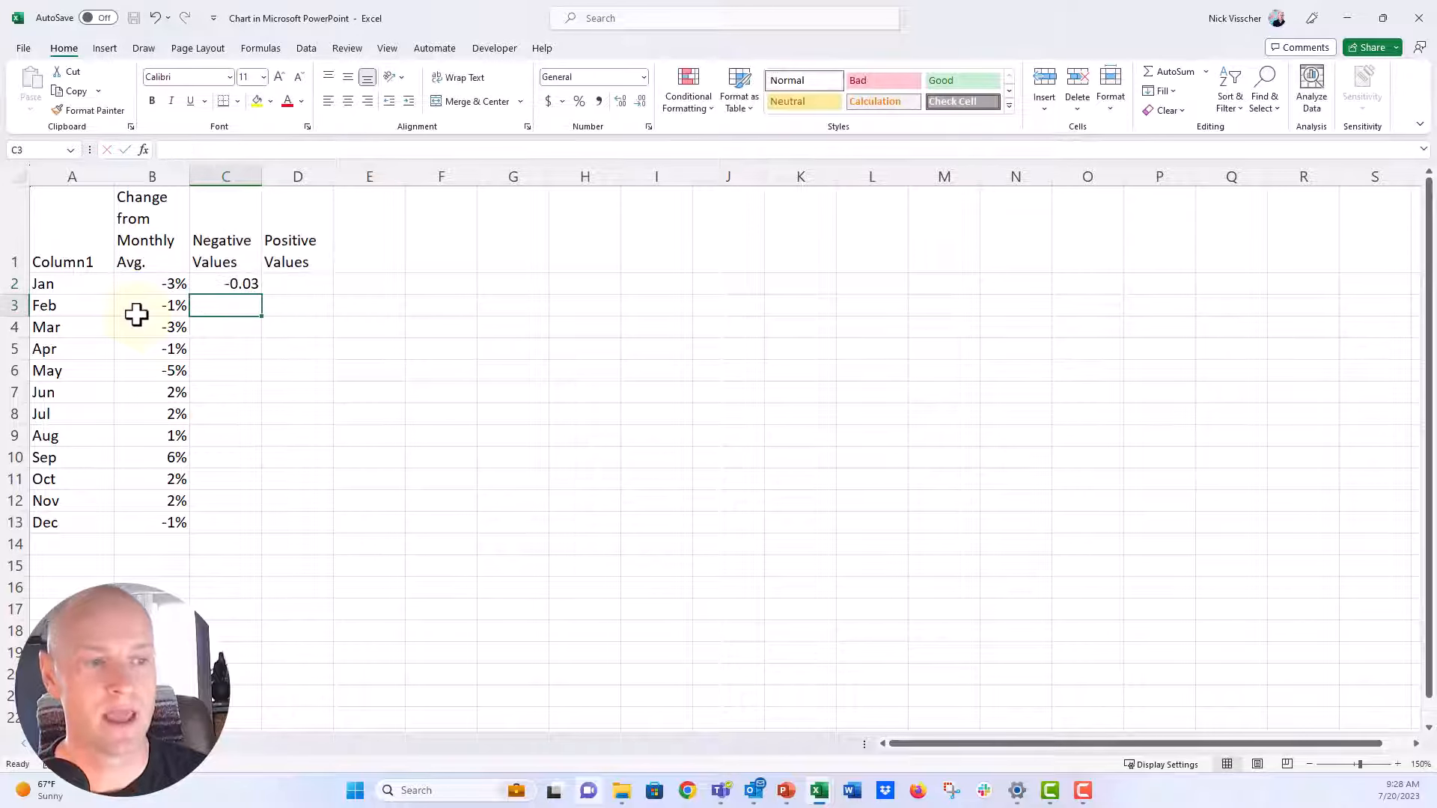
pyautogui.press('Up')
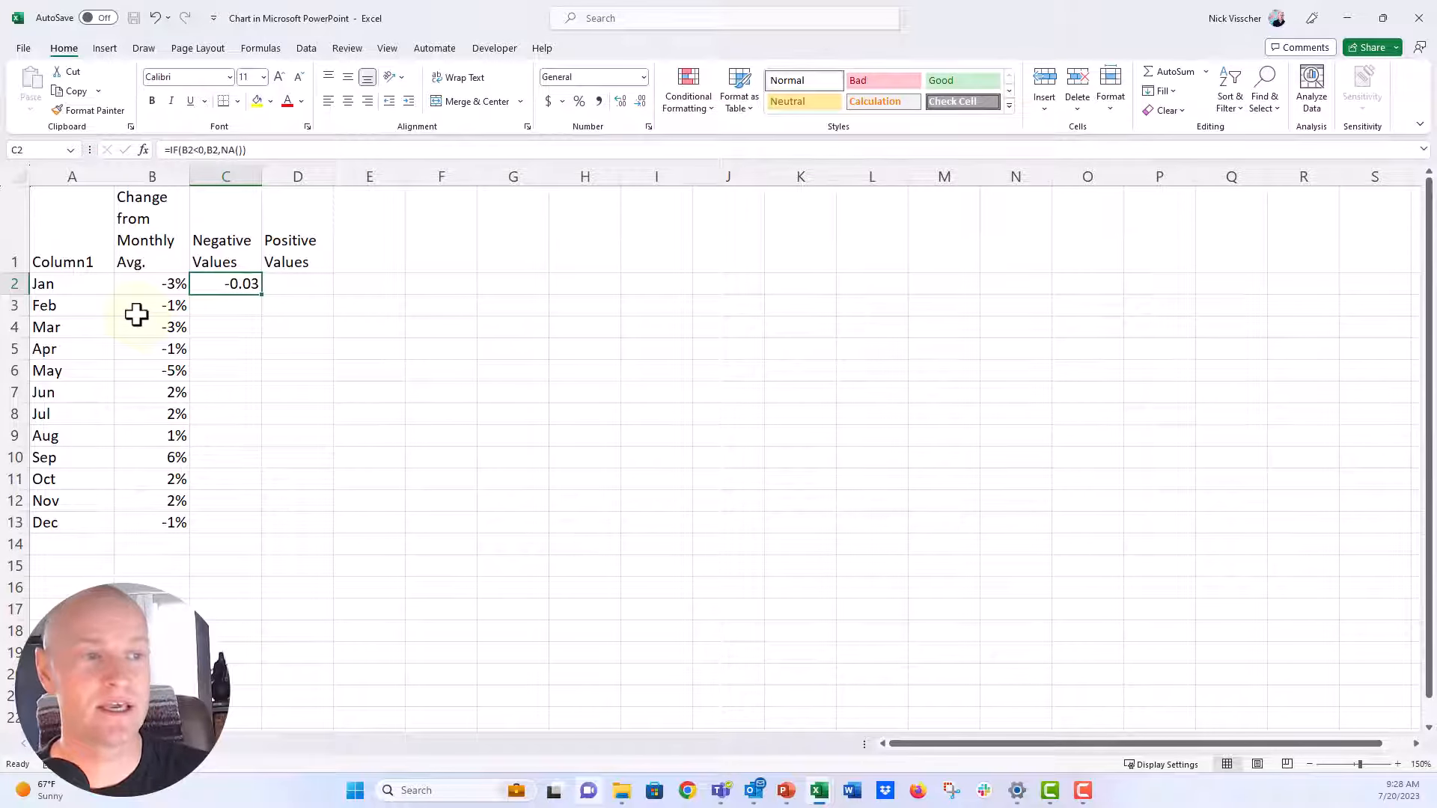
pyautogui.click(580, 103)
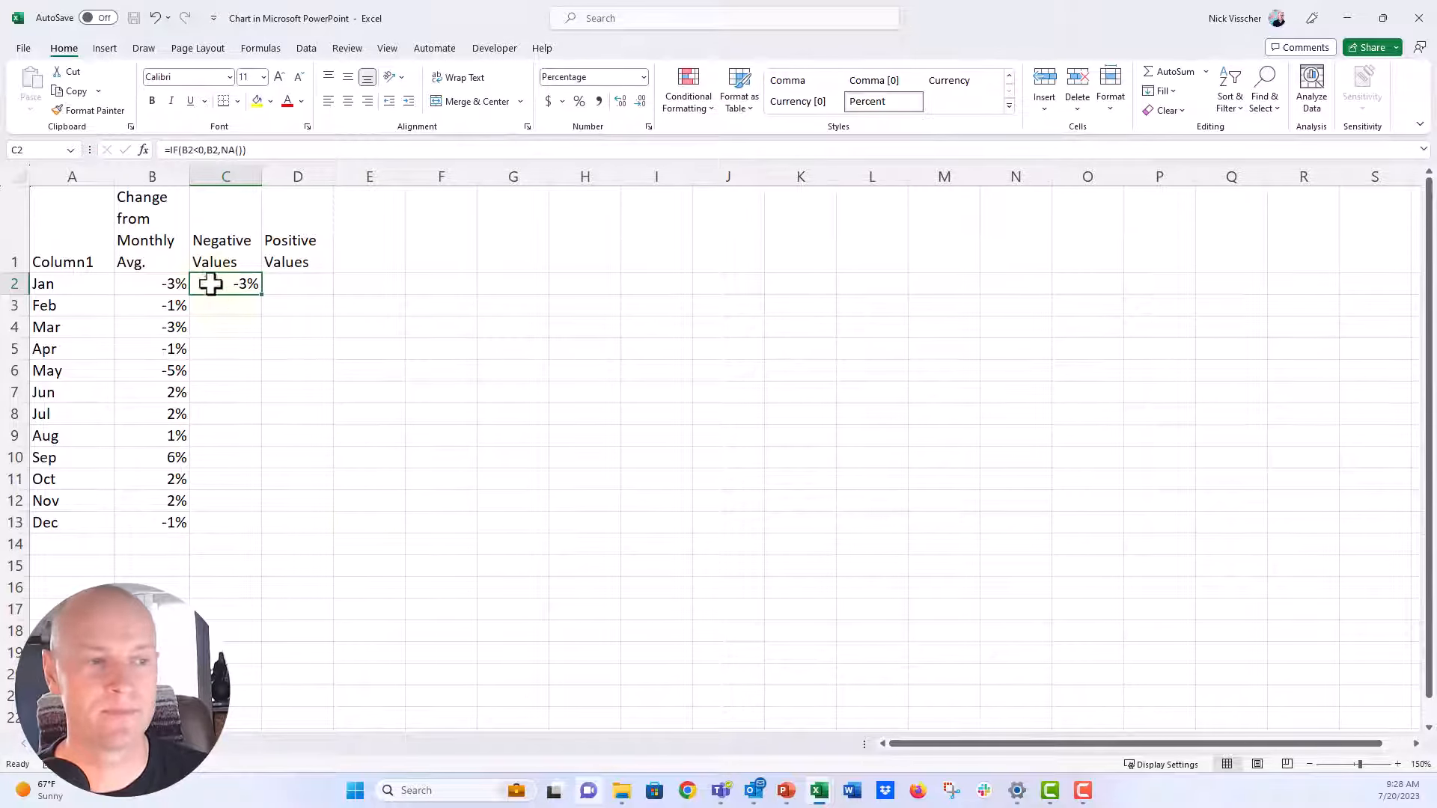
# Step: Enter the formula =IF(B2>=0,B2,NA()) in cell D2 under Positive Values
pyautogui.click(308, 286)
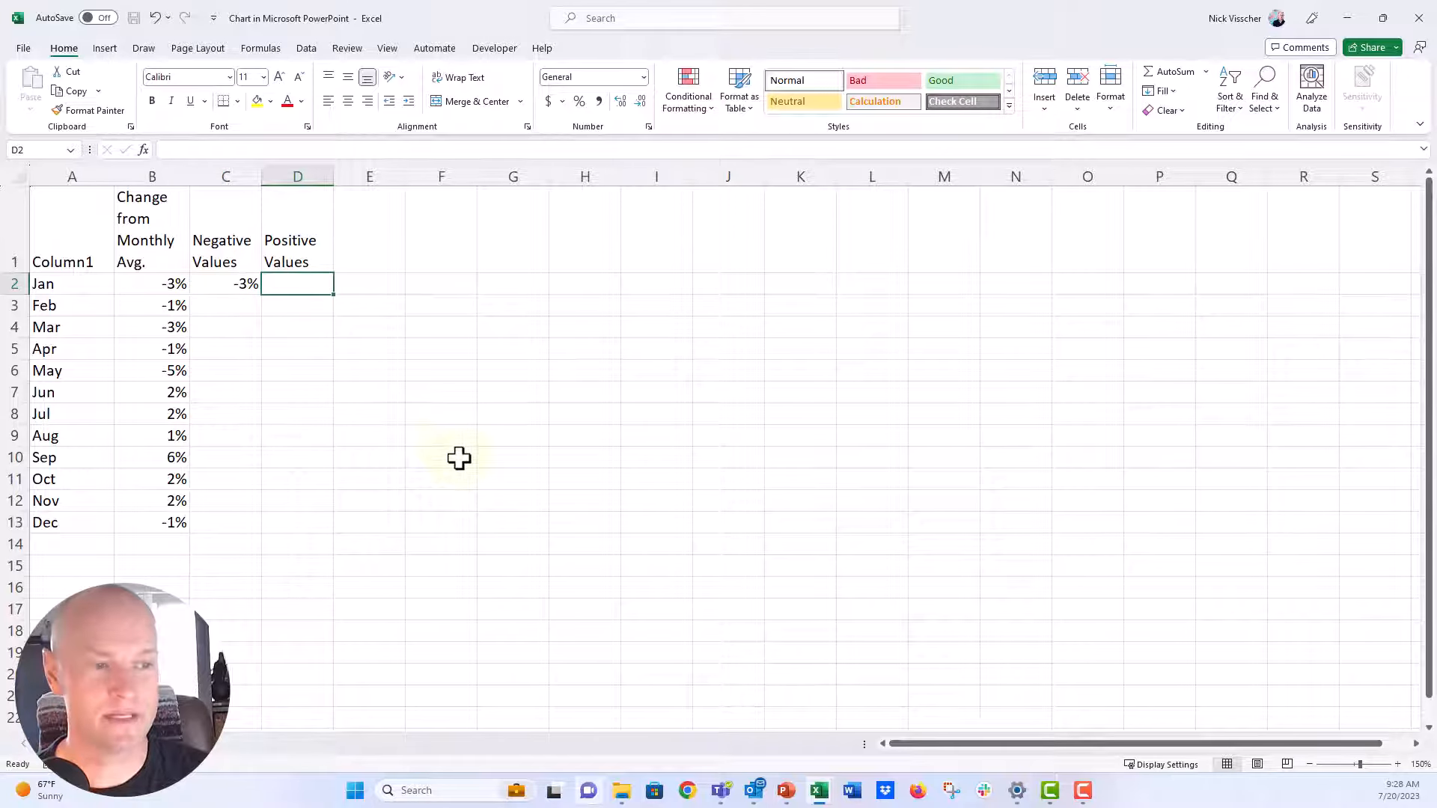
pyautogui.write('=if')
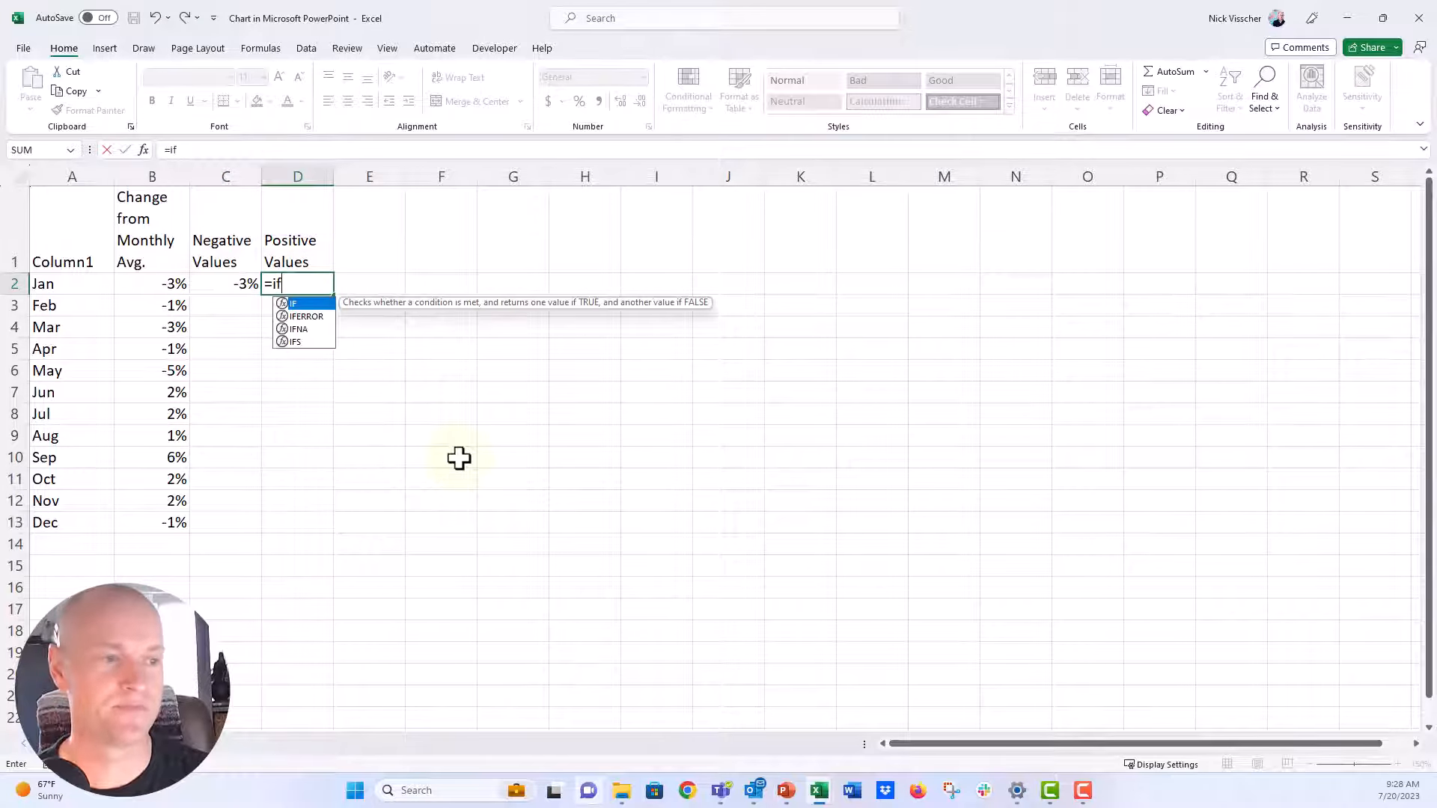
pyautogui.write('(')
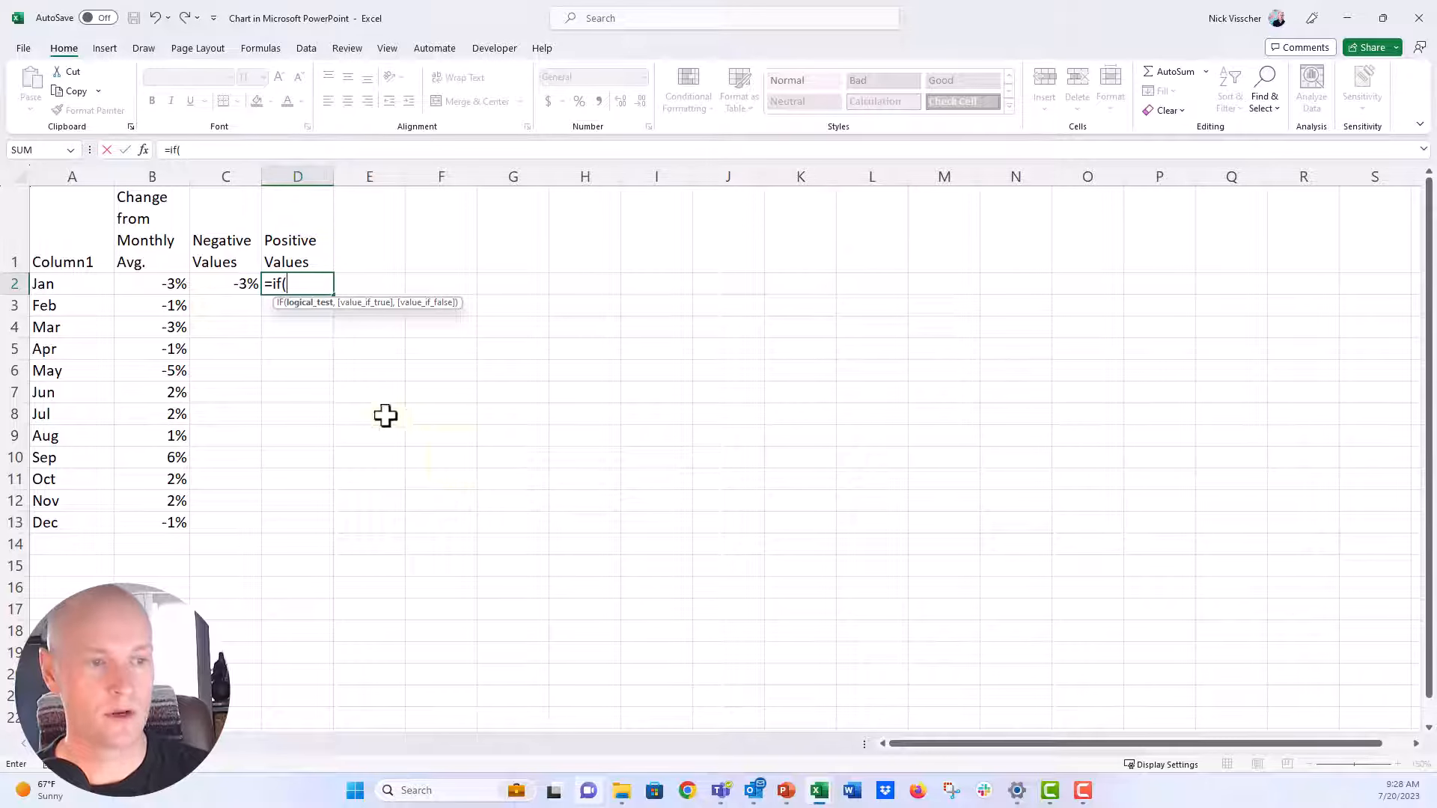
pyautogui.click(162, 289)
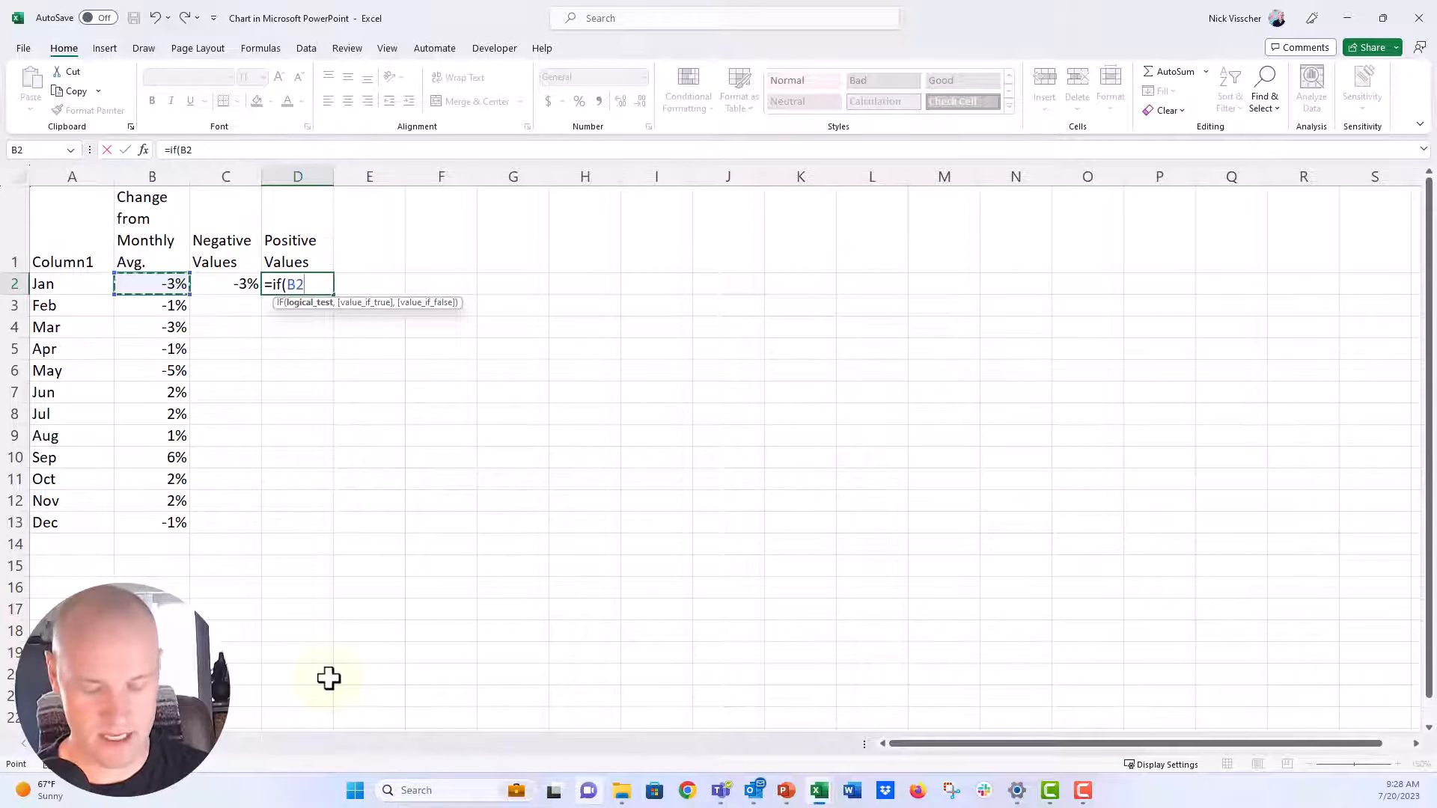
pyautogui.write('>+')
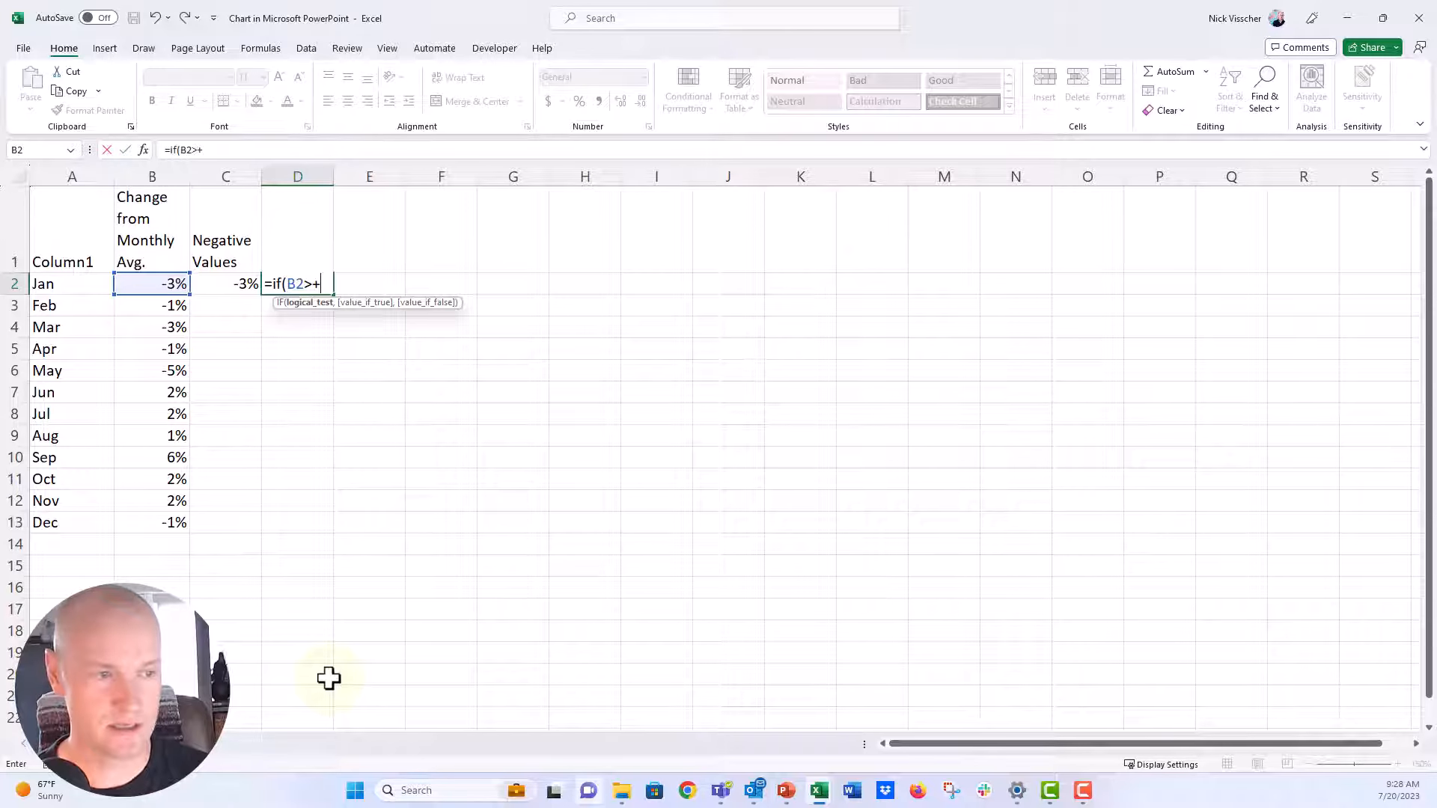
pyautogui.press('BackSpace')
pyautogui.write('=')
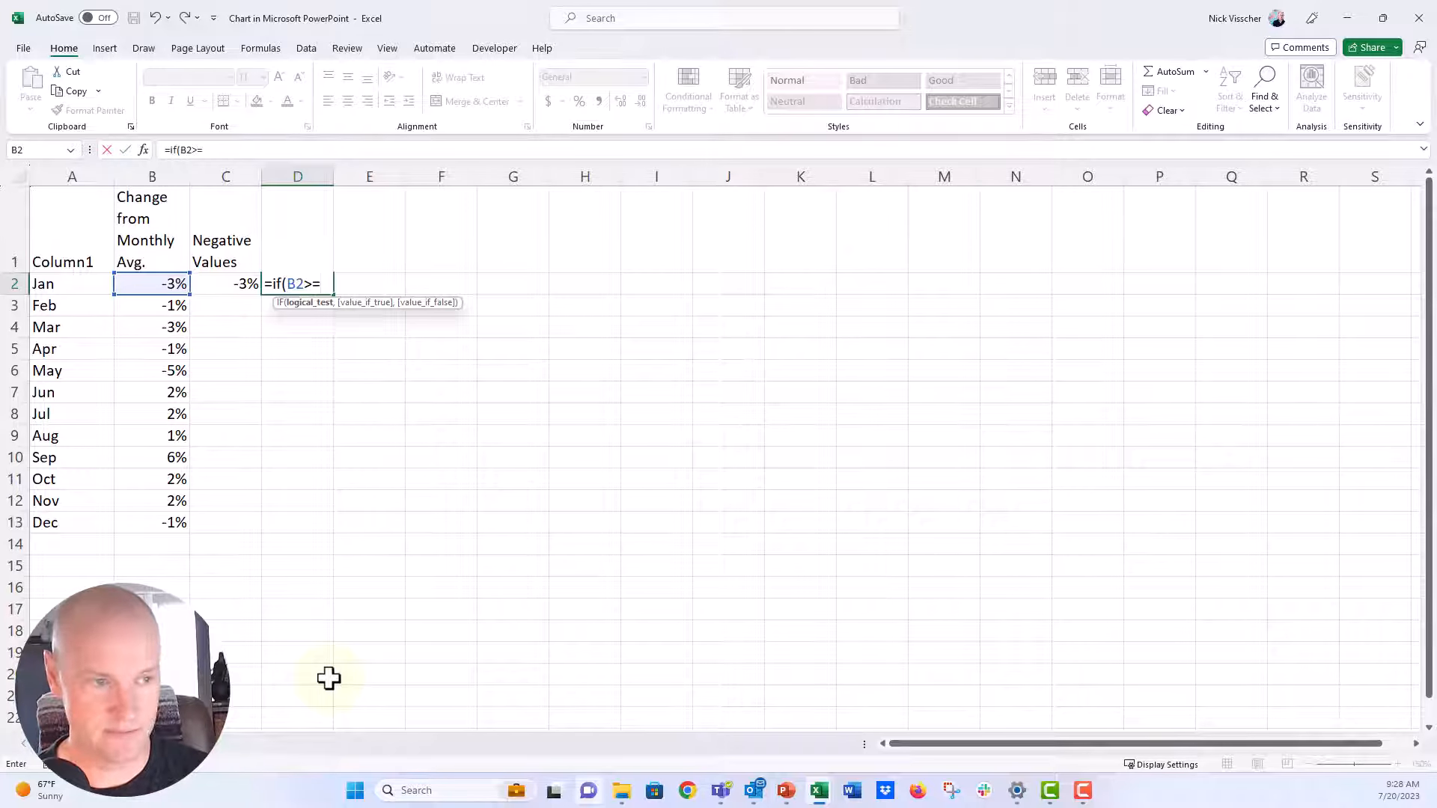
pyautogui.write('0')
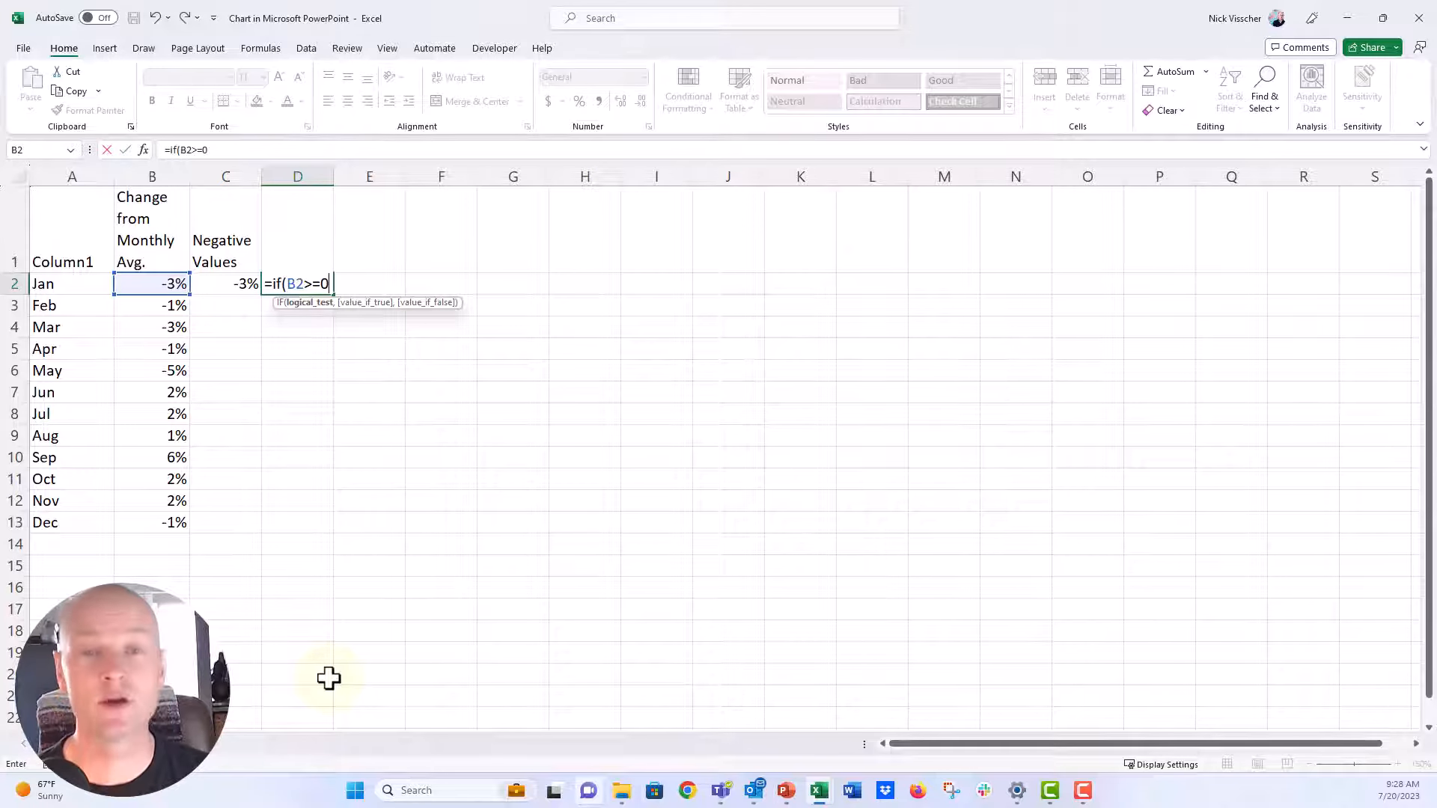
pyautogui.write(',')
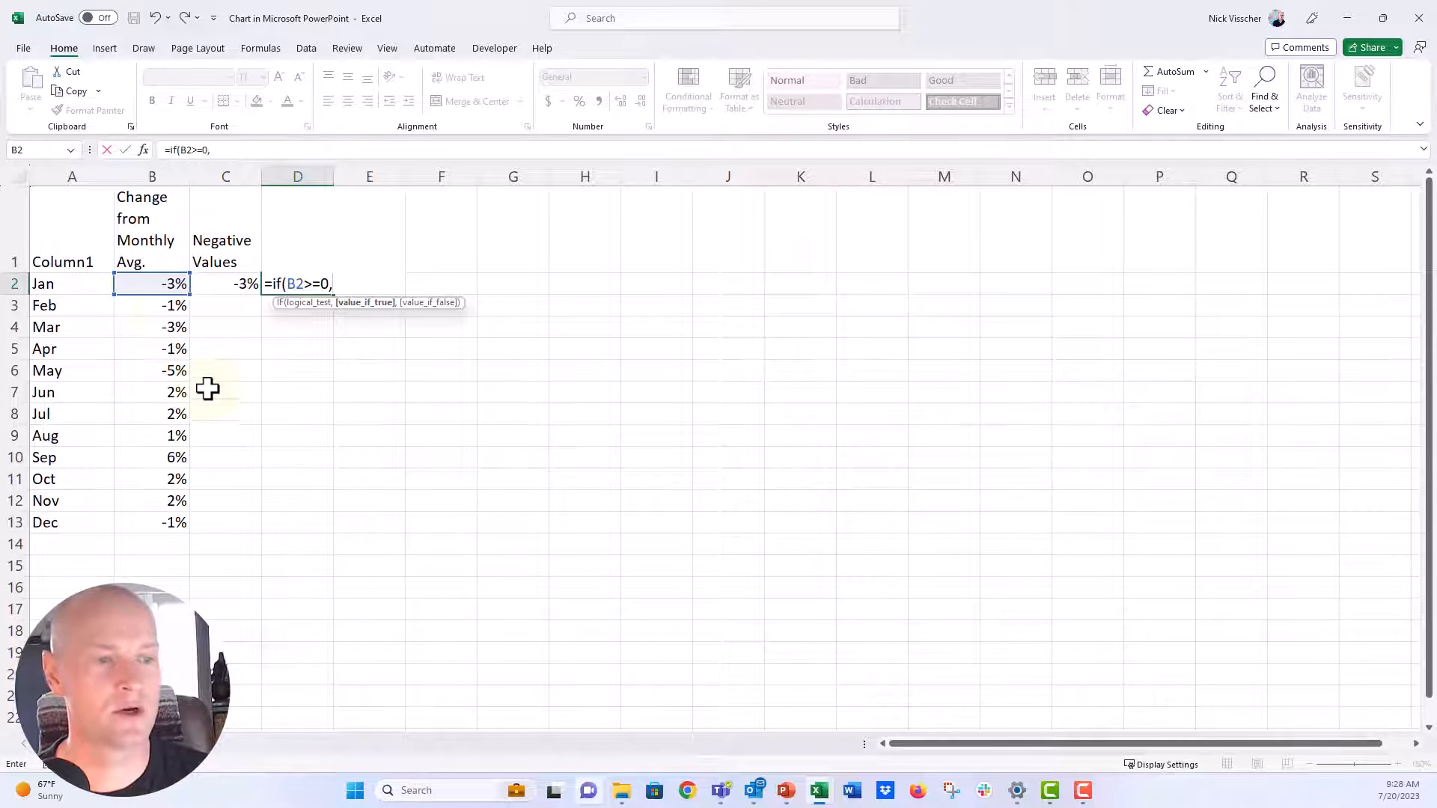
pyautogui.click(142, 282)
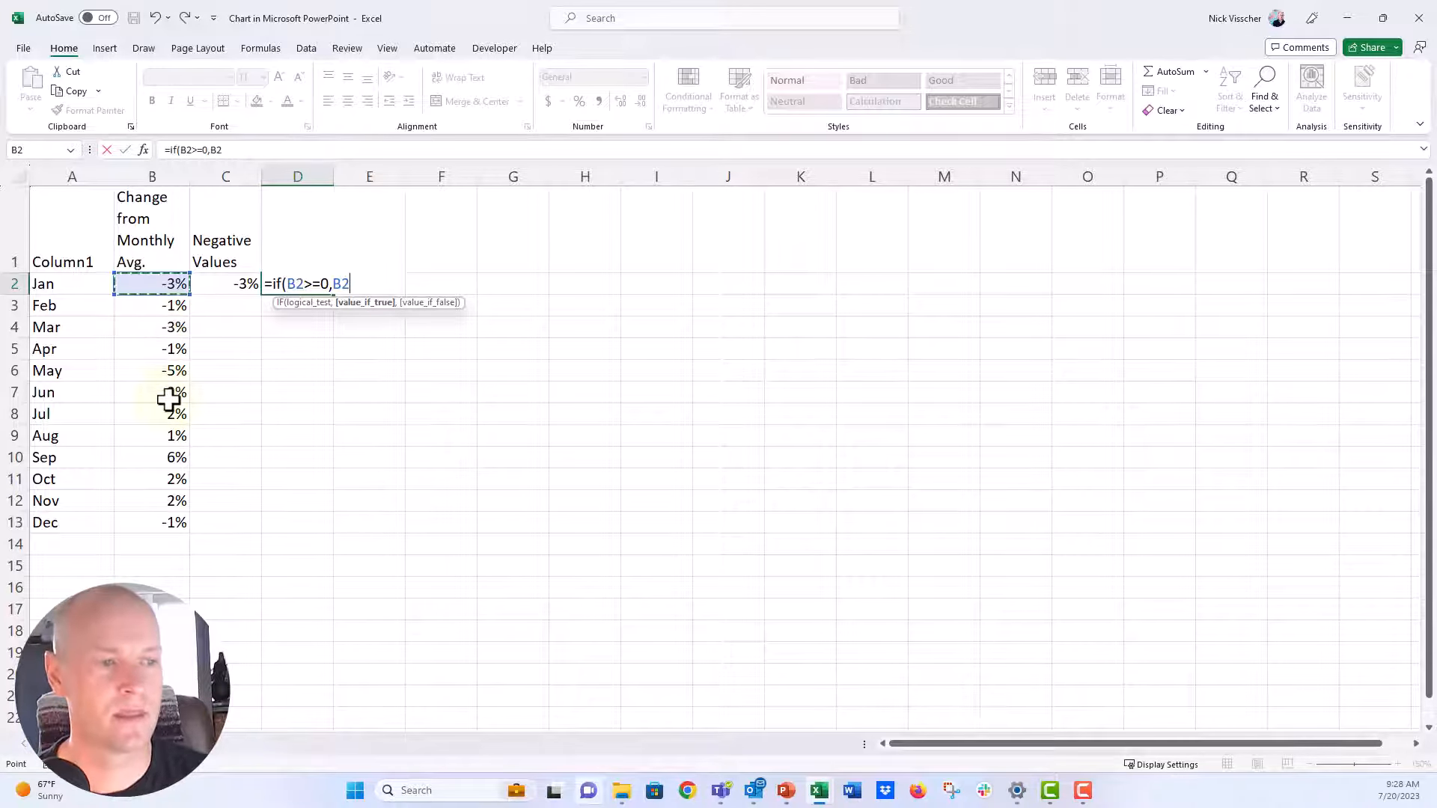
pyautogui.write(',')
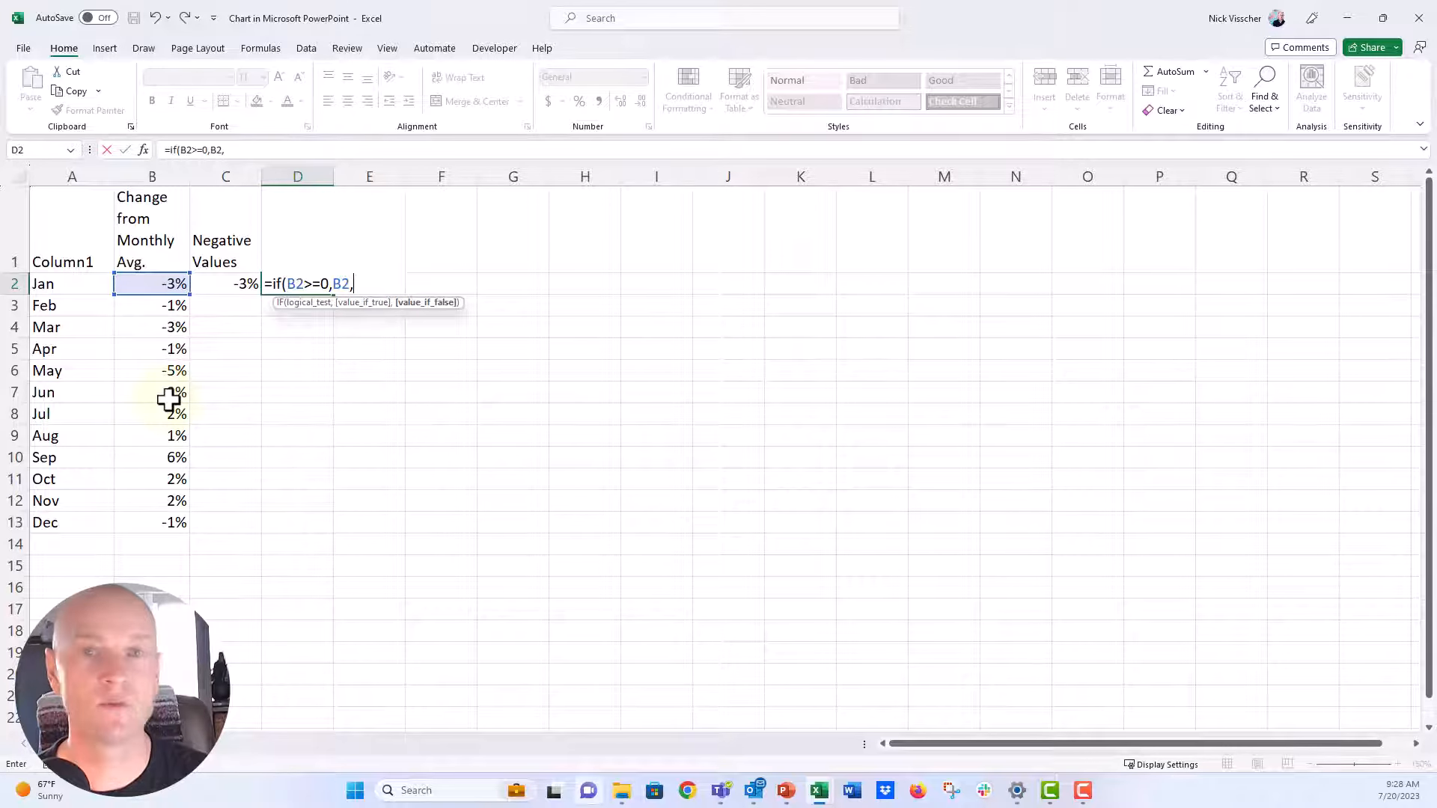
pyautogui.write('NA(')
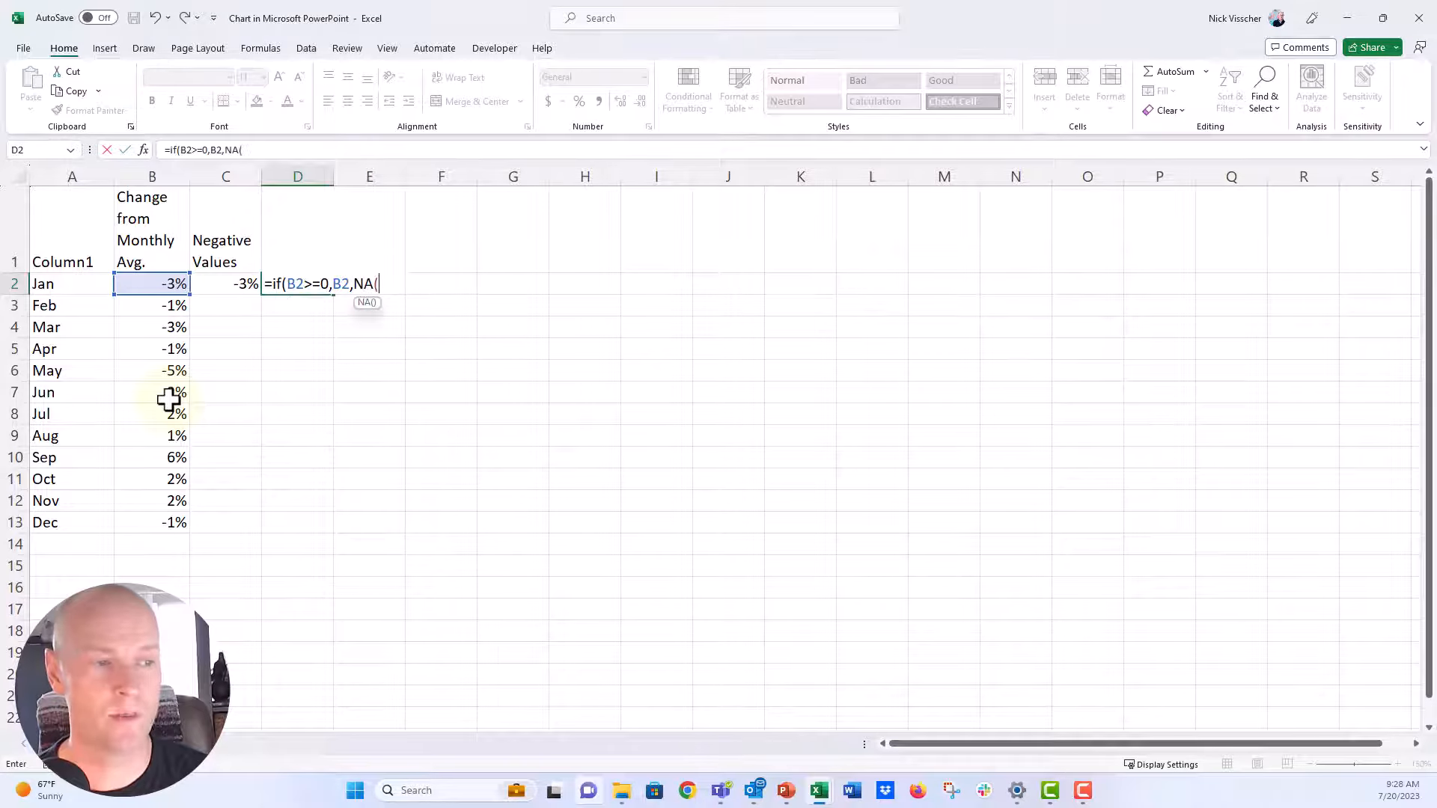
pyautogui.write('))')
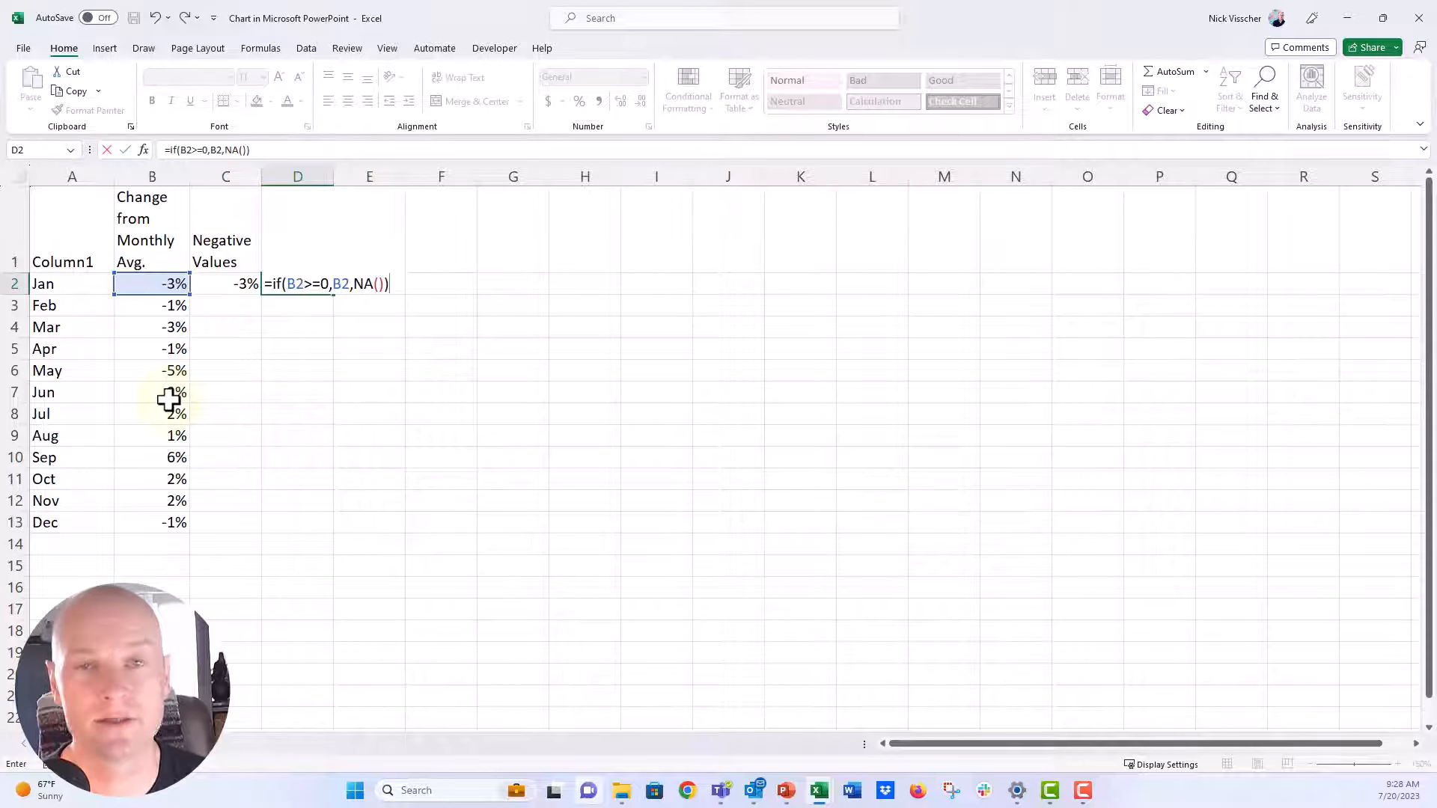
pyautogui.press('Return')
pyautogui.press('Up')
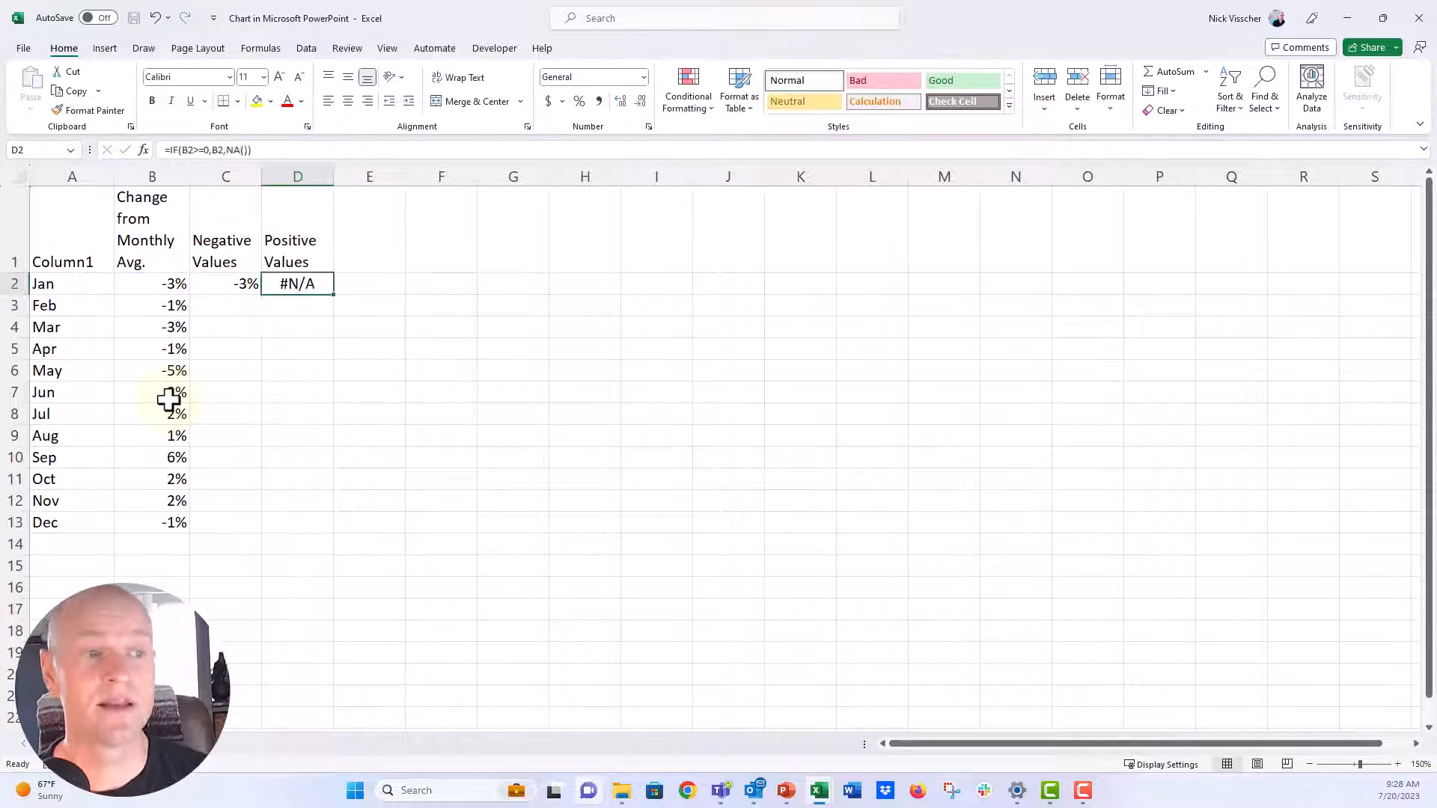
# Step: Fill the formulas in C2:D2 down through row 13 and review them against the source values in column B
pyautogui.moveTo(225, 283); pyautogui.dragTo(330, 531)
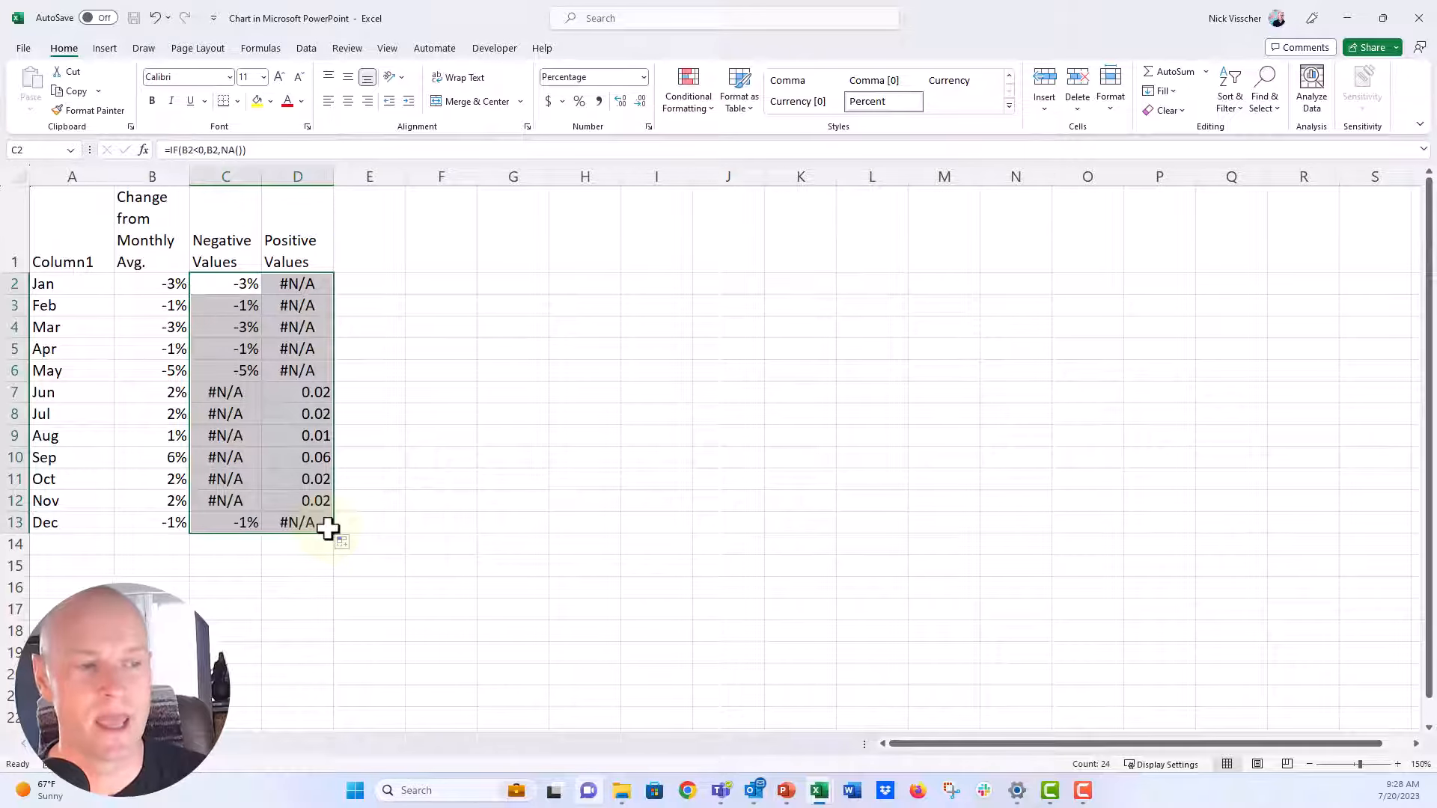
pyautogui.click(225, 284)
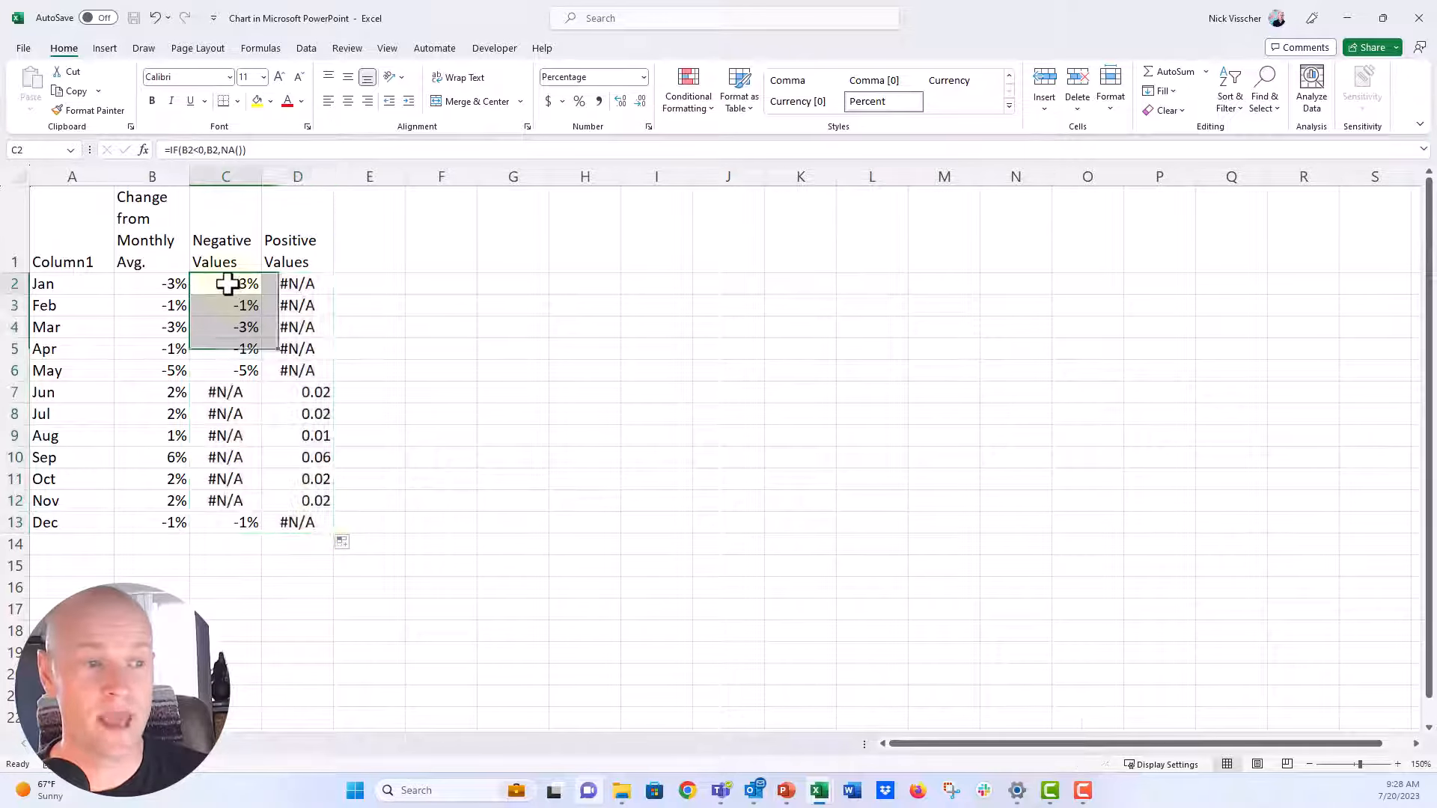
pyautogui.click(295, 284)
pyautogui.click(248, 284)
pyautogui.click(283, 284)
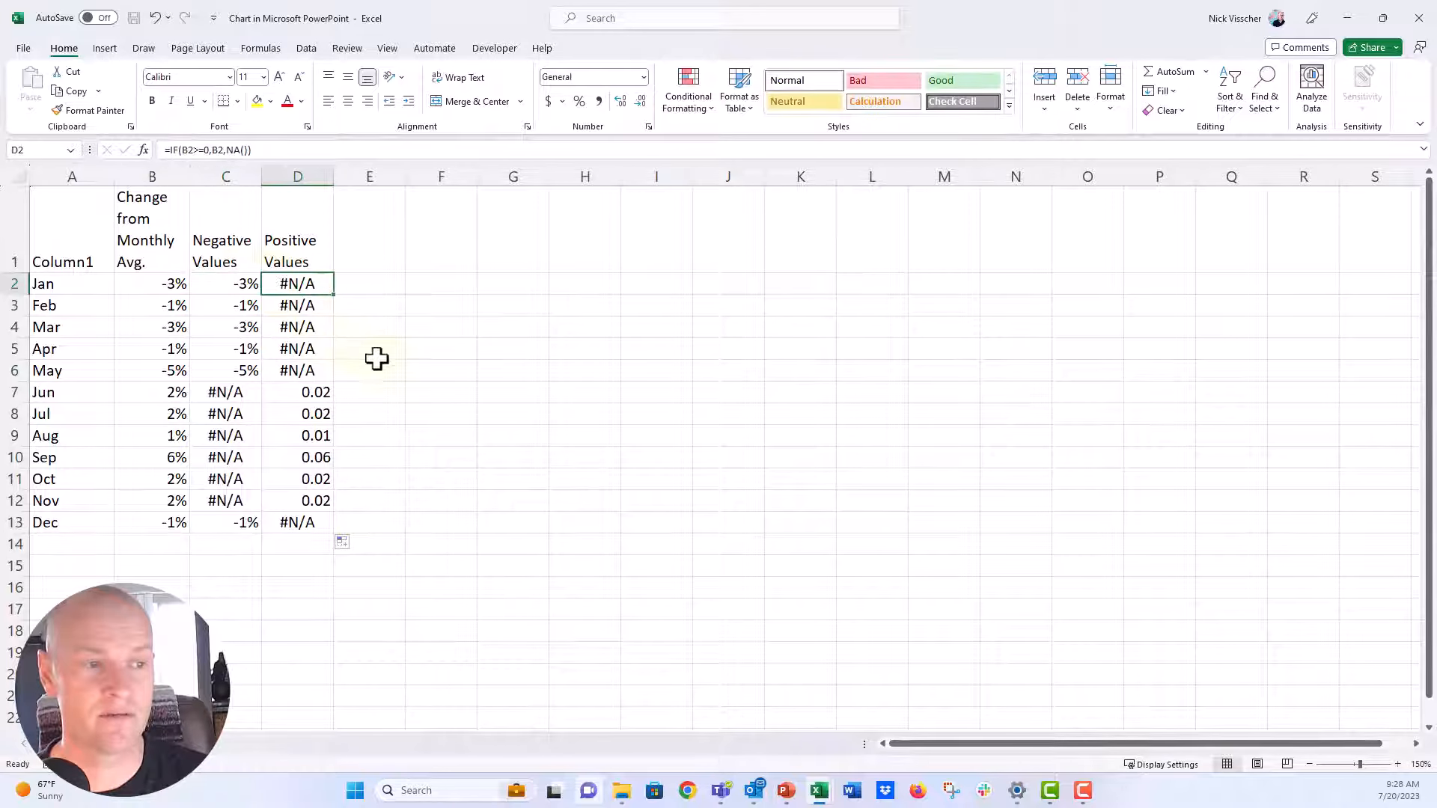
pyautogui.click(374, 365)
pyautogui.click(380, 282)
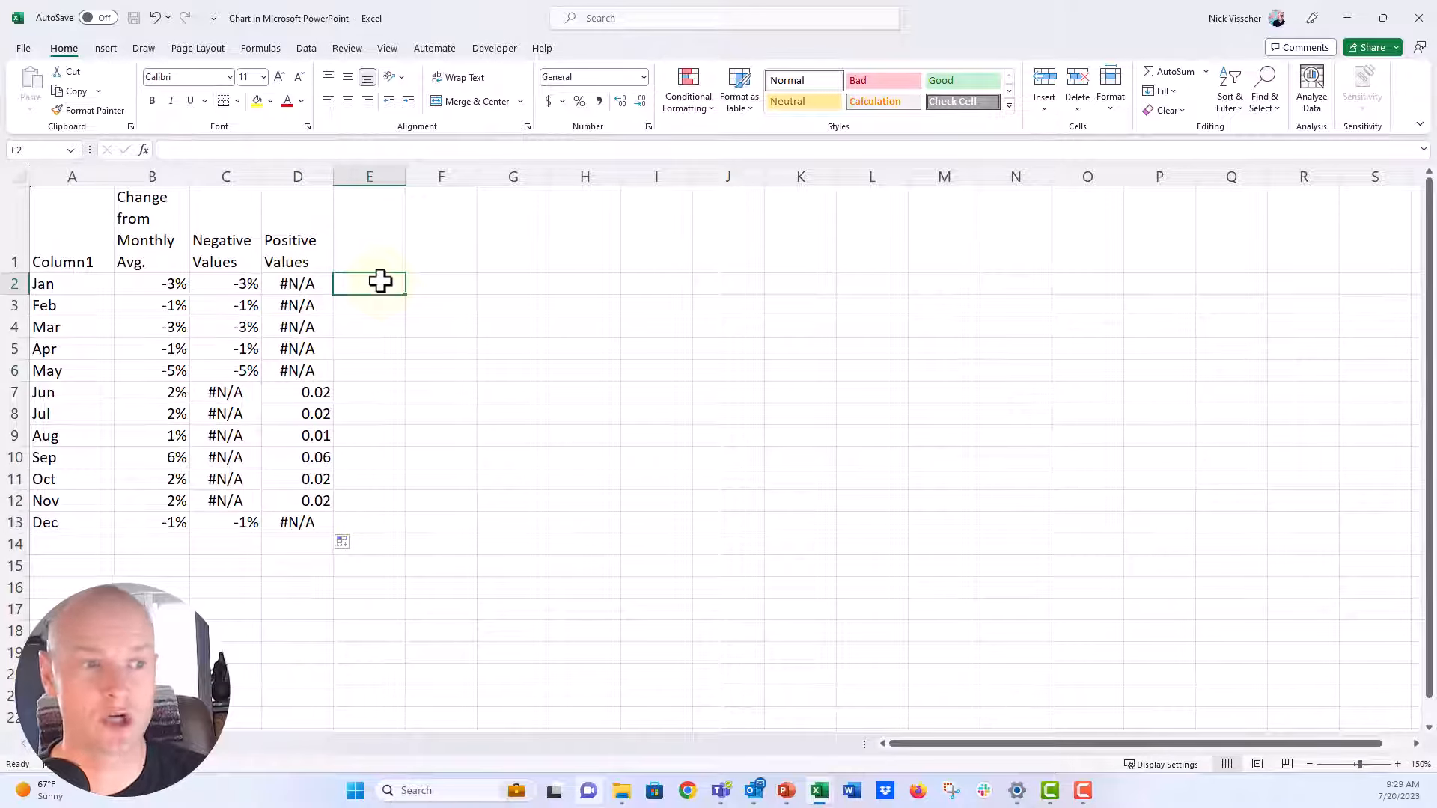
pyautogui.moveTo(128, 282); pyautogui.dragTo(134, 517)
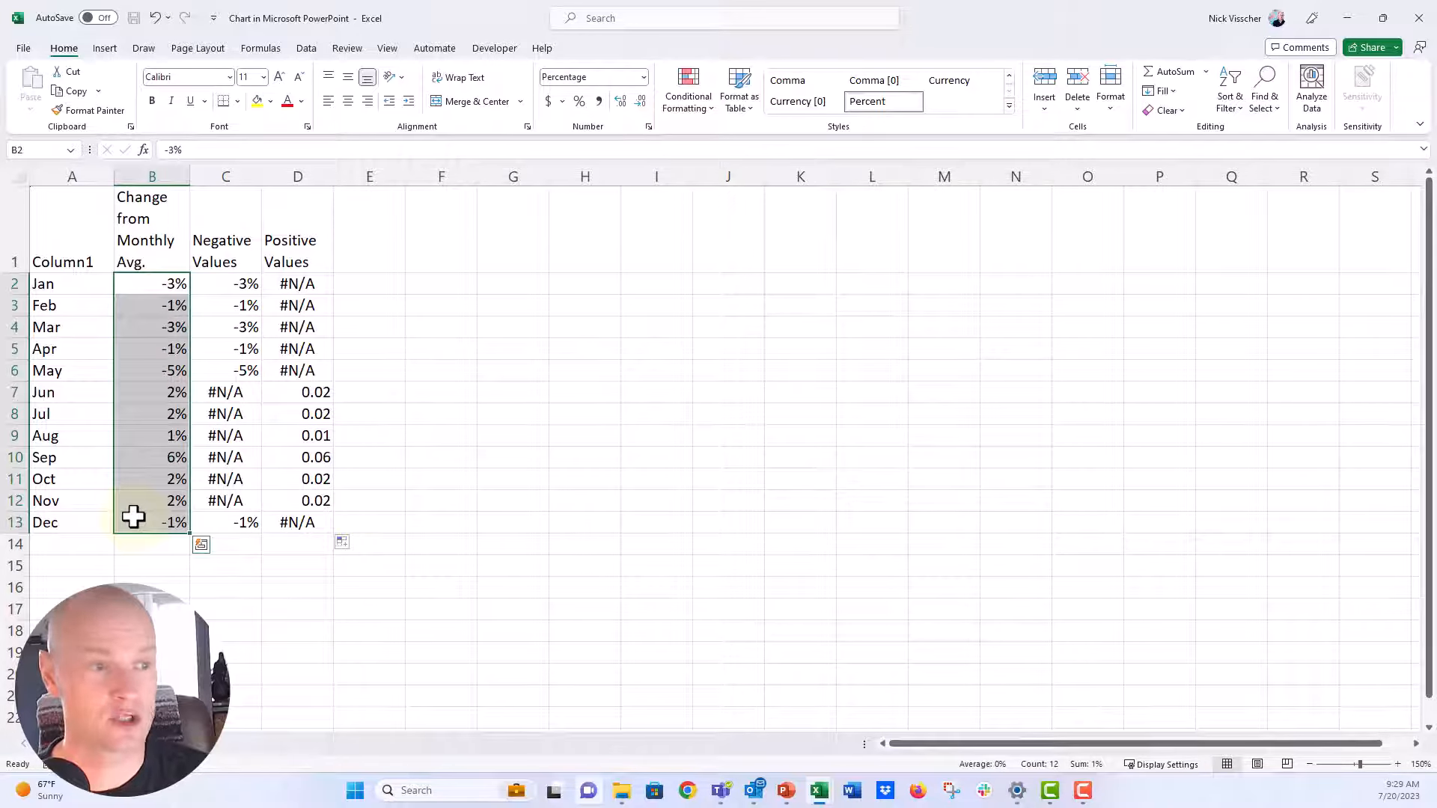
# Step: Close the data workbook and remove the Change from Monthly Avg. series from the lollipop chart's data source
pyautogui.click(1426, 23)
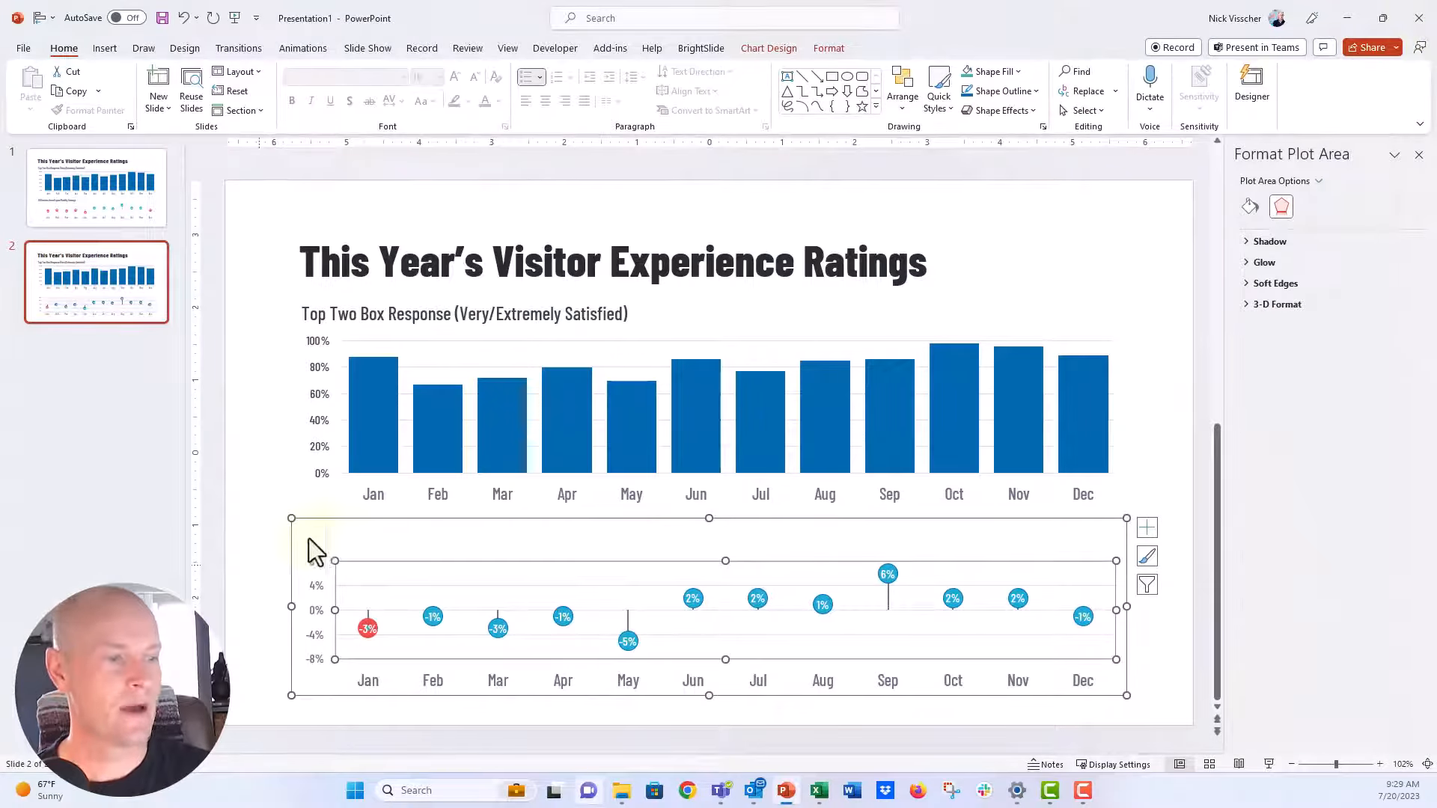
pyautogui.click(273, 568)
pyautogui.click(310, 556)
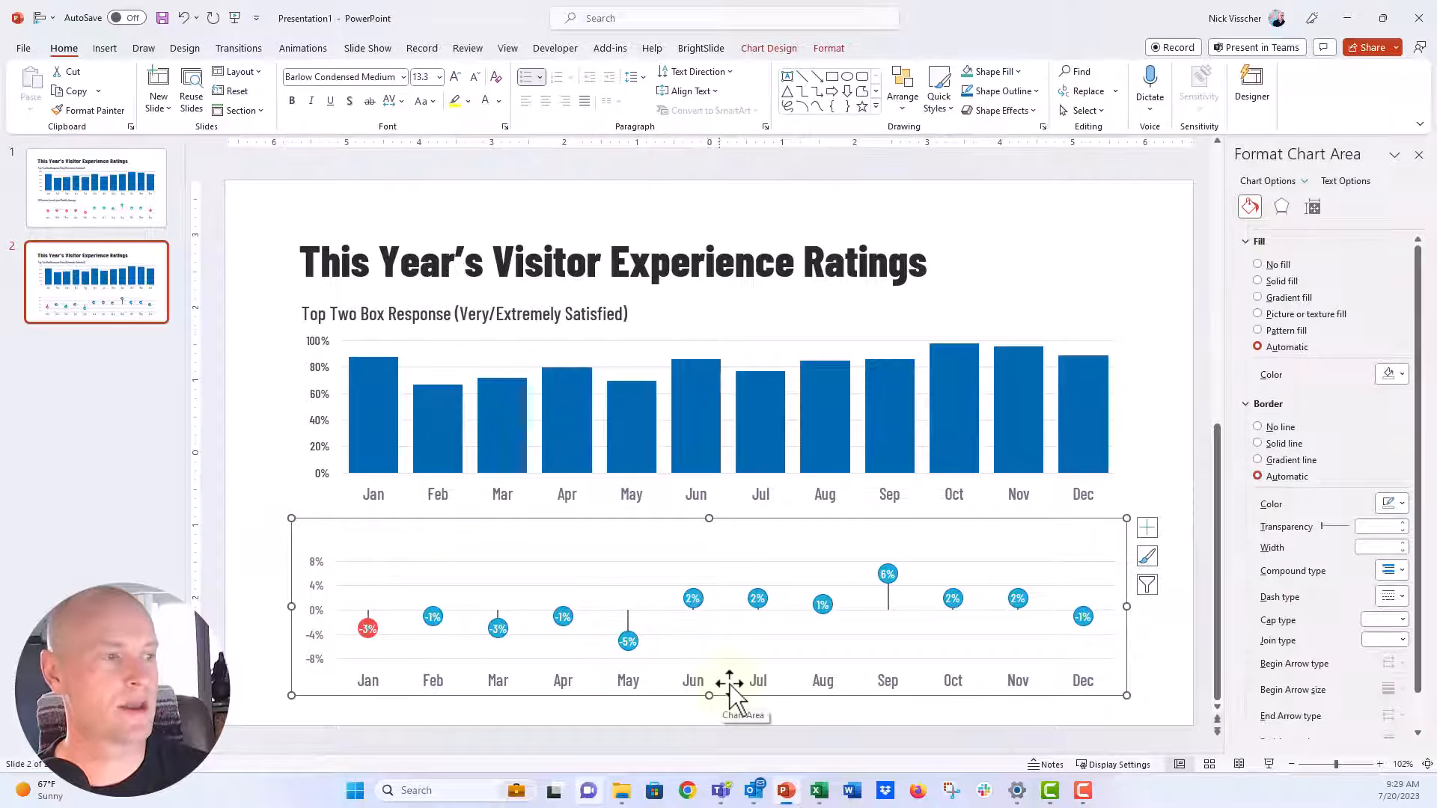
pyautogui.click(778, 48)
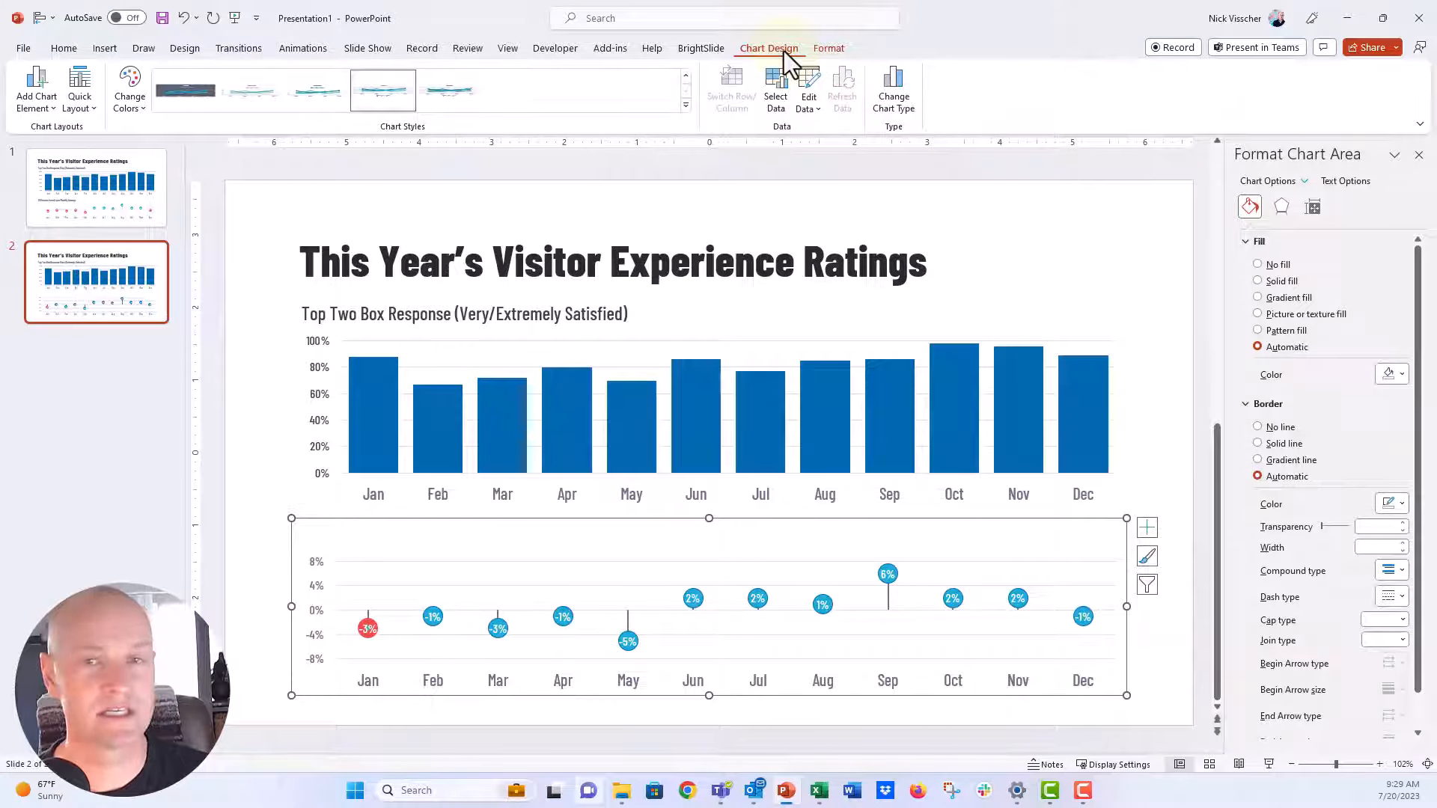
pyautogui.click(773, 95)
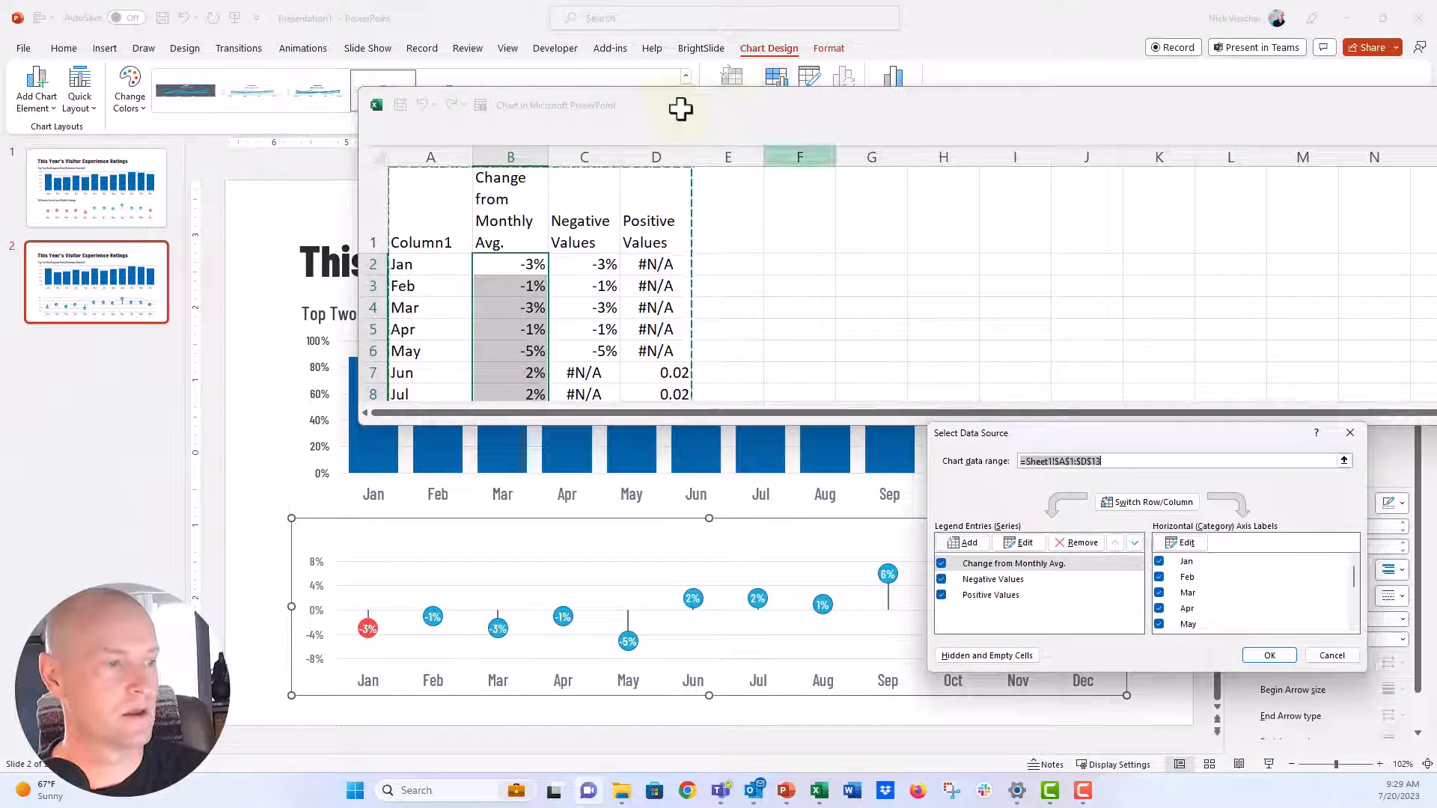
pyautogui.moveTo(981, 117); pyautogui.dragTo(685, 74)
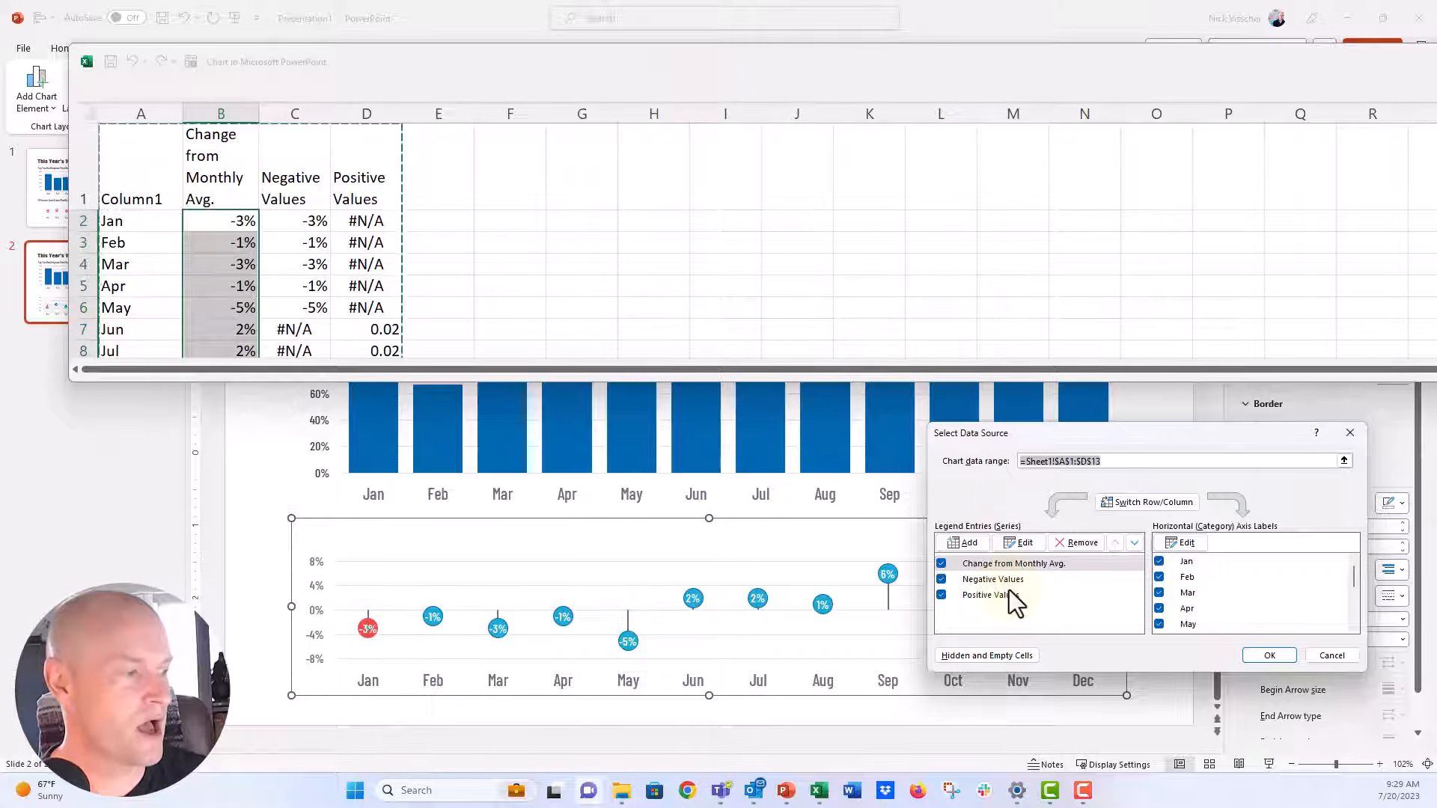
pyautogui.moveTo(1038, 441); pyautogui.dragTo(614, 208)
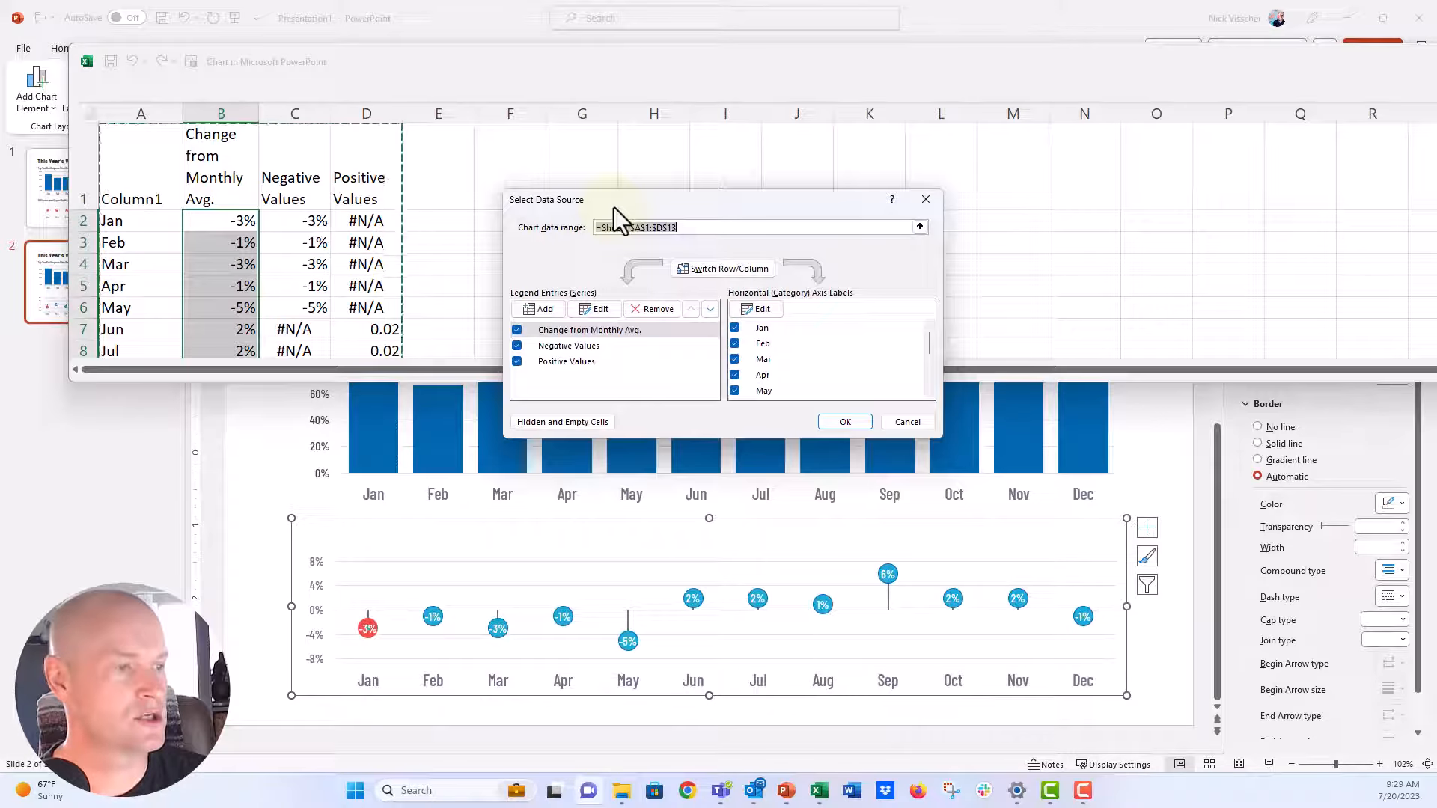
pyautogui.click(552, 330)
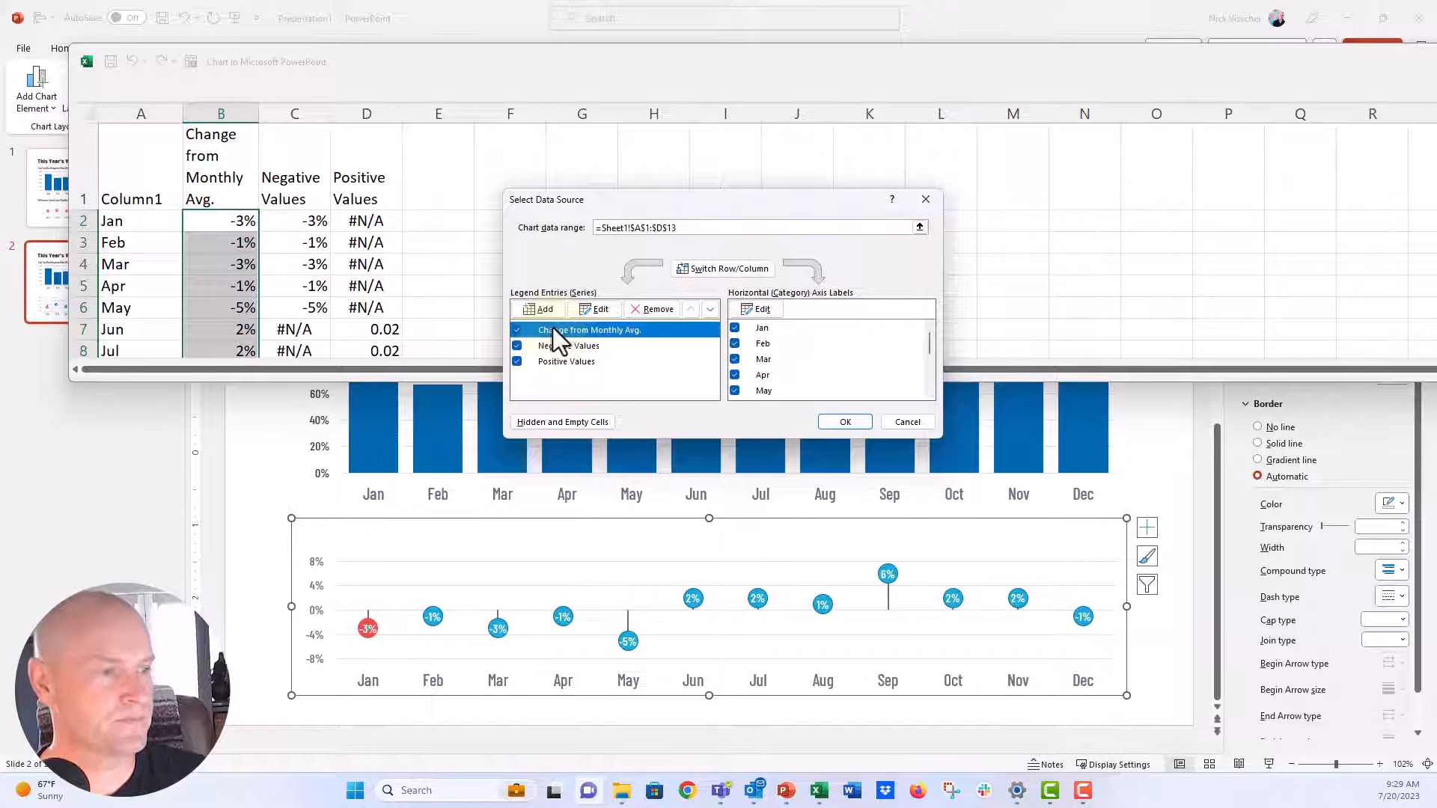
pyautogui.click(665, 313)
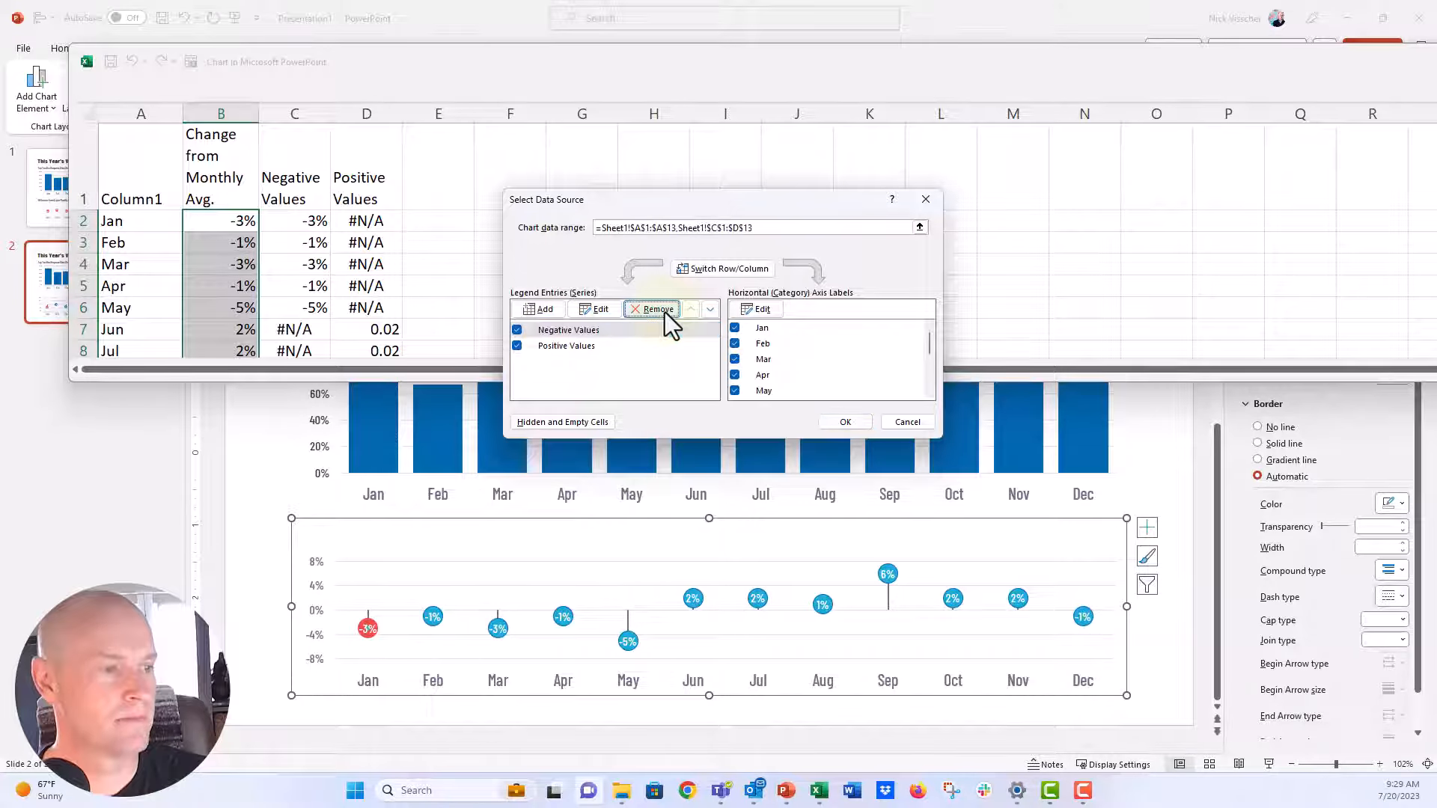
# Step: Check that the Negative Values series takes its values from Sheet1 range C2:C13
pyautogui.click(612, 327)
pyautogui.click(600, 310)
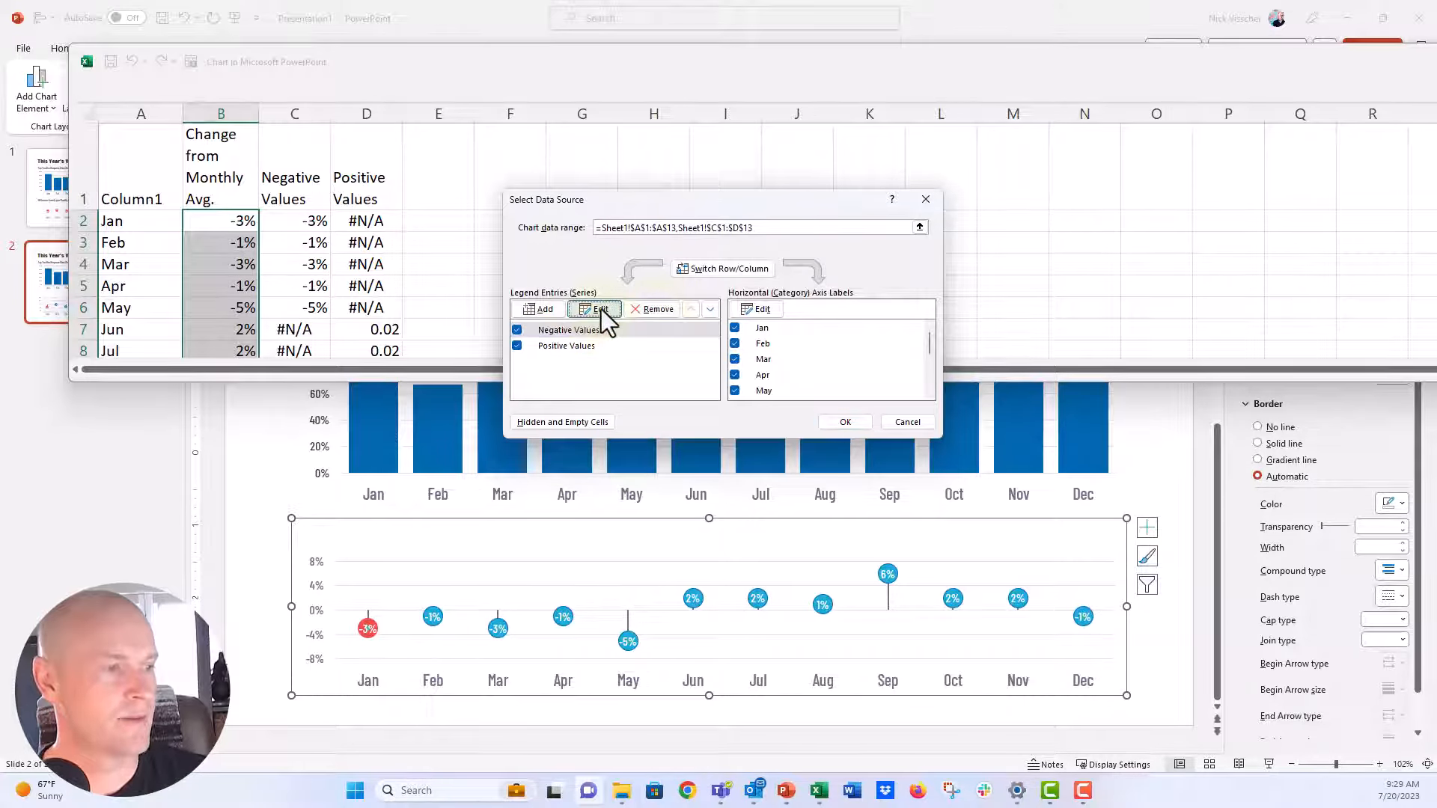
pyautogui.click(780, 340)
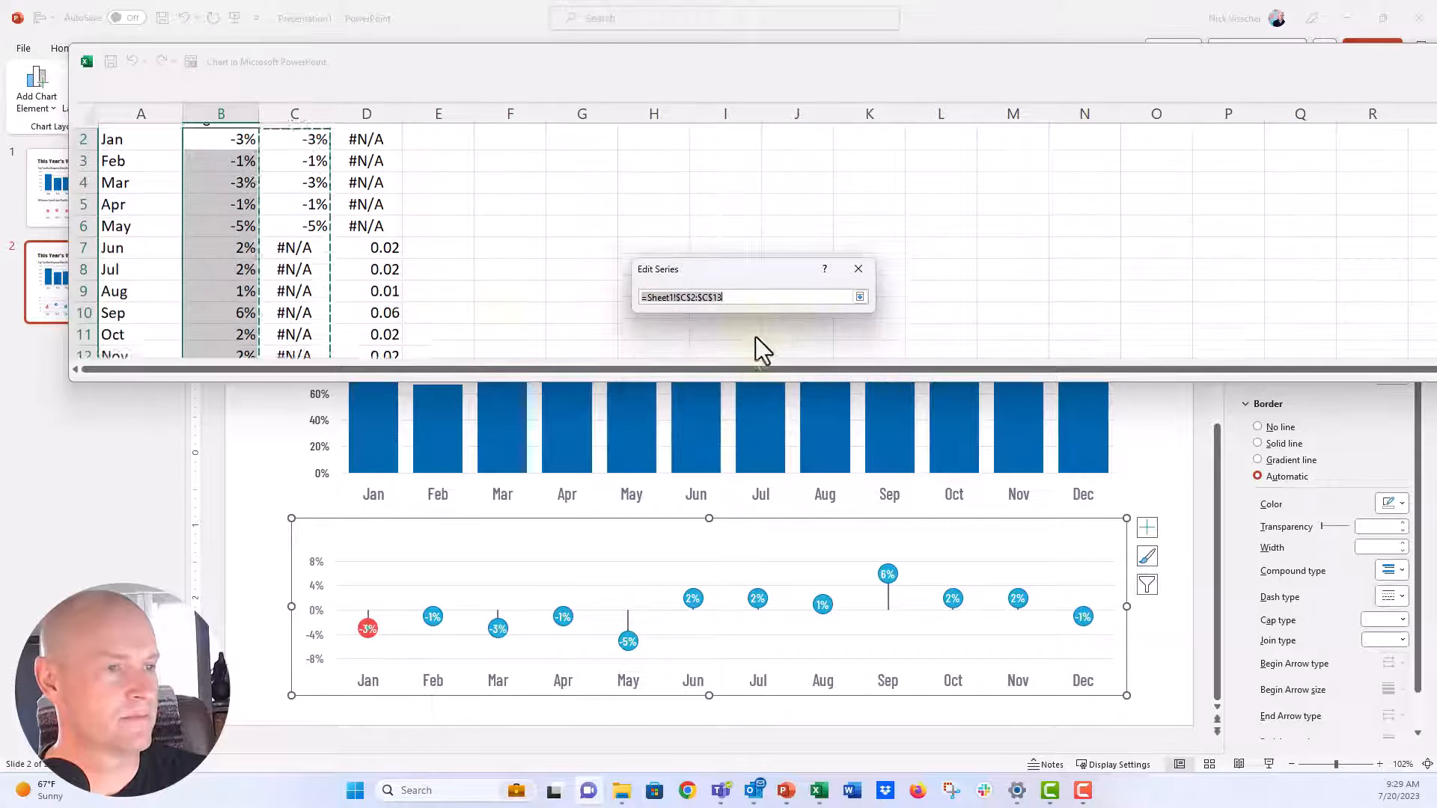
pyautogui.scroll(-1, 326, 271)
pyautogui.scroll(2, 326, 271)
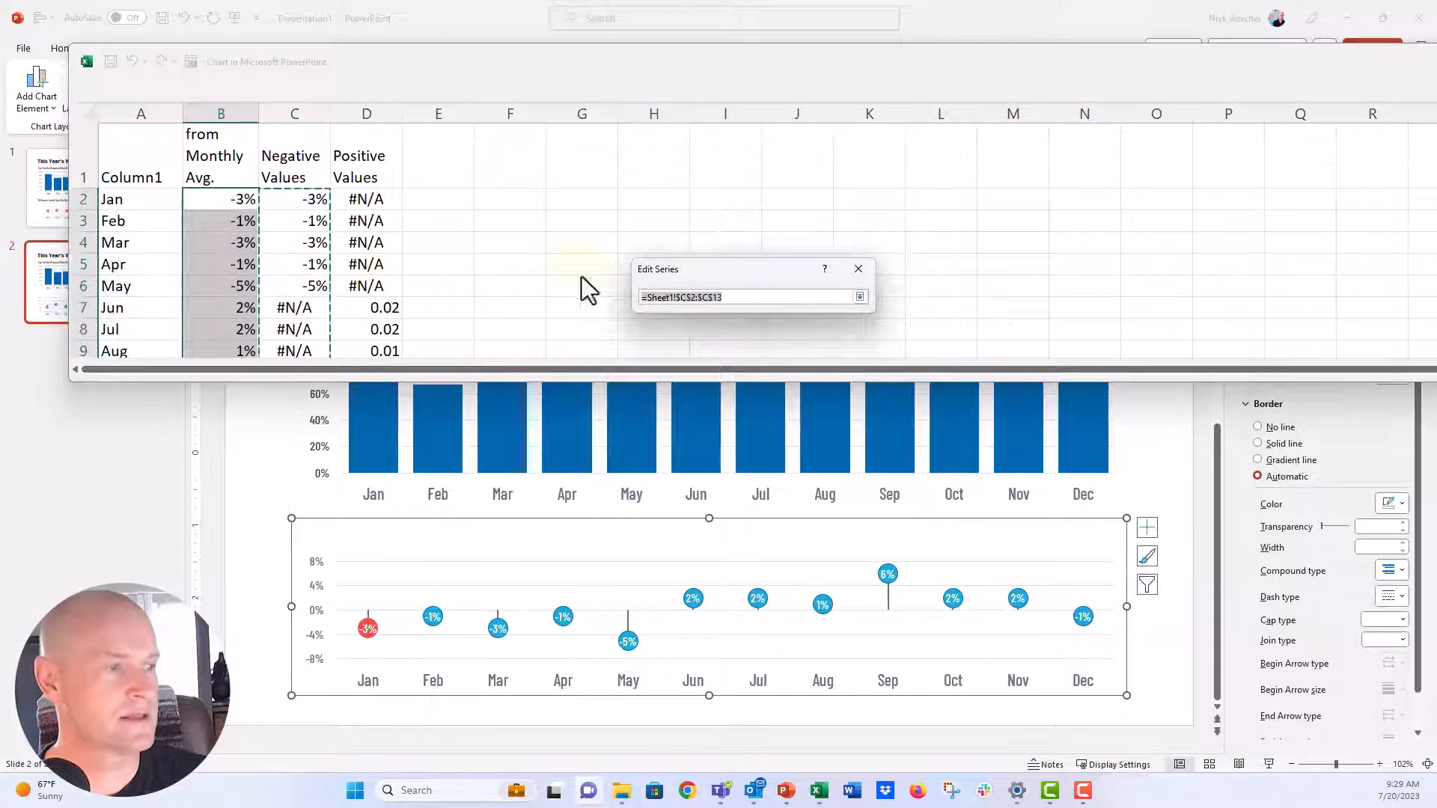
pyautogui.click(858, 294)
pyautogui.click(778, 365)
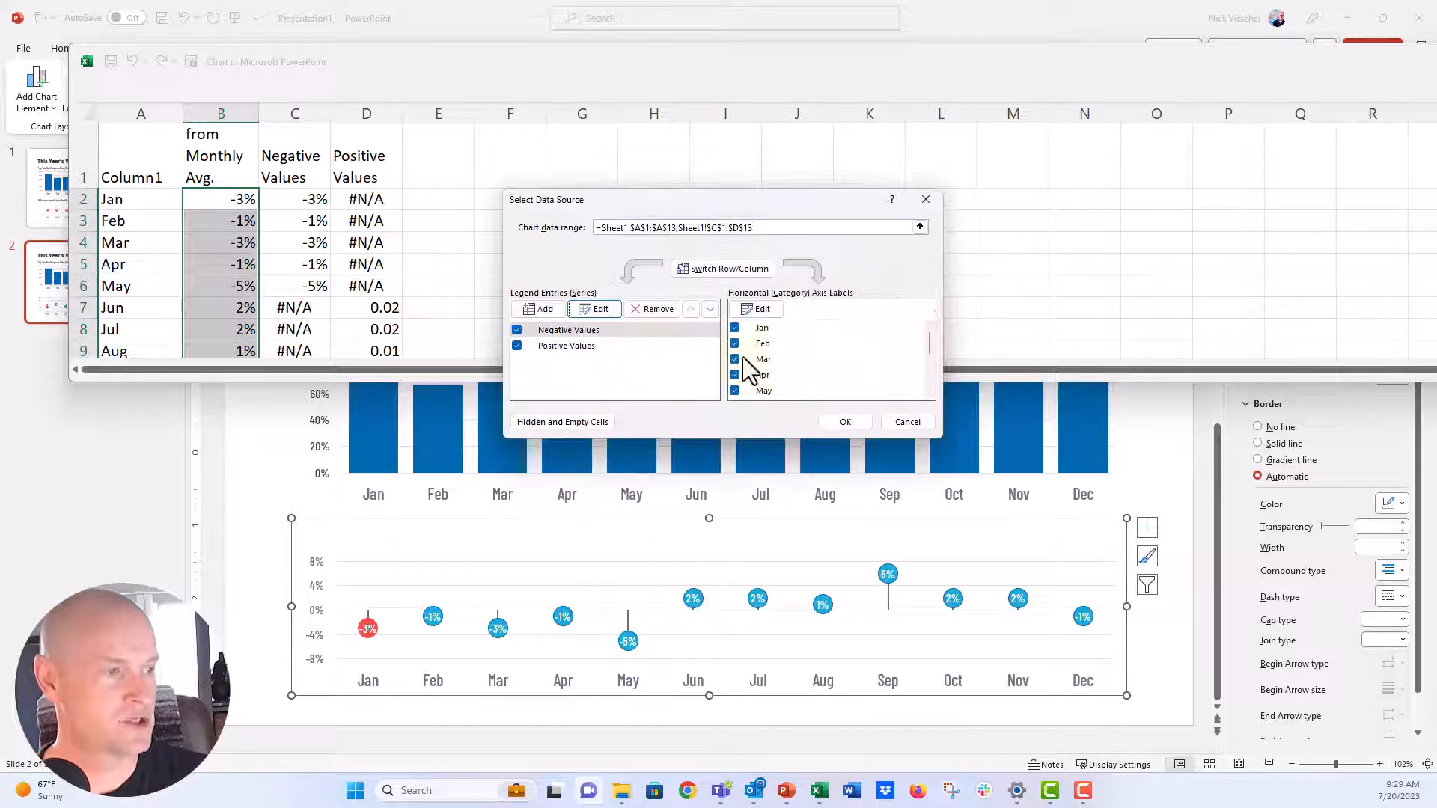
# Step: Check that the Positive Values series takes its name from D1 and its values from D2:D13
pyautogui.click(578, 348)
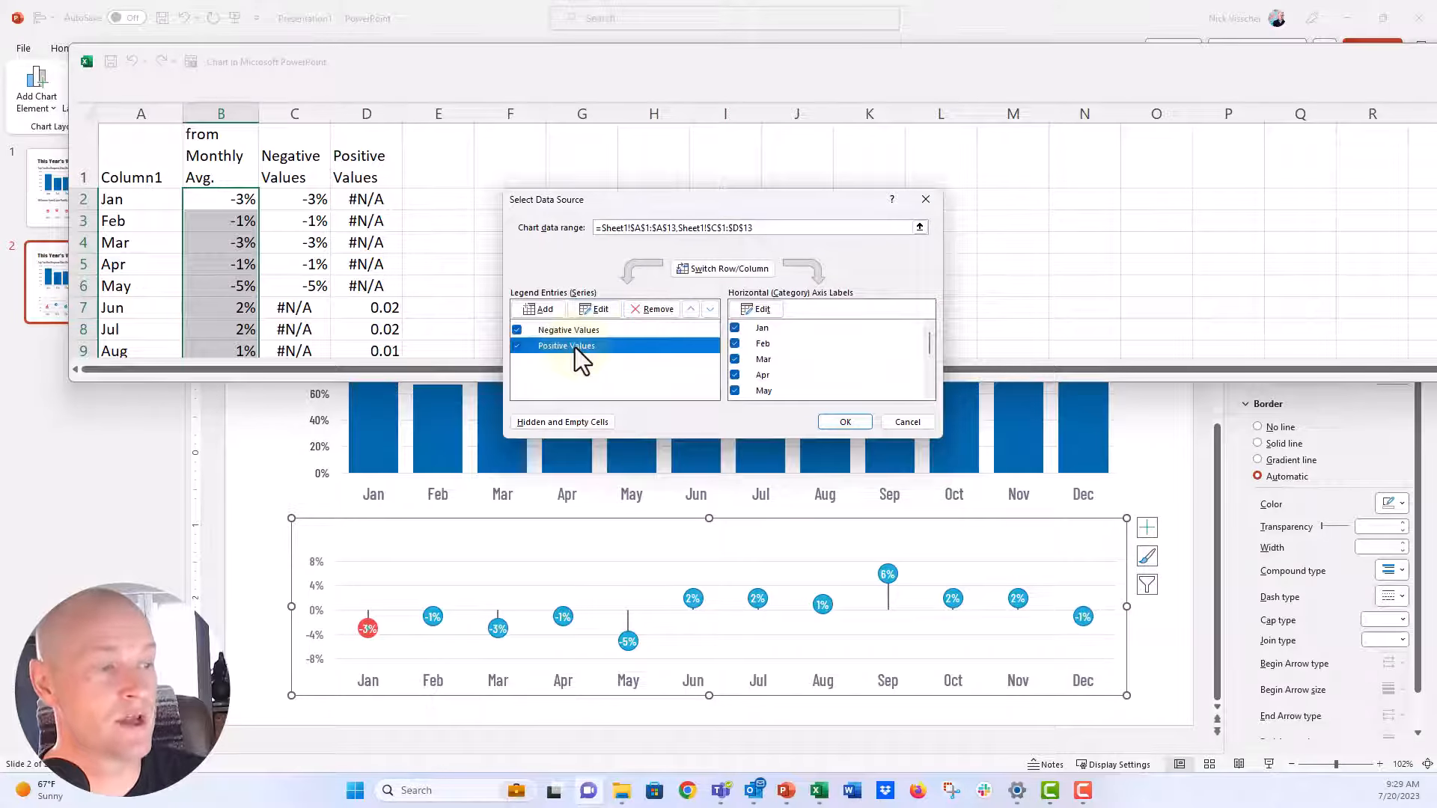
pyautogui.click(604, 315)
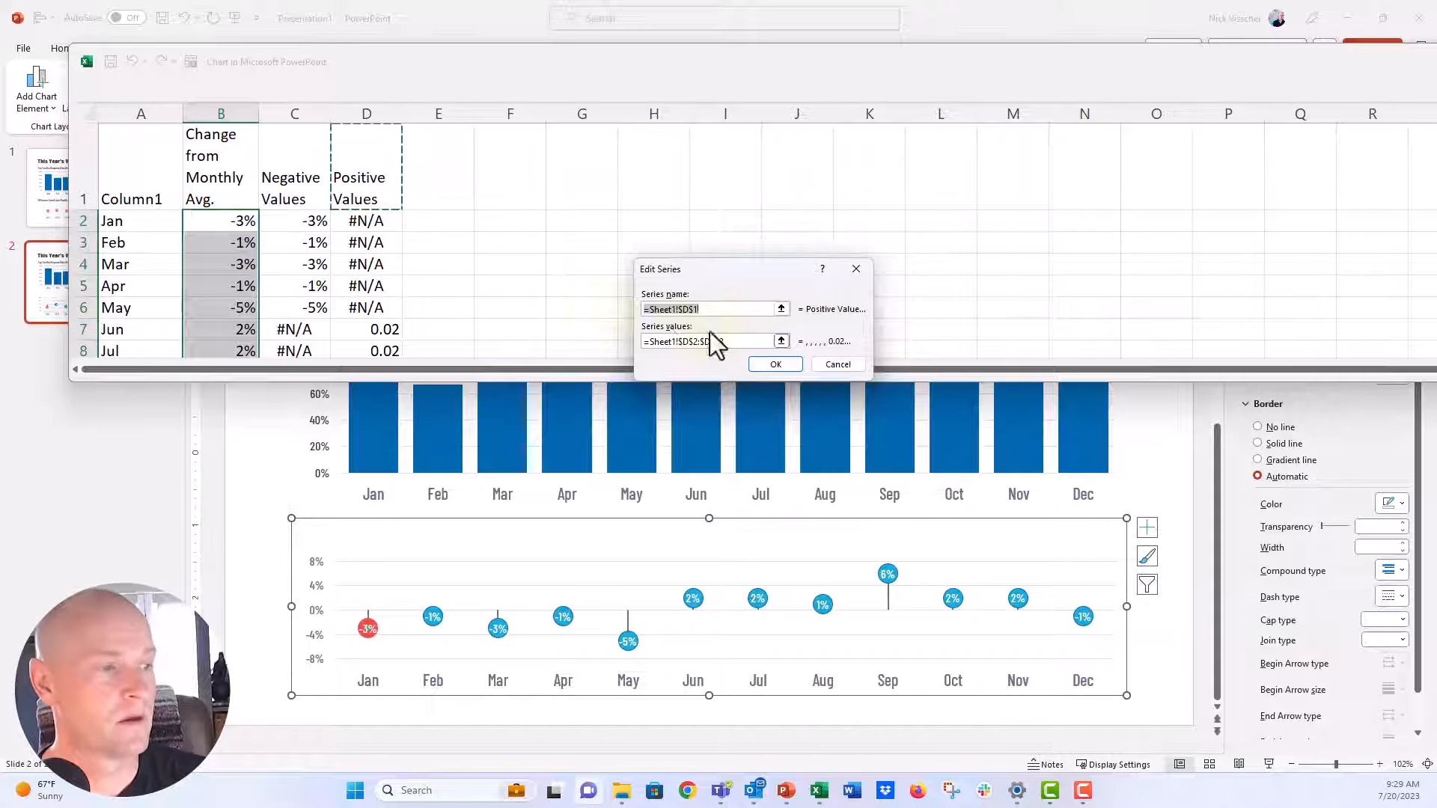
pyautogui.click(780, 342)
pyautogui.scroll(-3, 481, 258)
pyautogui.scroll(3, 452, 249)
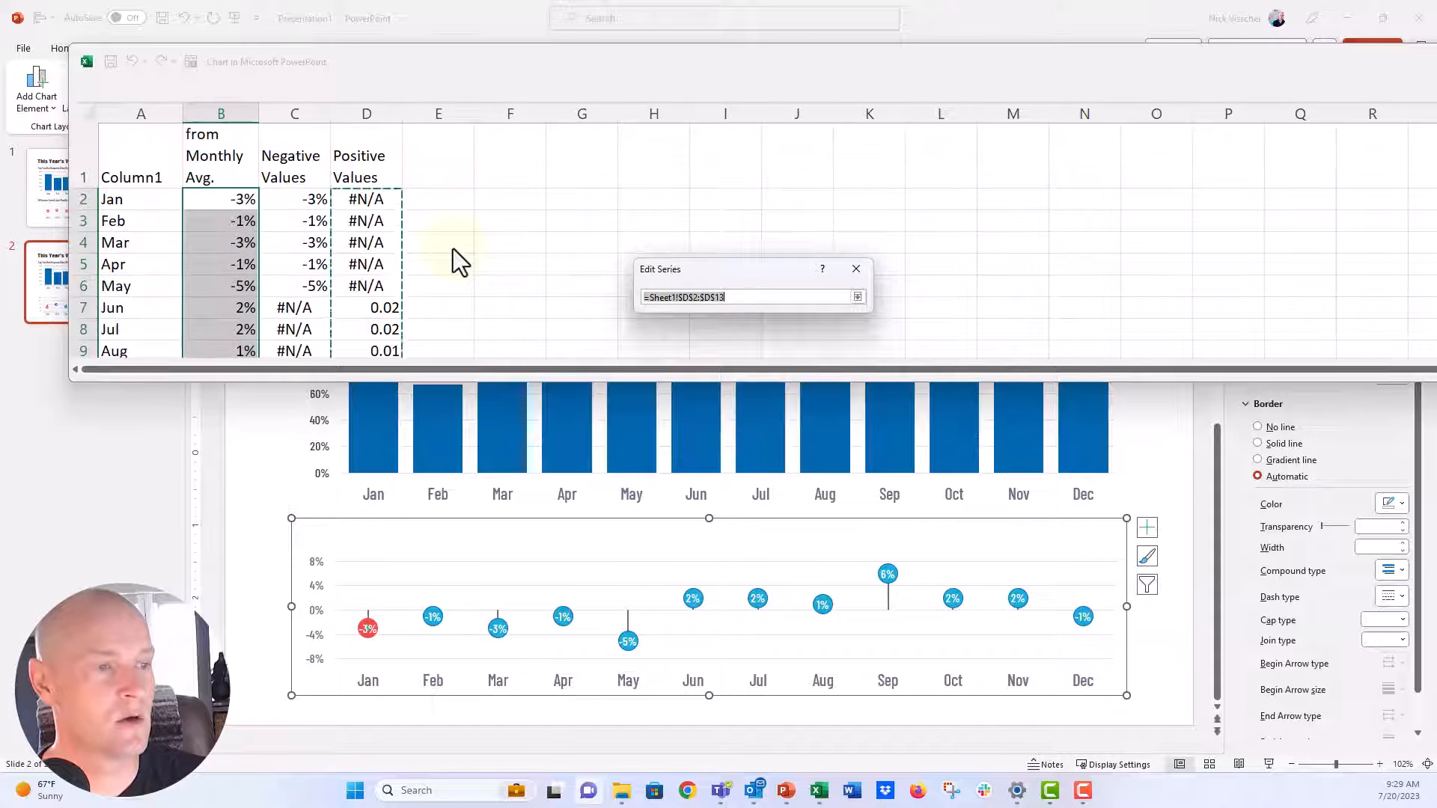
pyautogui.press('Return')
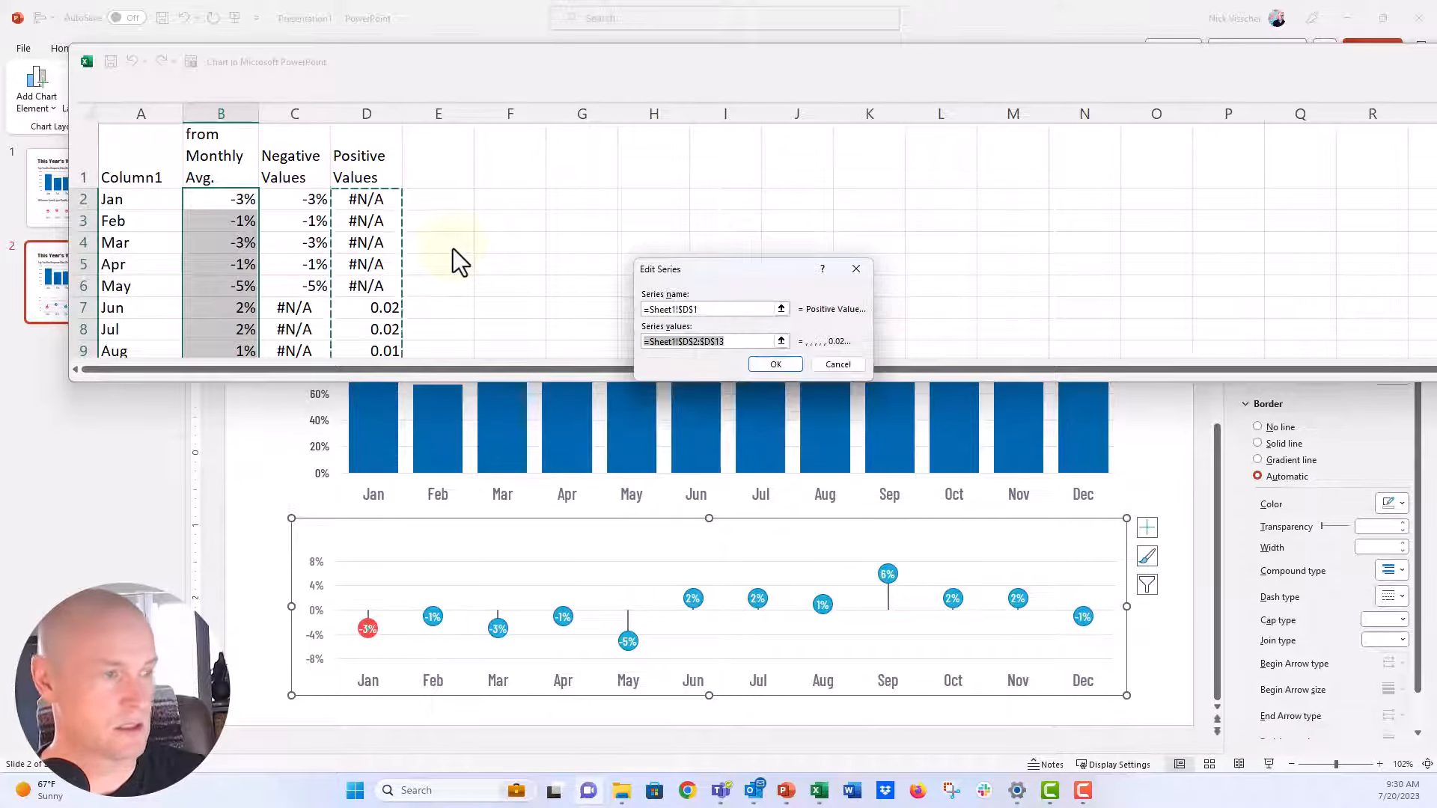
pyautogui.click(767, 367)
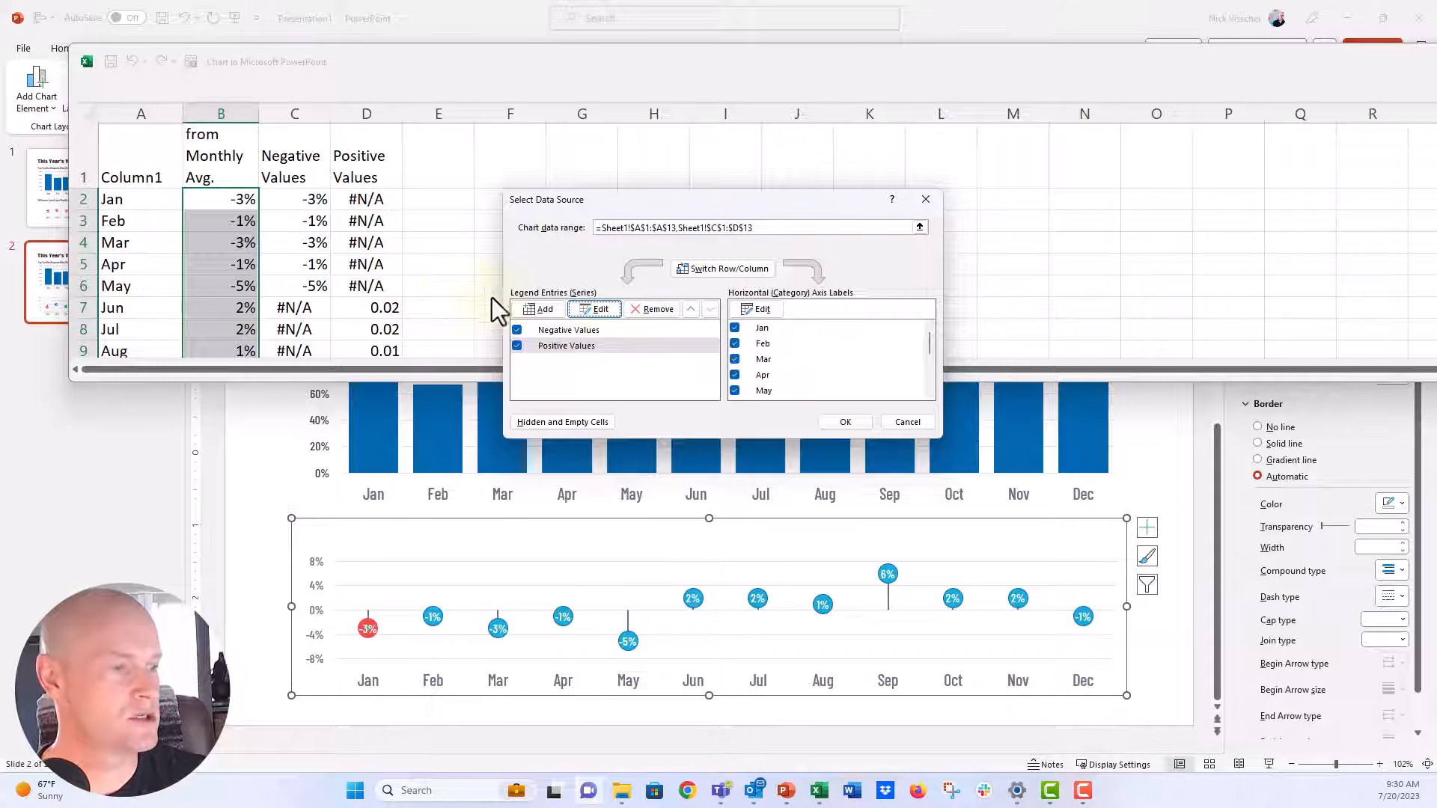
# Step: Accept the revised data source and reposition and enlarge the chart's data workbook to show all twelve months
pyautogui.click(846, 424)
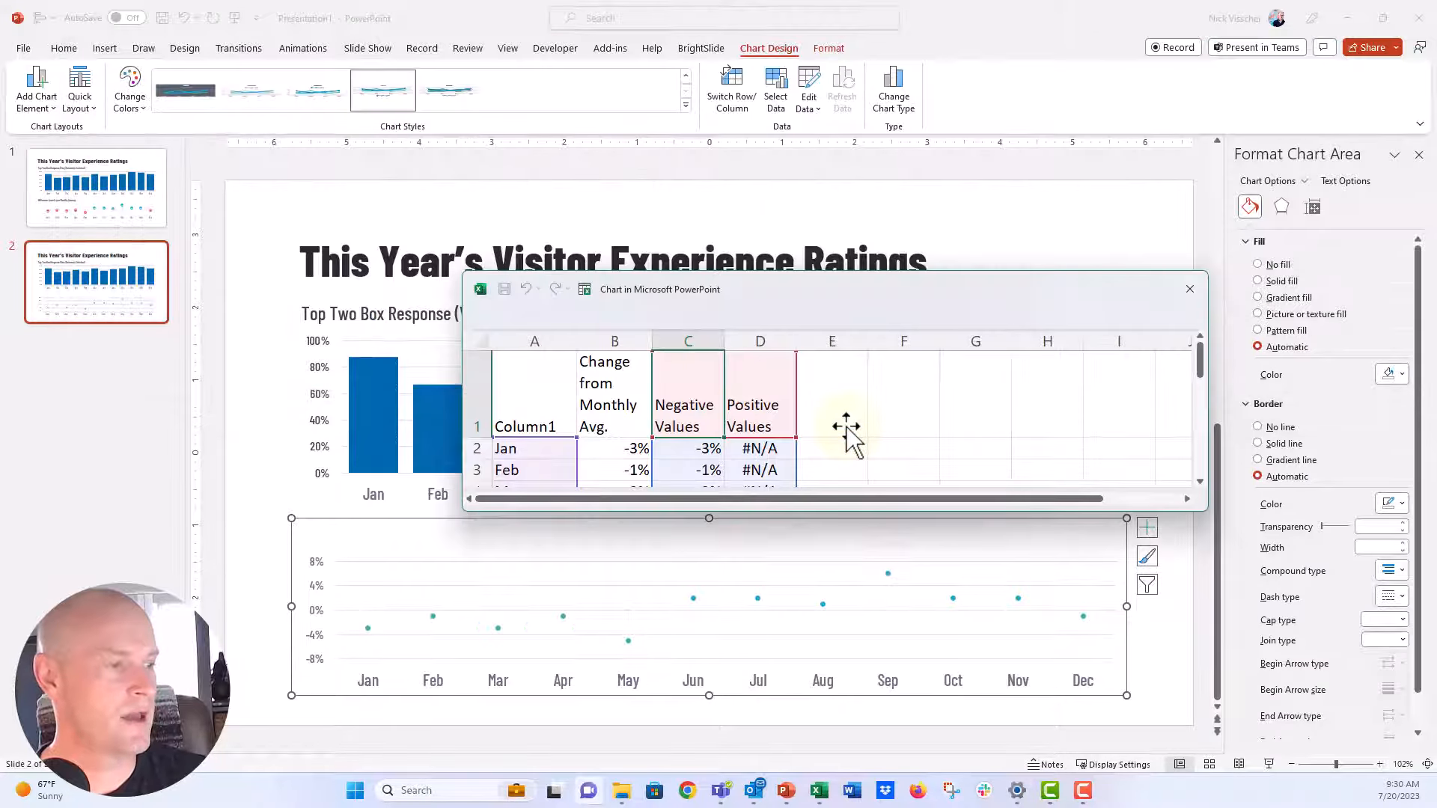
pyautogui.moveTo(948, 316); pyautogui.dragTo(769, 156)
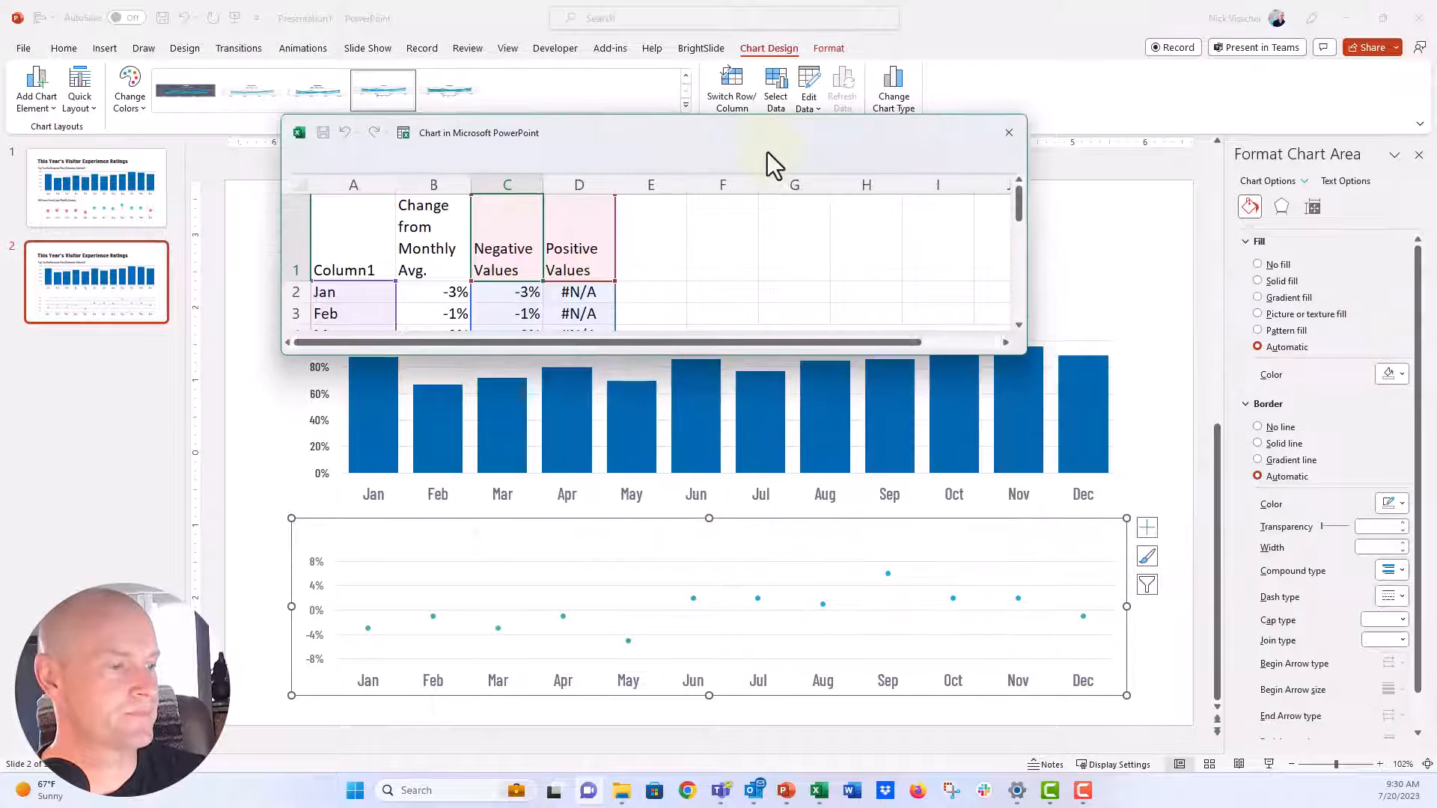
pyautogui.click(997, 144)
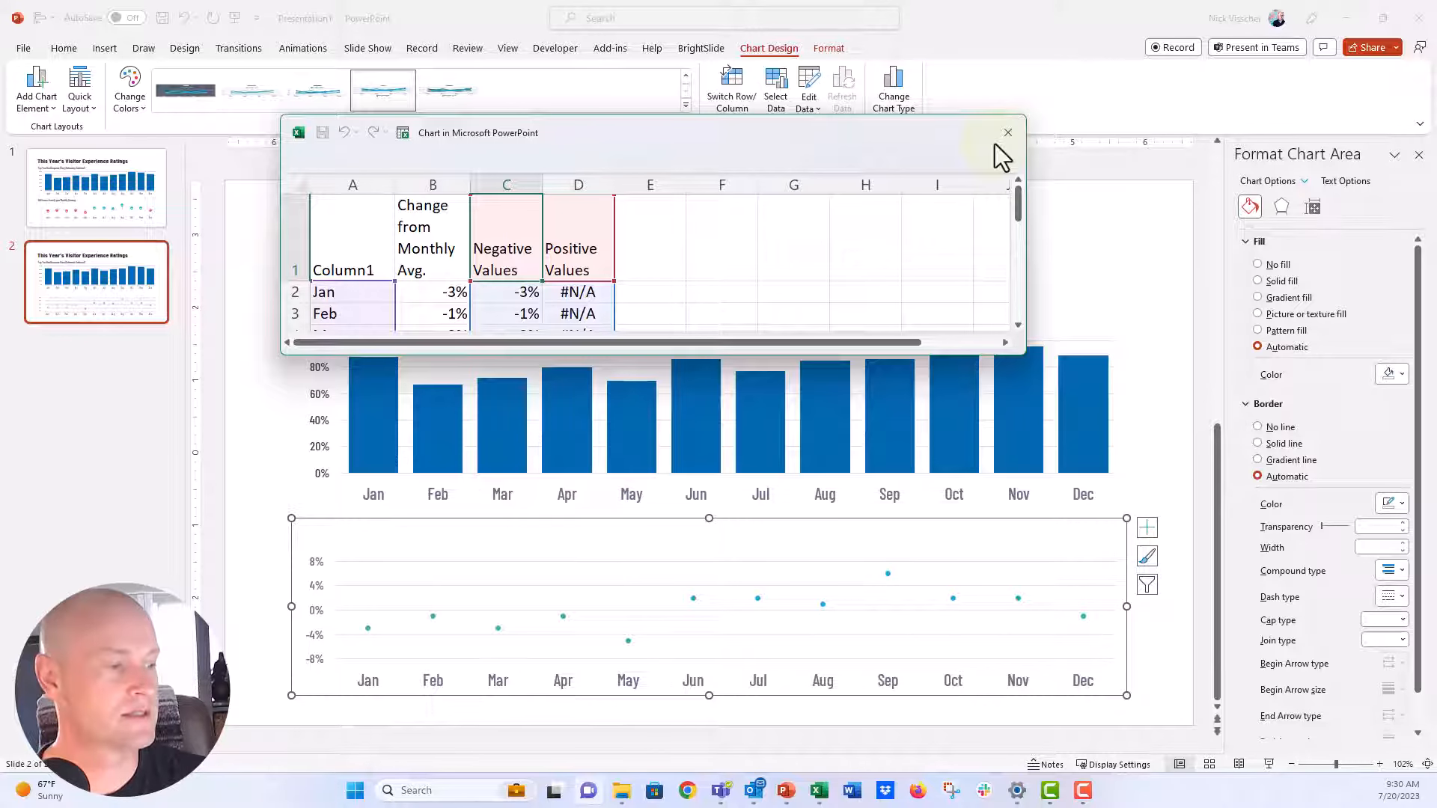
pyautogui.moveTo(679, 150); pyautogui.dragTo(518, 74)
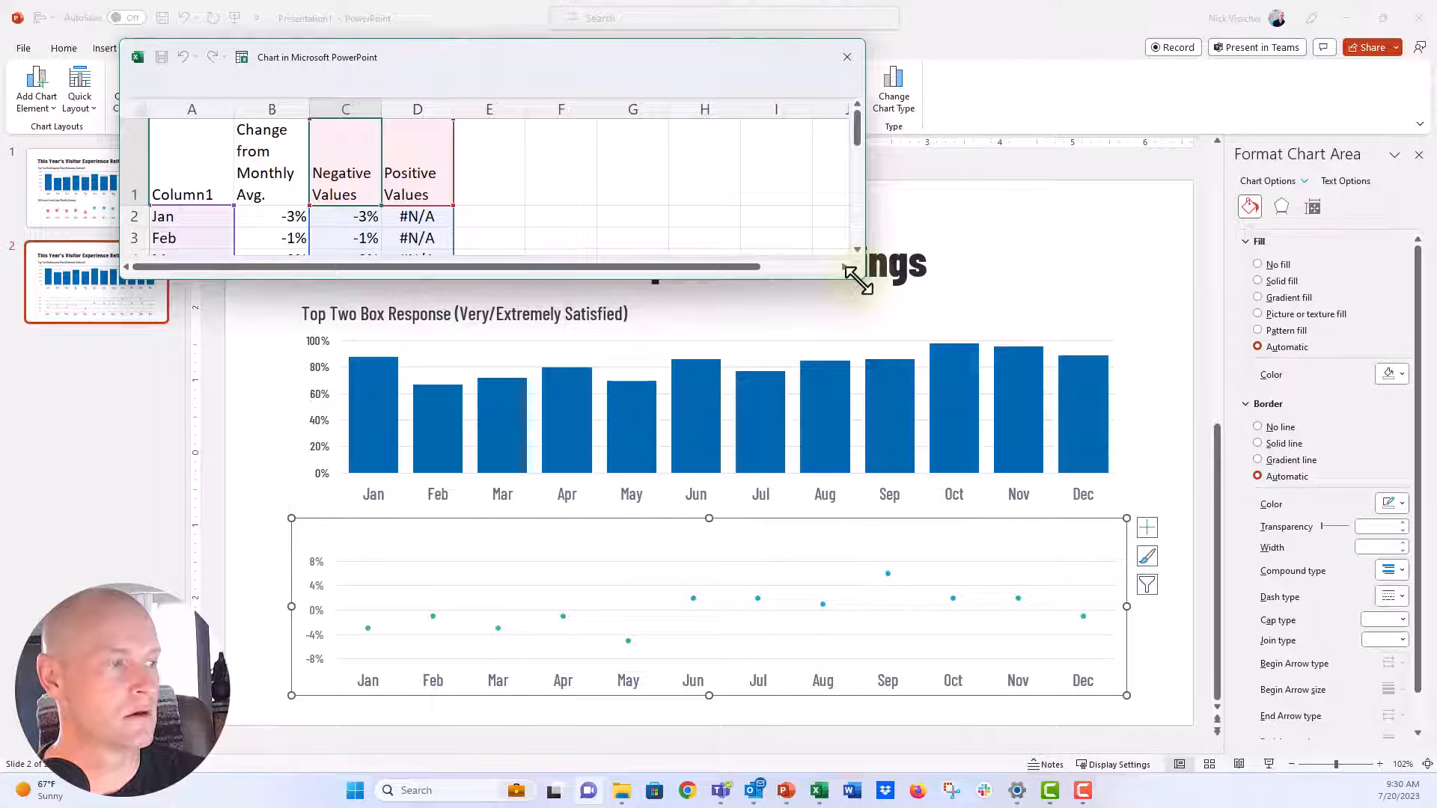
pyautogui.moveTo(858, 279); pyautogui.dragTo(878, 510)
# Step: Format the Positive Values in D7:D12 as percentages with 0 decimal places and close the data workbook
pyautogui.moveTo(396, 327); pyautogui.dragTo(394, 434)
pyautogui.rightClick(397, 435)
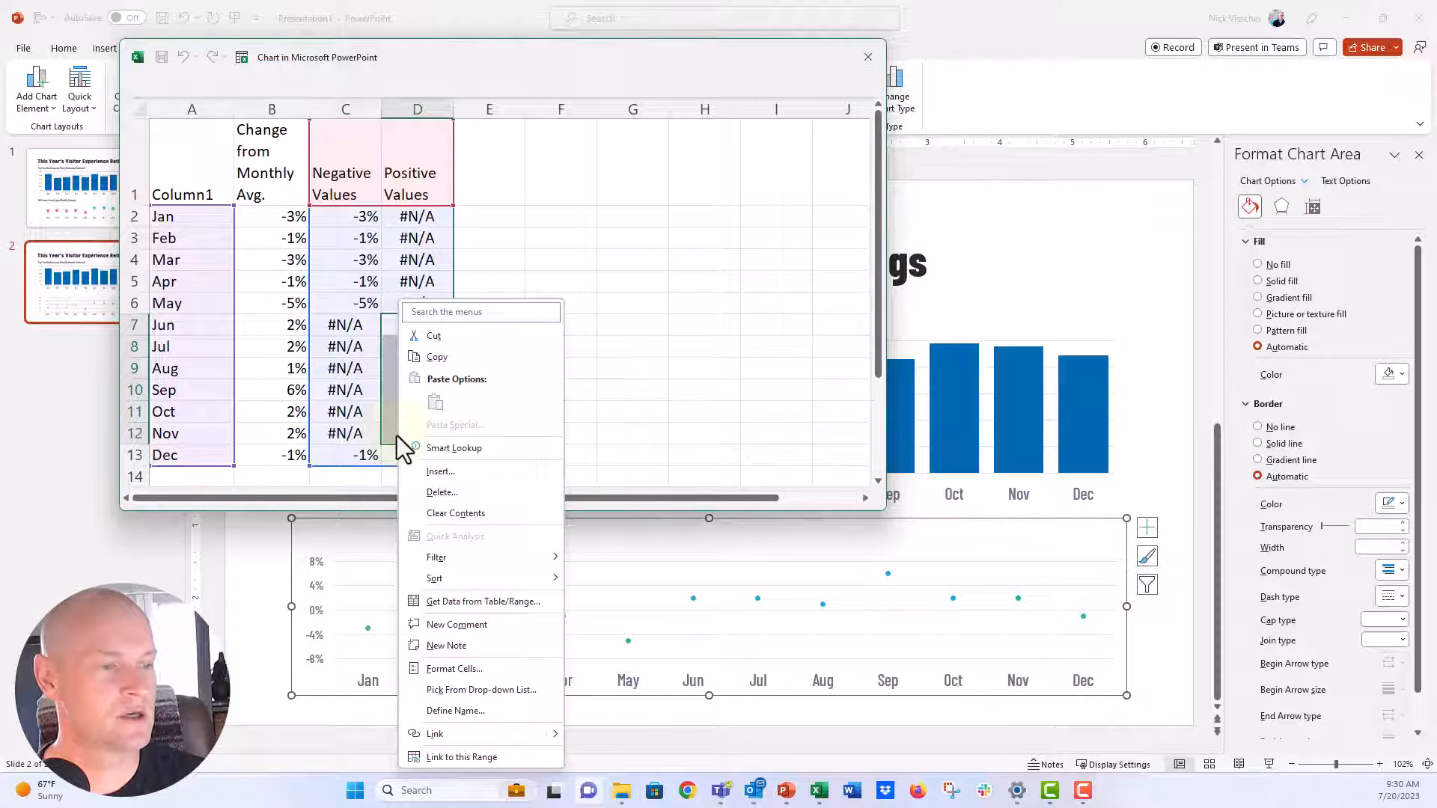
pyautogui.click(504, 674)
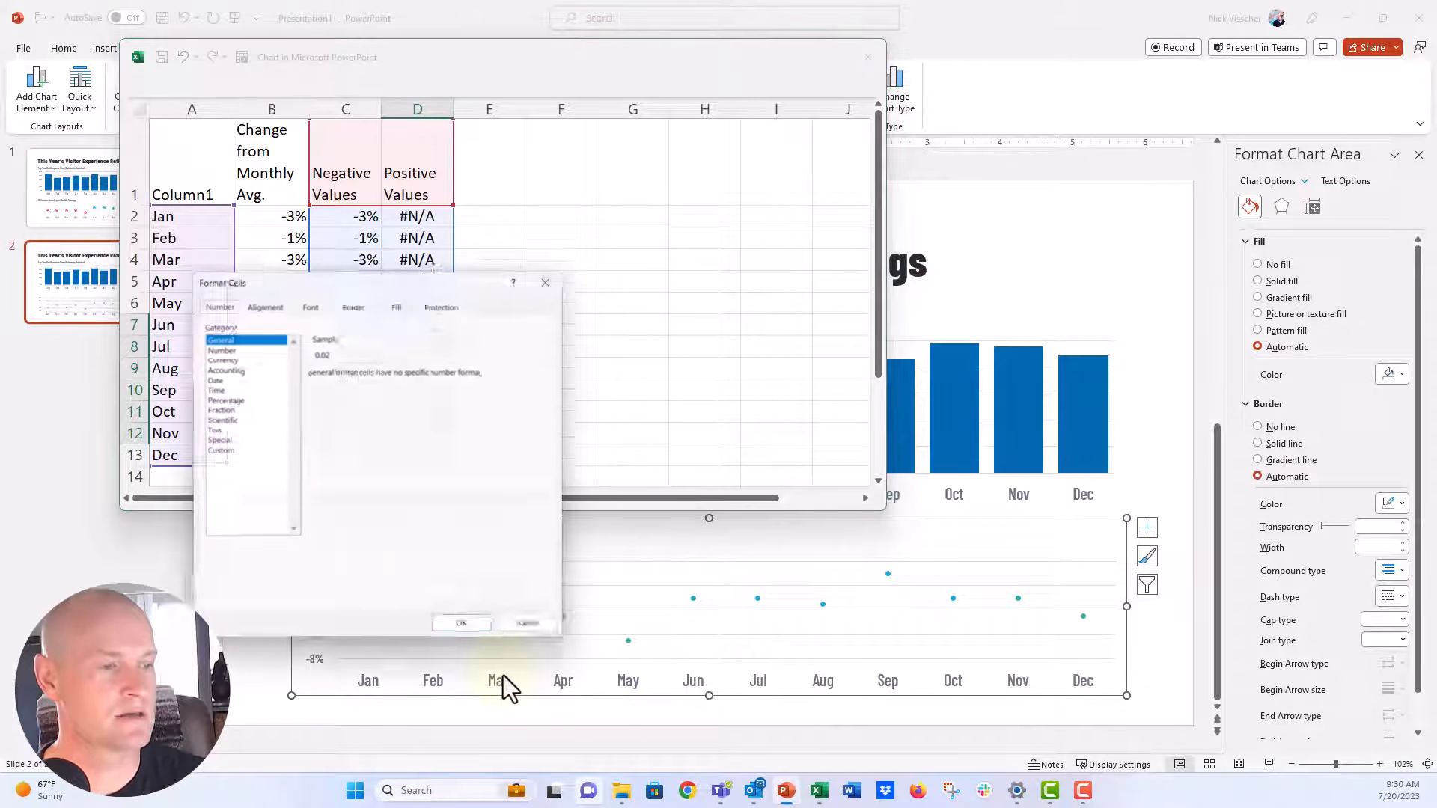
pyautogui.click(222, 394)
pyautogui.doubleClick(402, 370)
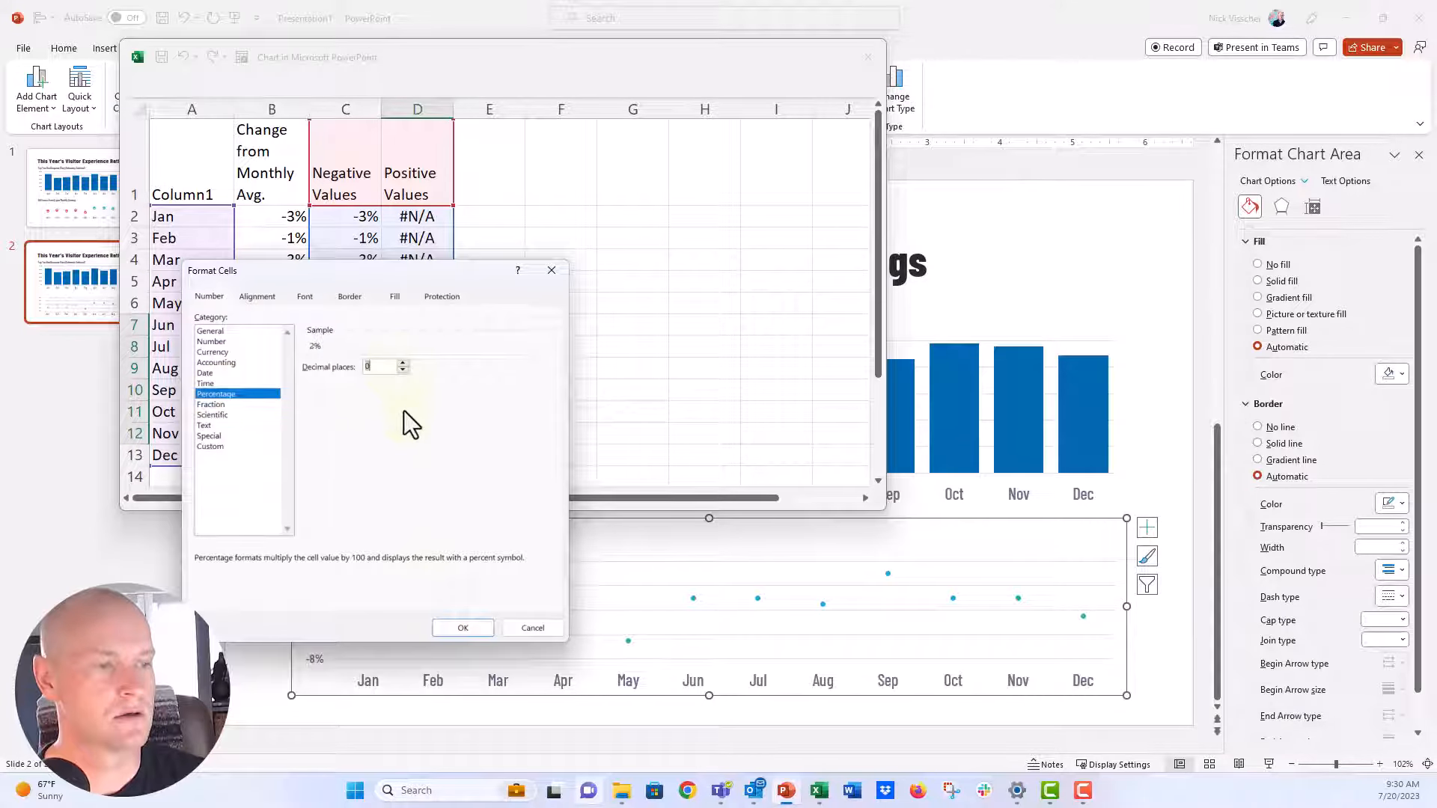
pyautogui.click(439, 627)
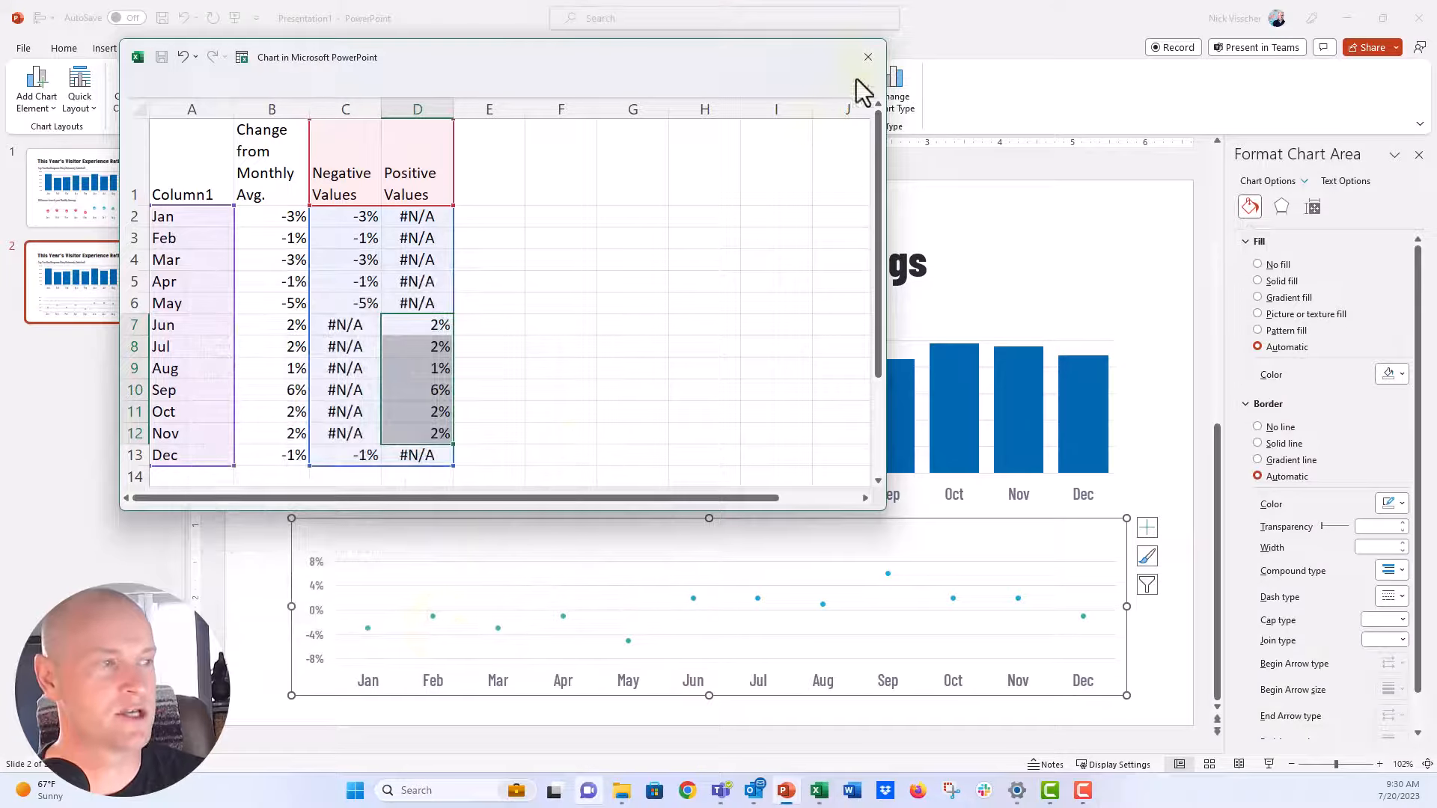
pyautogui.click(868, 57)
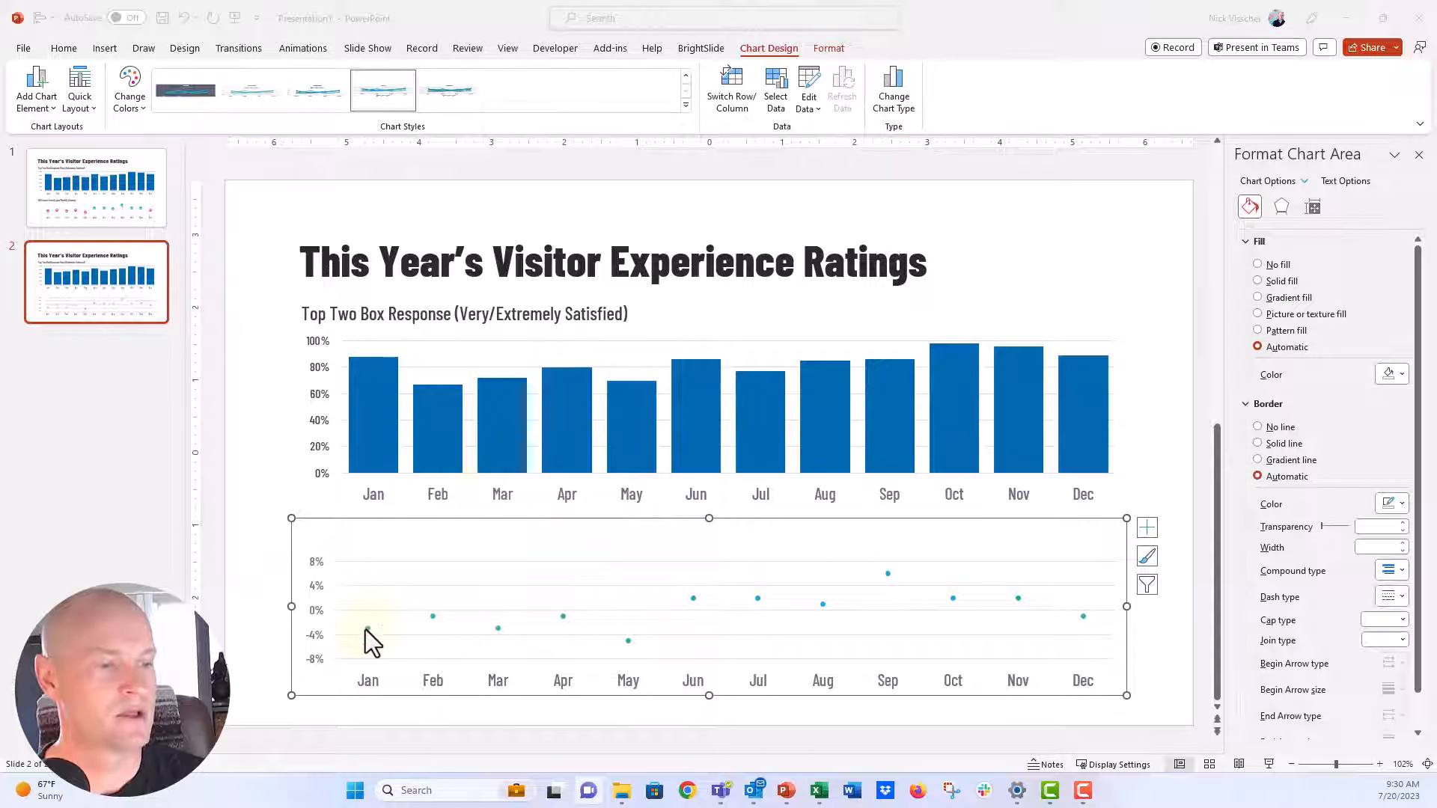
# Step: Give the Negative Values series built-in circle markers of size 20
pyautogui.click(366, 629)
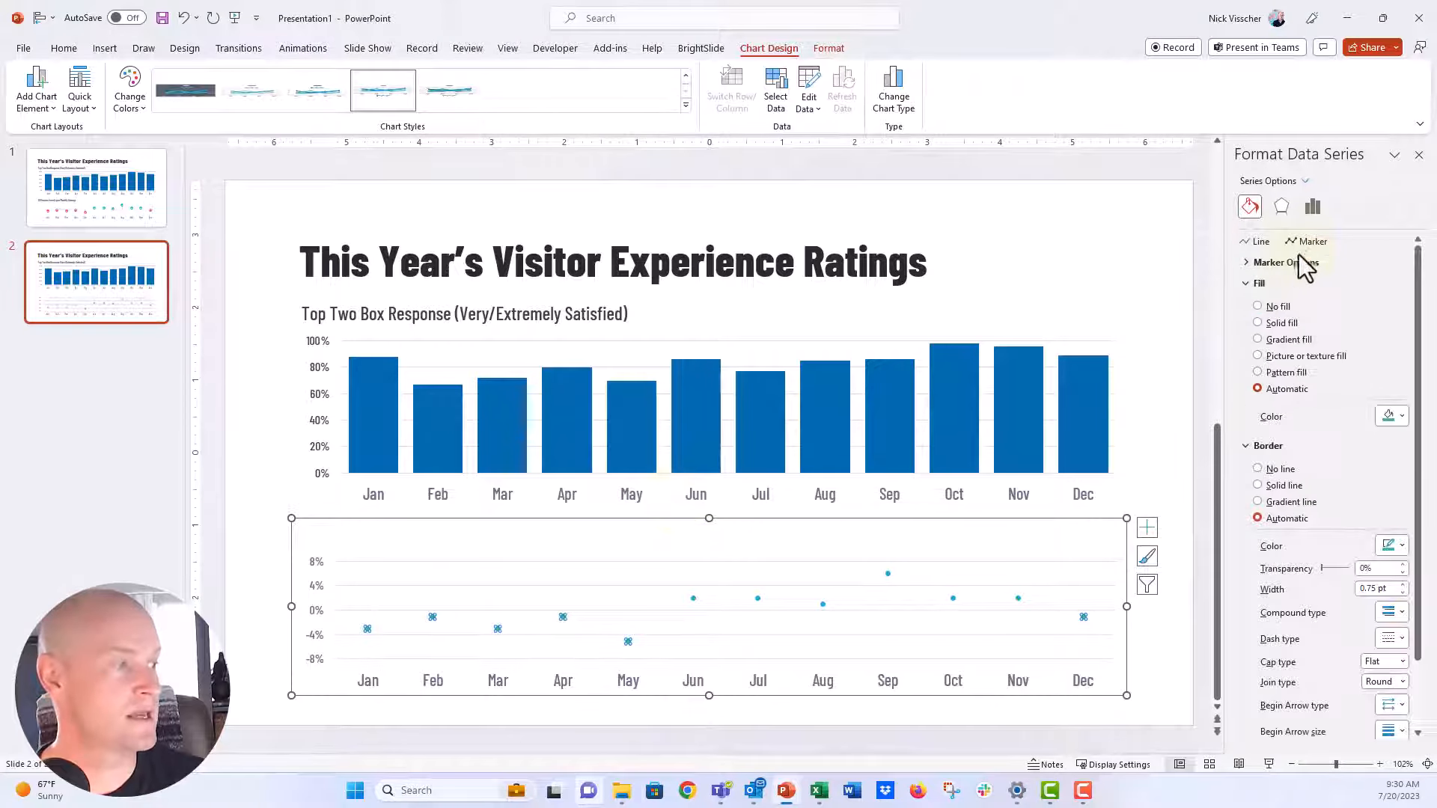
pyautogui.click(1292, 262)
pyautogui.click(1268, 317)
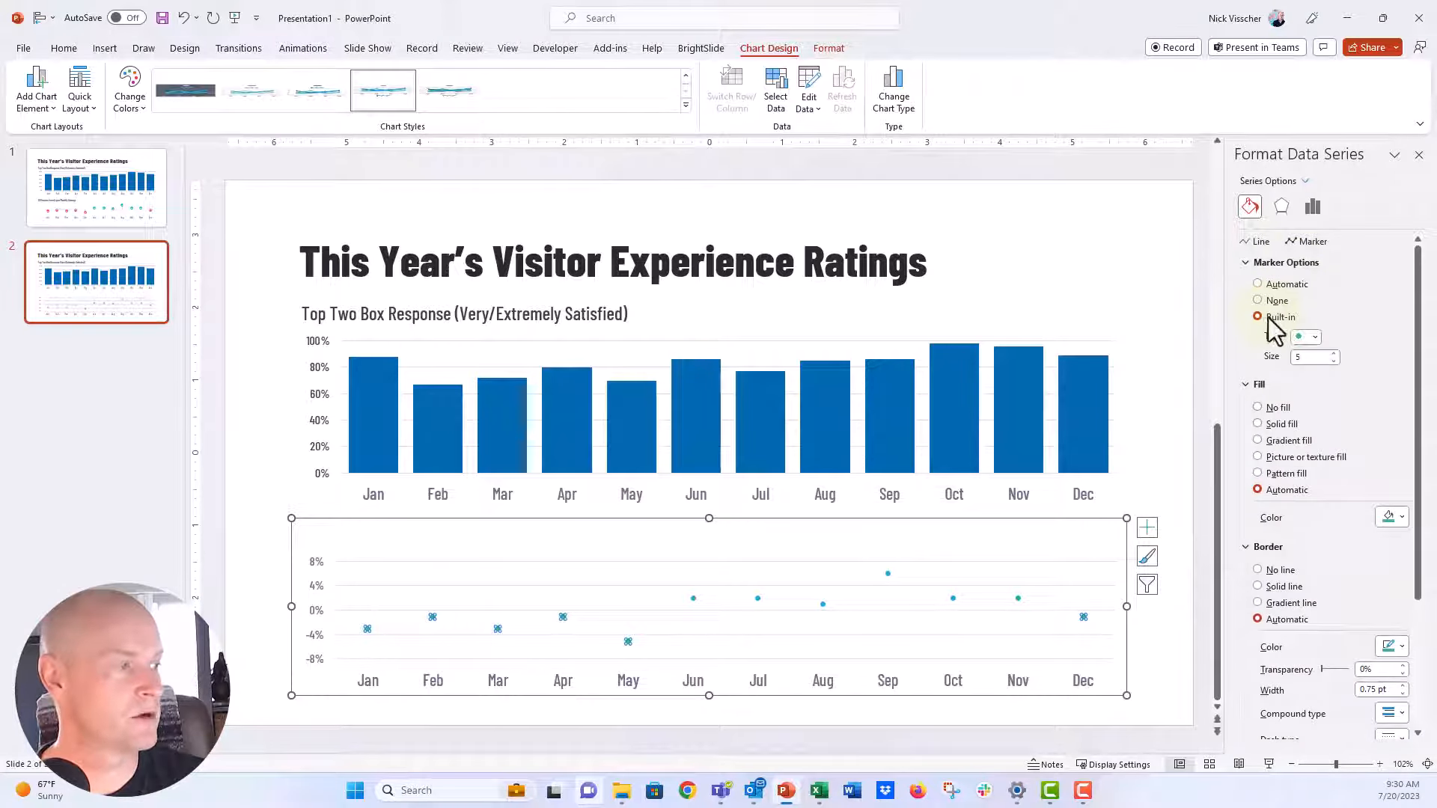
pyautogui.doubleClick(1308, 357)
pyautogui.write('20')
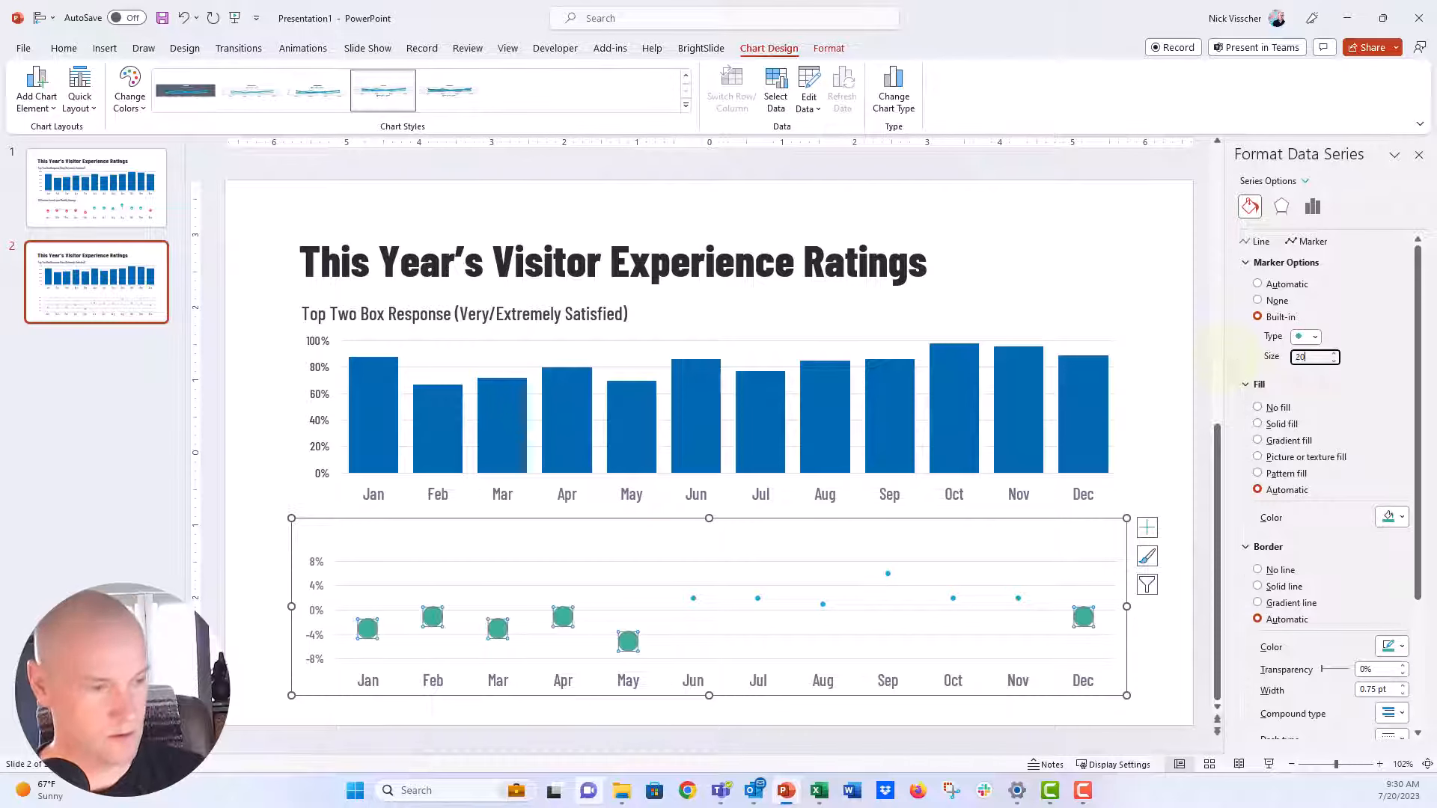
pyautogui.click(1272, 427)
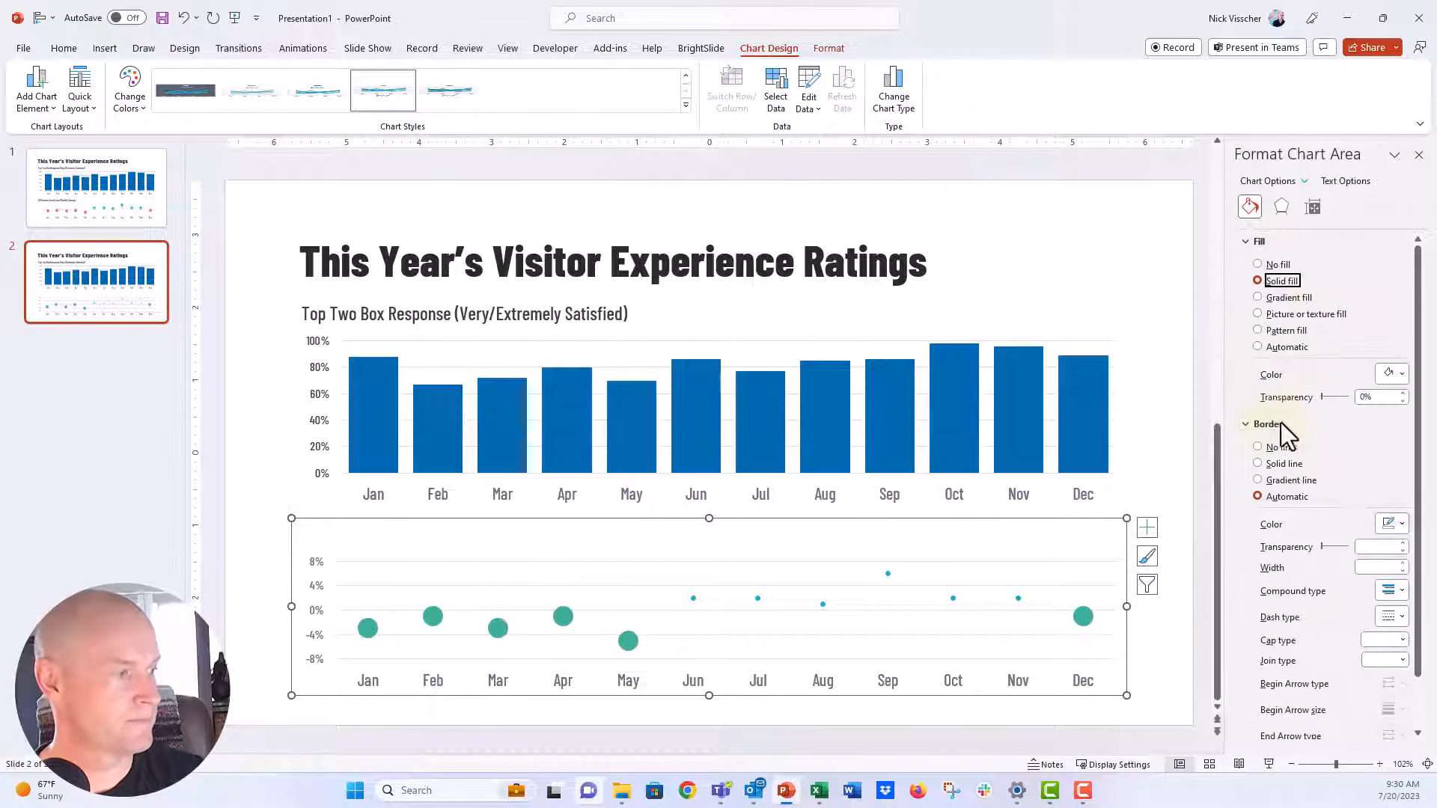
pyautogui.click(1390, 374)
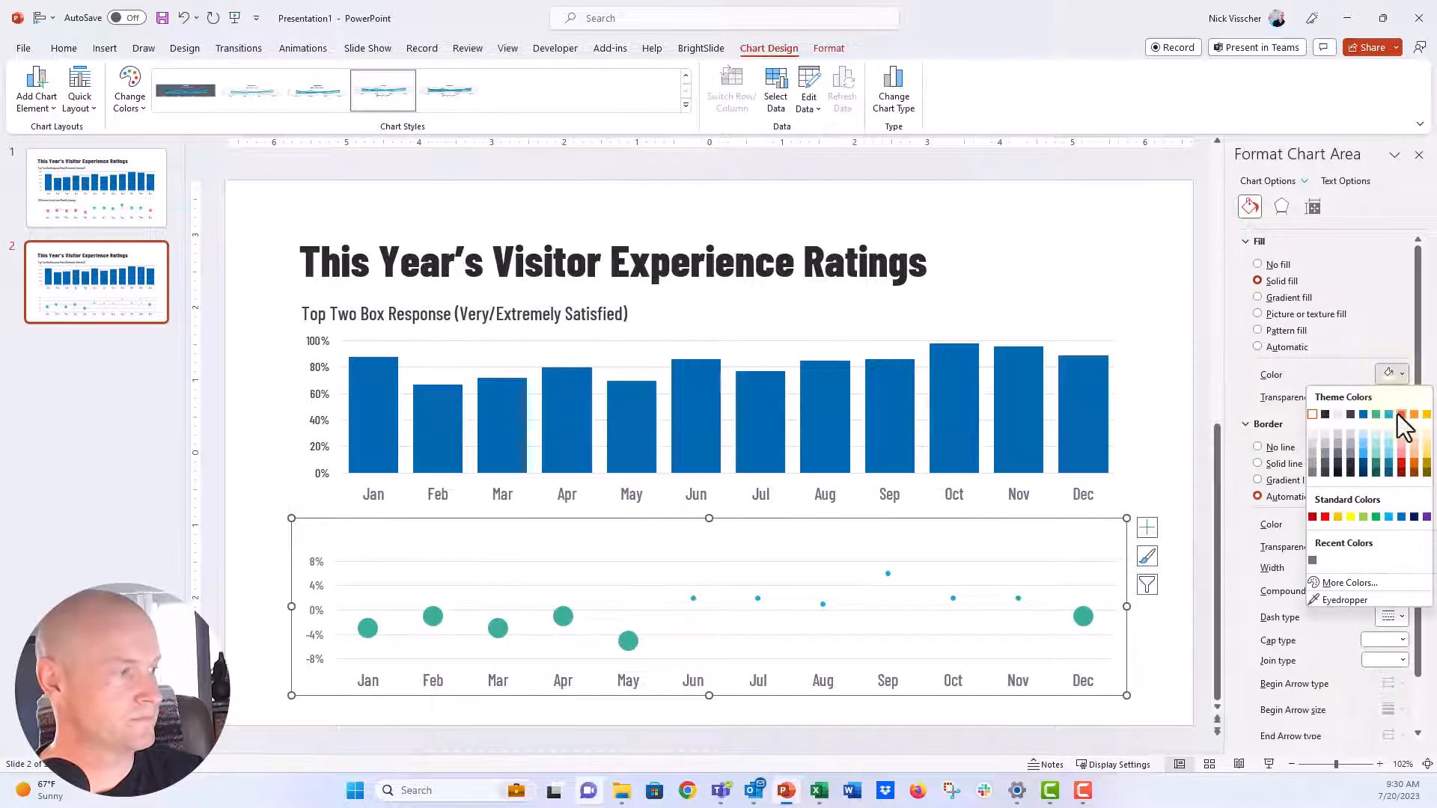
pyautogui.click(1401, 415)
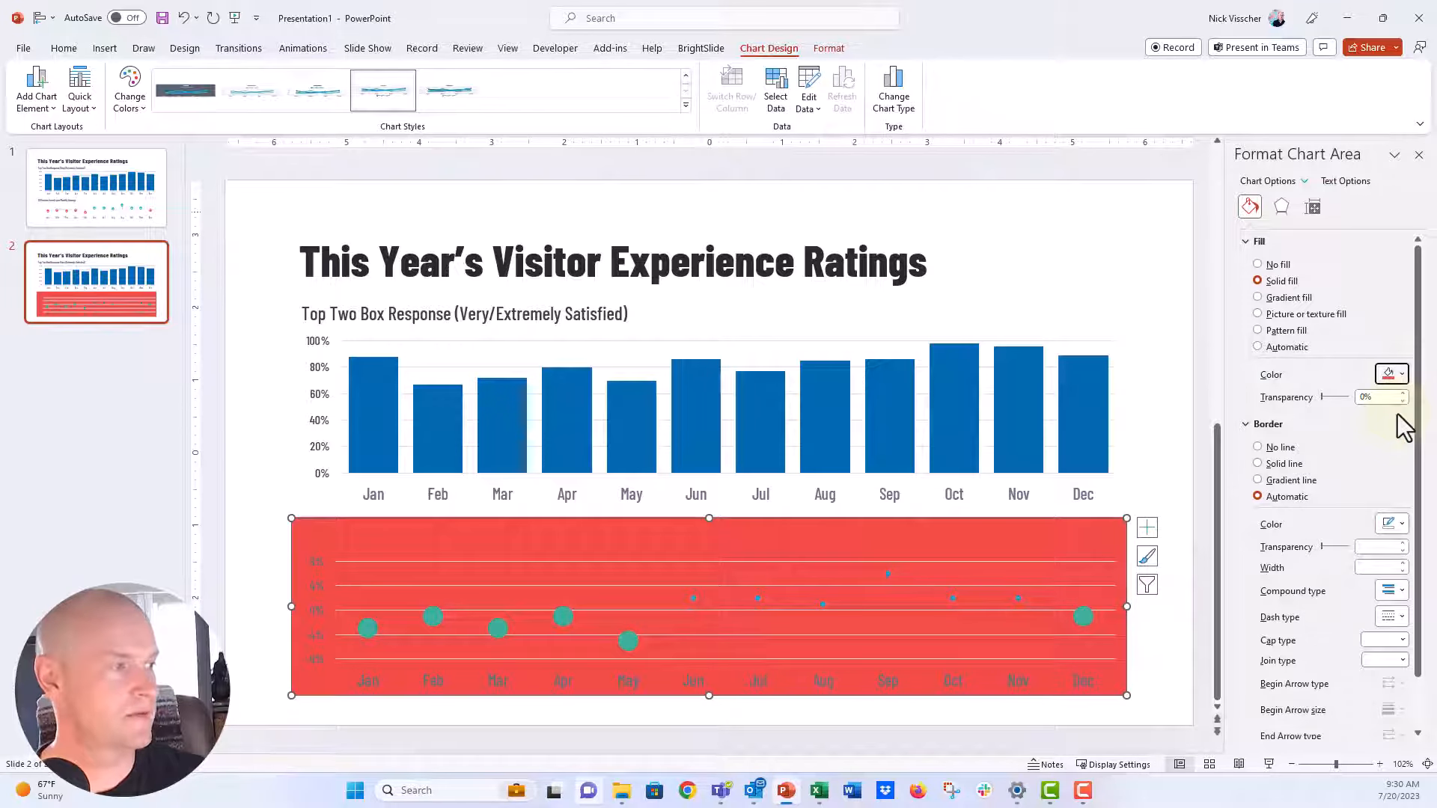
pyautogui.click(1265, 264)
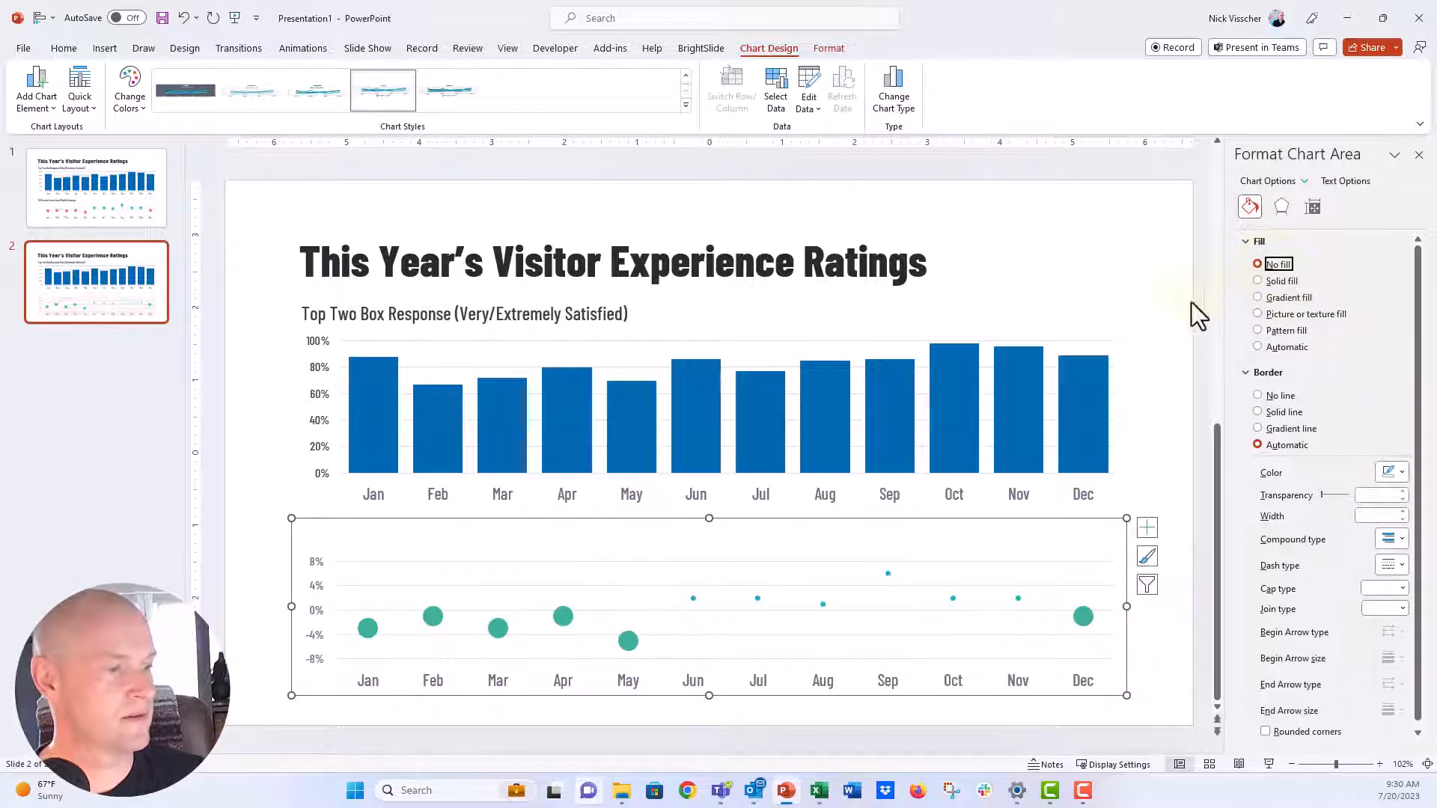
# Step: Fill the Negative Values series markers with solid red
pyautogui.click(571, 622)
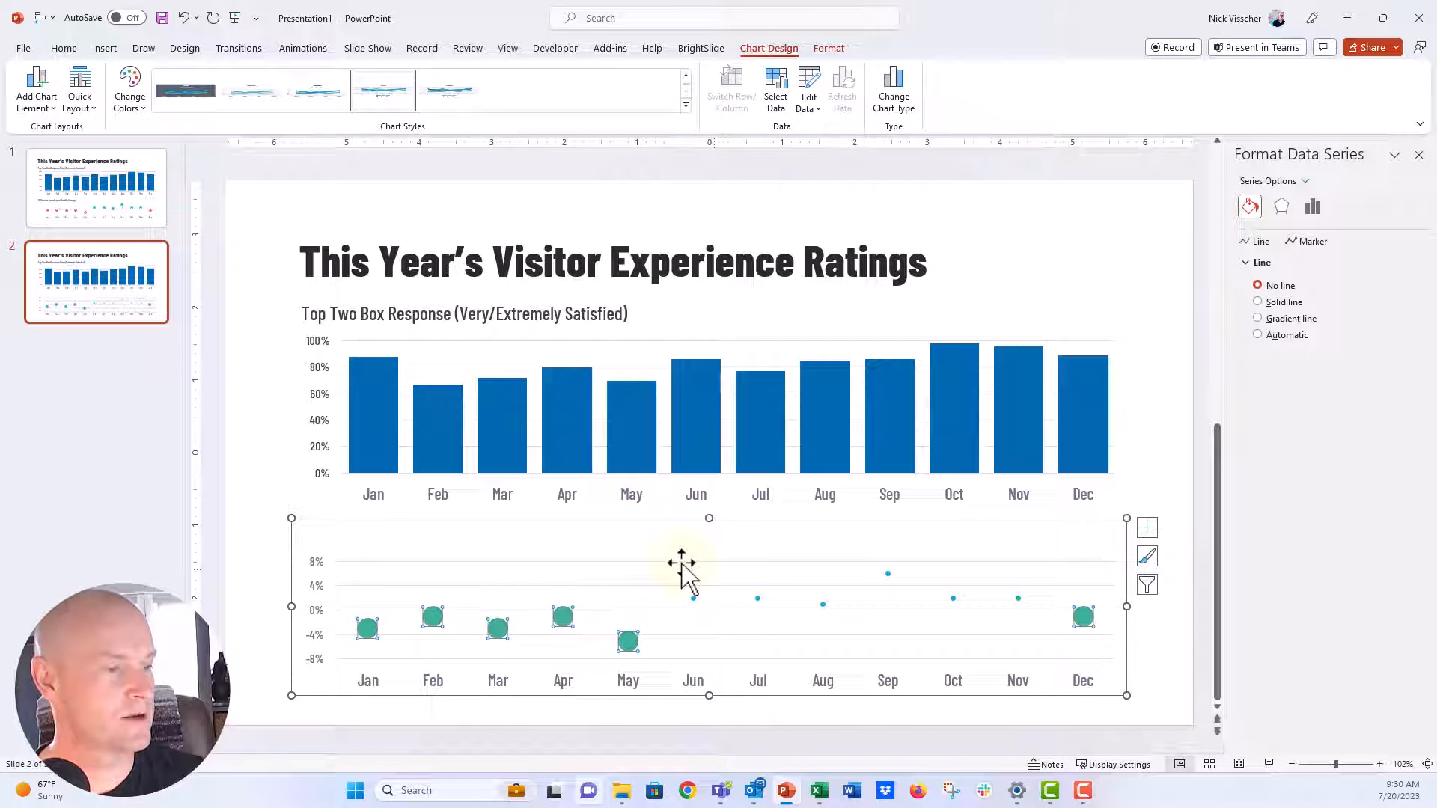
pyautogui.click(1302, 243)
pyautogui.click(1291, 263)
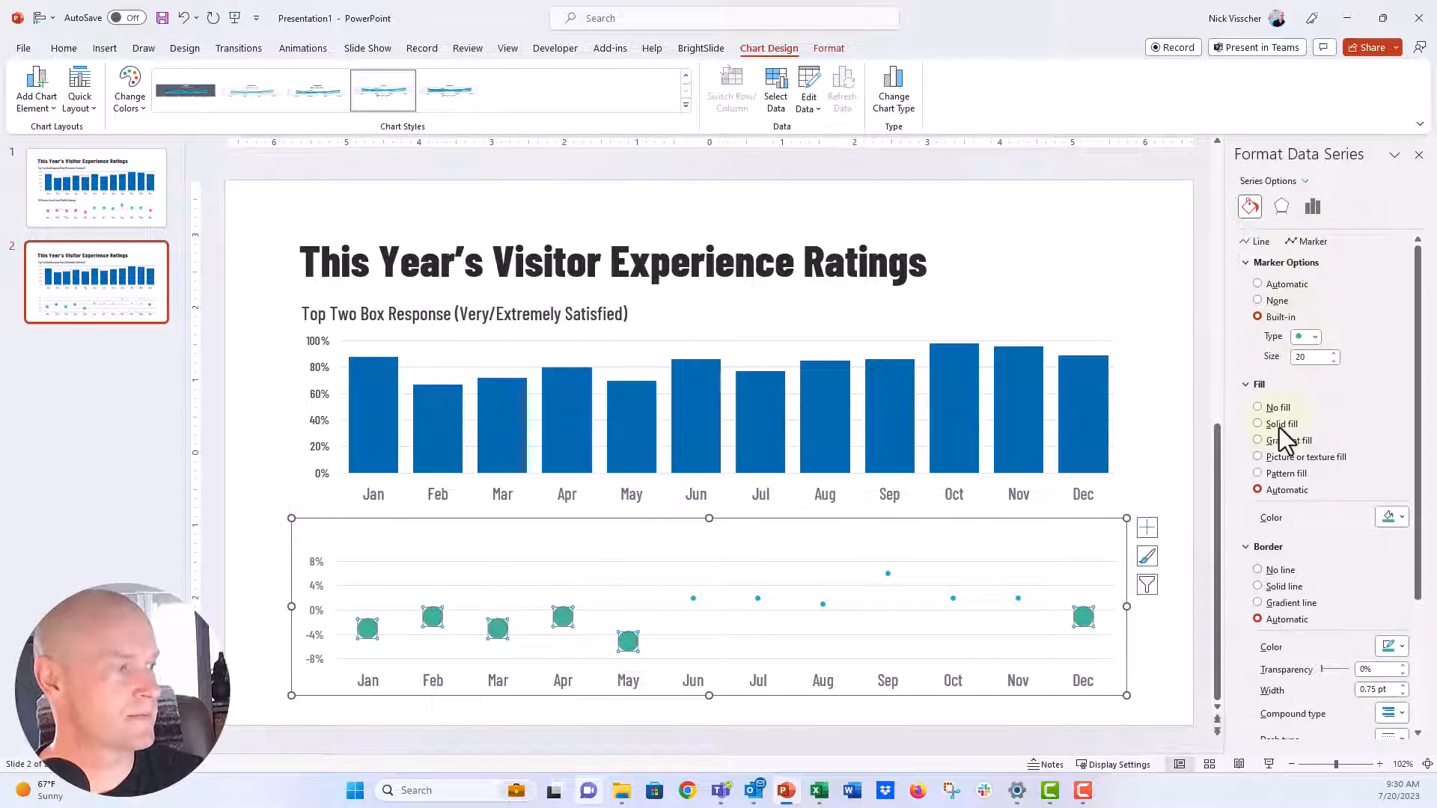
pyautogui.click(1278, 426)
# Step: Give the Positive Values series built-in circle markers of size 20 with a solid light blue theme fill
pyautogui.click(695, 600)
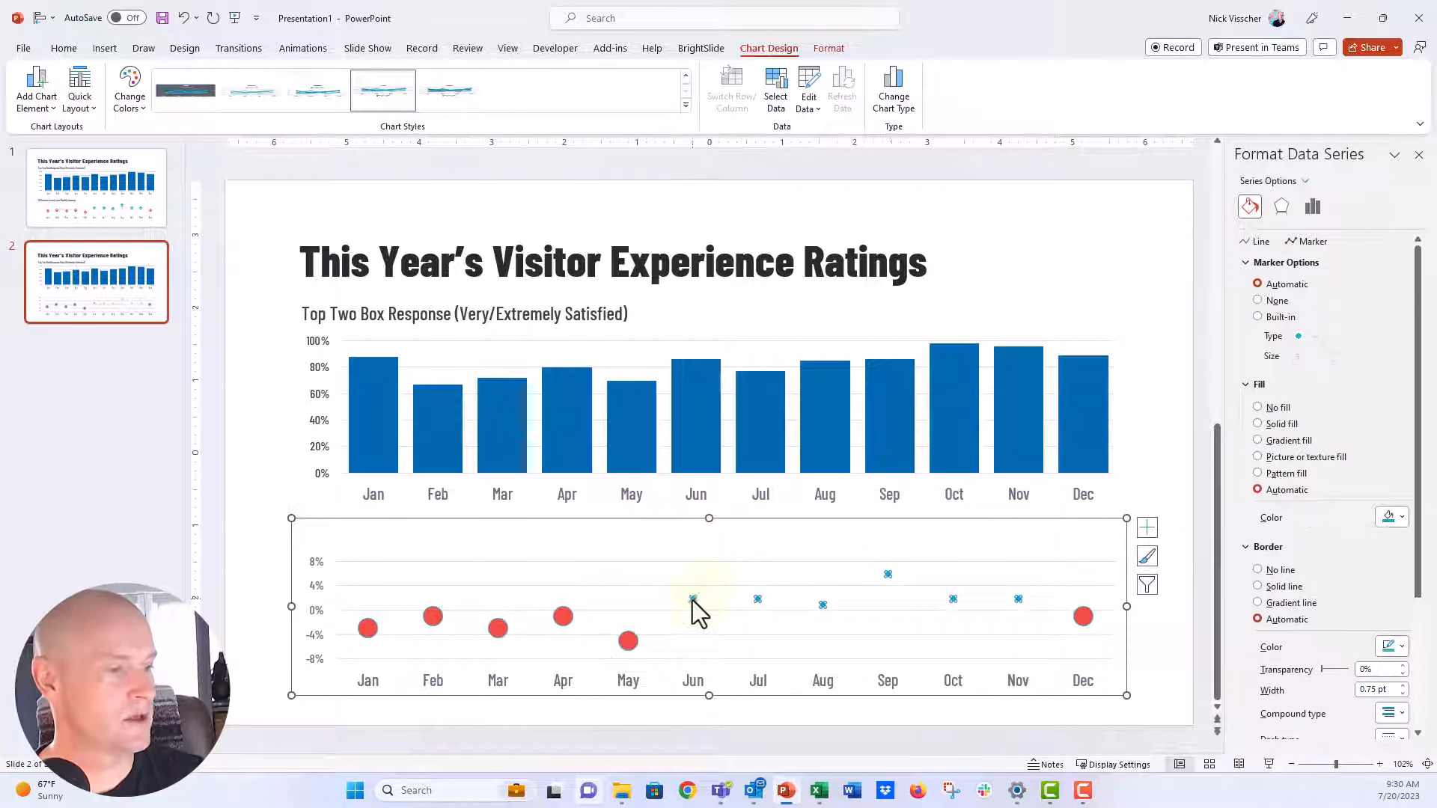
pyautogui.click(1277, 318)
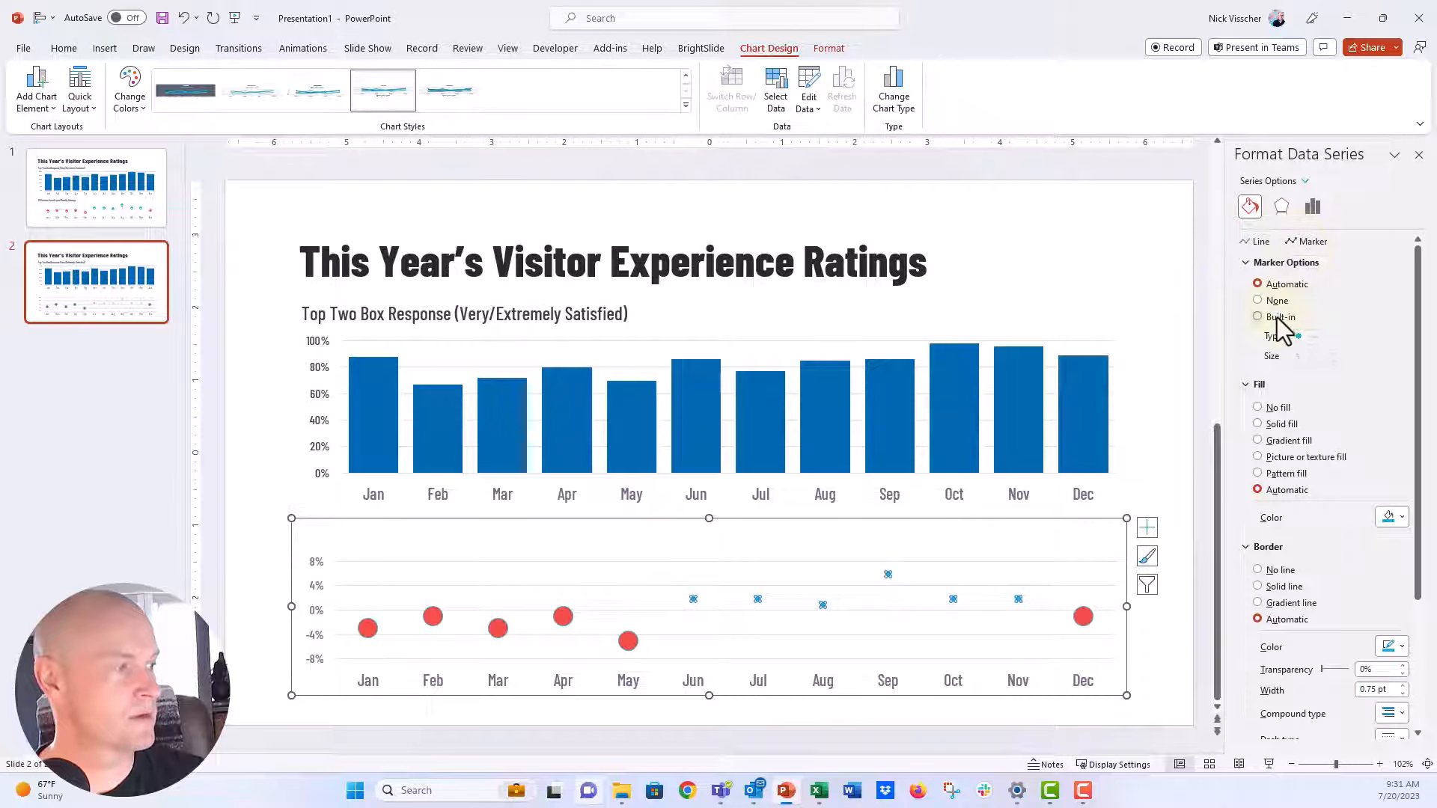
pyautogui.write('20')
pyautogui.press('Return')
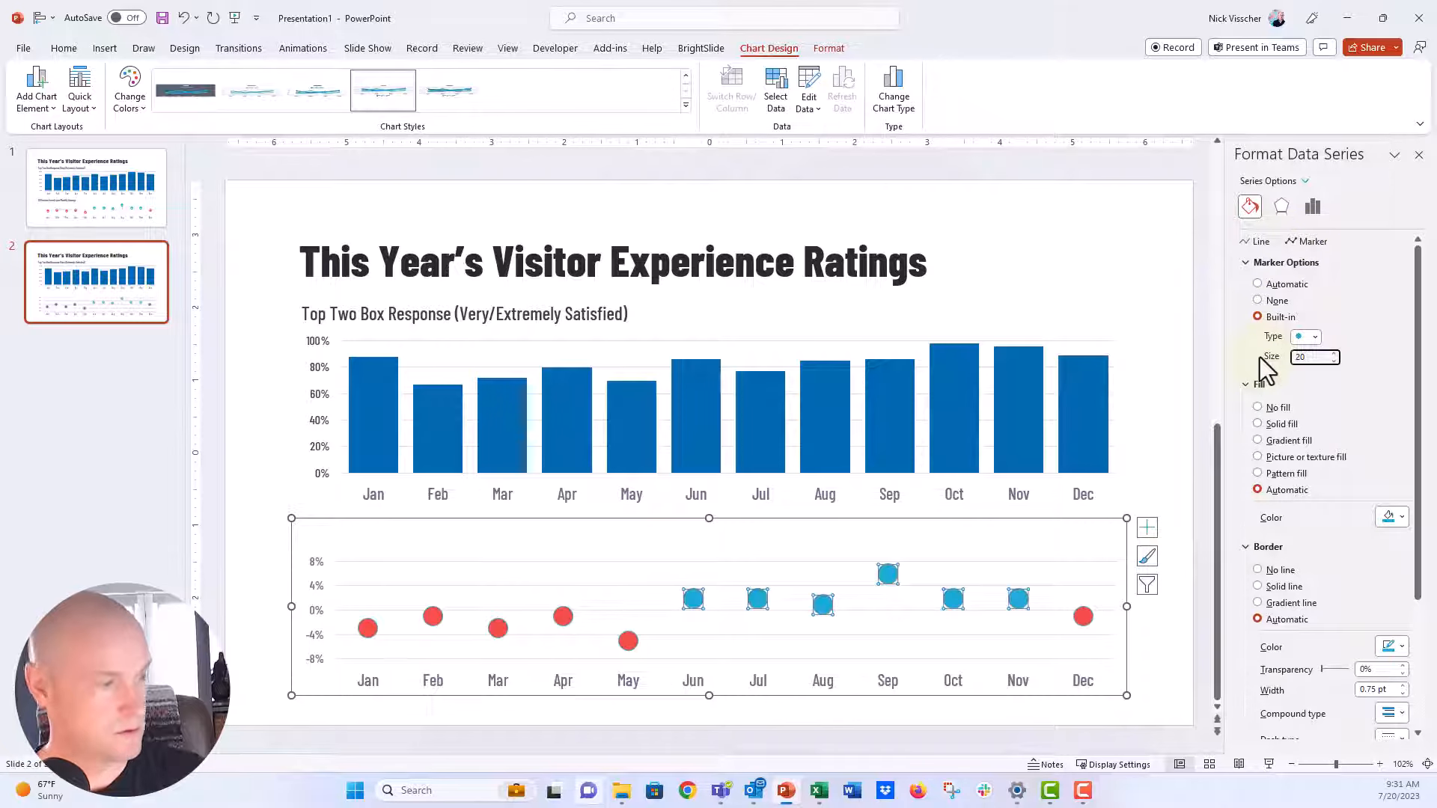
pyautogui.click(1270, 424)
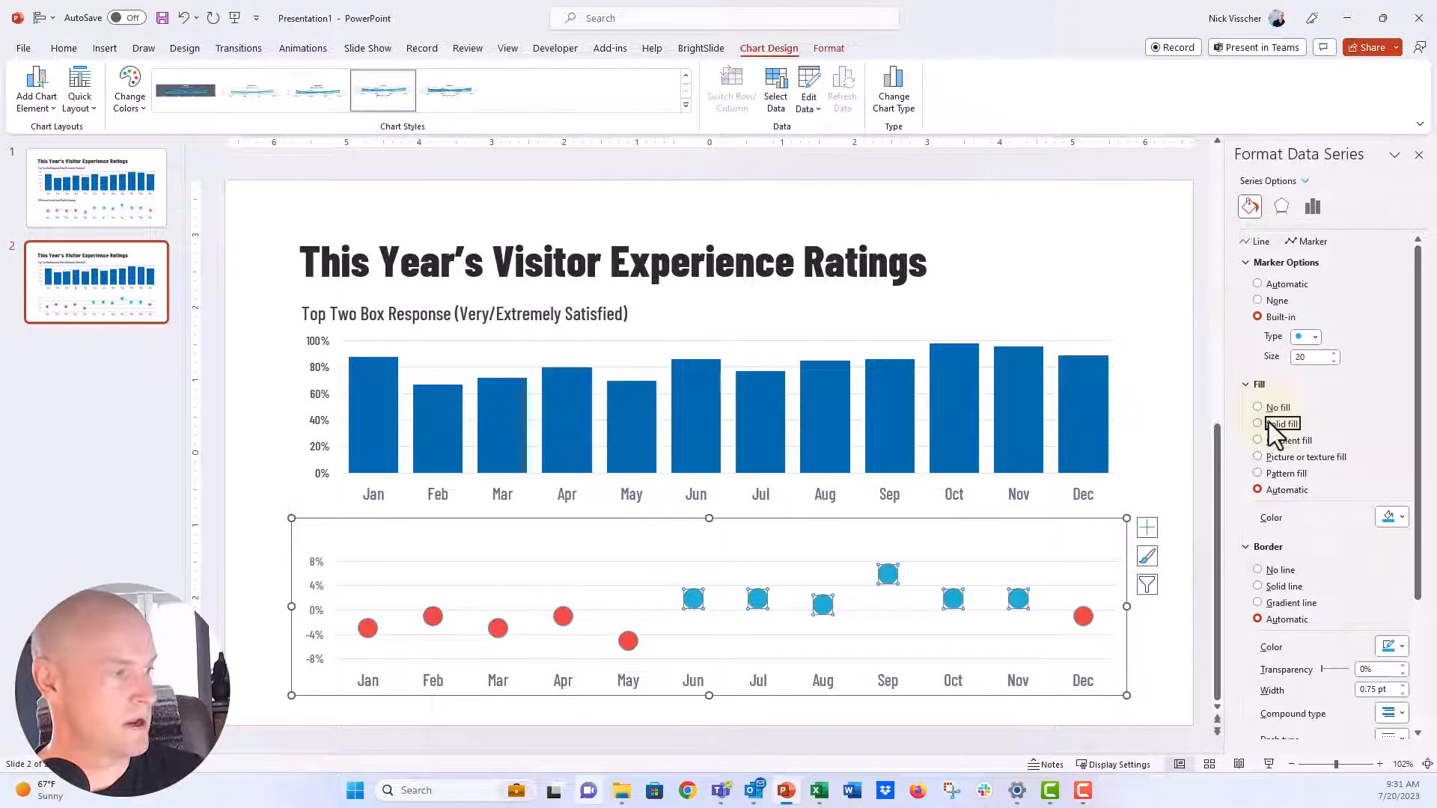
pyautogui.click(1388, 518)
pyautogui.click(1386, 558)
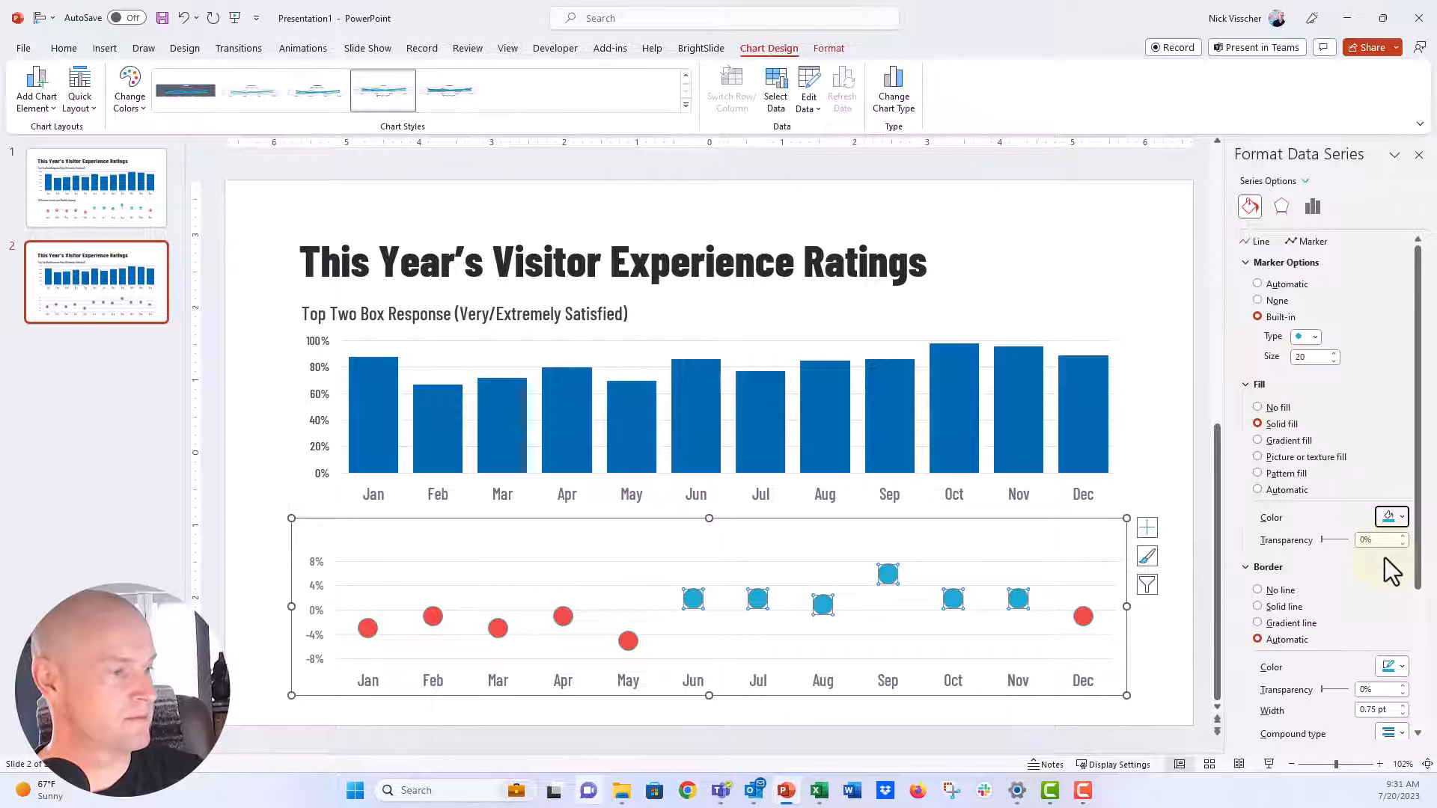
# Step: Remove the marker borders from both the Positive Values and Negative Values series
pyautogui.click(1274, 590)
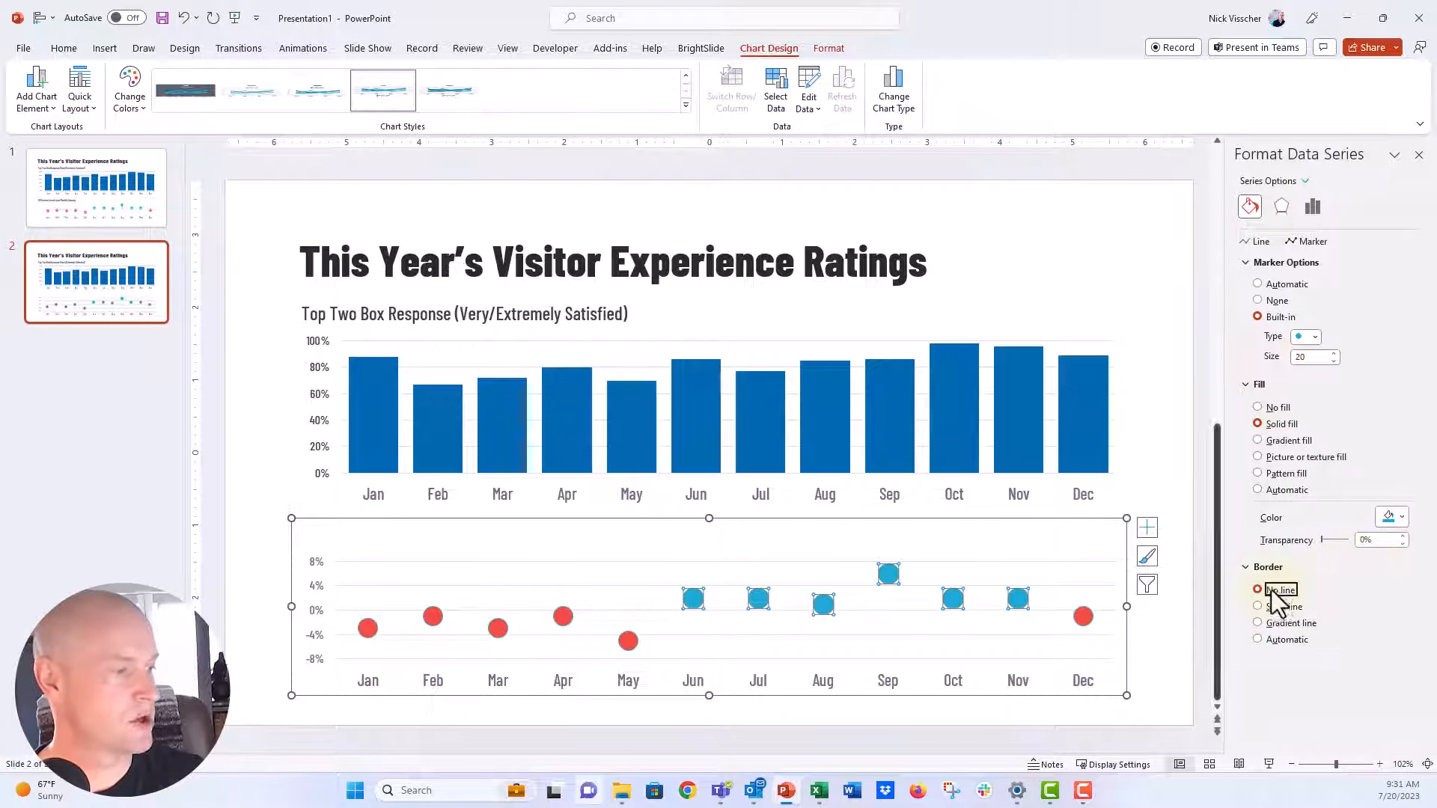
pyautogui.click(1087, 623)
pyautogui.click(1268, 587)
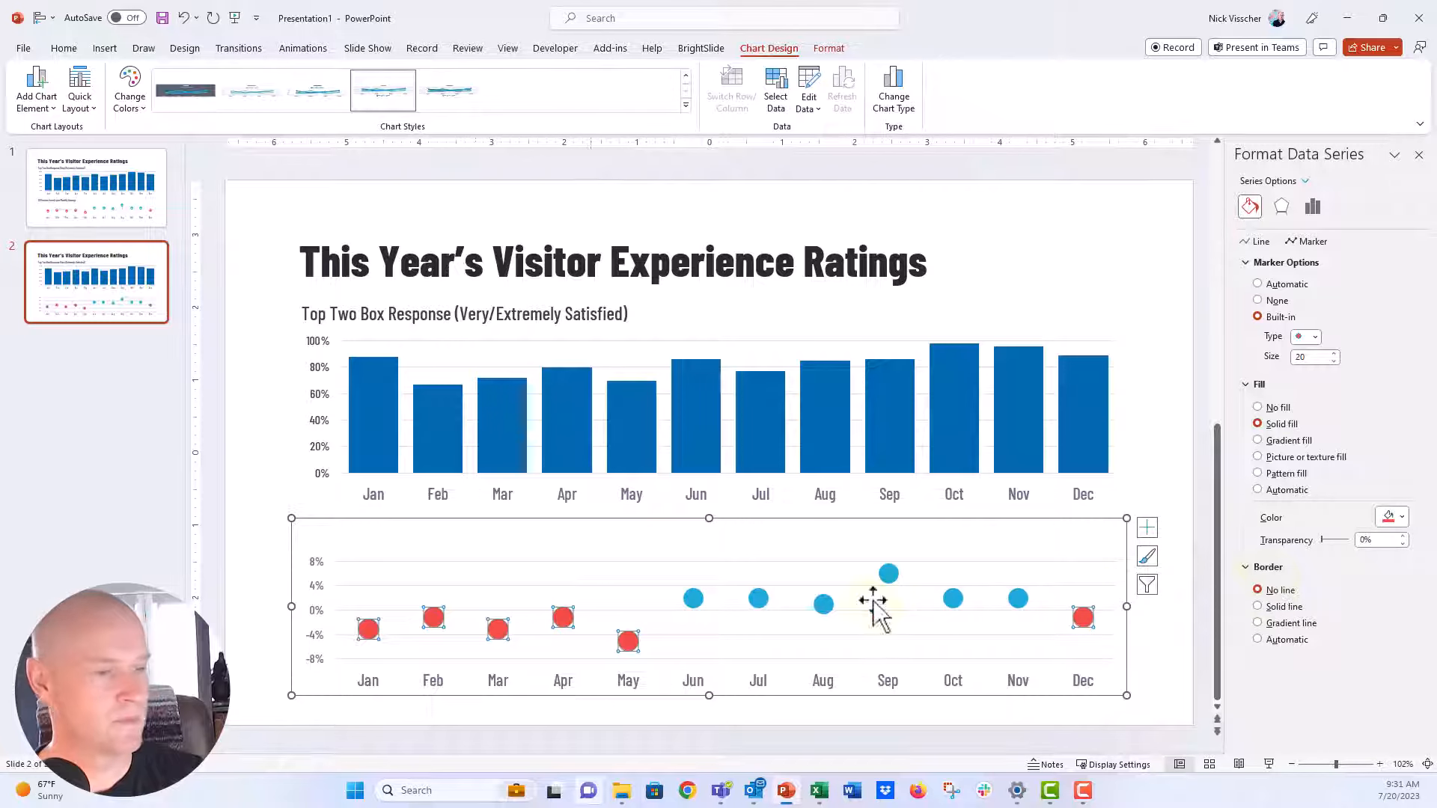
# Step: Add data labels to the Negative Values series, color their text white and center them on the markers
pyautogui.rightClick(441, 622)
pyautogui.click(476, 551)
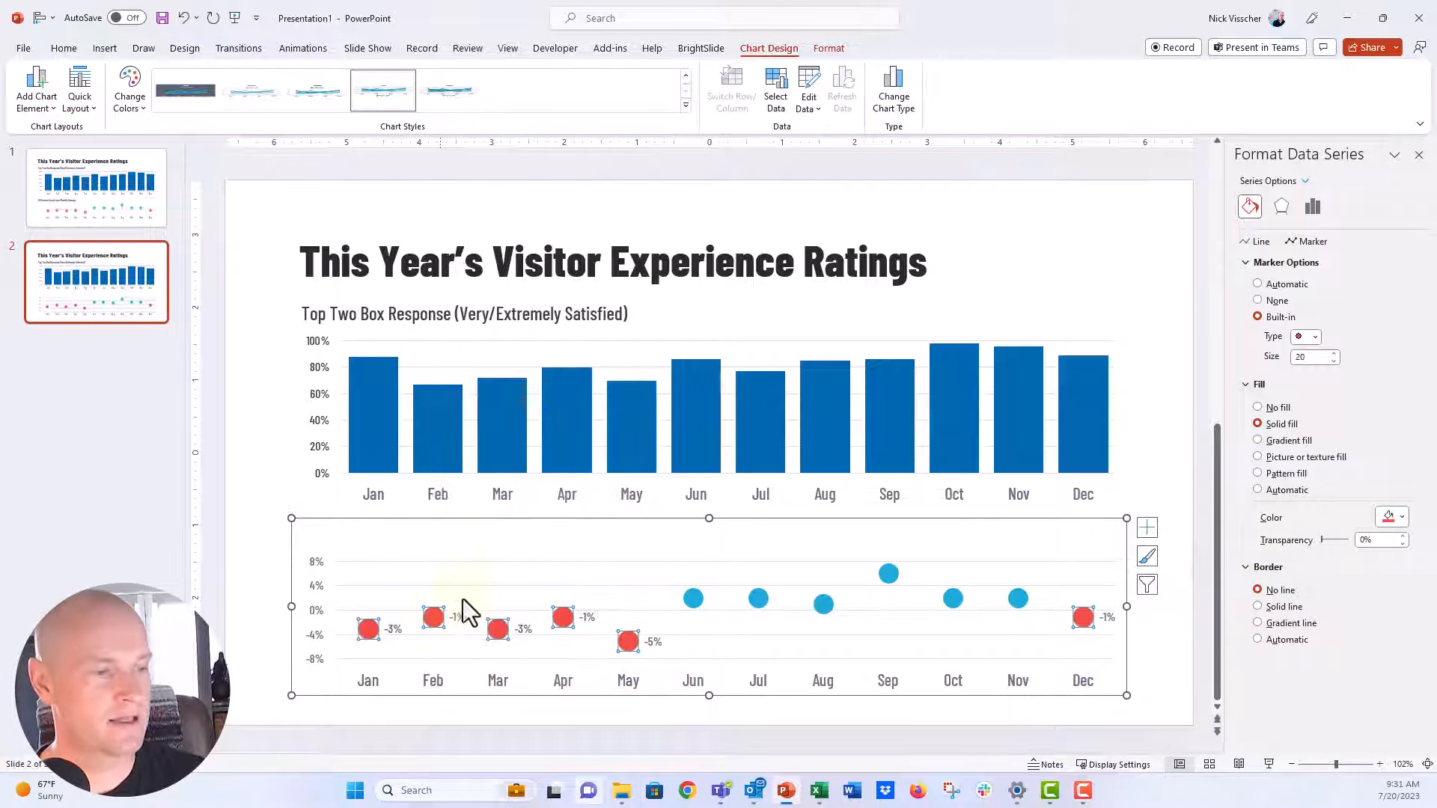
pyautogui.click(458, 617)
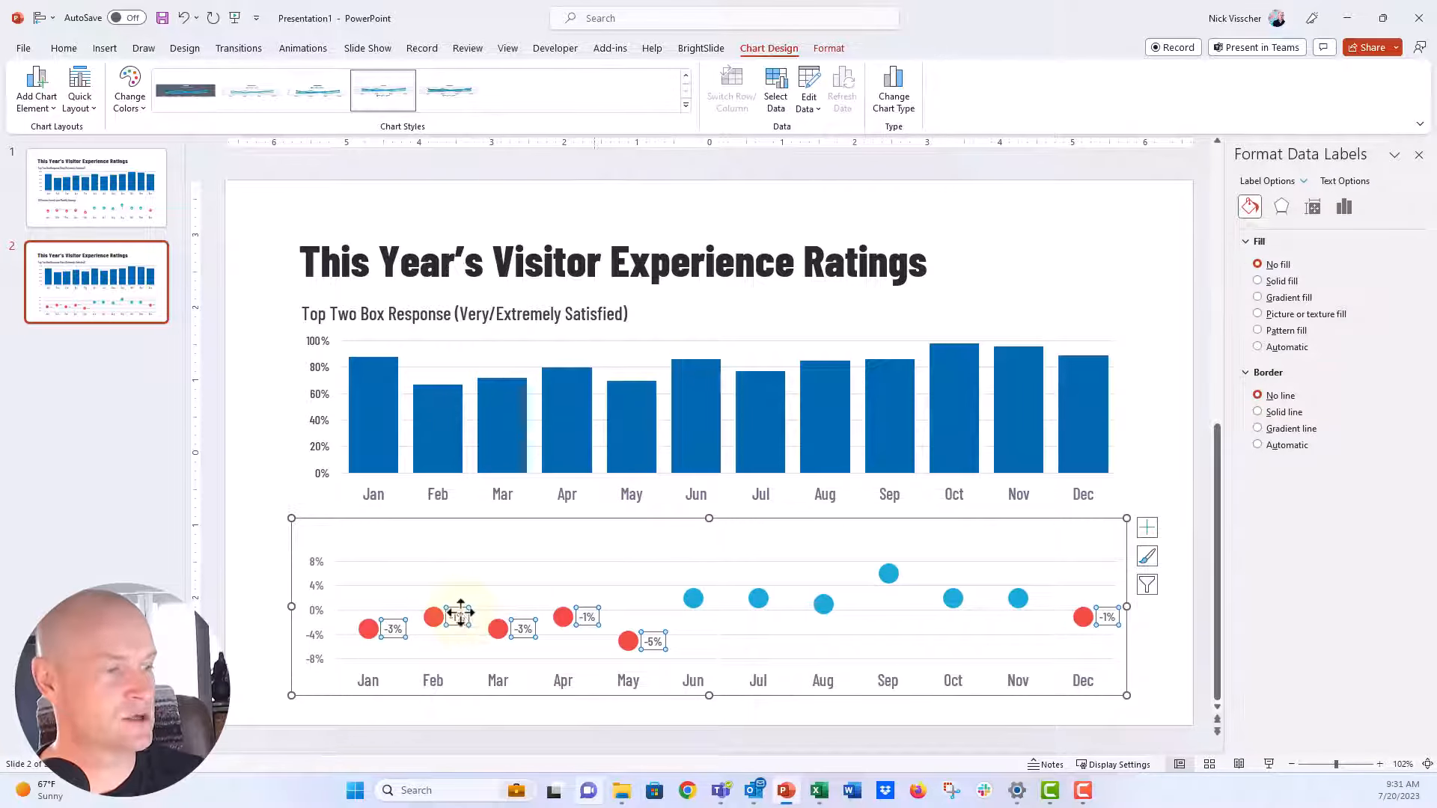
pyautogui.click(63, 48)
pyautogui.click(485, 101)
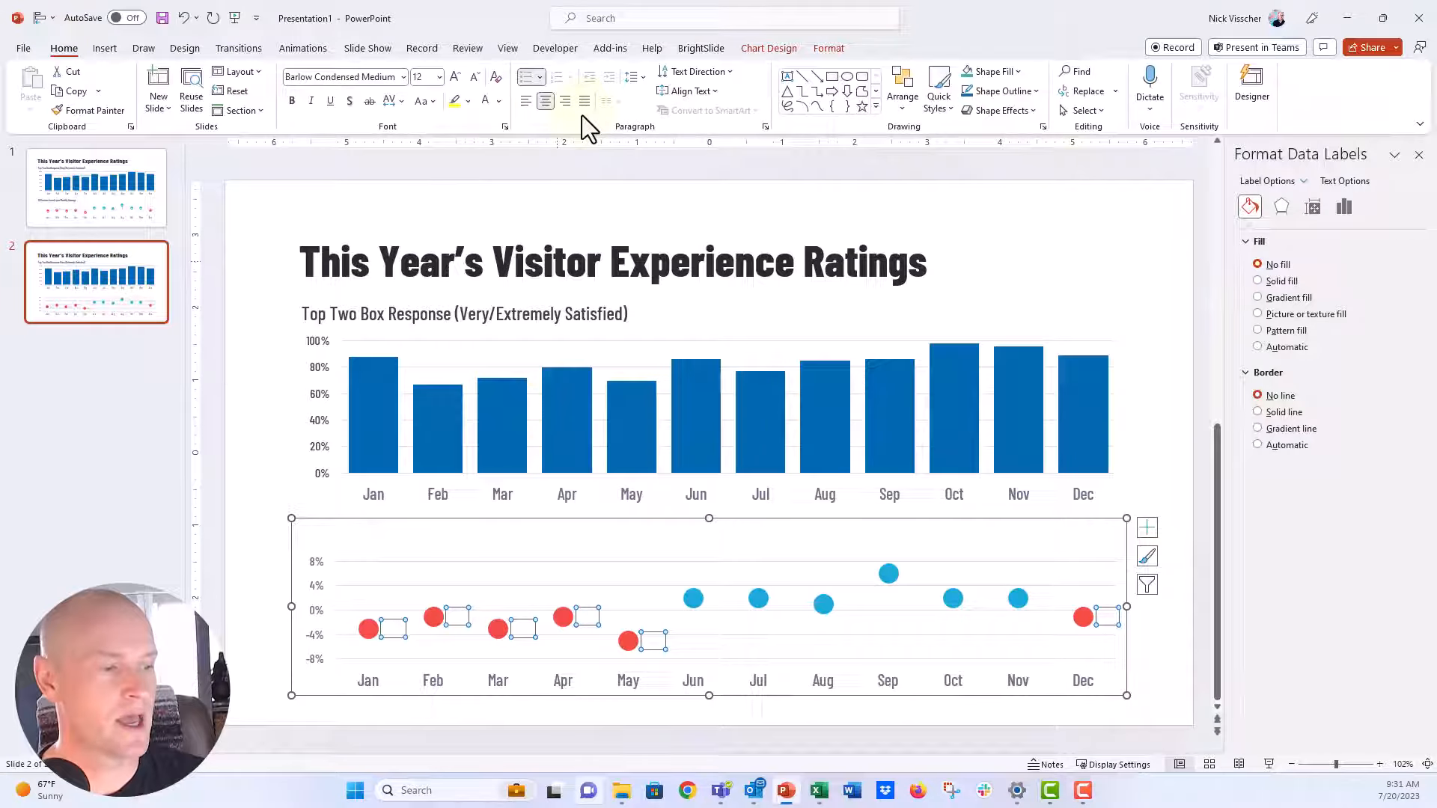
pyautogui.click(1344, 207)
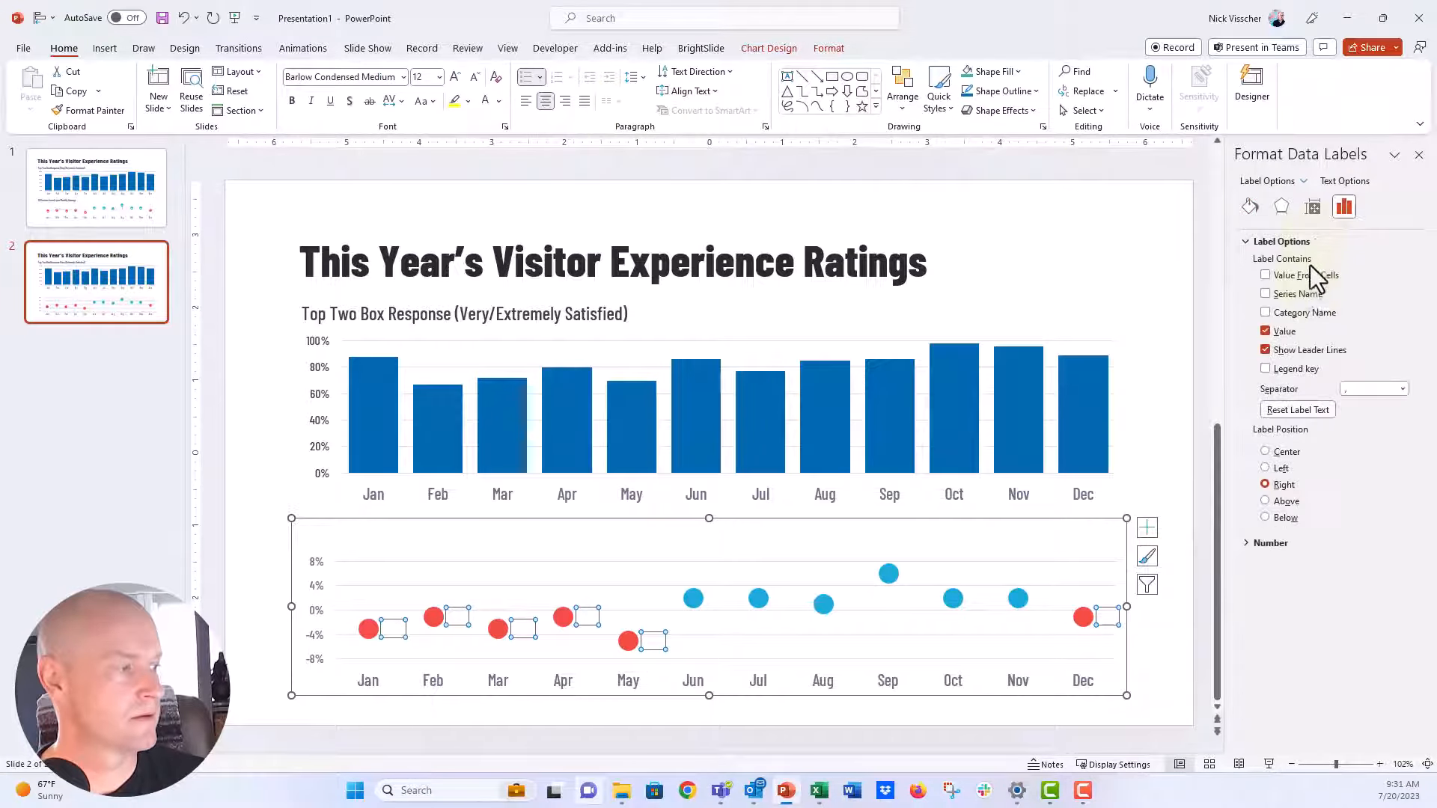
pyautogui.click(1289, 452)
# Step: Add data labels to the Positive Values series, center them on the markers and color their text white
pyautogui.rightClick(689, 603)
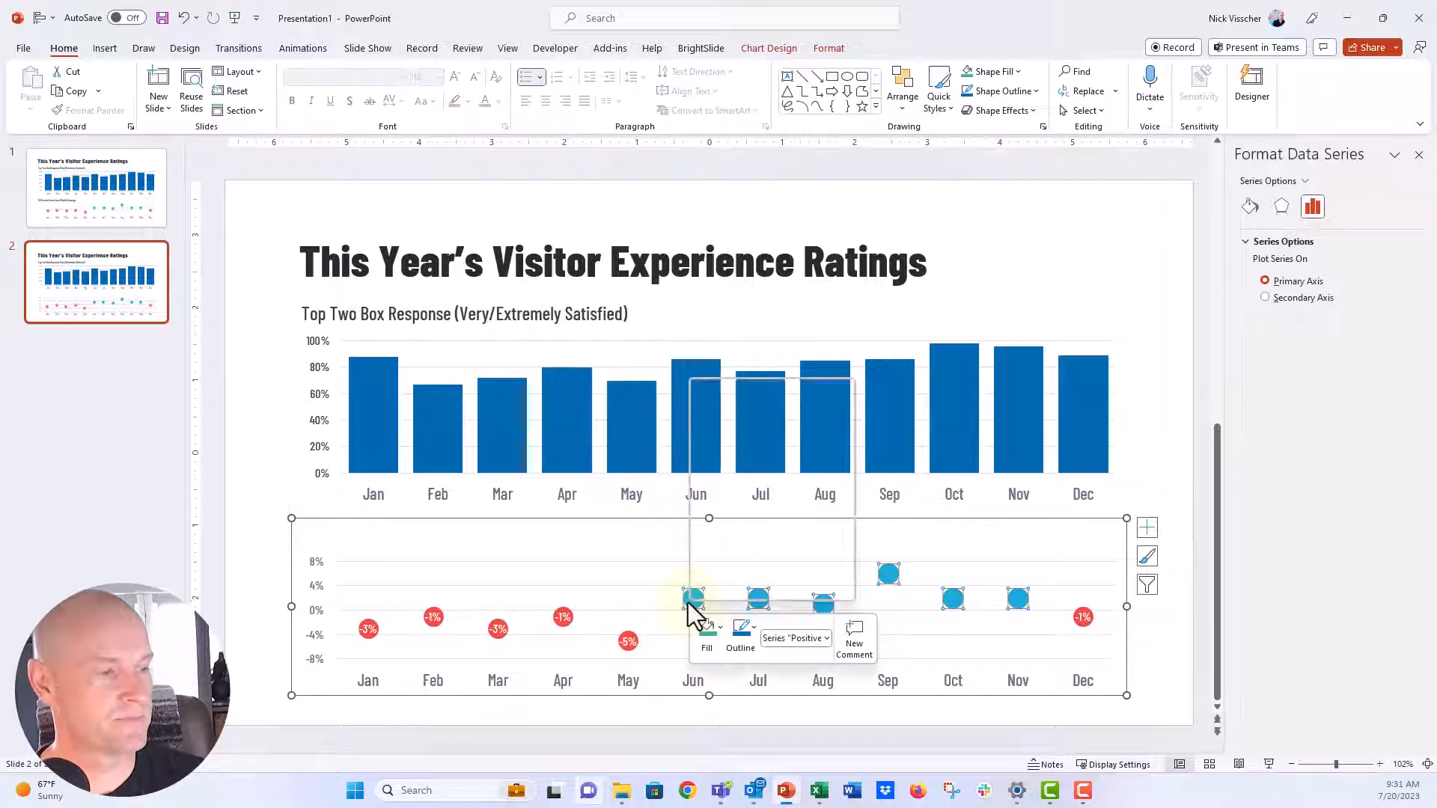
pyautogui.click(720, 527)
pyautogui.click(716, 598)
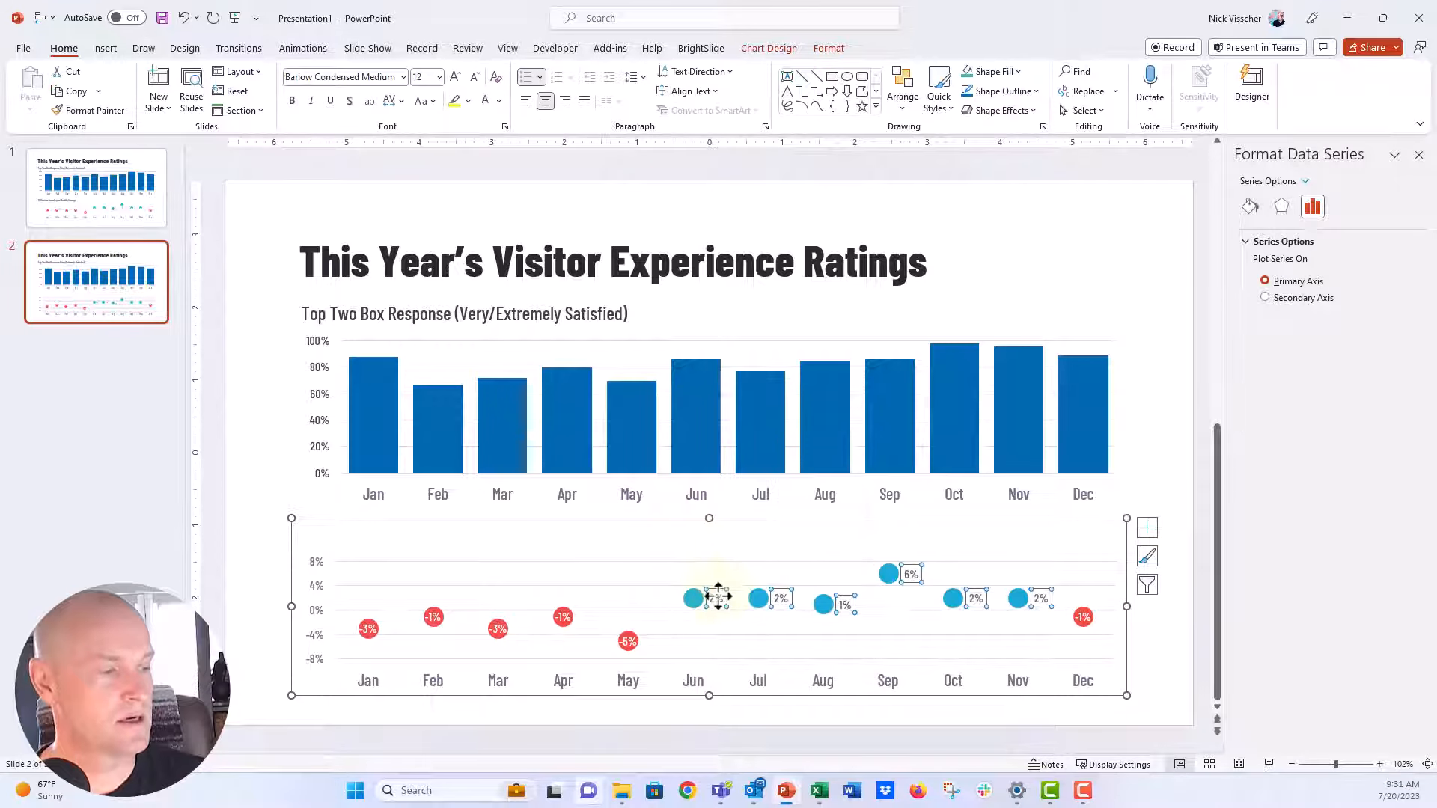
pyautogui.click(1345, 208)
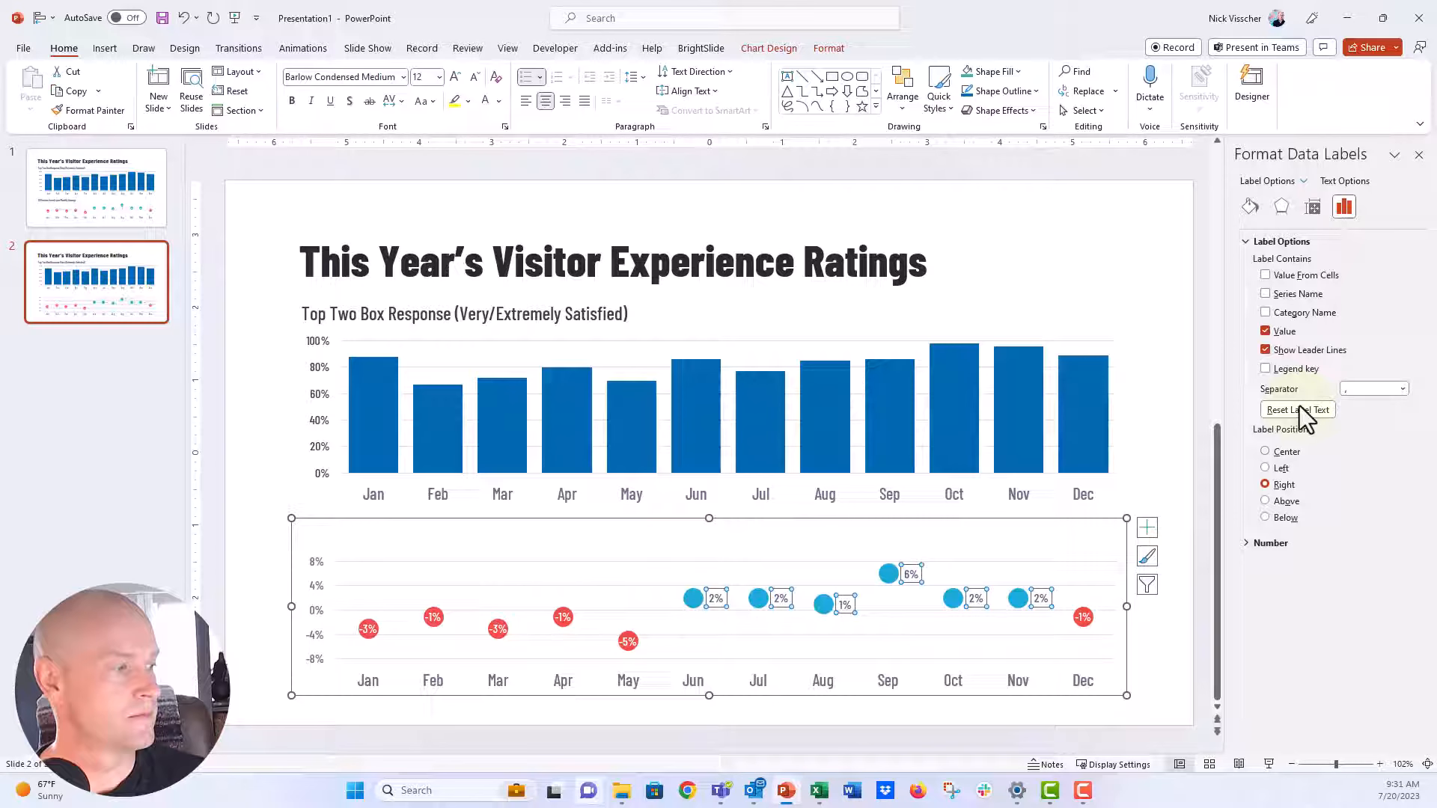
pyautogui.click(1288, 453)
pyautogui.click(485, 101)
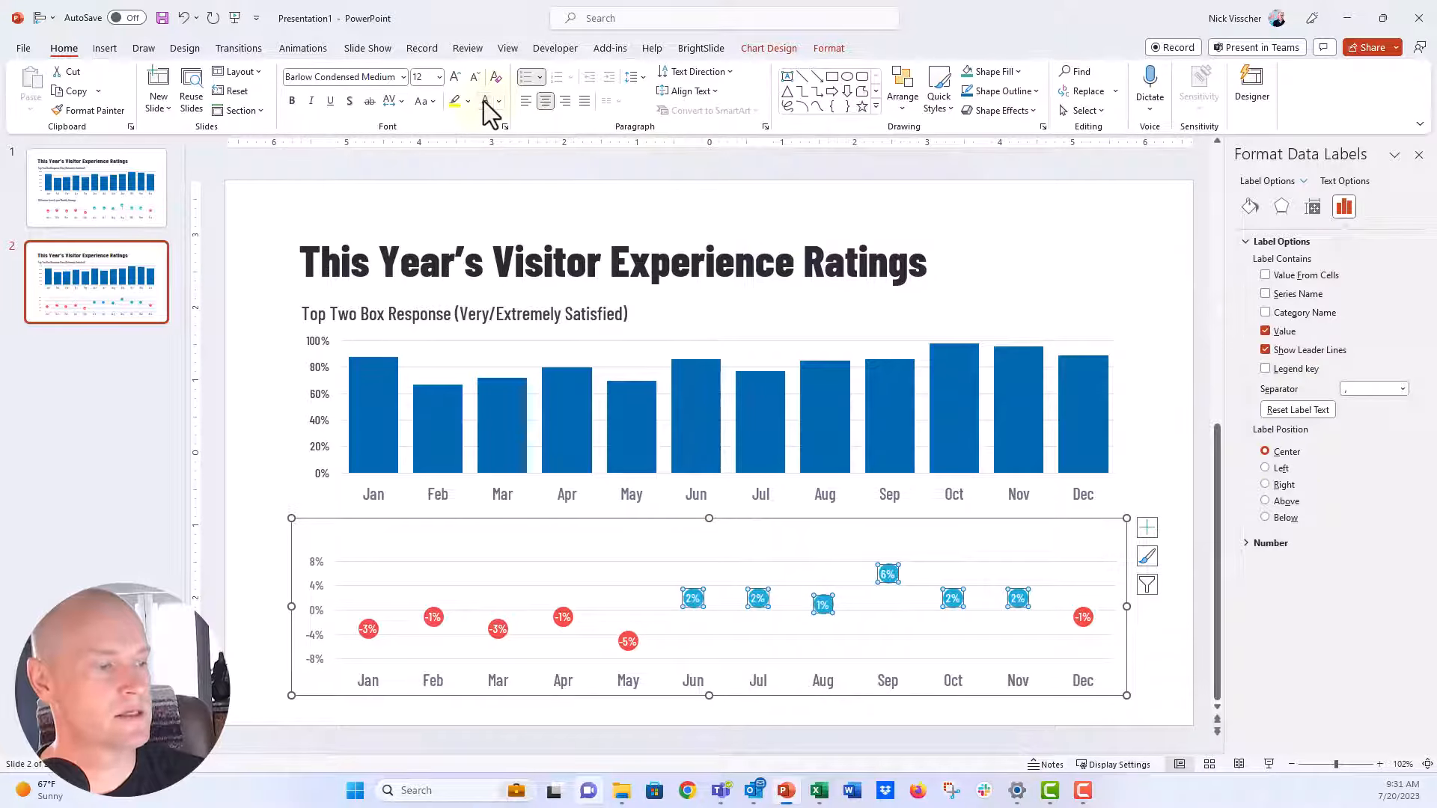
pyautogui.click(1156, 649)
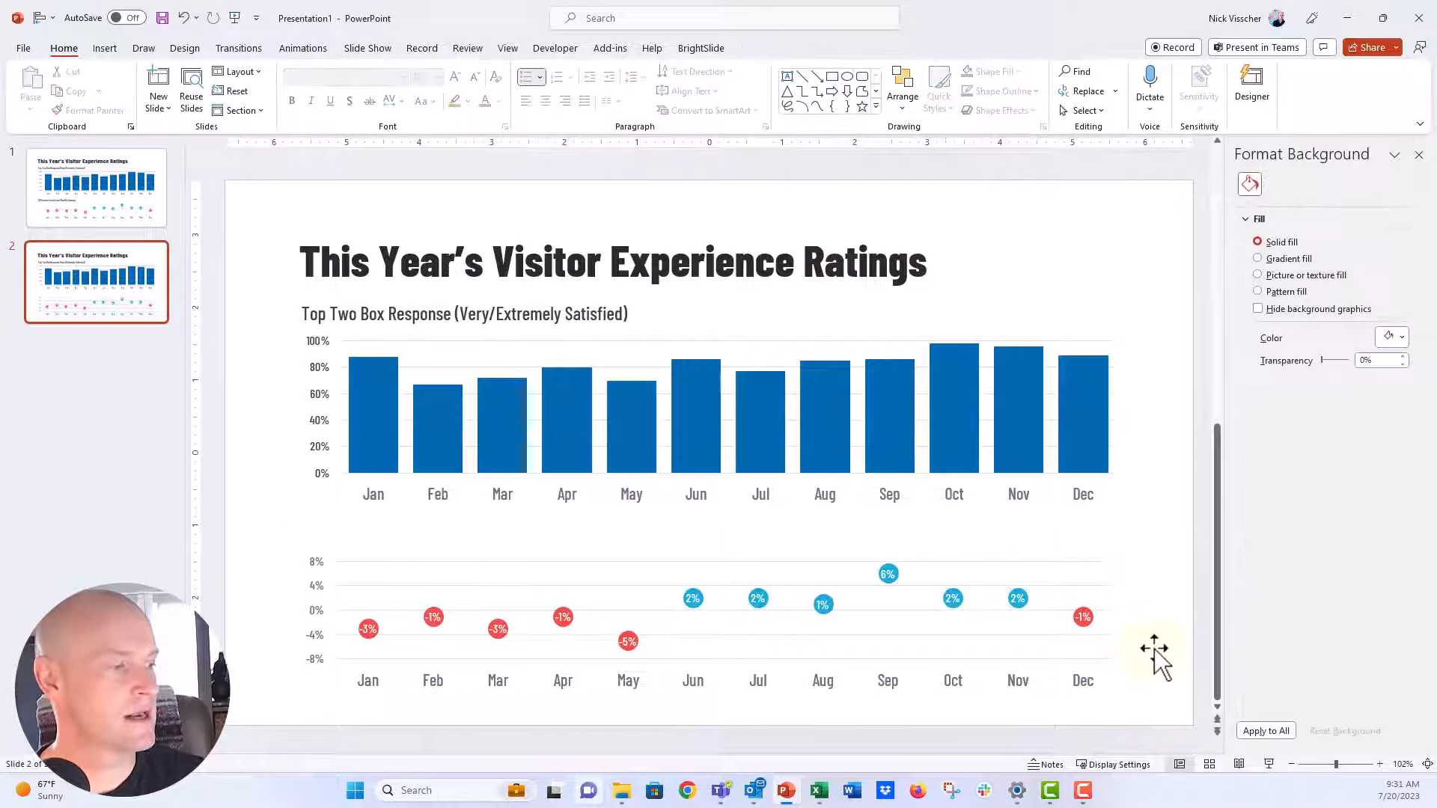
# Step: Add percentage error bars to the Positive Values series in the deviation chart
pyautogui.click(891, 586)
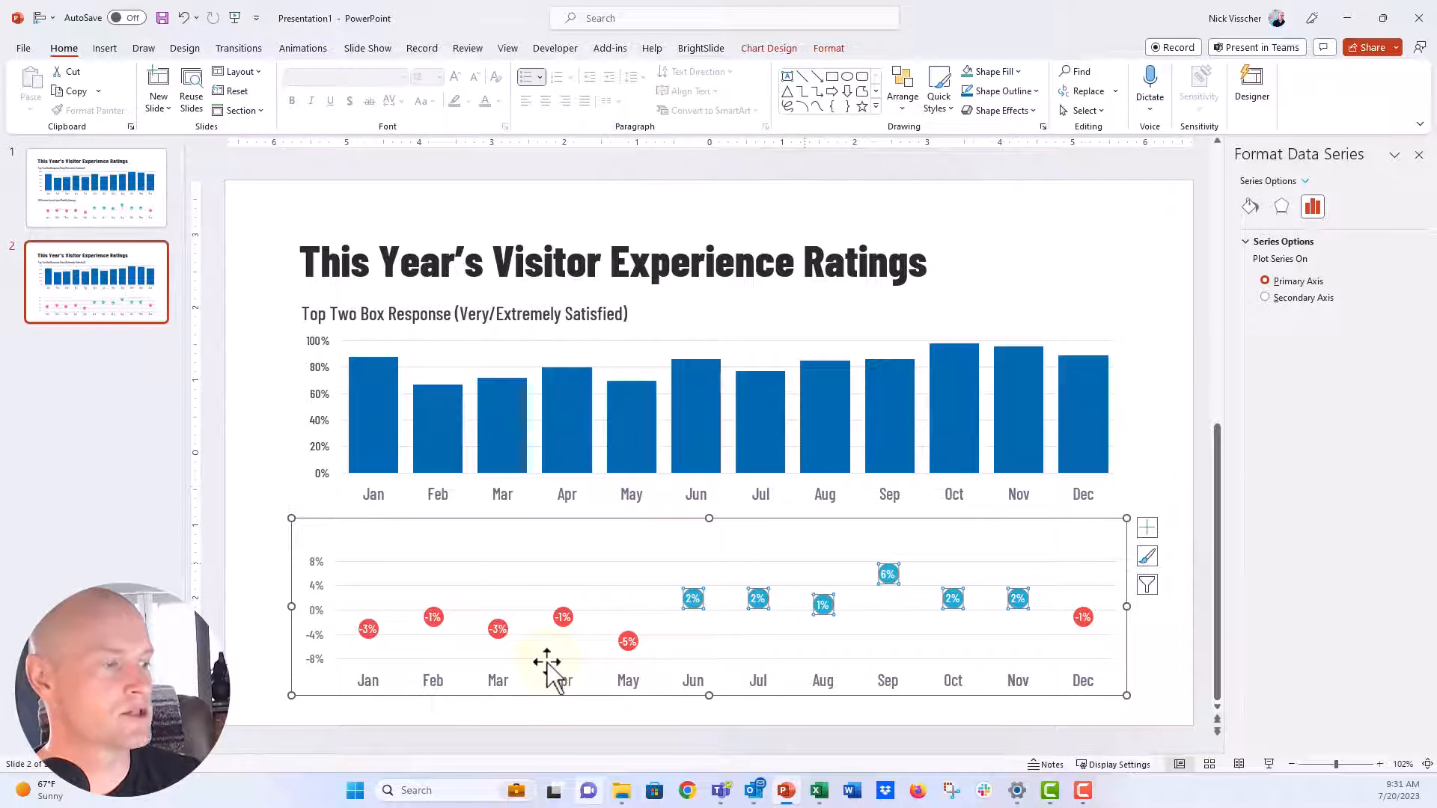
pyautogui.click(748, 54)
pyautogui.click(53, 109)
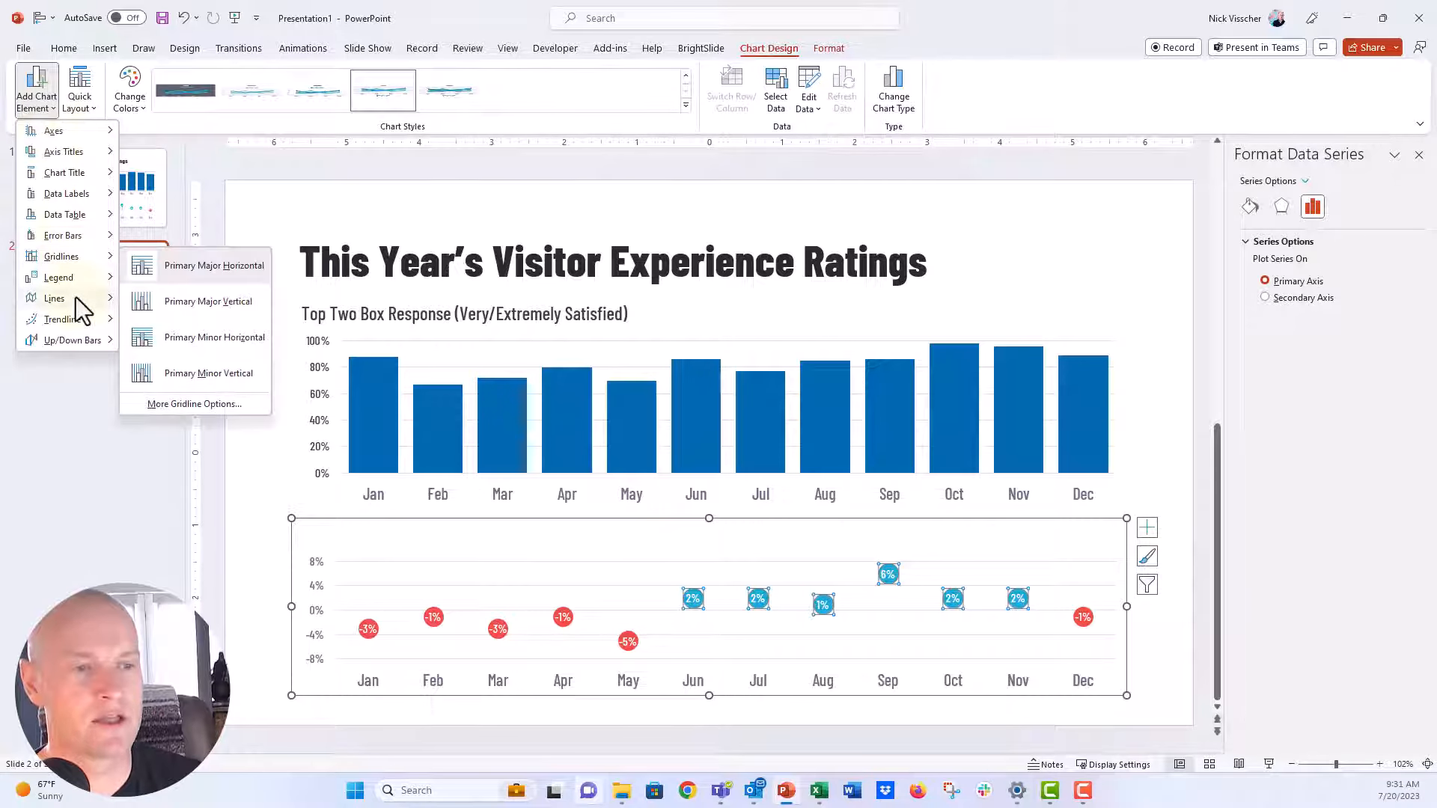
pyautogui.moveTo(75, 301)
pyautogui.moveTo(89, 236)
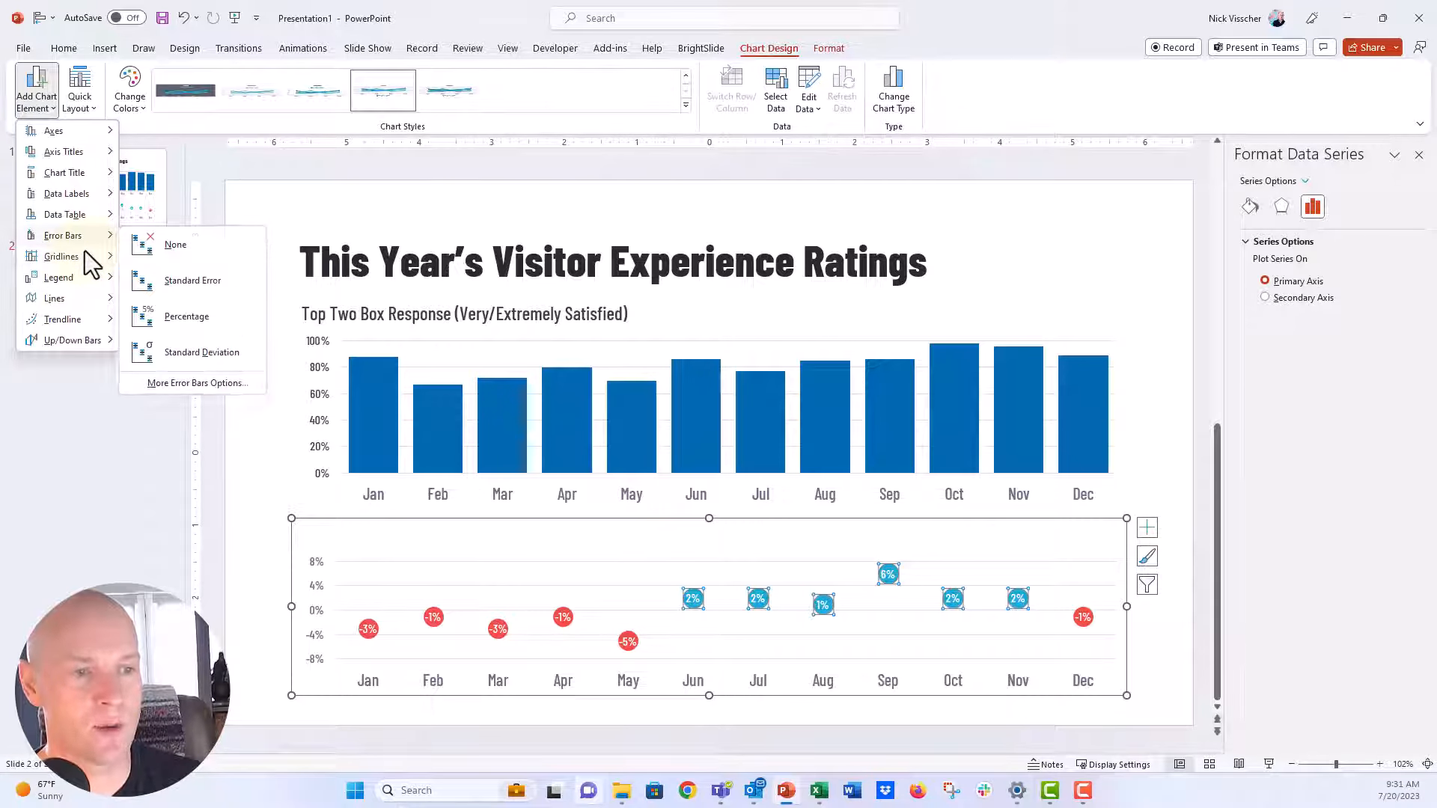
pyautogui.click(187, 317)
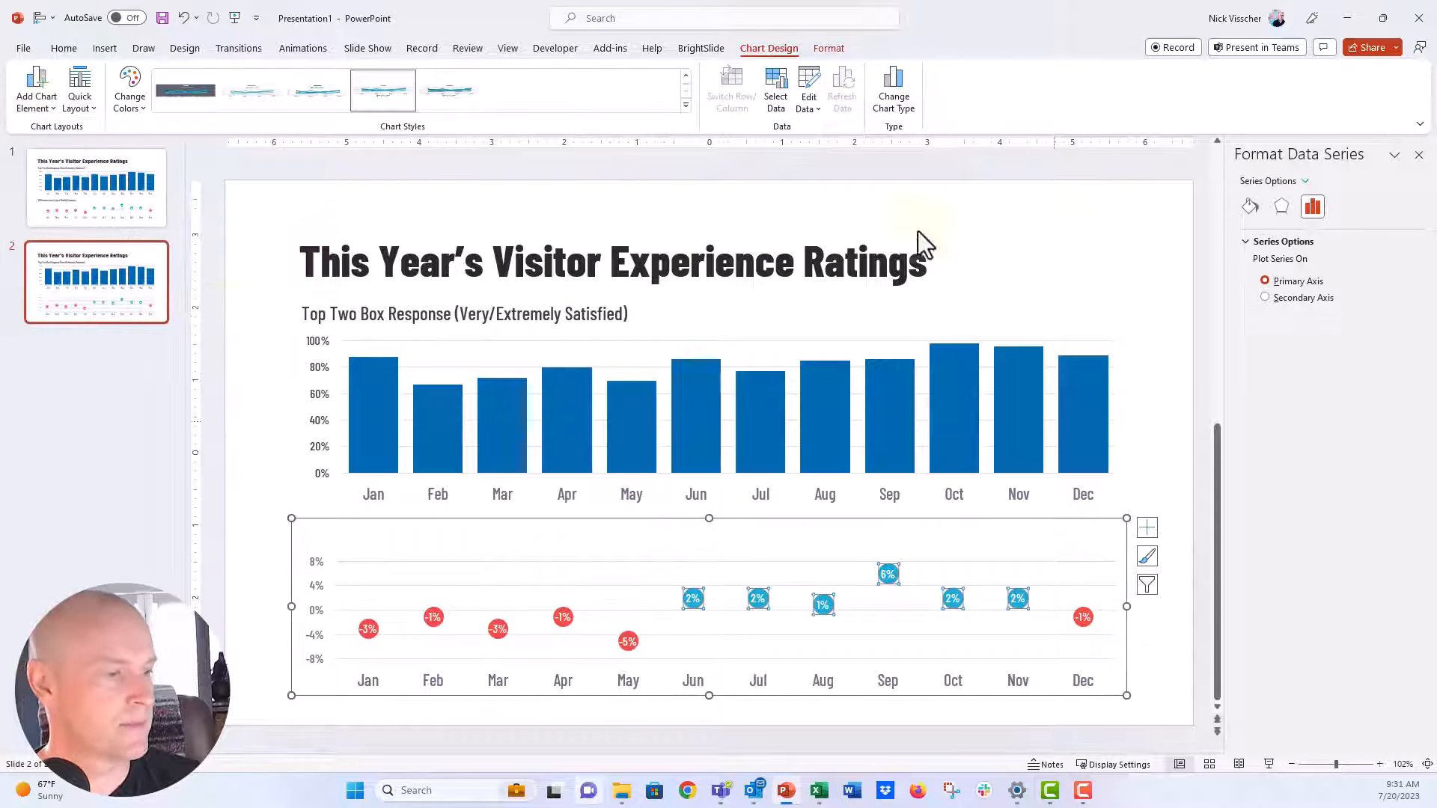
# Step: Set the Positive Values error bars to the Minus direction with no cap and a percentage amount of 100
pyautogui.click(1306, 182)
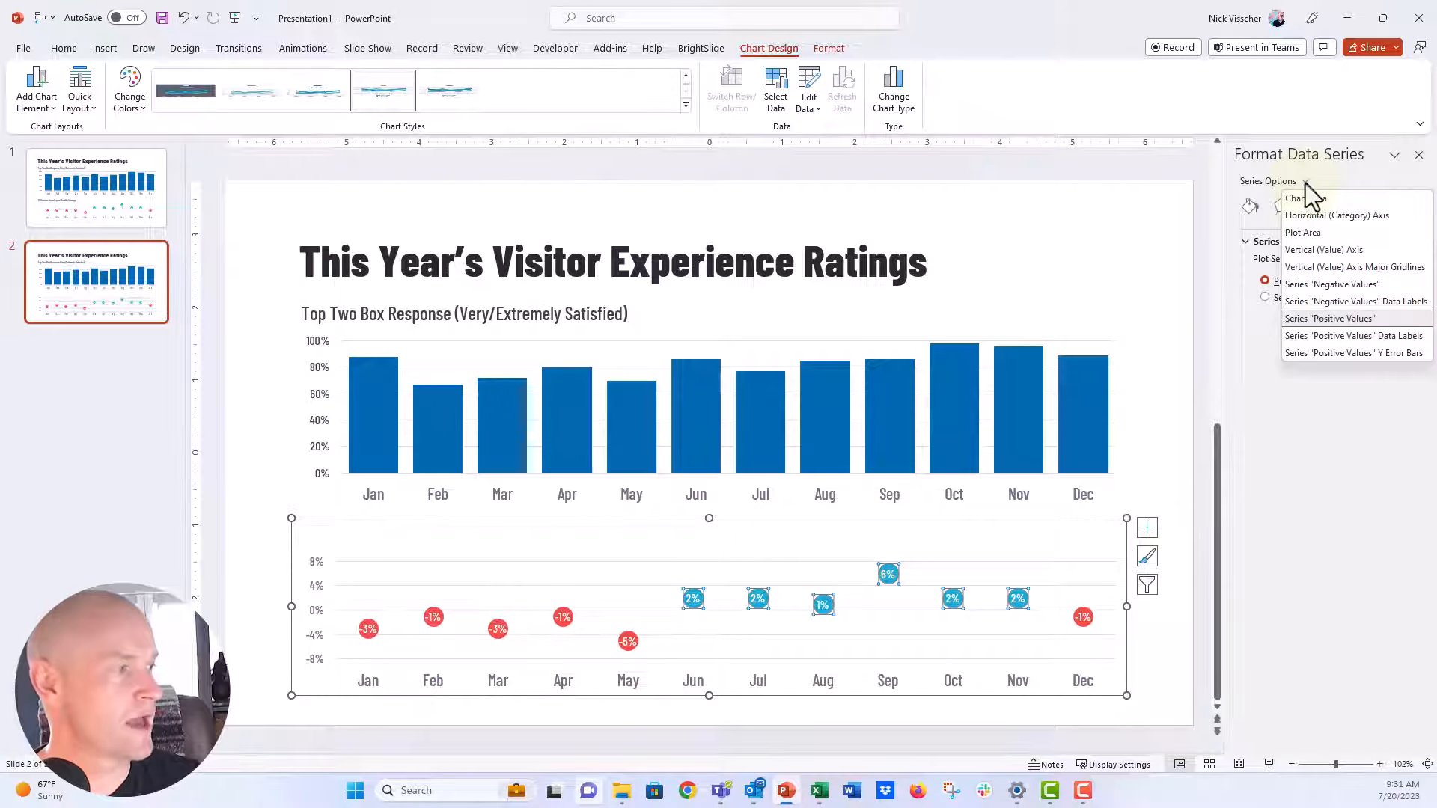
pyautogui.click(1309, 353)
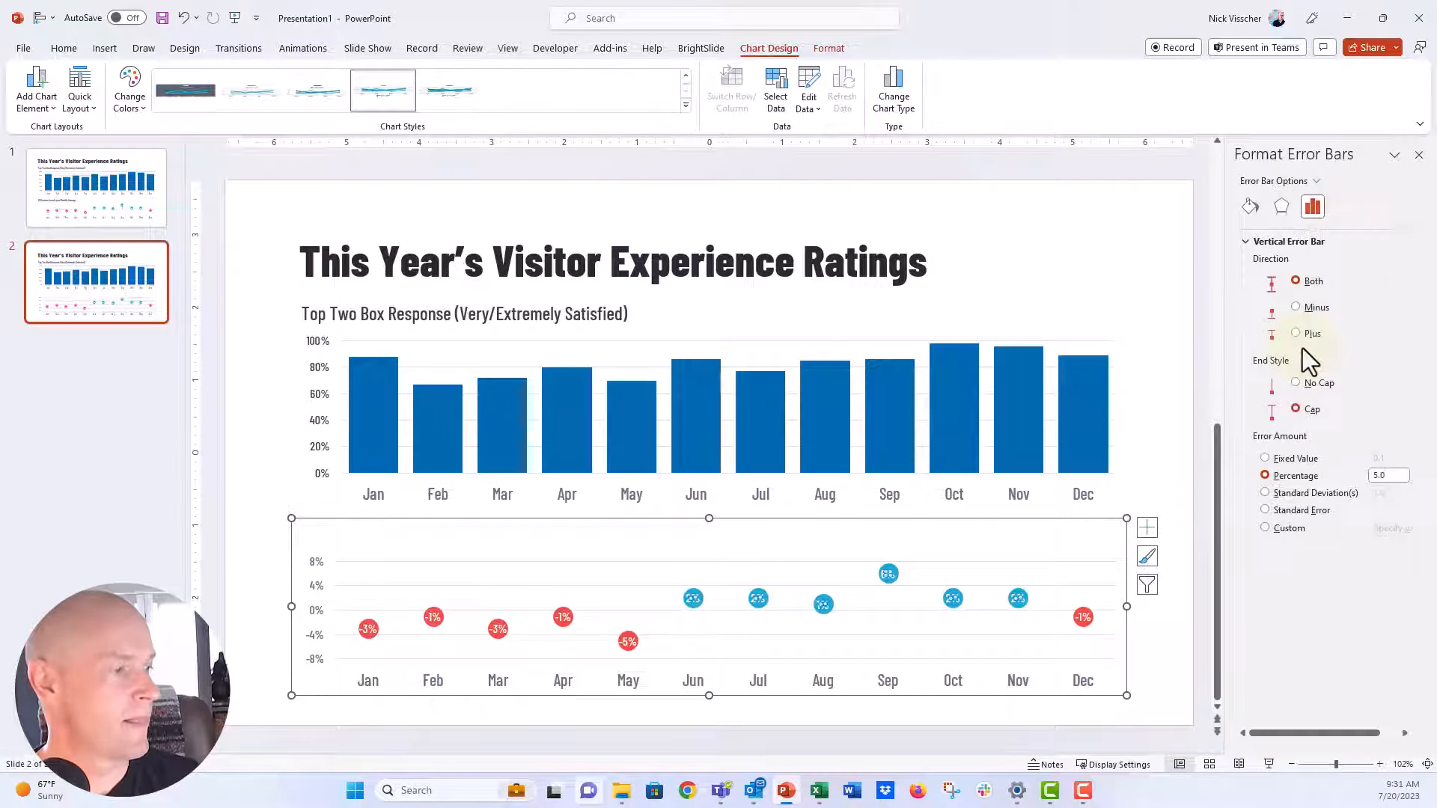
pyautogui.click(1315, 383)
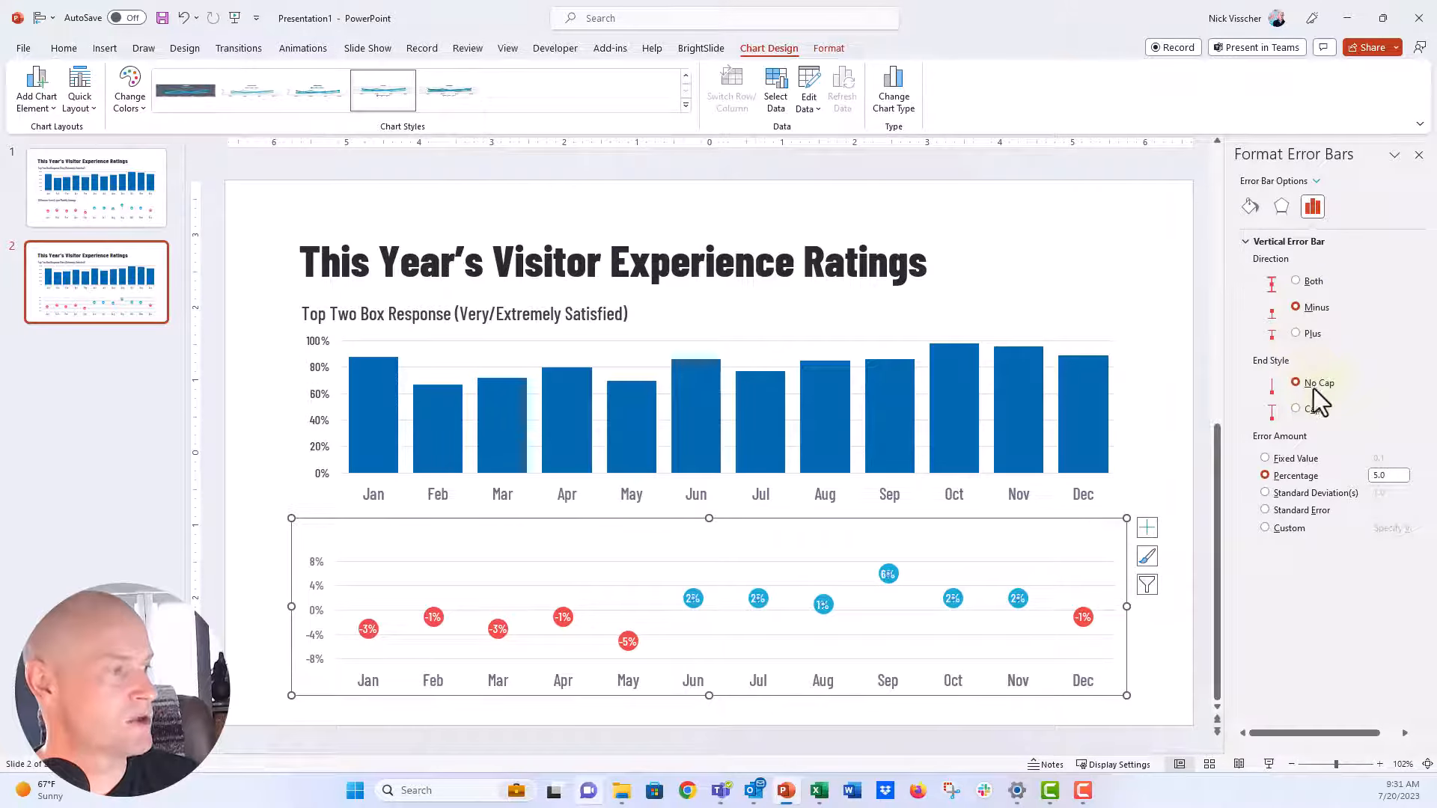
pyautogui.doubleClick(1386, 476)
pyautogui.write('100')
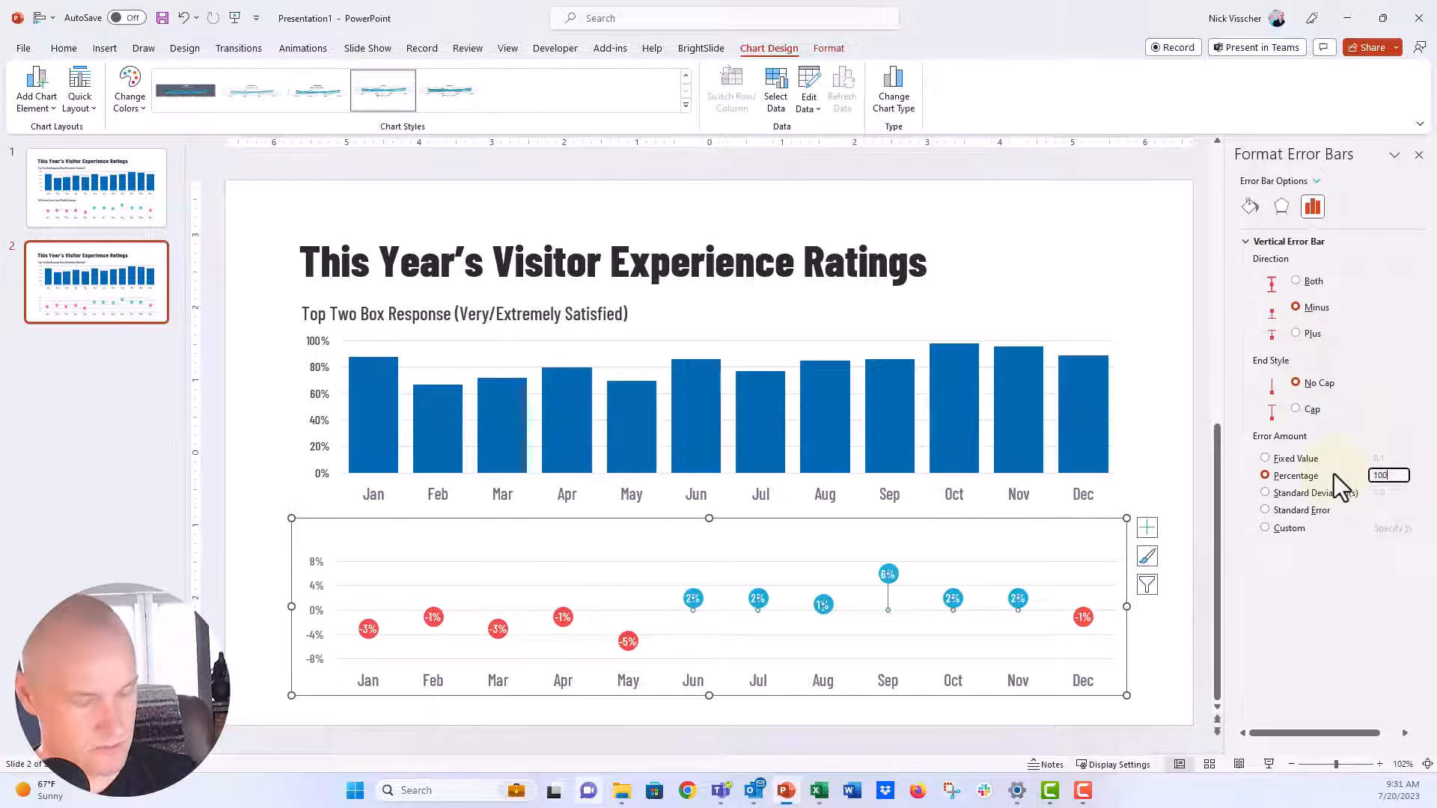
# Step: Set the line width of the Positive Values error bars to 1.5 pt
pyautogui.click(1250, 206)
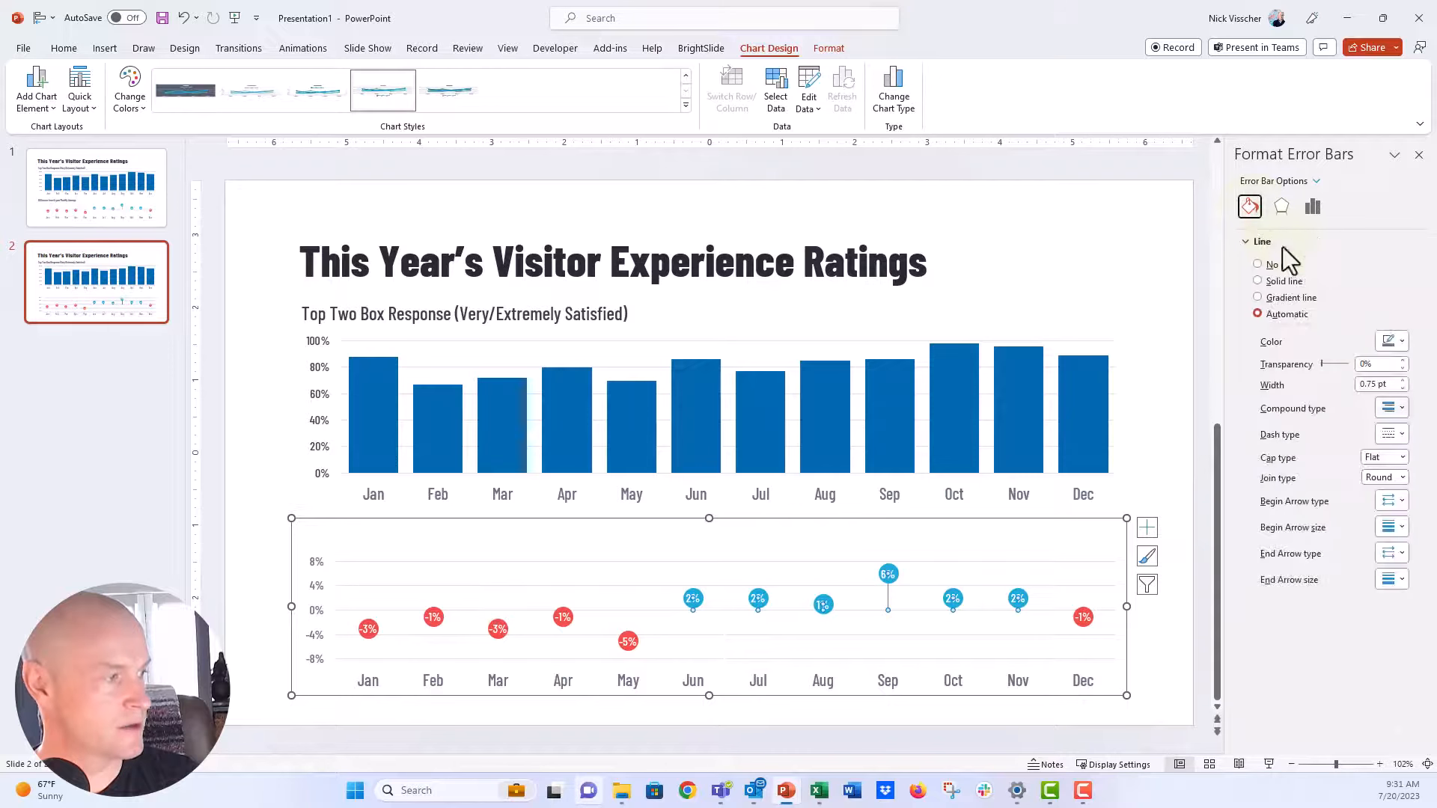
pyautogui.click(1377, 384)
pyautogui.write('1.5')
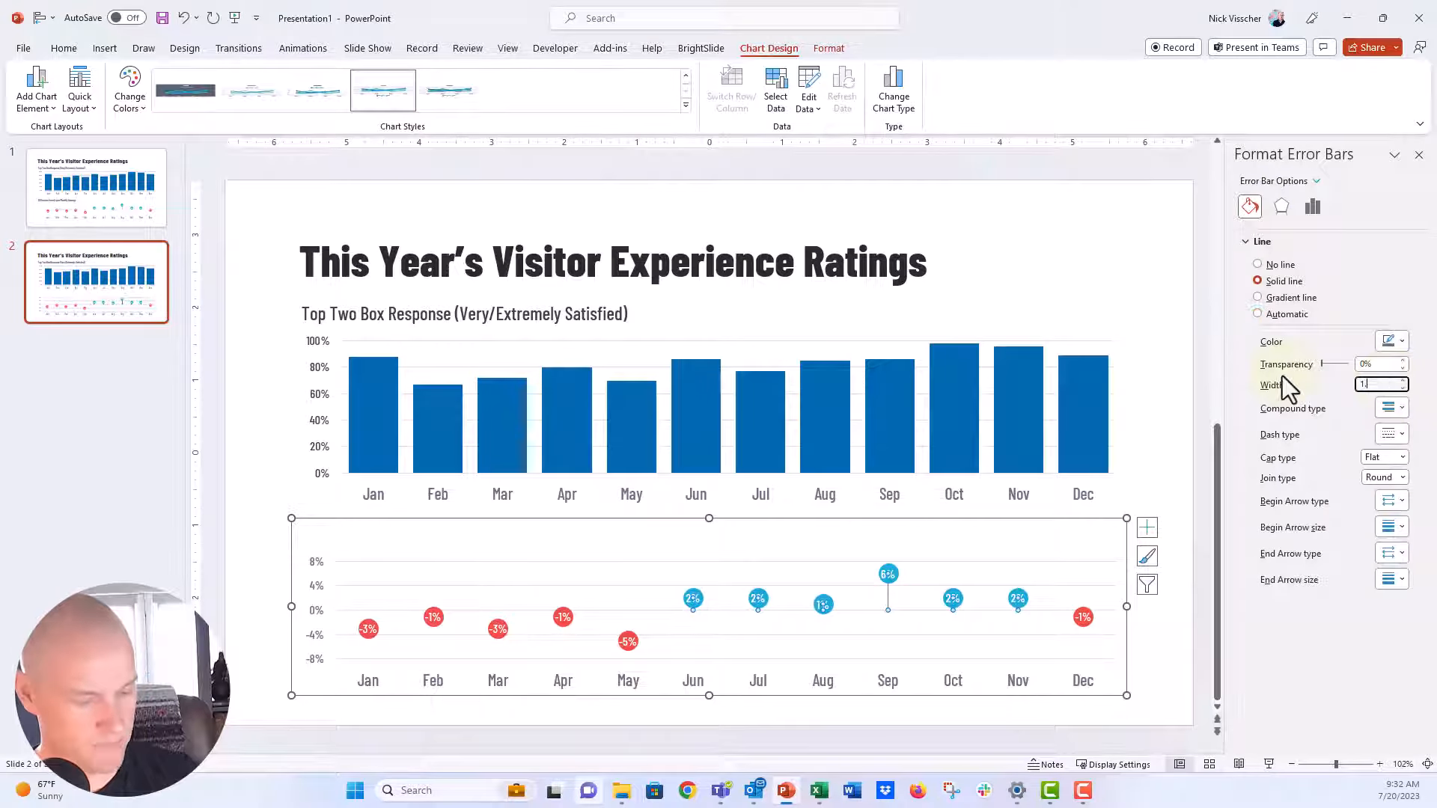
pyautogui.press('Return')
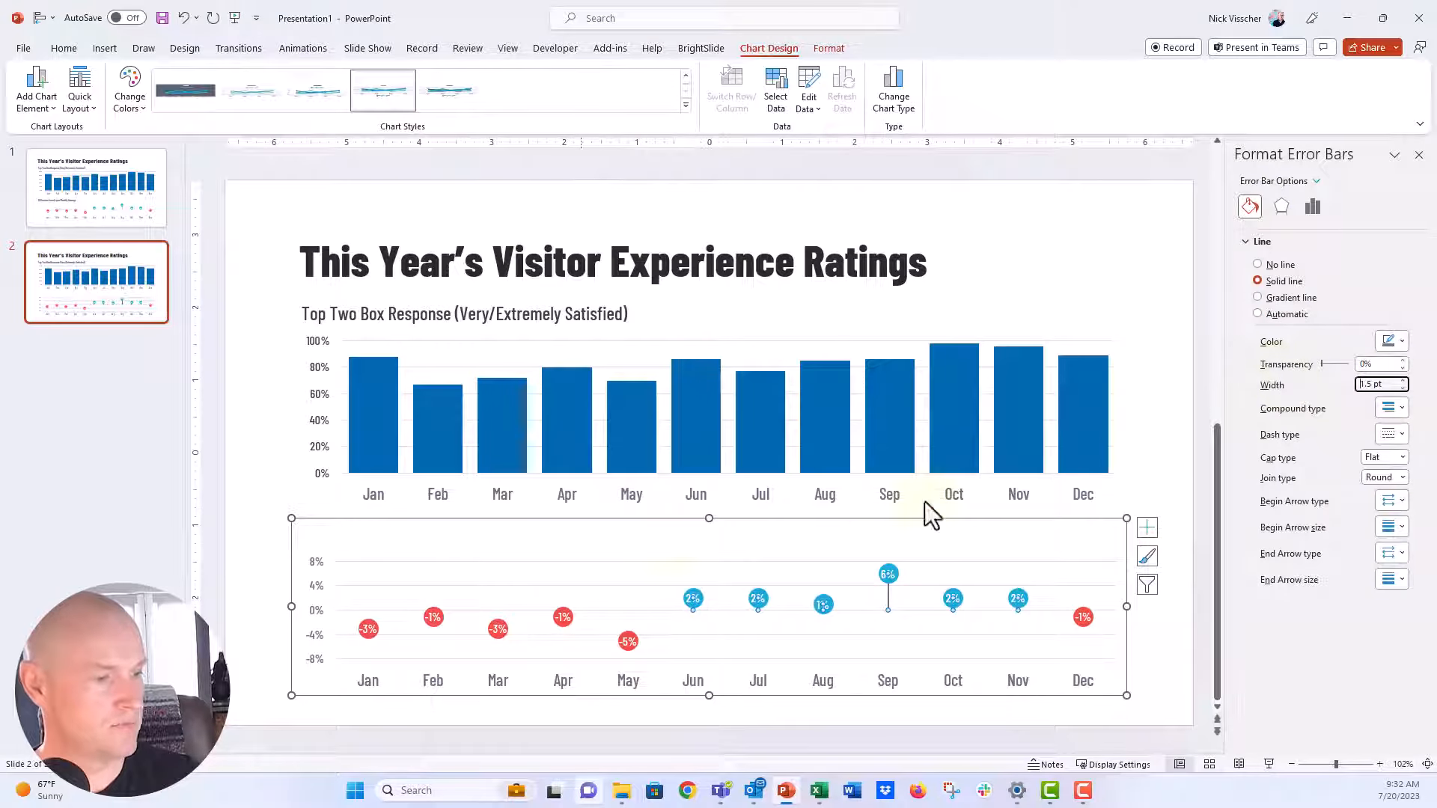
# Step: Add percentage error bars to the Negative Values series in the deviation chart
pyautogui.click(563, 627)
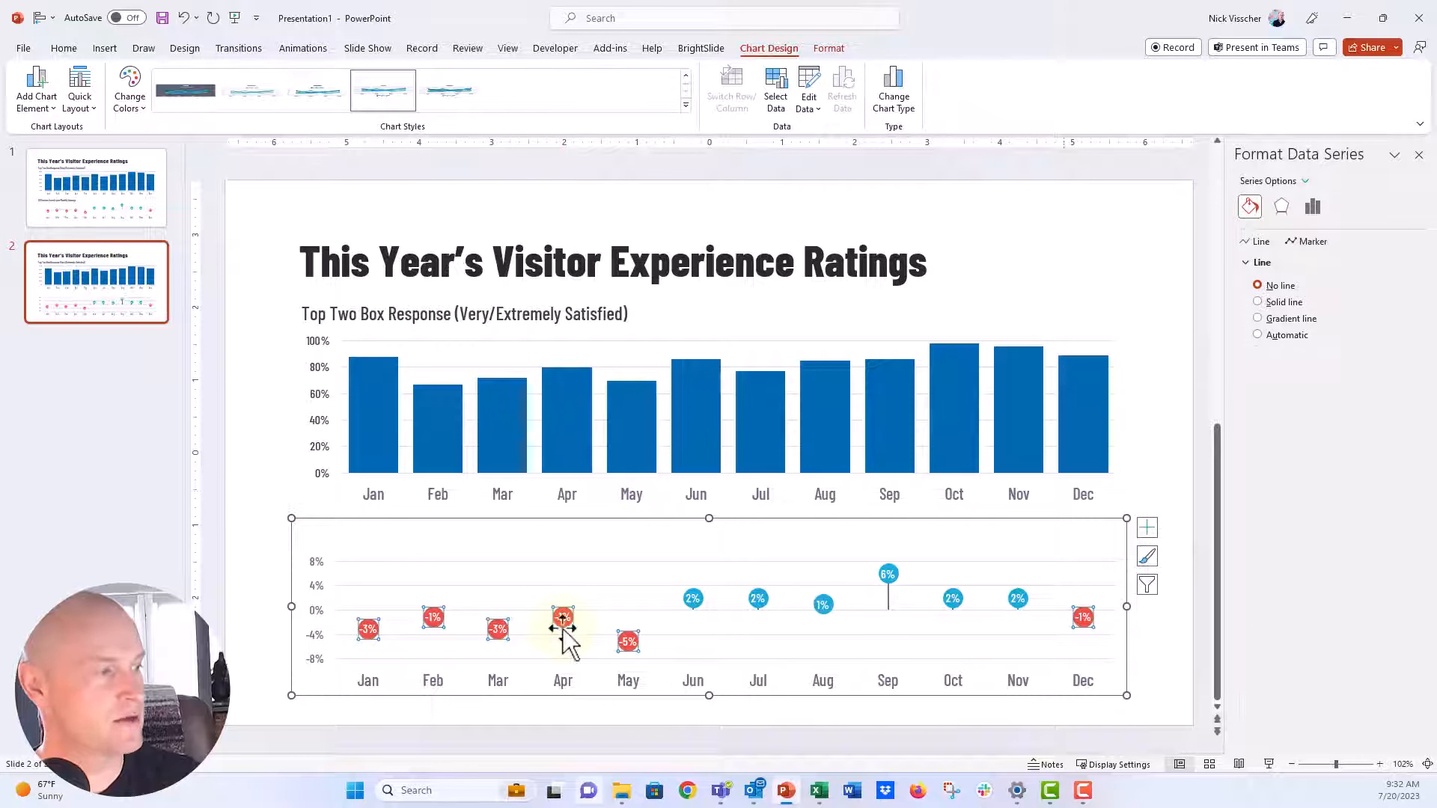
pyautogui.click(37, 106)
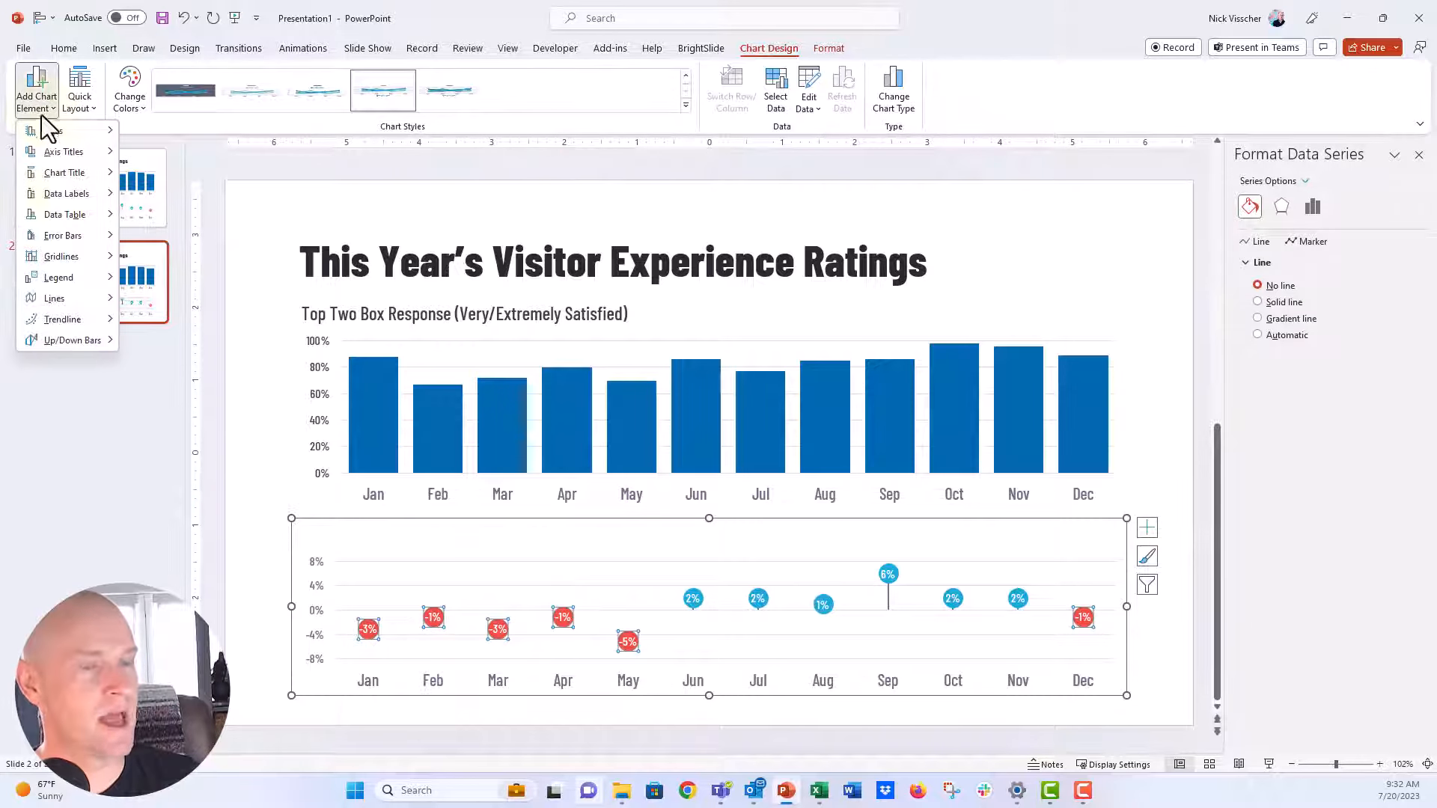
pyautogui.moveTo(67, 238)
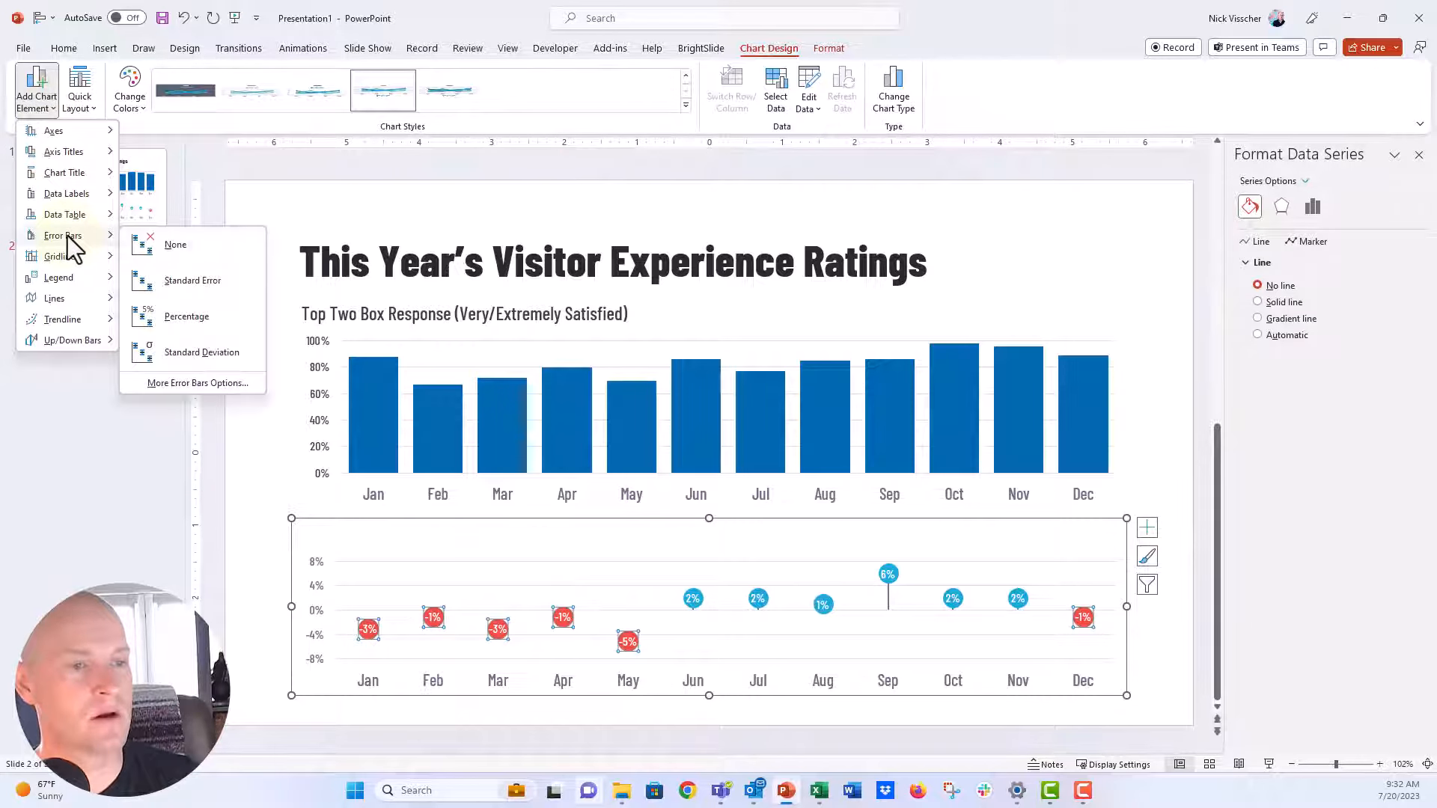
pyautogui.click(234, 326)
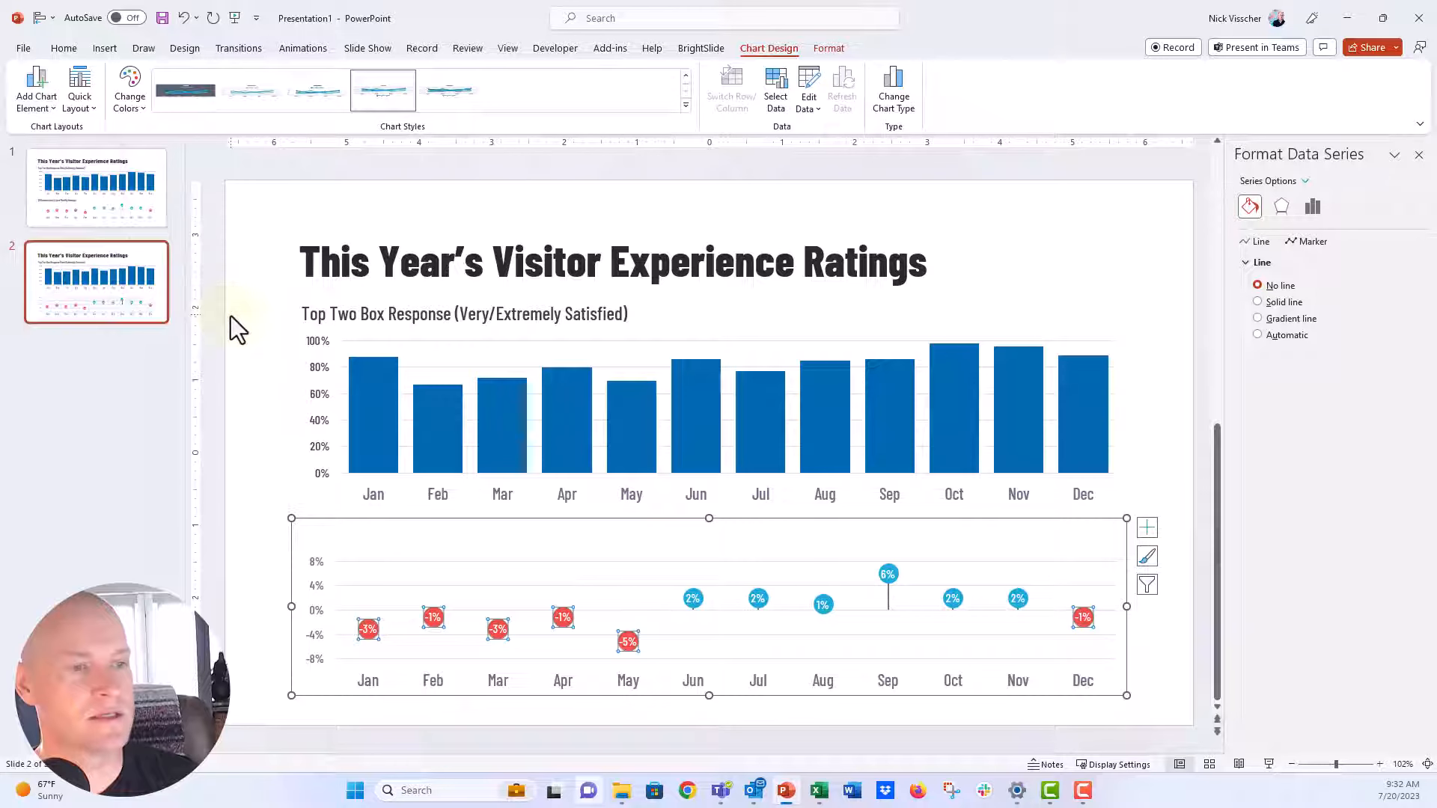
# Step: Set the Negative Values error bars to the Minus direction with no cap and a percentage amount of 100
pyautogui.click(1306, 181)
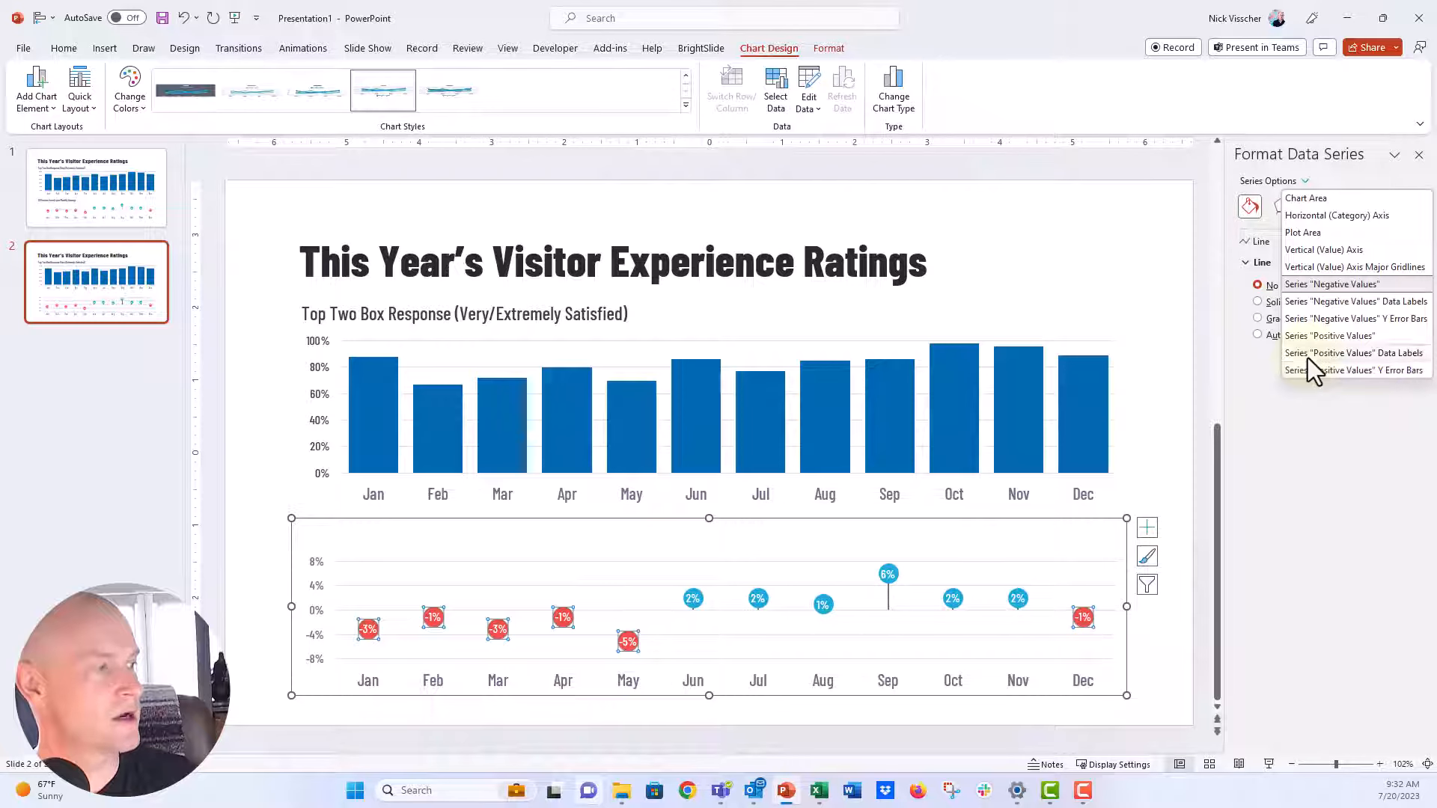
pyautogui.click(1356, 319)
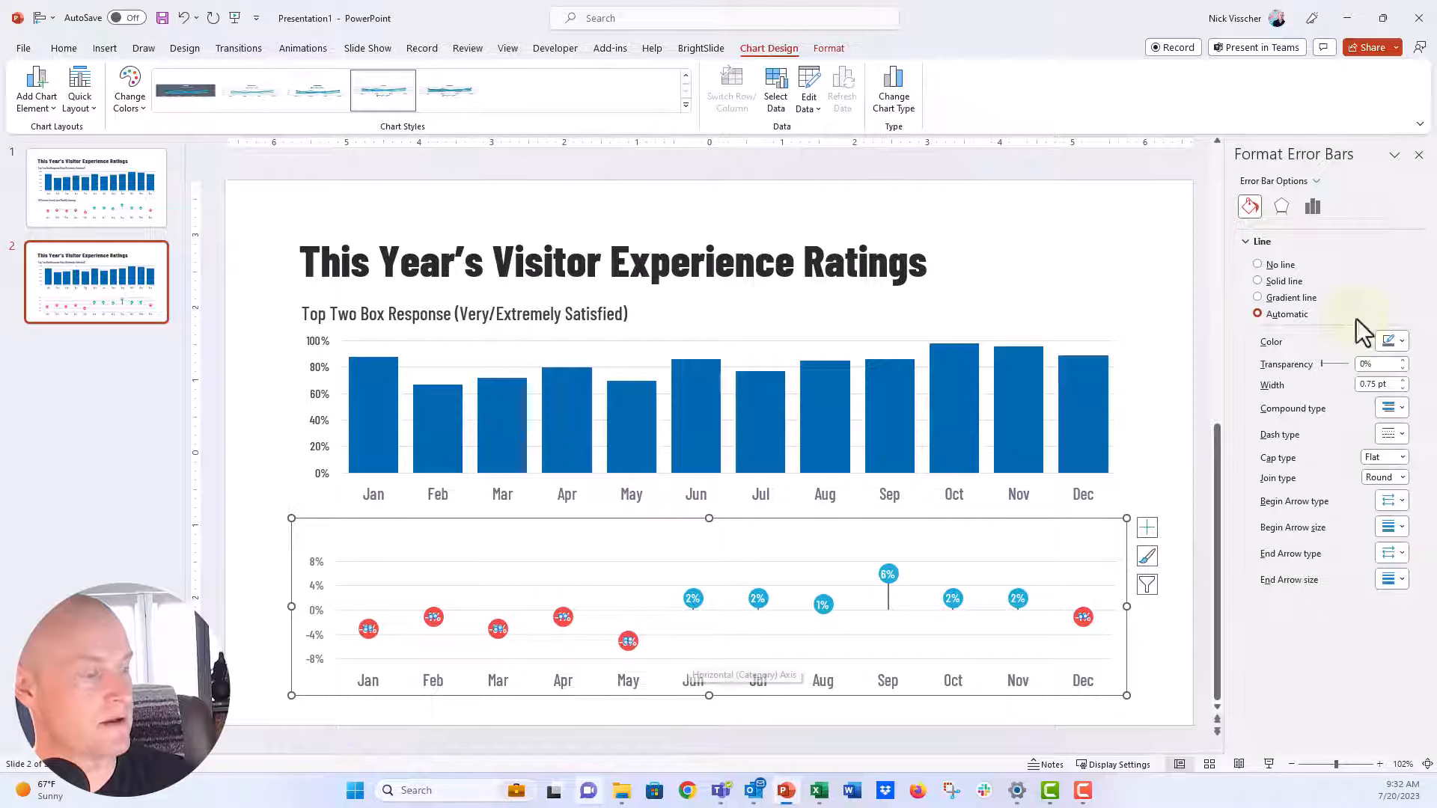
pyautogui.click(1313, 212)
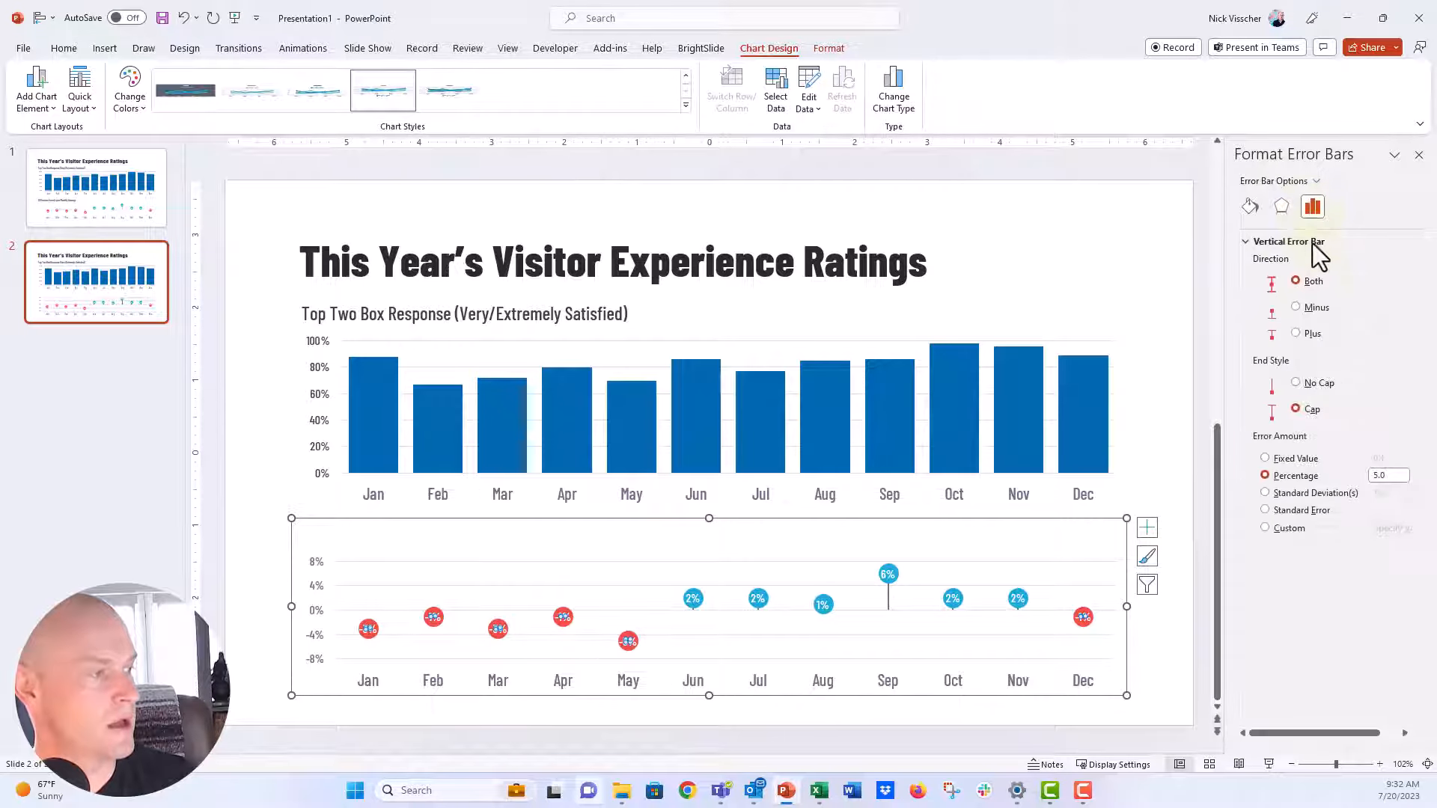
pyautogui.click(1317, 384)
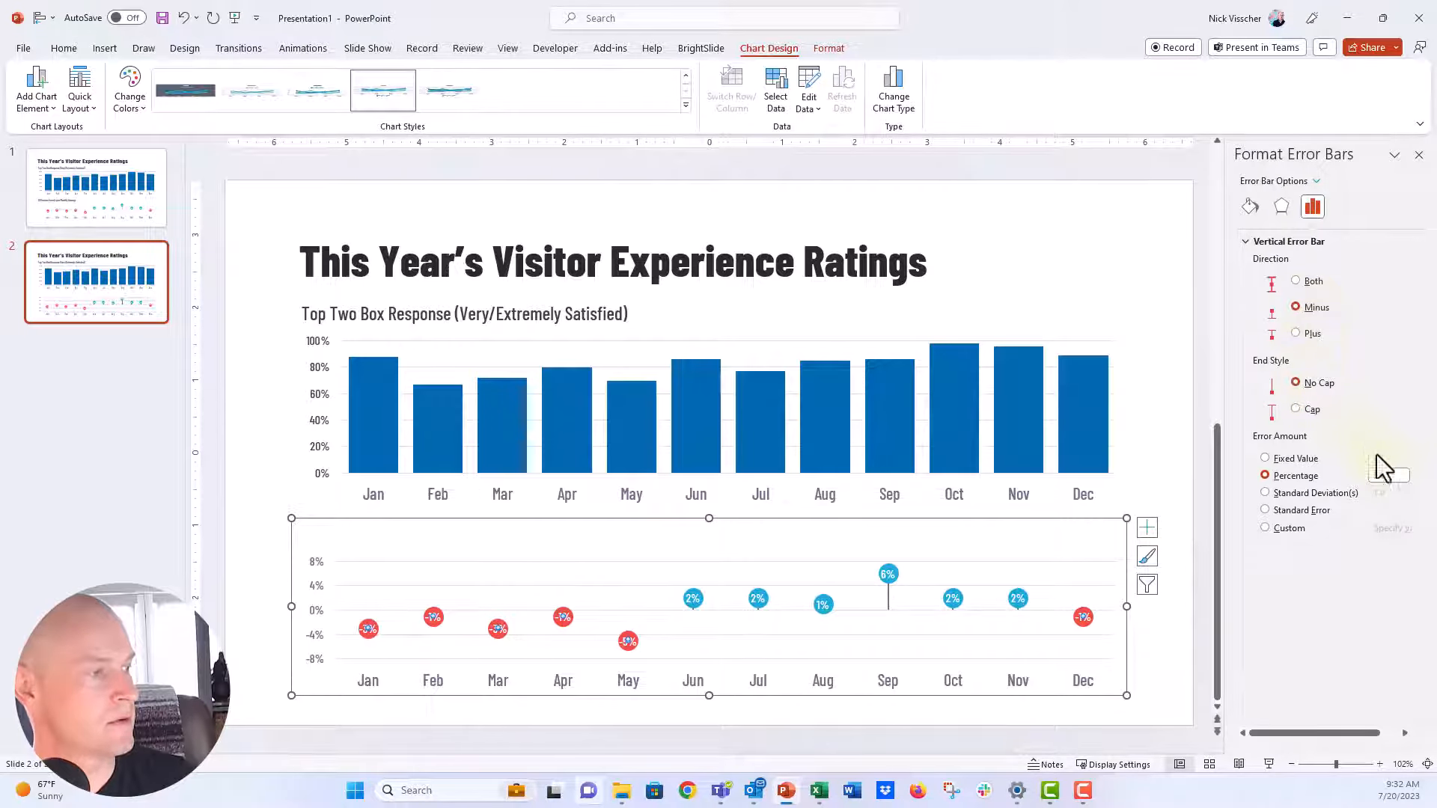
pyautogui.click(1384, 475)
pyautogui.write('100')
pyautogui.press('Return')
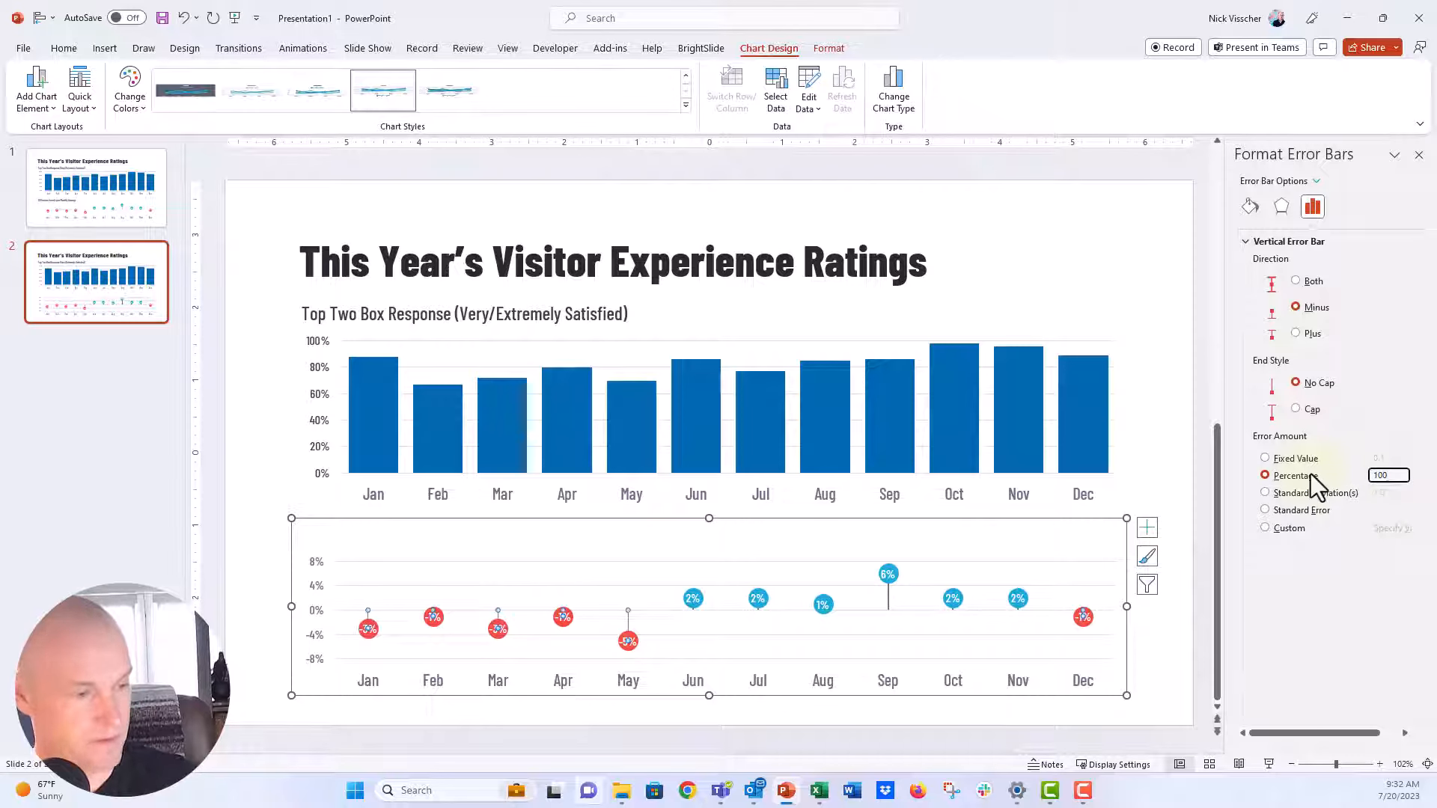
# Step: Set the line width of the Negative Values error bars to 1.5 pt
pyautogui.click(1251, 210)
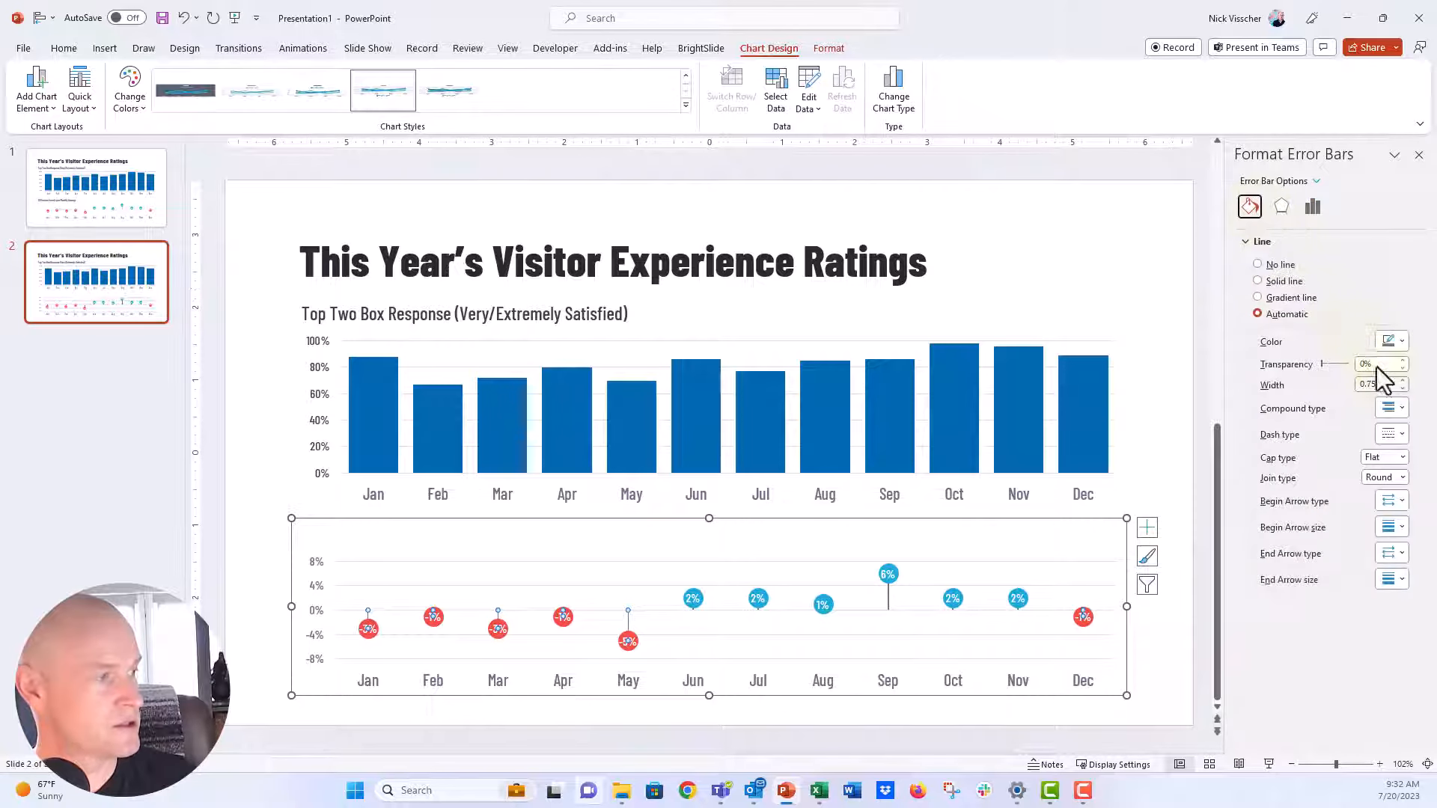
pyautogui.click(1379, 384)
pyautogui.press('Up')
pyautogui.press('Up')
pyautogui.press('Up')
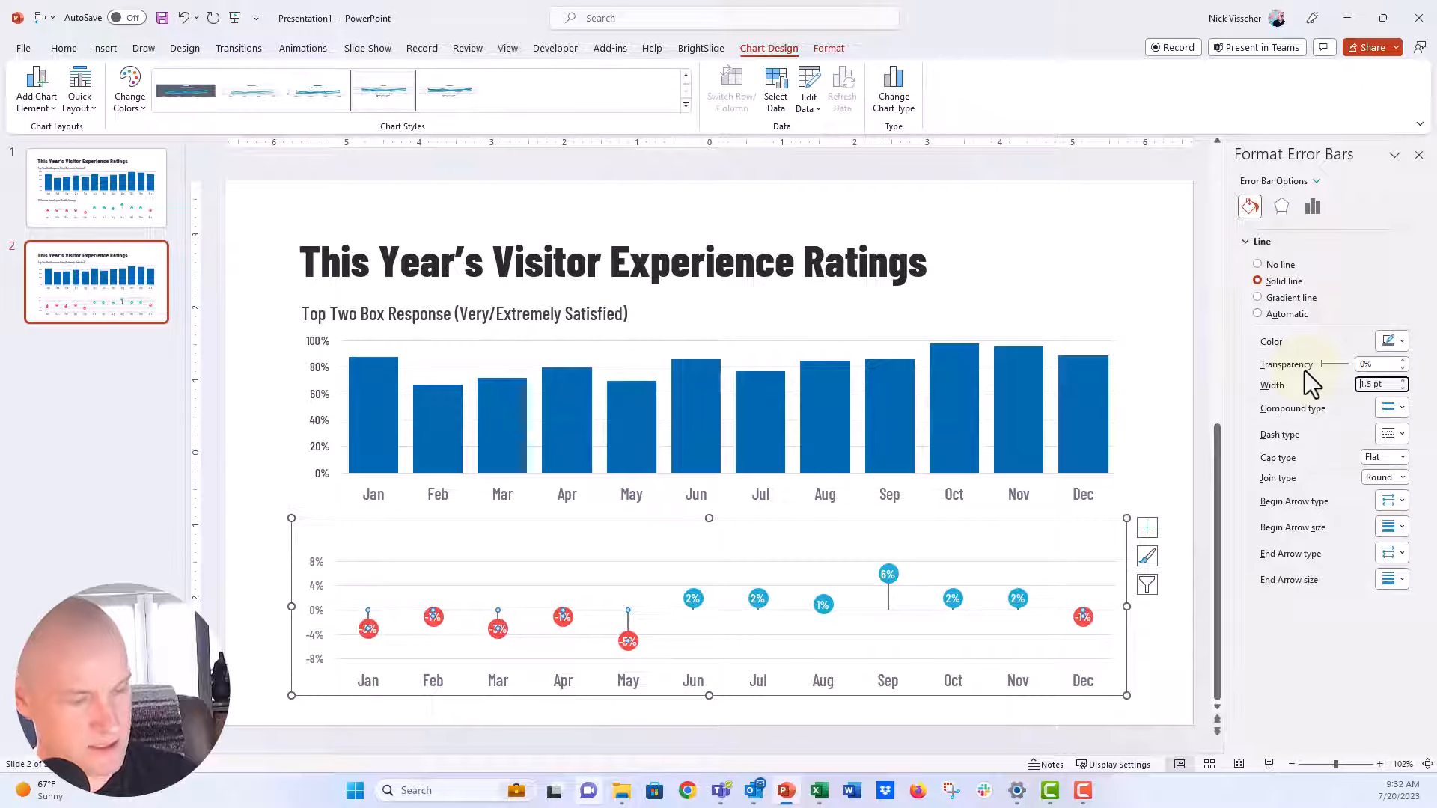
# Step: Deselect the chart and preview the current slide full screen as a slide show
pyautogui.click(273, 527)
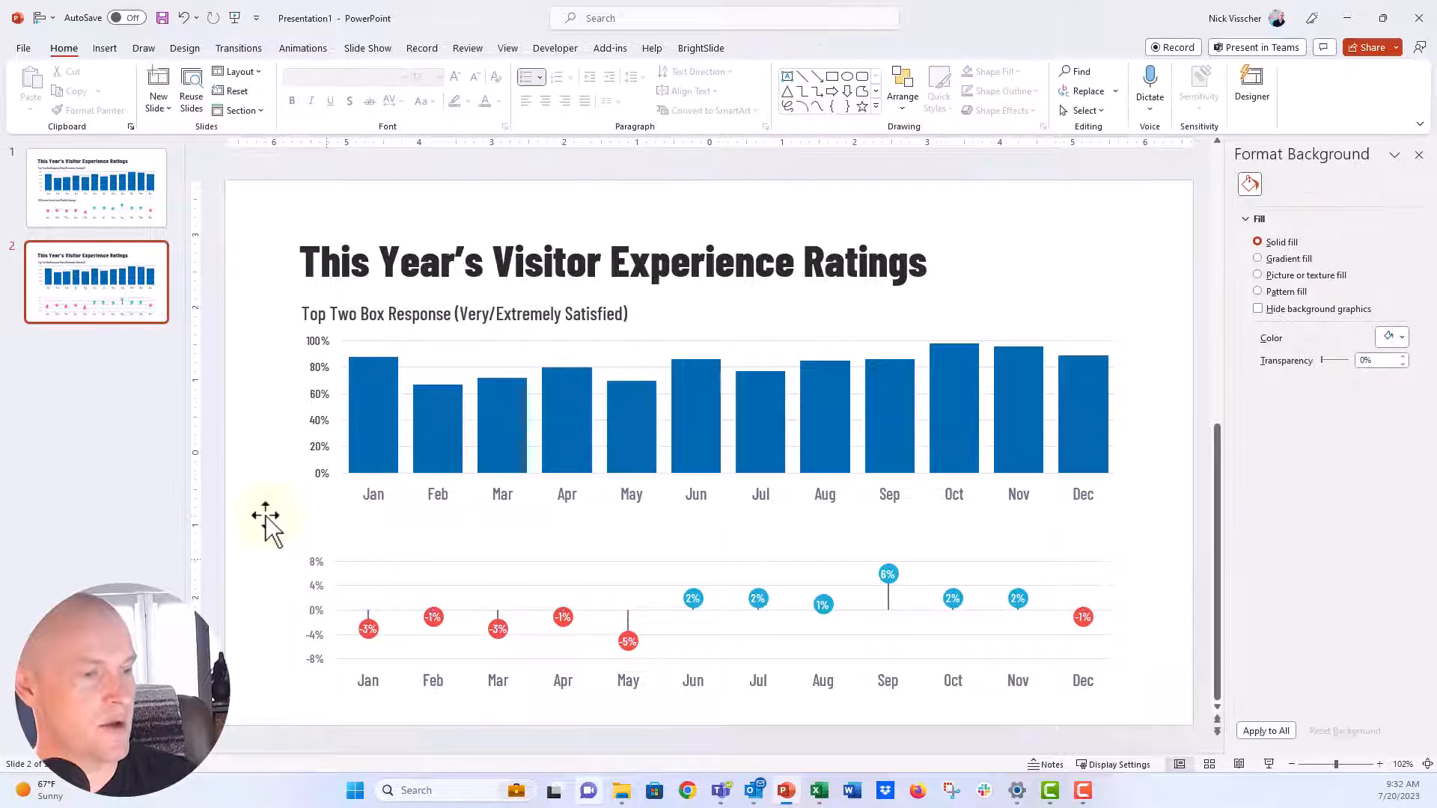
pyautogui.click(1269, 765)
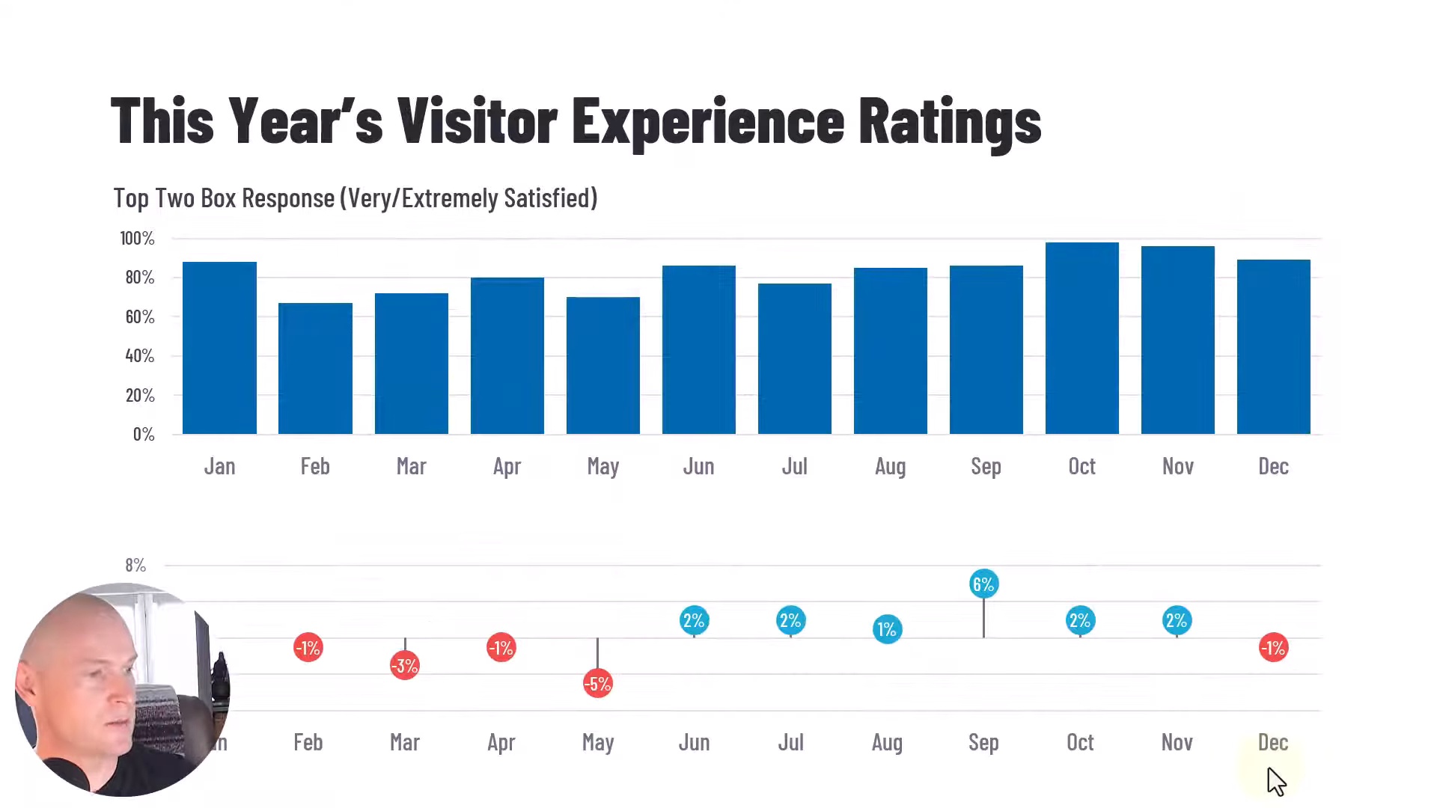